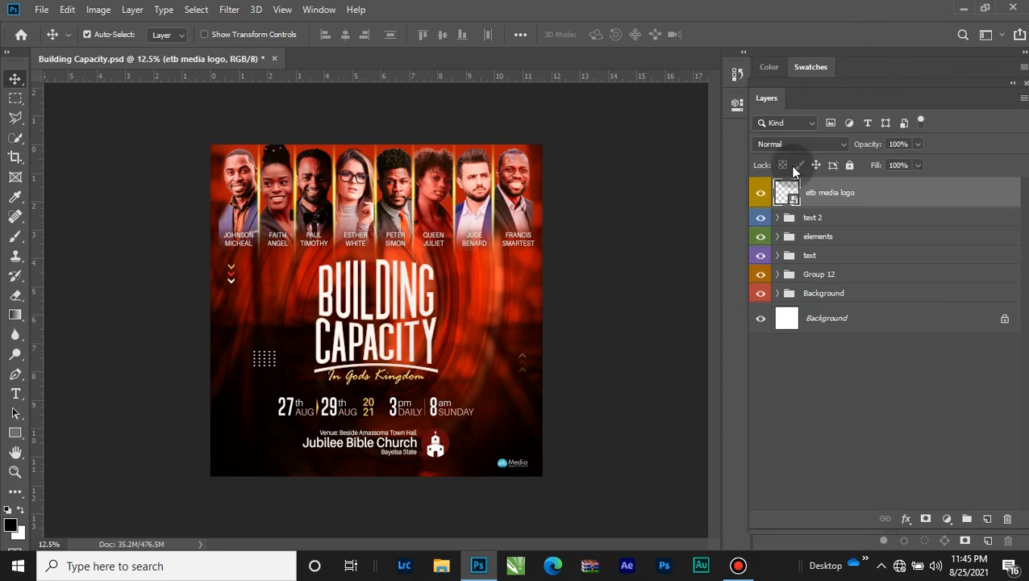
Step: Check the document's pixel dimensions and resolution in Image Size without changing them
click(97, 9)
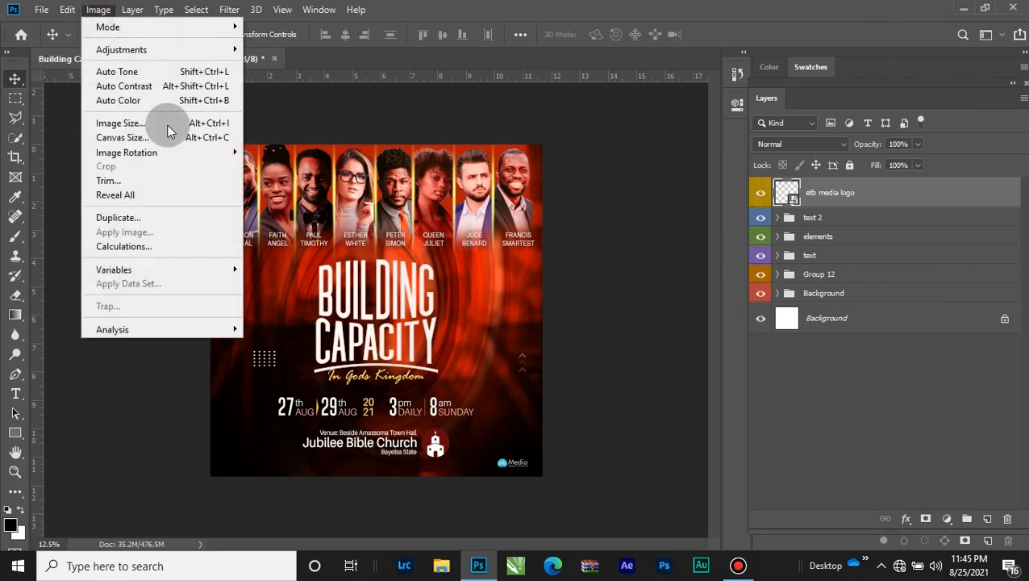
click(153, 127)
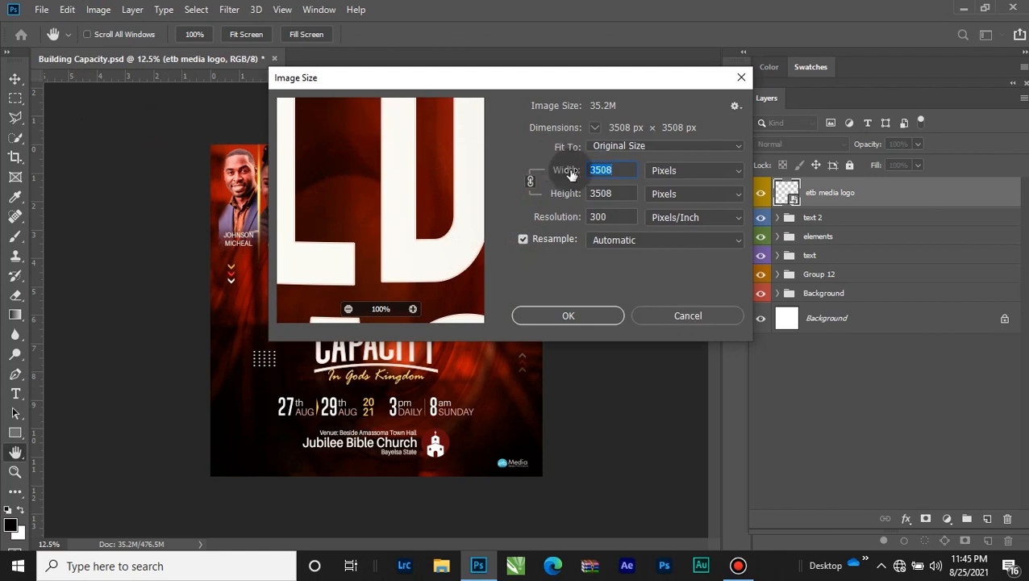
click(690, 316)
Step: Hide the logo layer and the text 2, elements, text and Group 12 groups, and preview the selected Background group off and on
drag(758, 196, 761, 282)
click(793, 295)
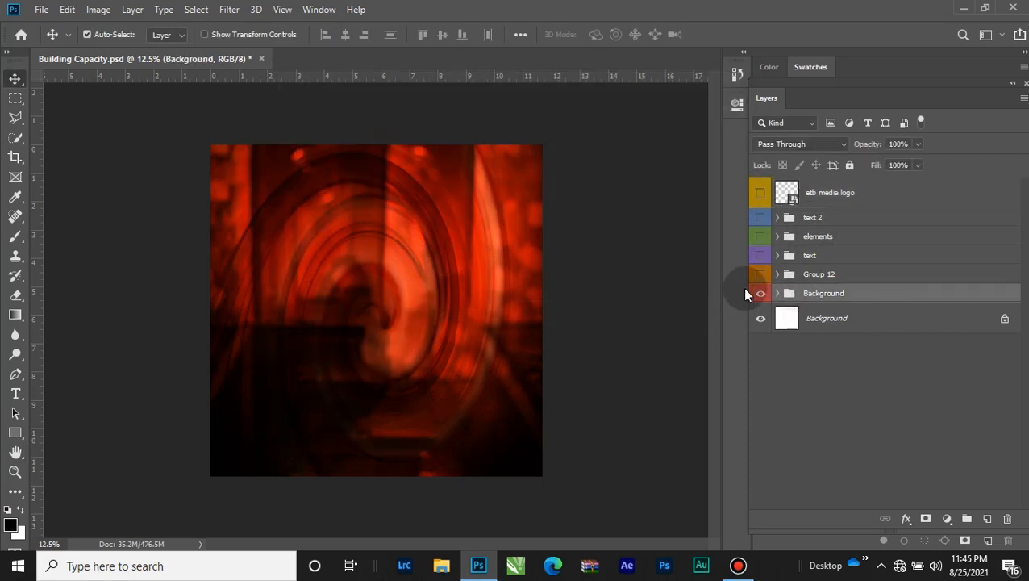
click(760, 297)
click(760, 297)
click(762, 296)
click(762, 296)
Step: Expand the Background group, hide its IMG_6939 and IMG_9460 copy layers, and select the IMG_9460 layer
click(778, 293)
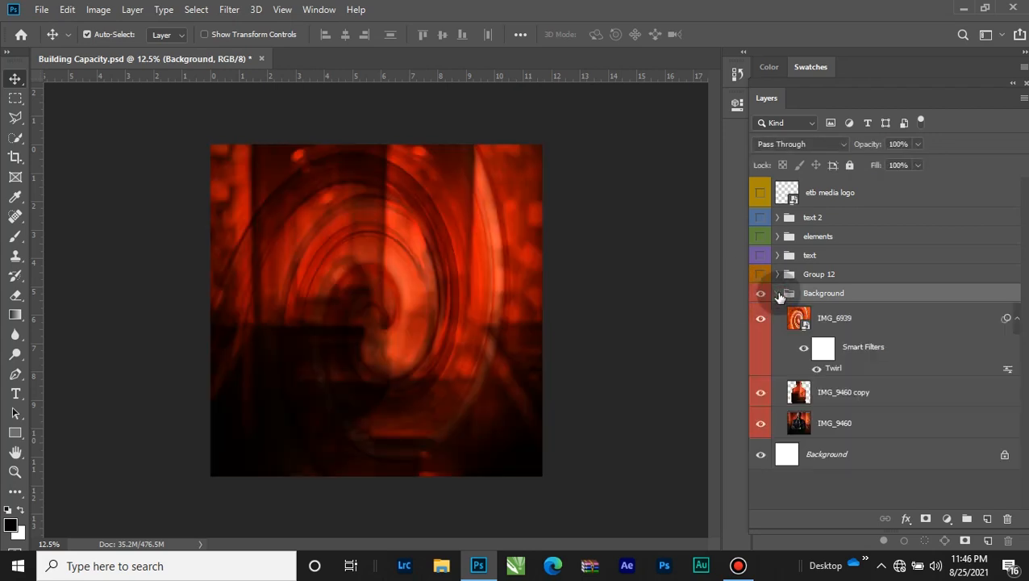
click(901, 323)
click(760, 319)
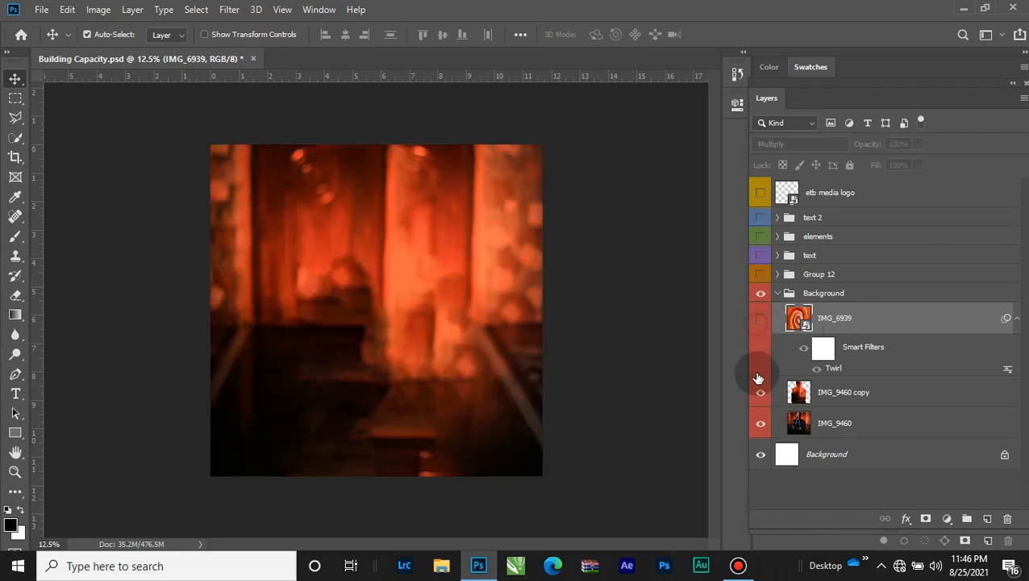
click(763, 393)
click(867, 423)
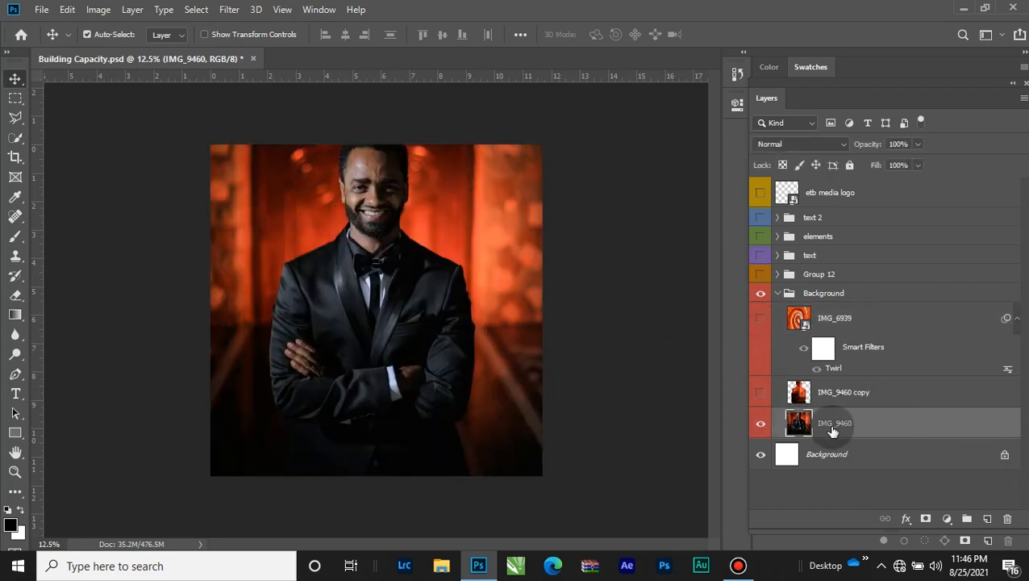
Step: Look at the source photos in the File Explorer folder, return to Photoshop, and preview the IMG_9460 layer off and on
click(520, 566)
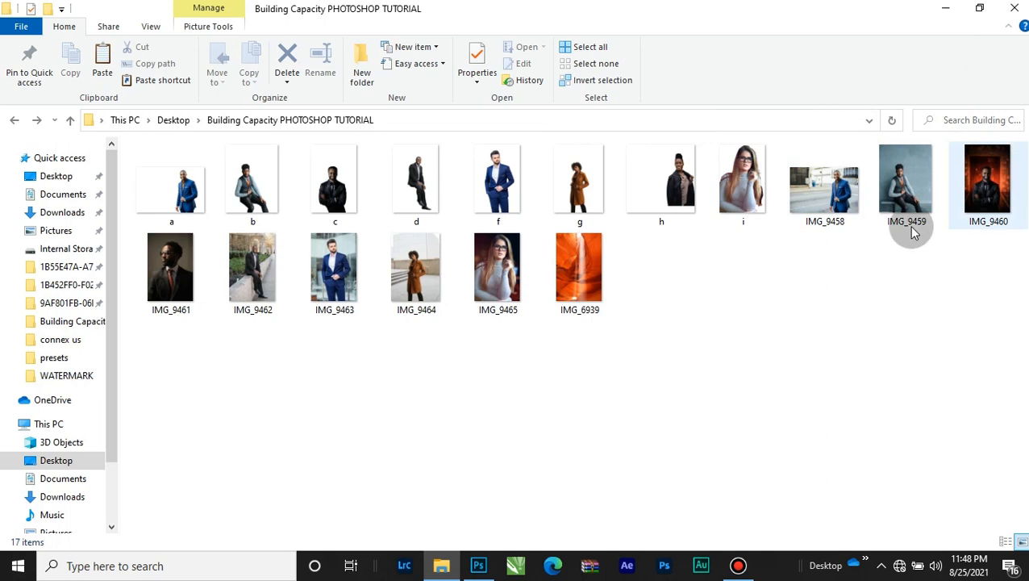
click(477, 566)
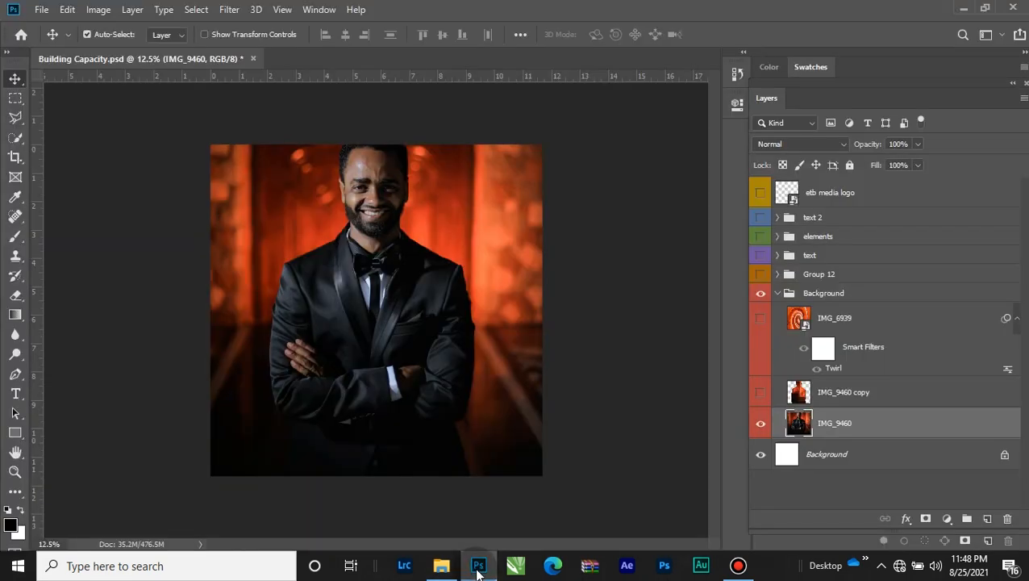
click(759, 425)
click(759, 425)
Step: Switch to File Explorer, place the IMG_9460 photo on the Photoshop canvas, and scale it to about 23.94% to cover the artboard
click(478, 568)
click(983, 202)
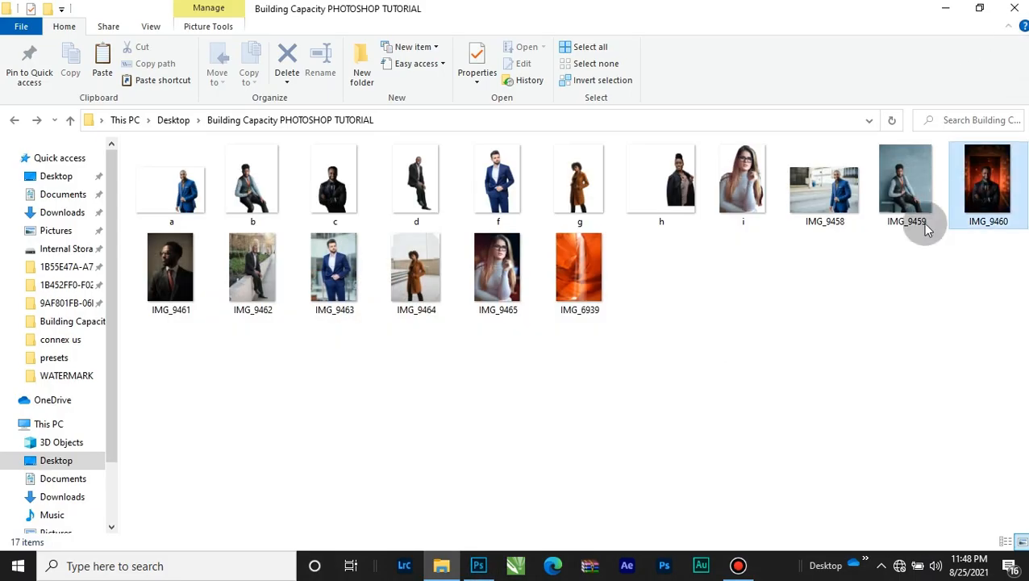
drag(985, 187, 437, 353)
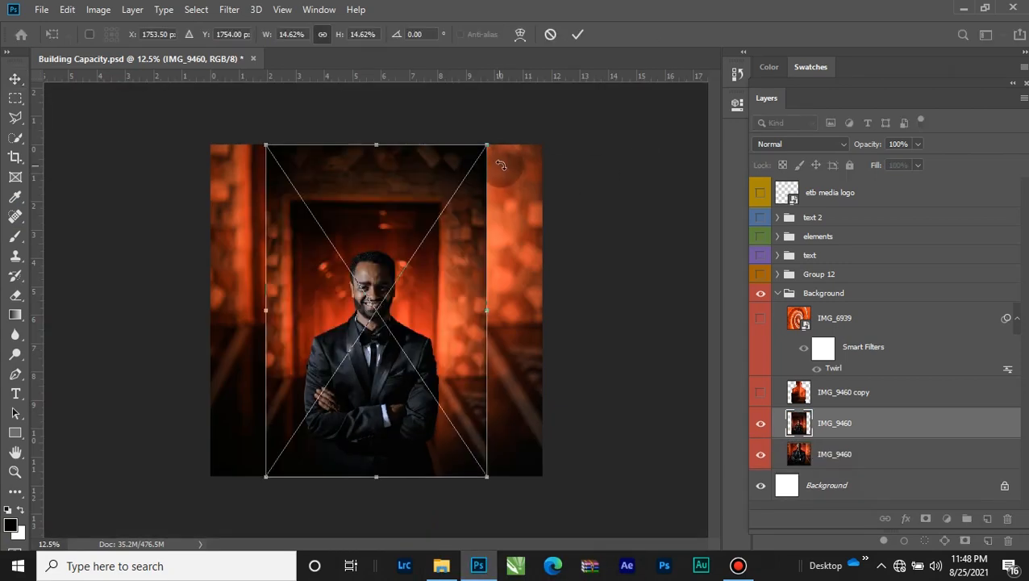
drag(488, 147, 600, 65)
drag(269, 258, 195, 250)
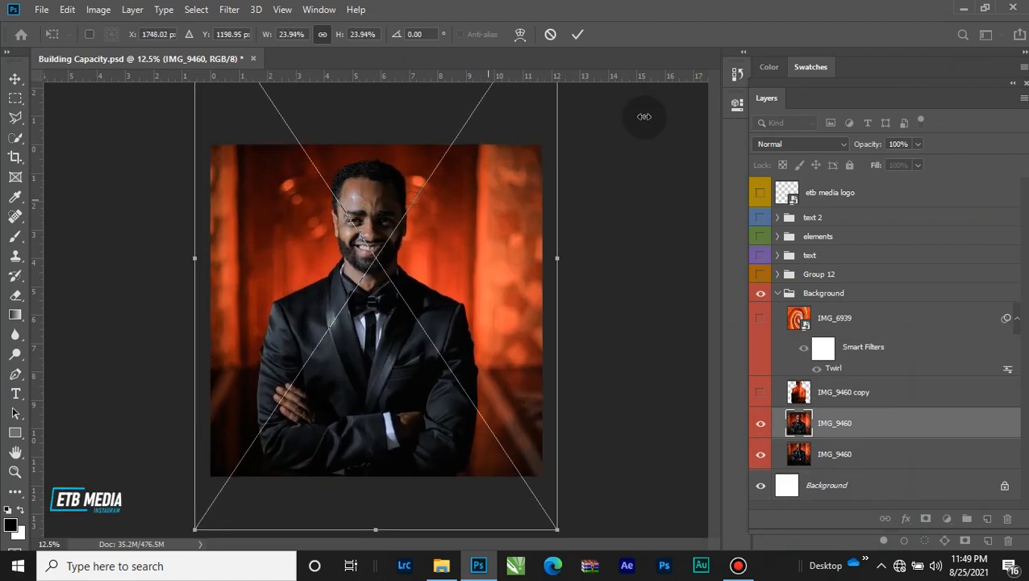
click(578, 34)
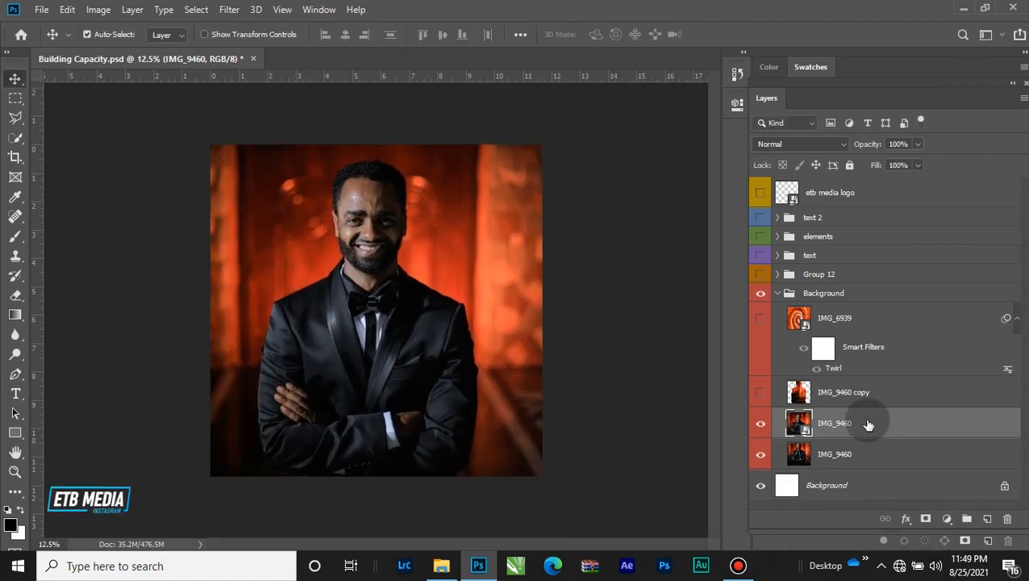
Step: Compare the newly placed IMG_9460 layer with the original by toggling its visibility, and delete the new layer
click(760, 423)
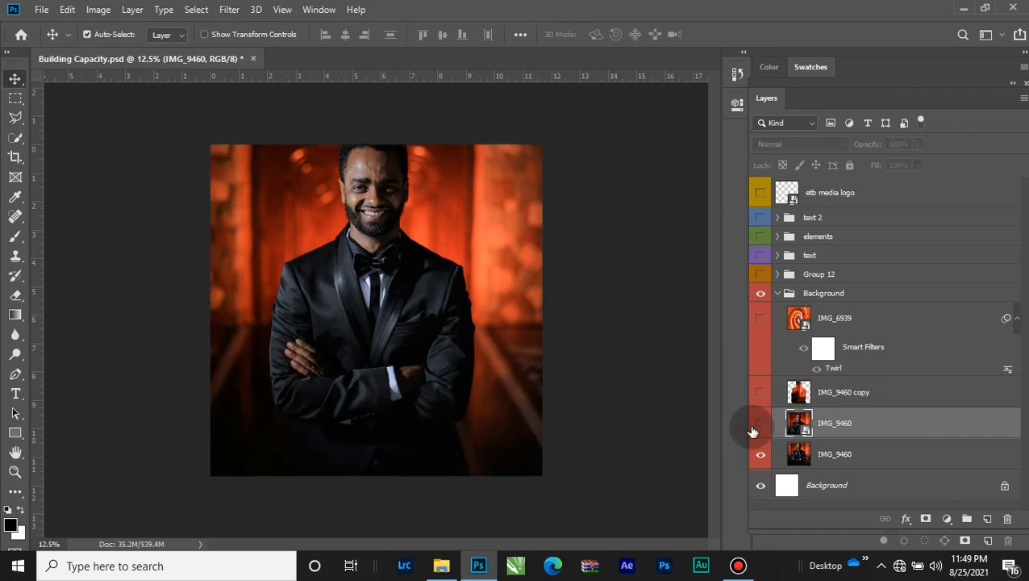
click(759, 423)
click(759, 424)
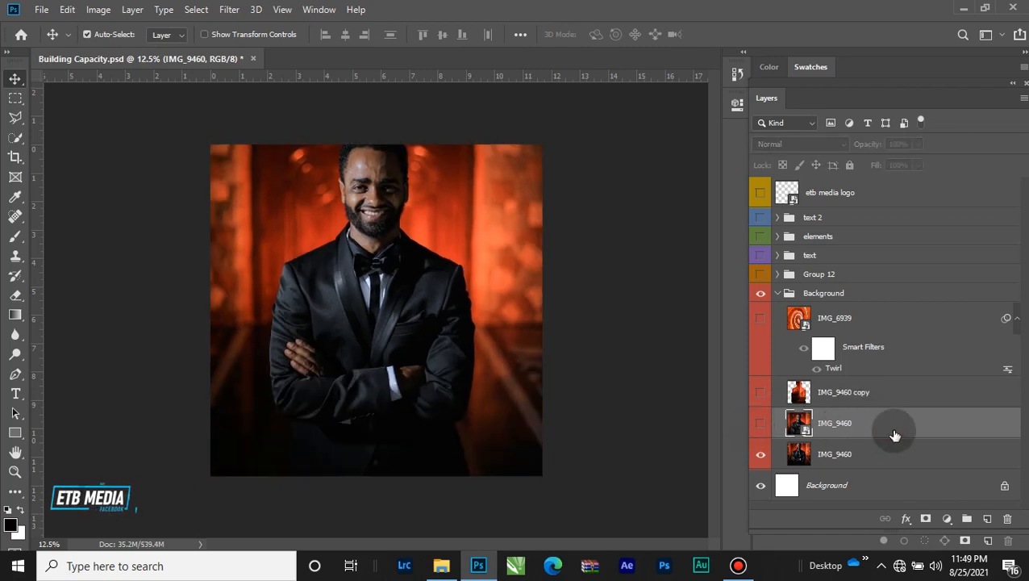
key(Delete)
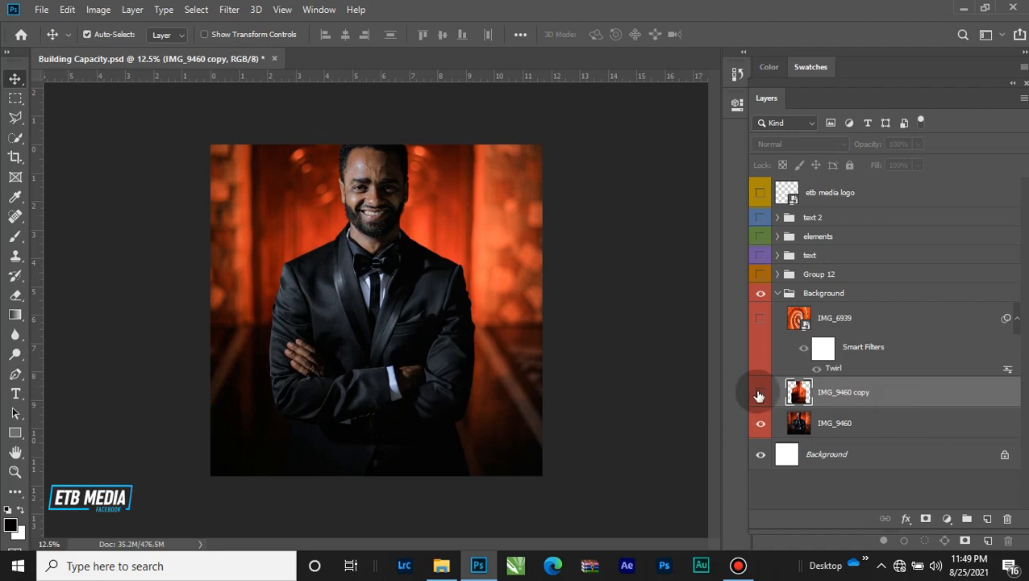
Step: Compare the artwork with and without the IMG_9460 copy layer, leave the copy hidden, and select the original IMG_9460 layer
click(761, 392)
click(760, 393)
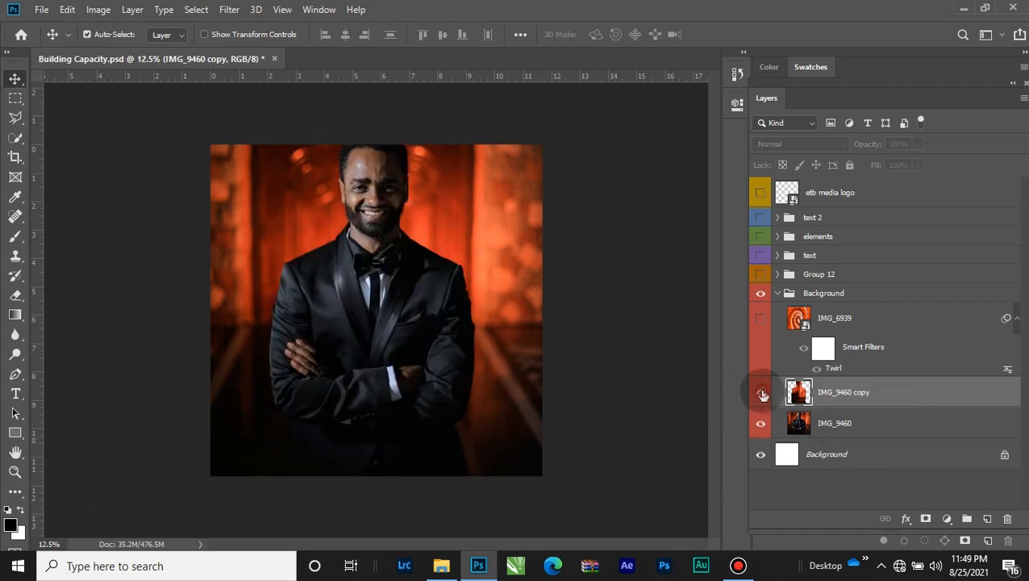
click(760, 393)
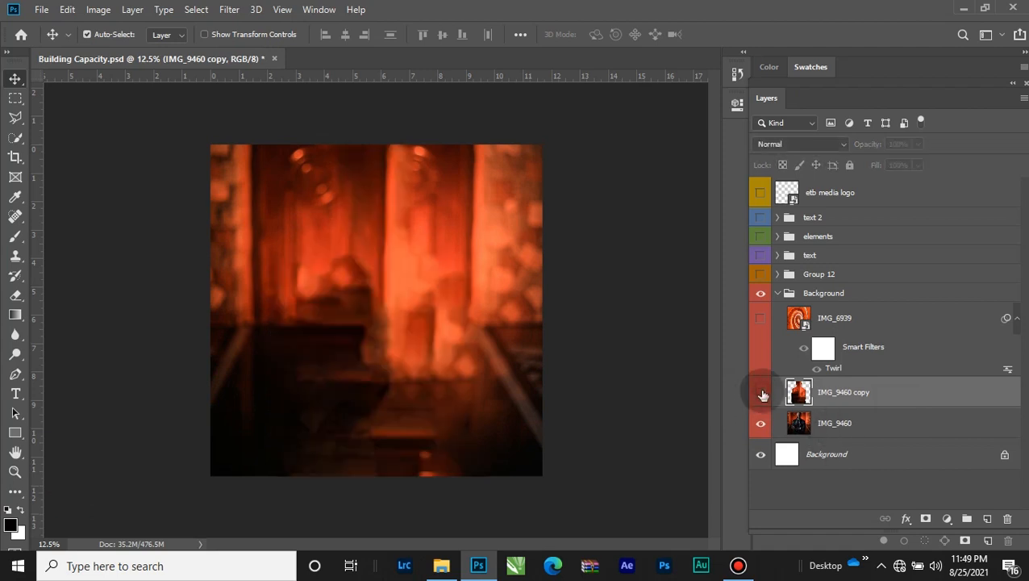
click(895, 434)
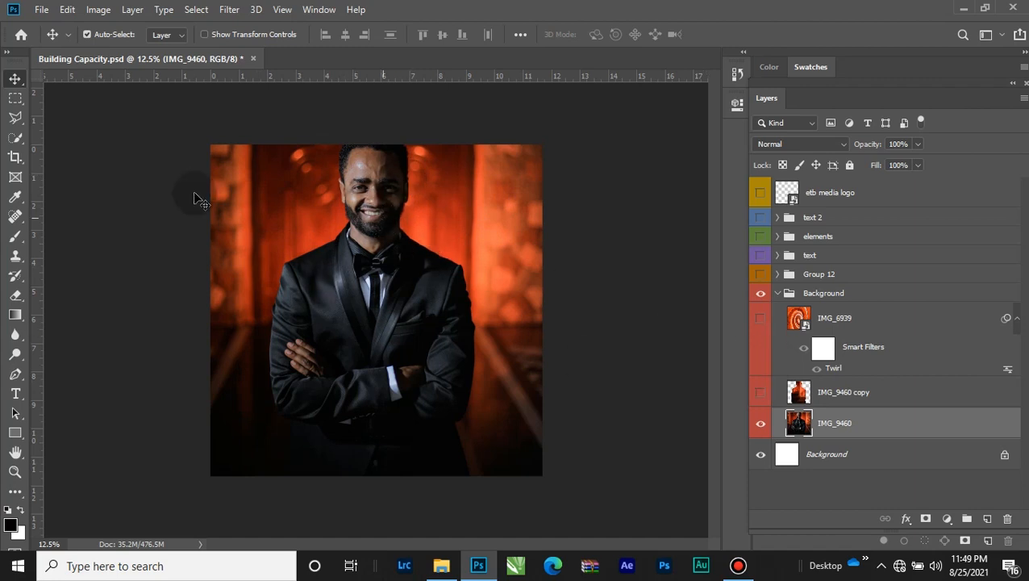
click(73, 11)
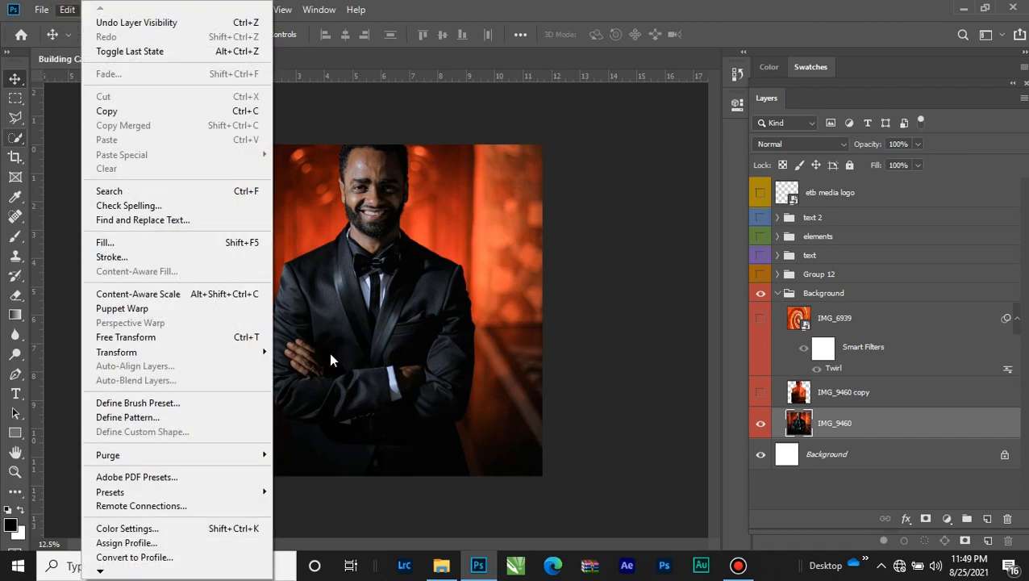
click(944, 420)
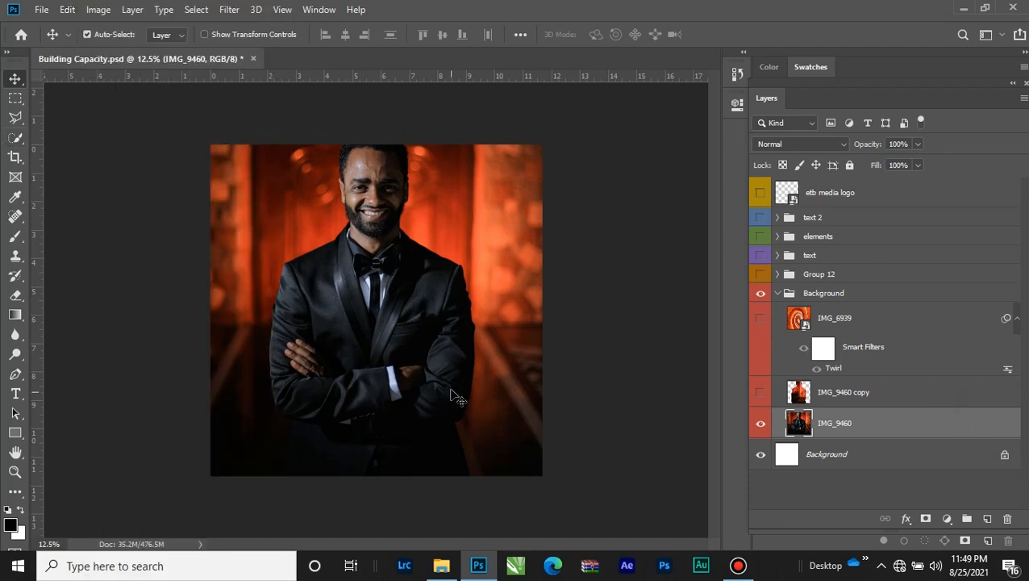
Step: Outline the man on the IMG_9460 layer loosely with a closed Polygonal Lasso selection
click(13, 121)
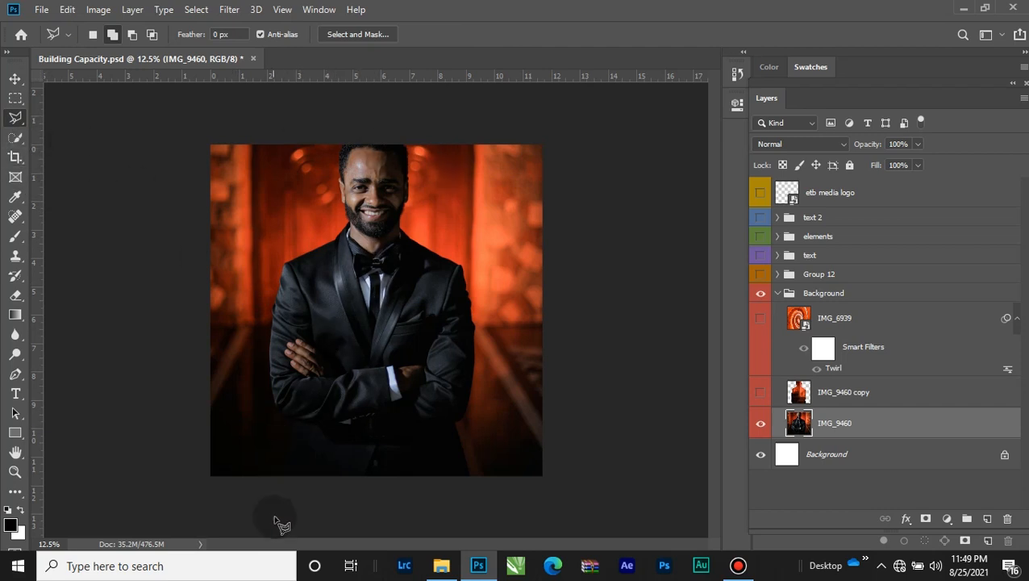
click(760, 423)
click(761, 424)
mouse_move(263, 347)
mouse_down()
mouse_move(275, 251)
mouse_move(341, 229)
mouse_move(316, 229)
mouse_move(347, 185)
mouse_move(322, 175)
mouse_move(339, 123)
mouse_move(418, 127)
mouse_move(415, 205)
mouse_up()
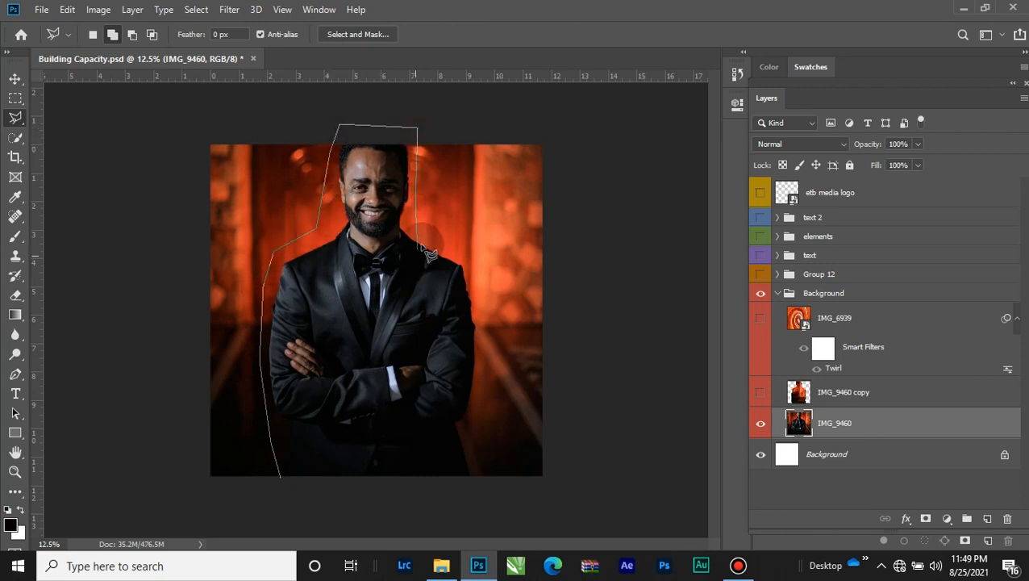
mouse_move(428, 253)
mouse_down()
mouse_move(469, 260)
mouse_move(480, 295)
mouse_move(468, 516)
mouse_move(339, 477)
mouse_move(274, 485)
mouse_move(282, 477)
mouse_move(273, 480)
mouse_move(247, 364)
mouse_move(248, 318)
mouse_move(301, 455)
mouse_move(288, 535)
mouse_move(280, 481)
mouse_up()
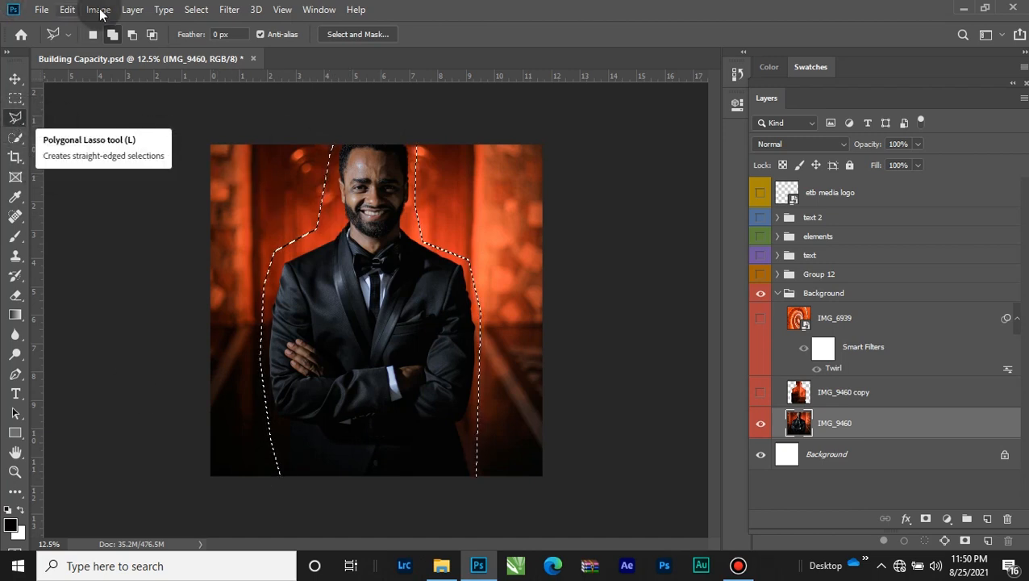
Step: Remove the selected man with Content-Aware Fill, outputting the result to a new layer
click(68, 9)
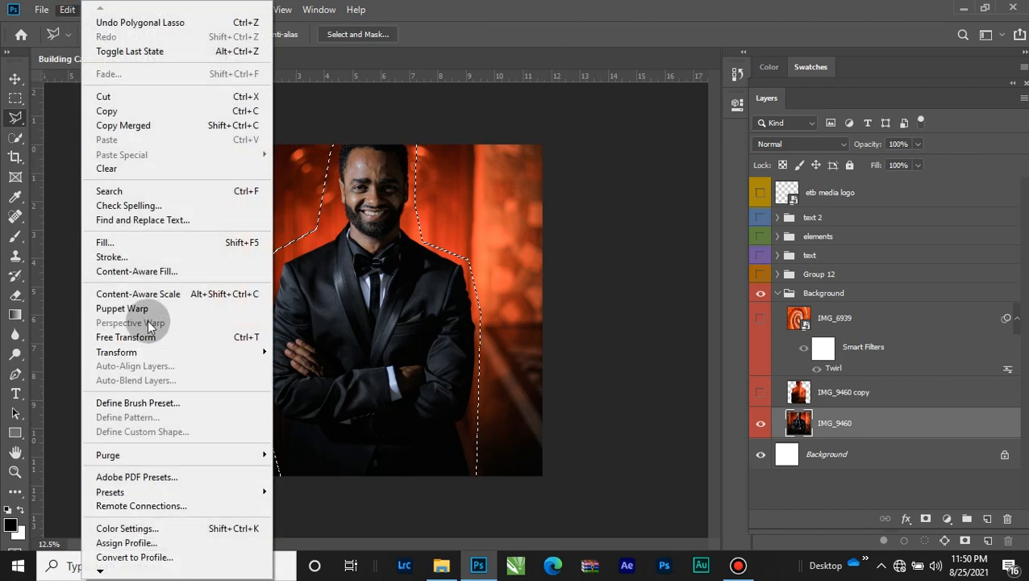
click(169, 271)
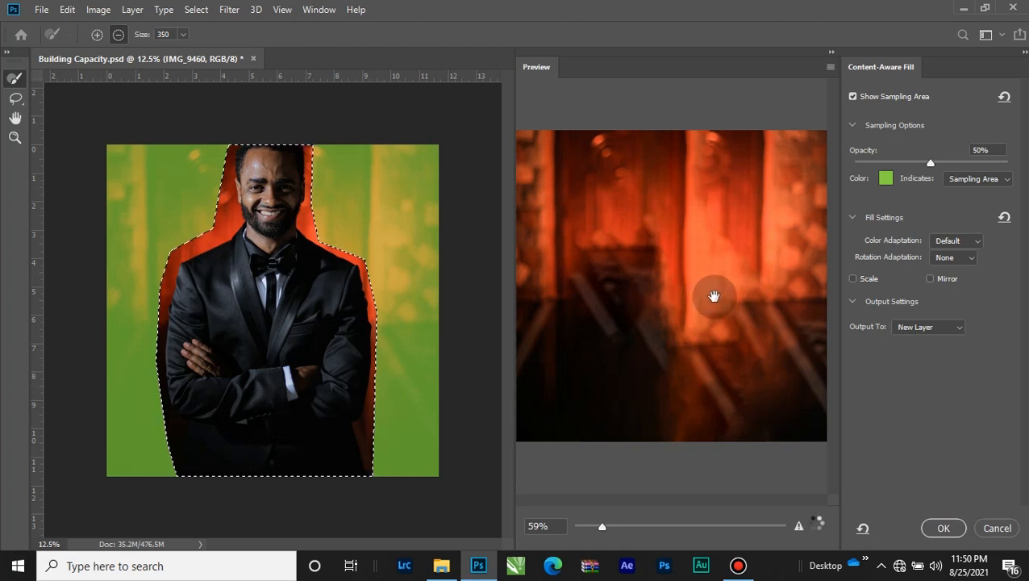
click(945, 528)
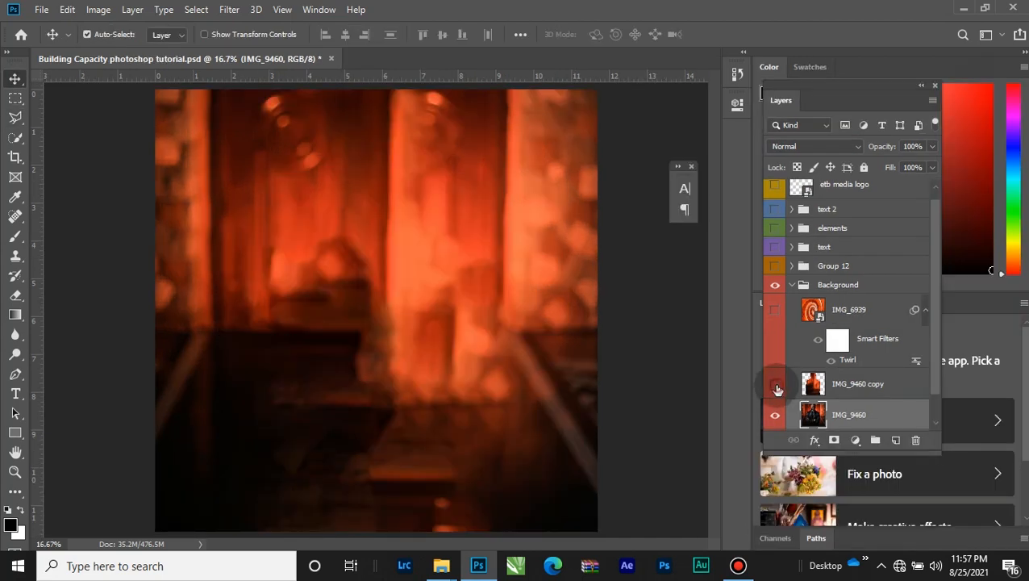
Step: Compare the photo before and after the man's removal by toggling the IMG_9460 copy layer, leaving the layer visible
click(776, 385)
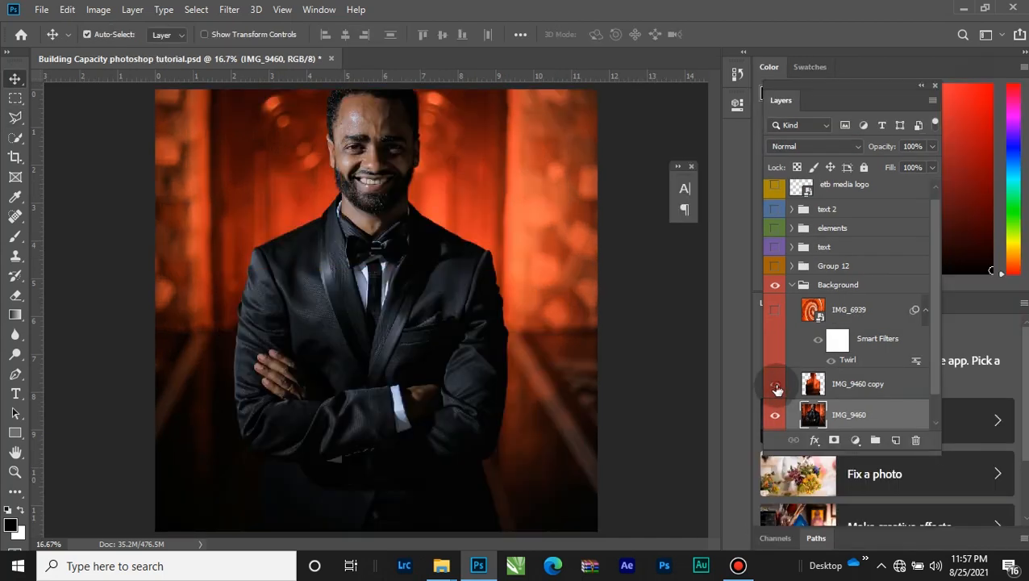
click(776, 385)
click(776, 386)
click(894, 385)
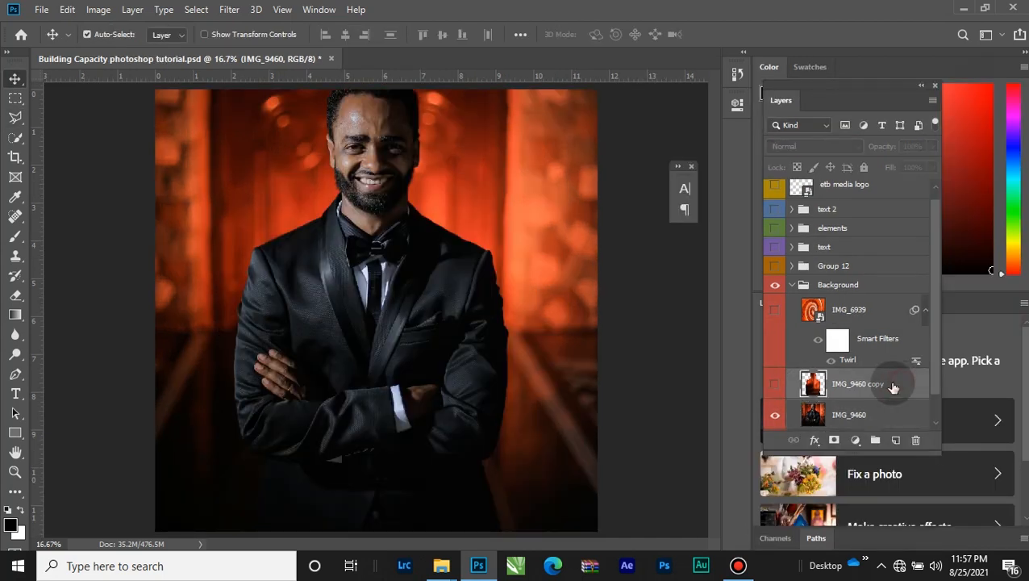
click(774, 386)
click(774, 387)
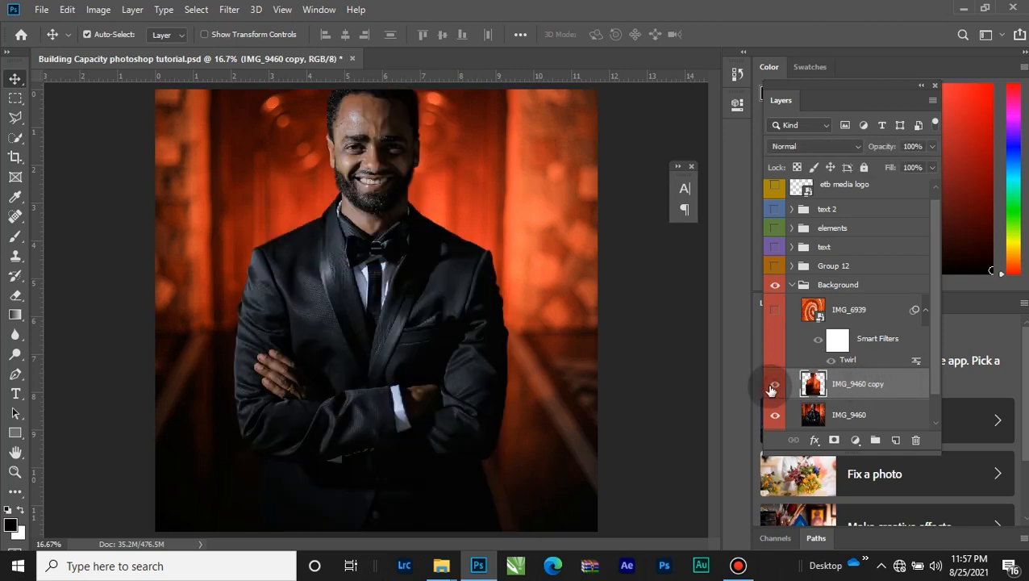
click(774, 386)
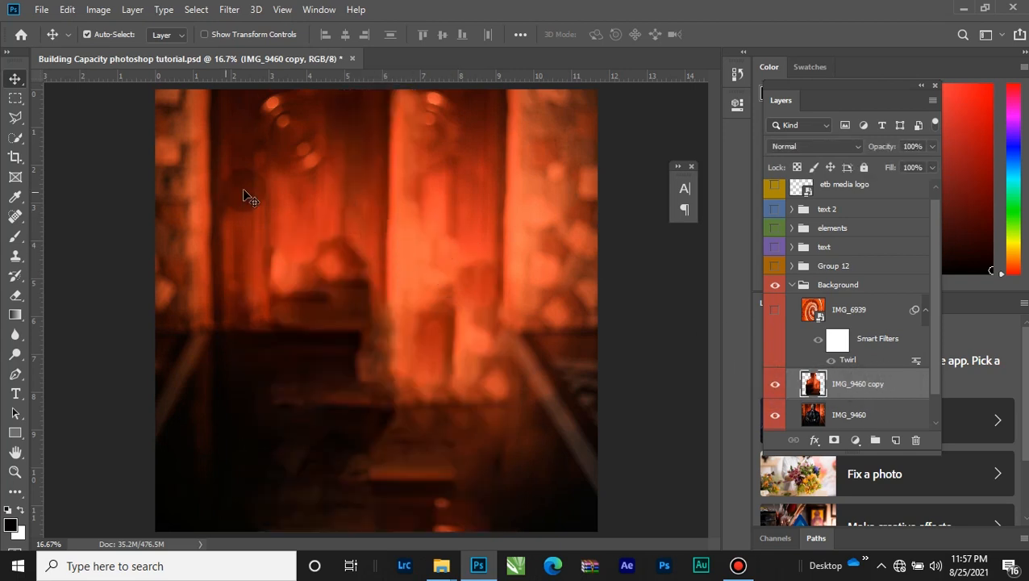
click(786, 389)
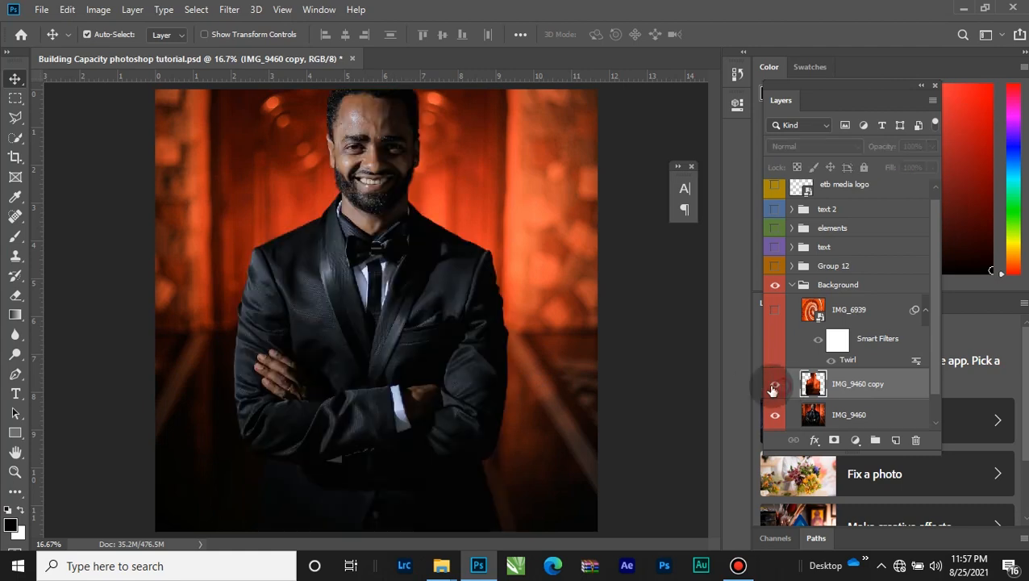
click(785, 389)
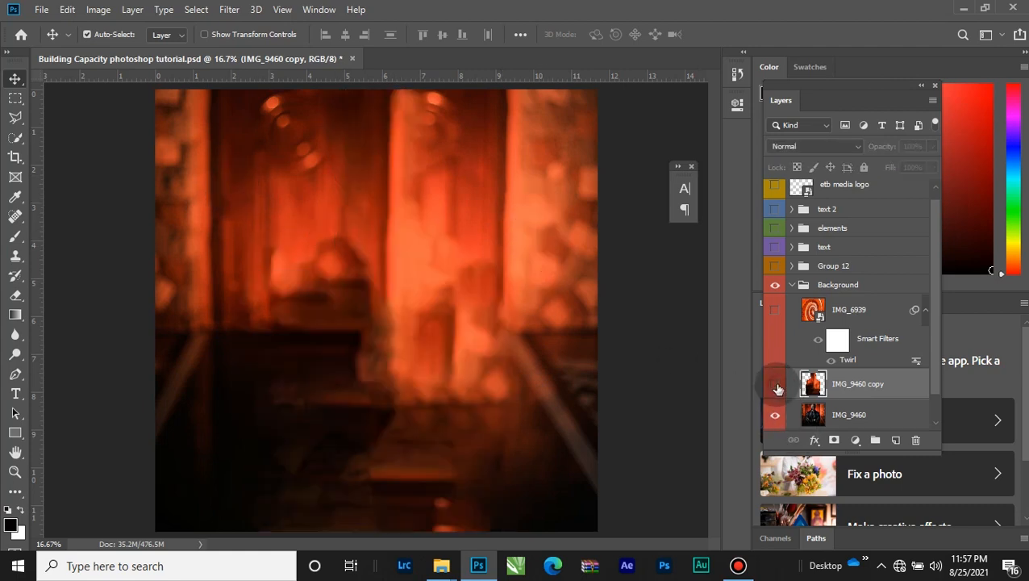
click(778, 390)
click(778, 389)
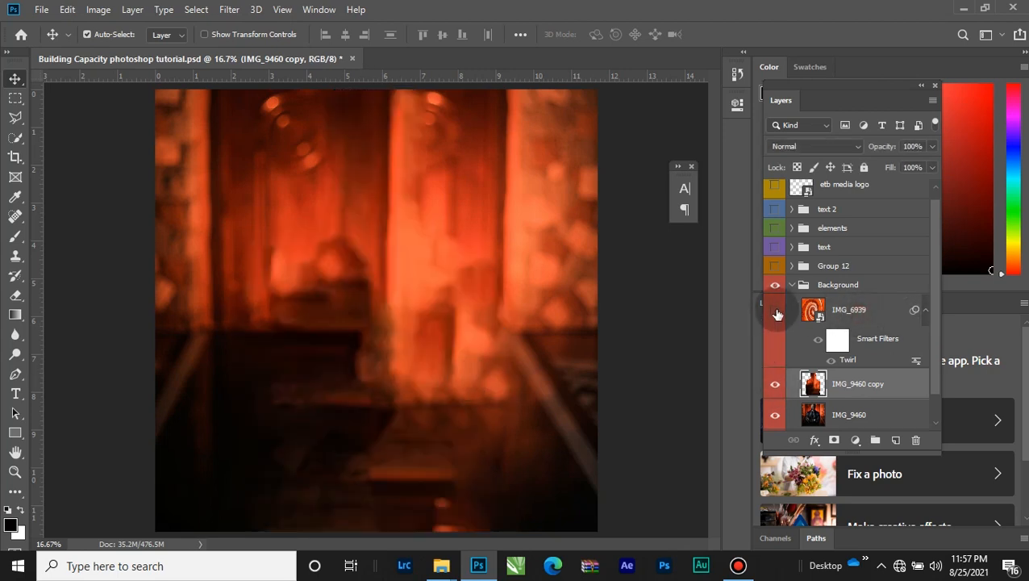
Step: Show the twirled IMG_6939 texture layer over the background photo and set its blend mode to Multiply
click(855, 310)
key(shift+alt+m)
click(777, 314)
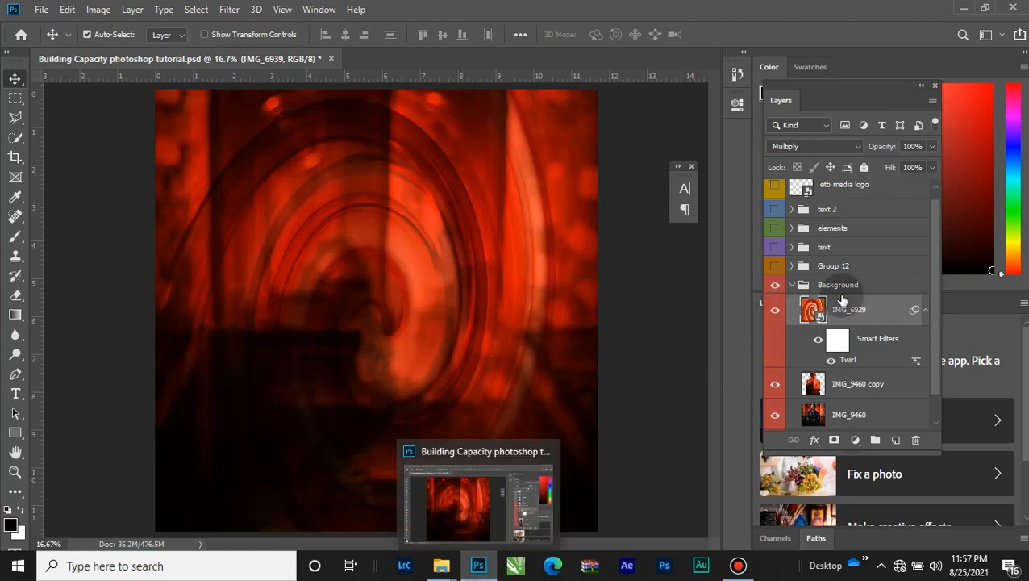
click(817, 148)
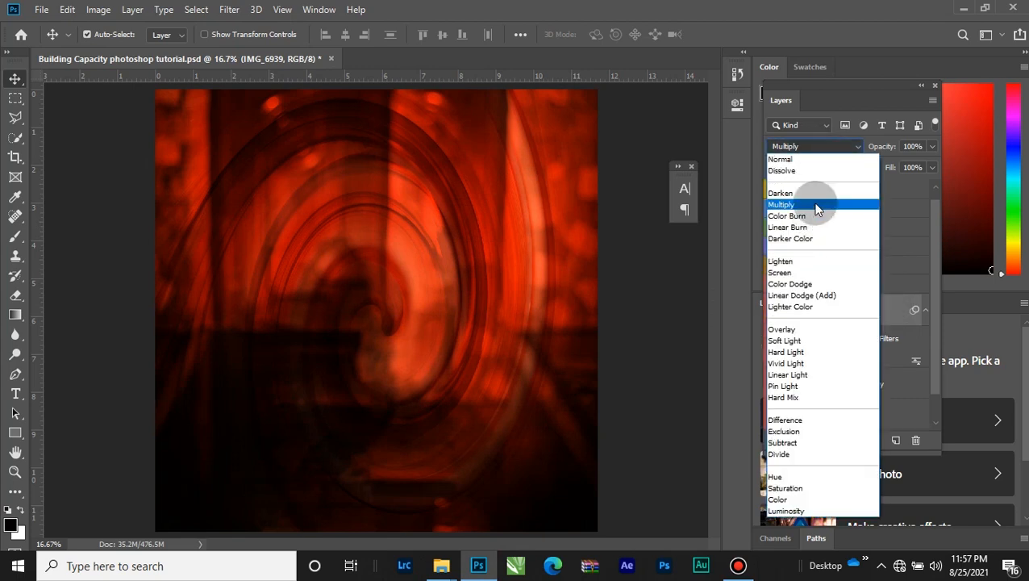
click(817, 207)
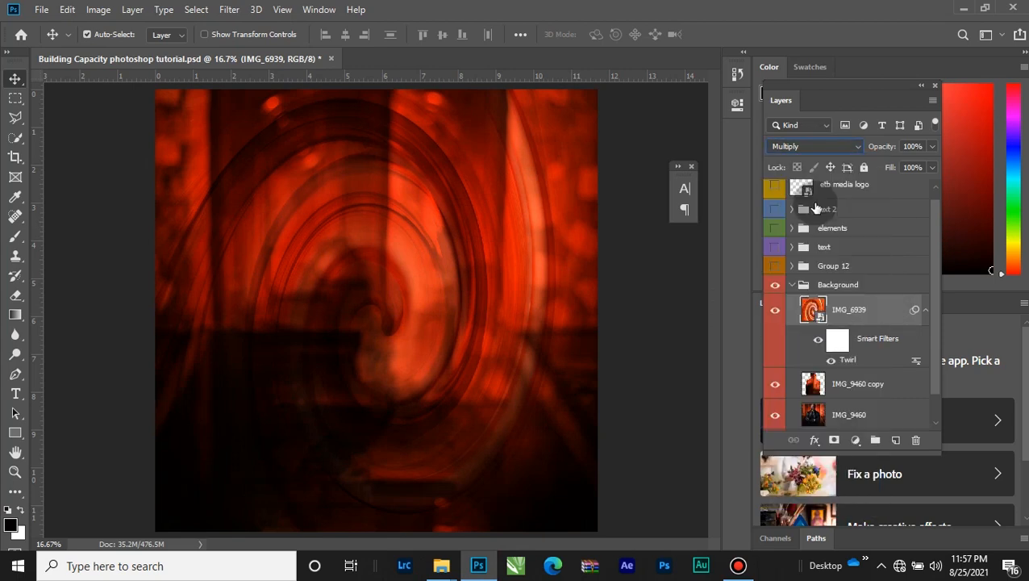
Step: Set the IMG_6939 layer's blend mode to Normal and hide its Twirl smart filter
click(804, 145)
click(801, 159)
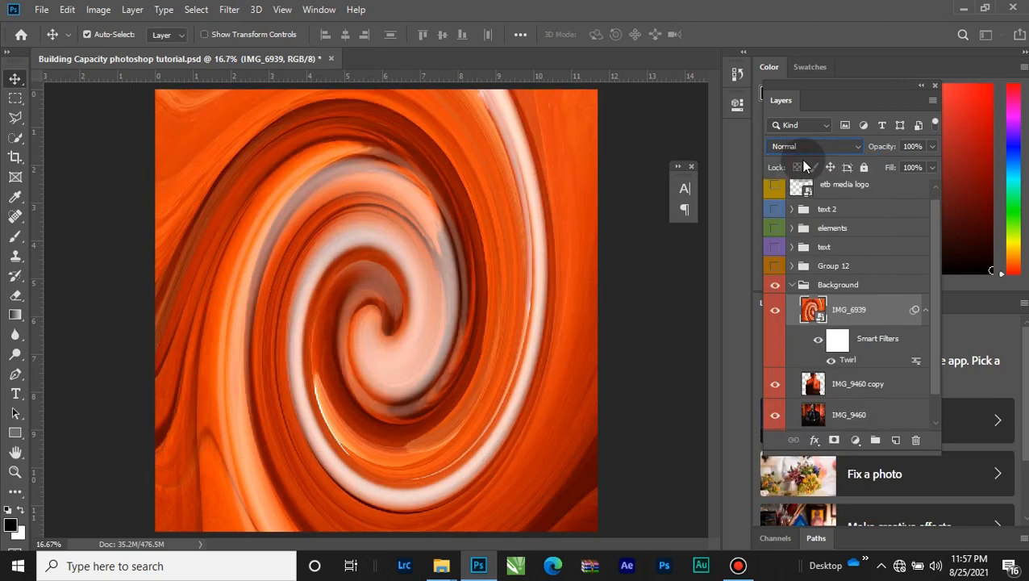
click(819, 340)
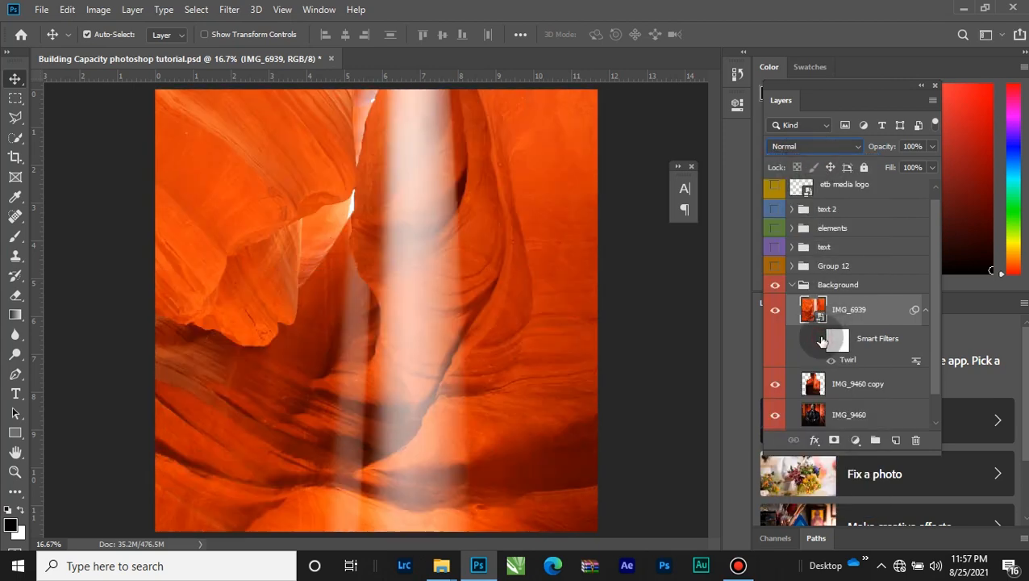
Step: Place the IMG_6939 image from the Building Capacity PHOTOSHOP TUTORIAL folder into the flyer as a new layer
click(448, 571)
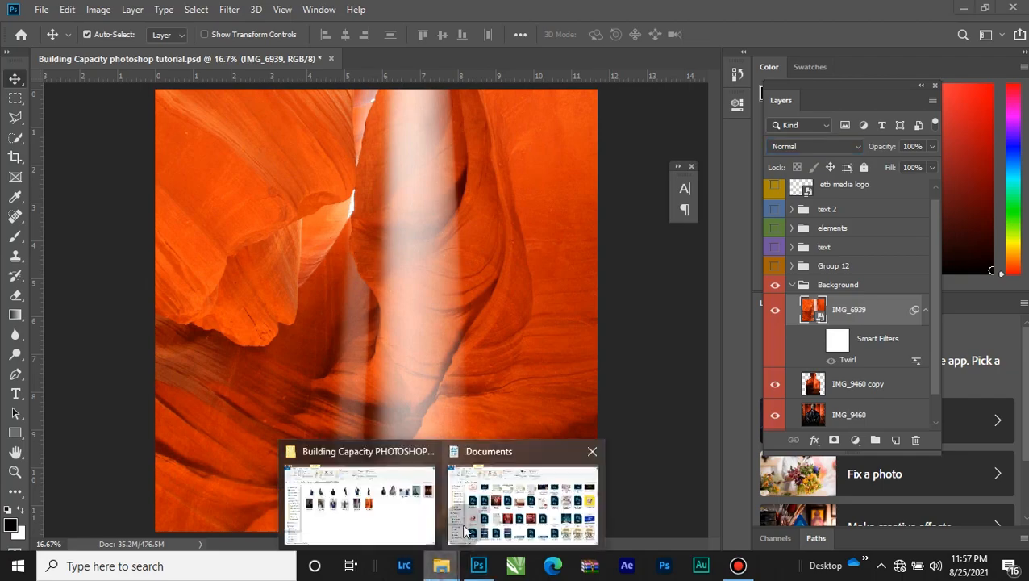
click(397, 521)
click(586, 278)
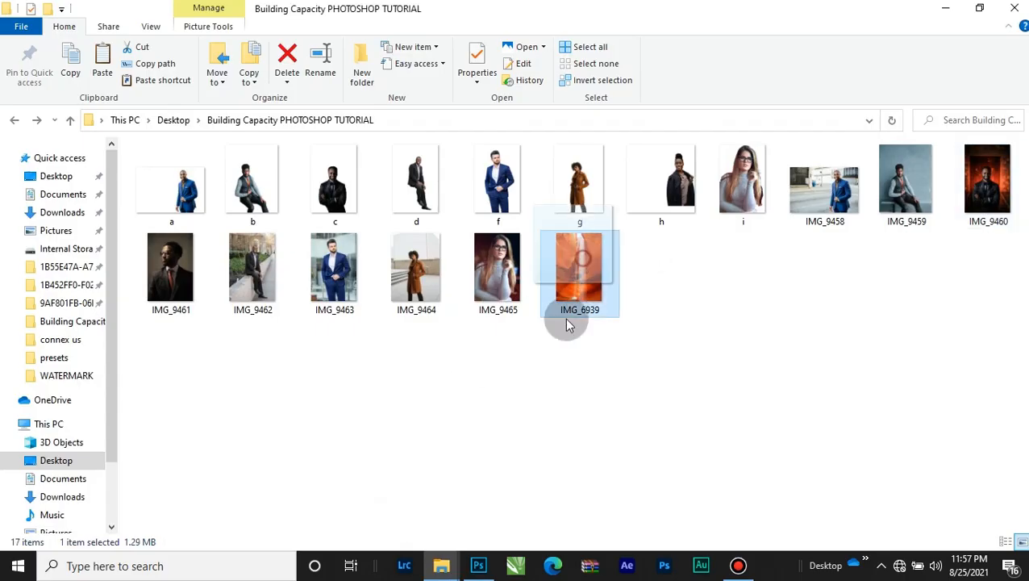
drag(481, 556, 469, 345)
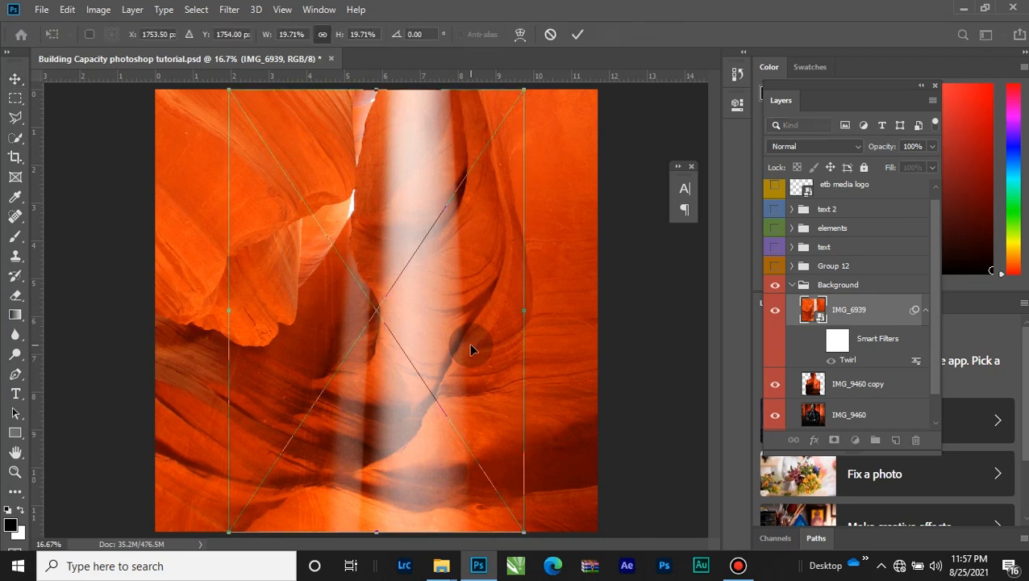
click(578, 33)
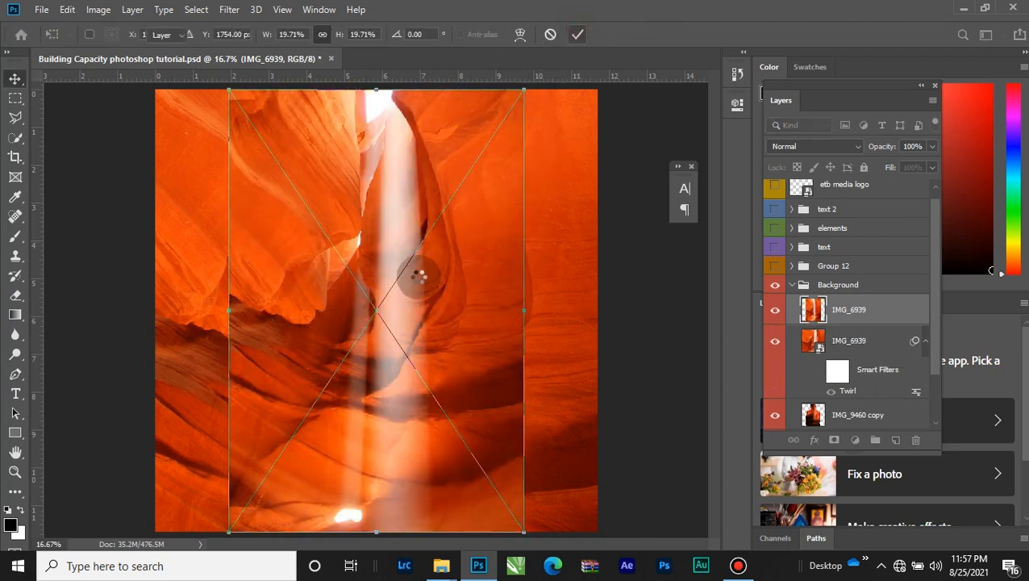
Step: Enlarge the newly placed IMG_6939 image proportionally and reposition it so it covers the whole canvas
click(774, 342)
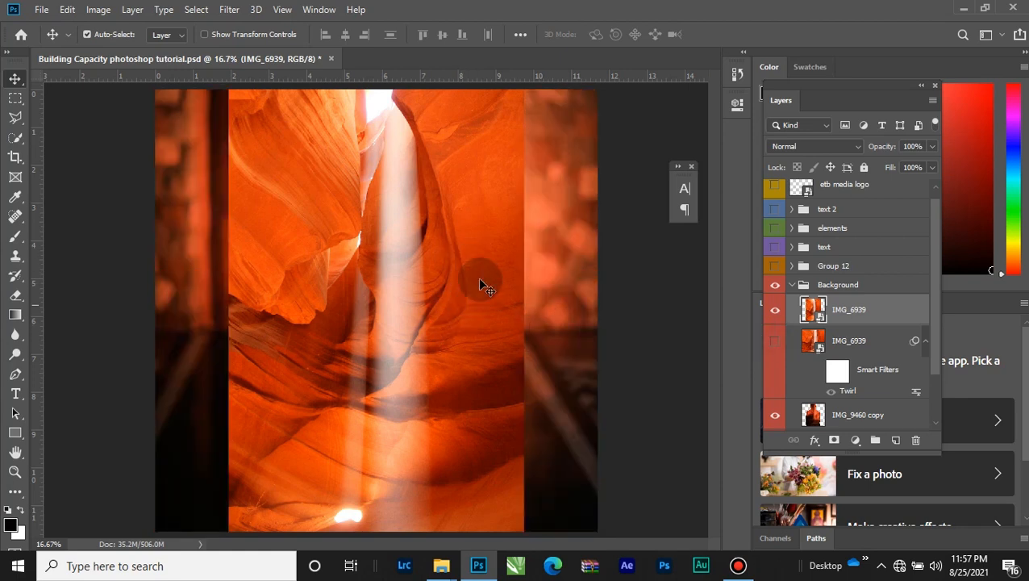
click(772, 341)
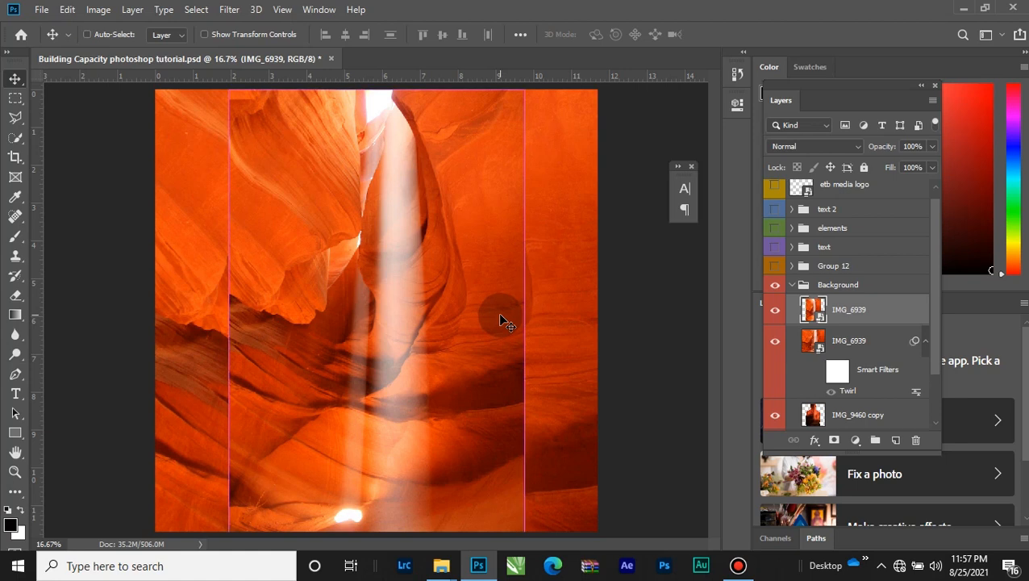
key(ctrl+t)
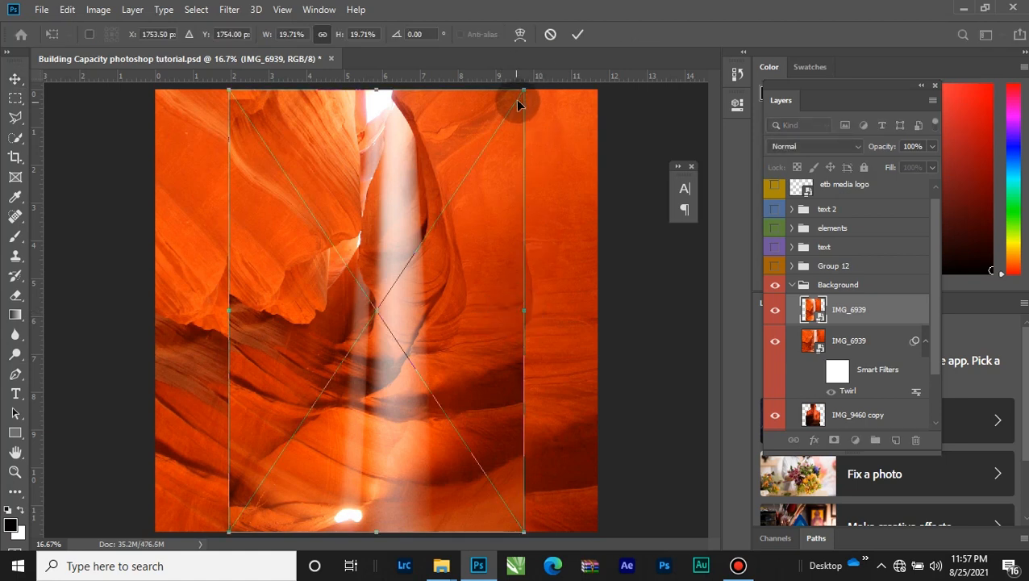
drag(525, 90, 653, 4)
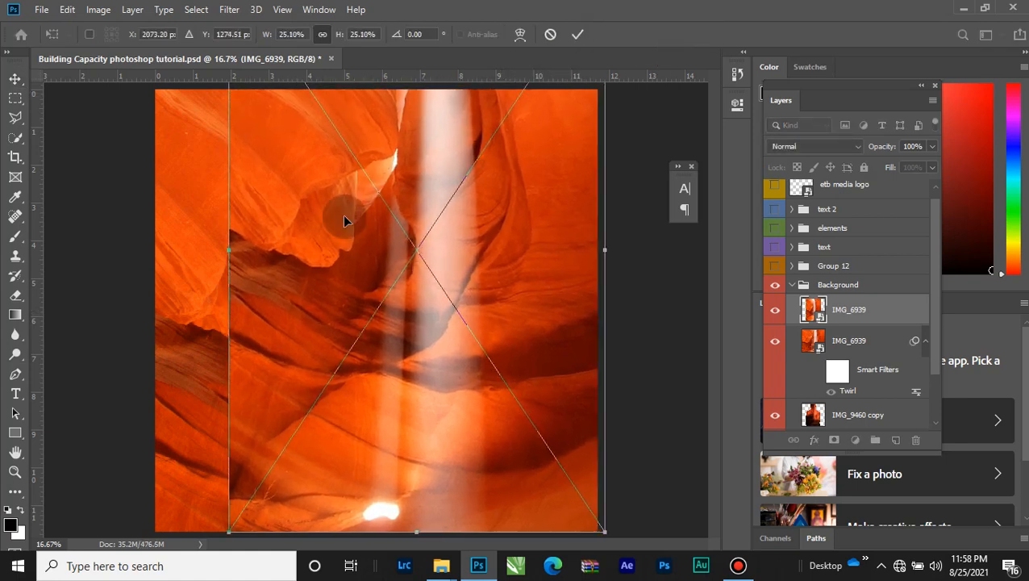
drag(228, 254, 161, 230)
click(579, 36)
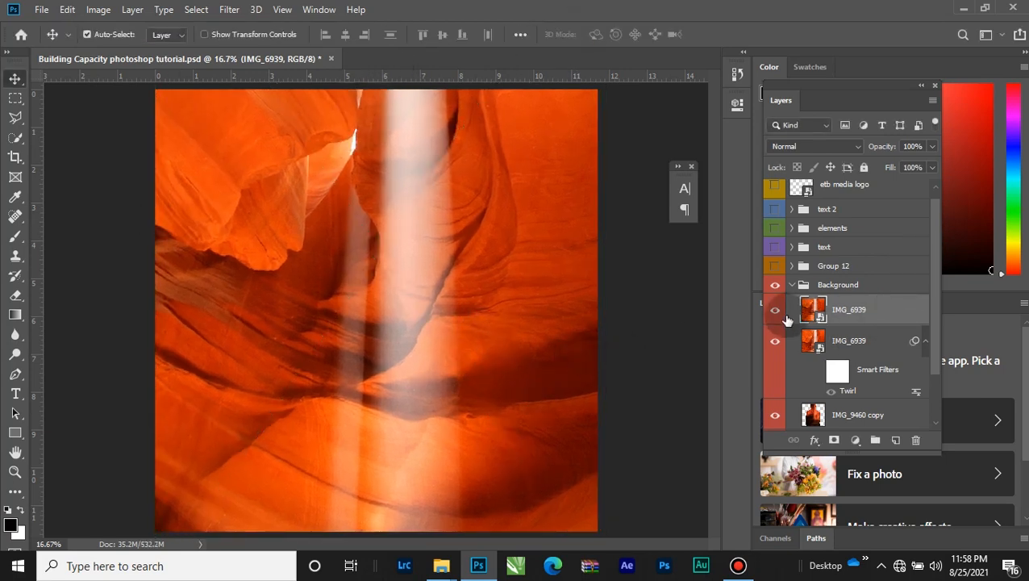
Step: Hide the older IMG_6939 layer and set the newly placed one to the Multiply blend mode
click(774, 340)
click(816, 149)
click(805, 207)
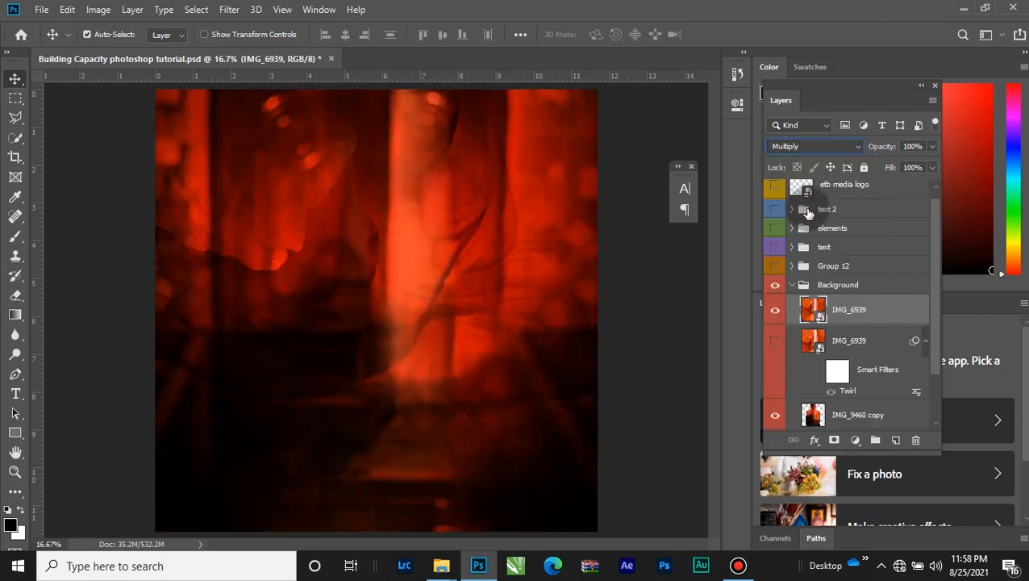
Step: Compare the two IMG_6939 layers by toggling their visibility, leaving only the newly placed Multiply layer shown
click(856, 340)
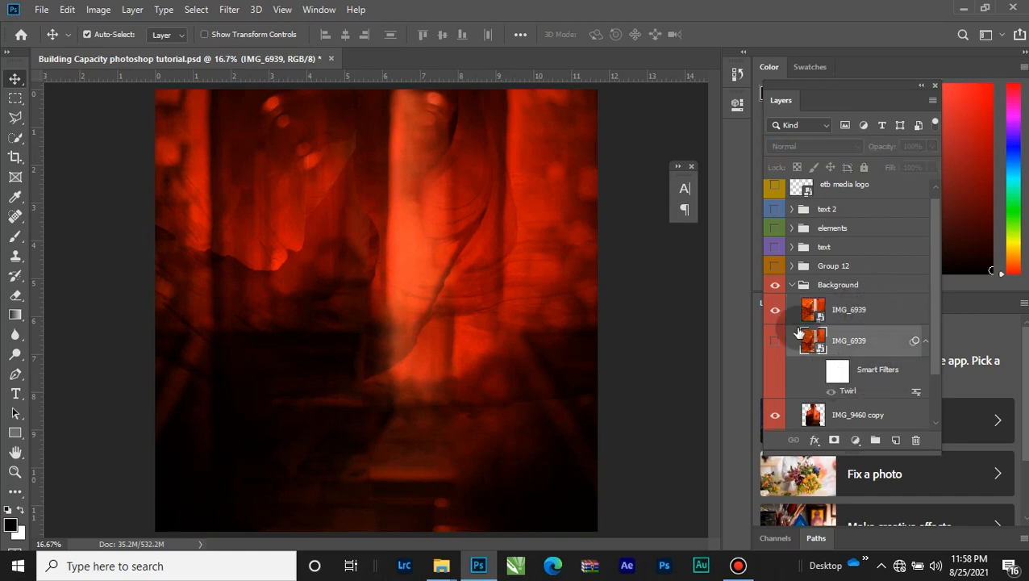
click(774, 310)
click(774, 341)
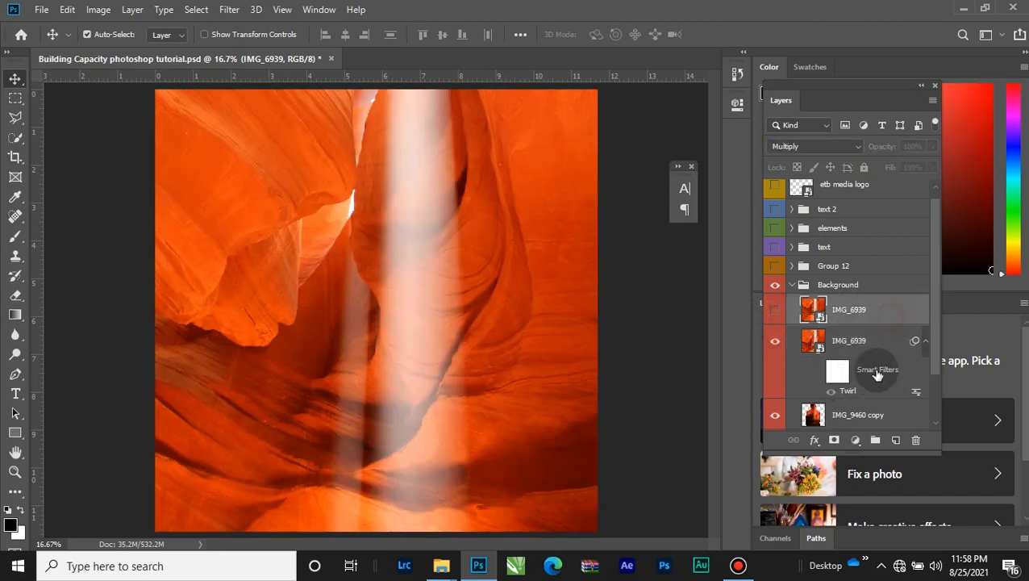
click(818, 371)
click(818, 371)
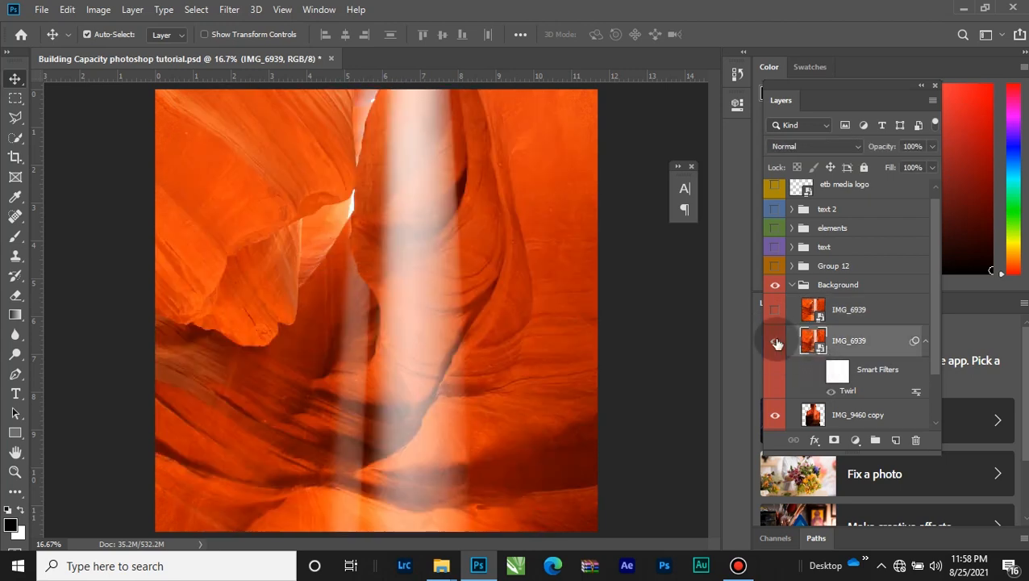
click(774, 340)
click(846, 309)
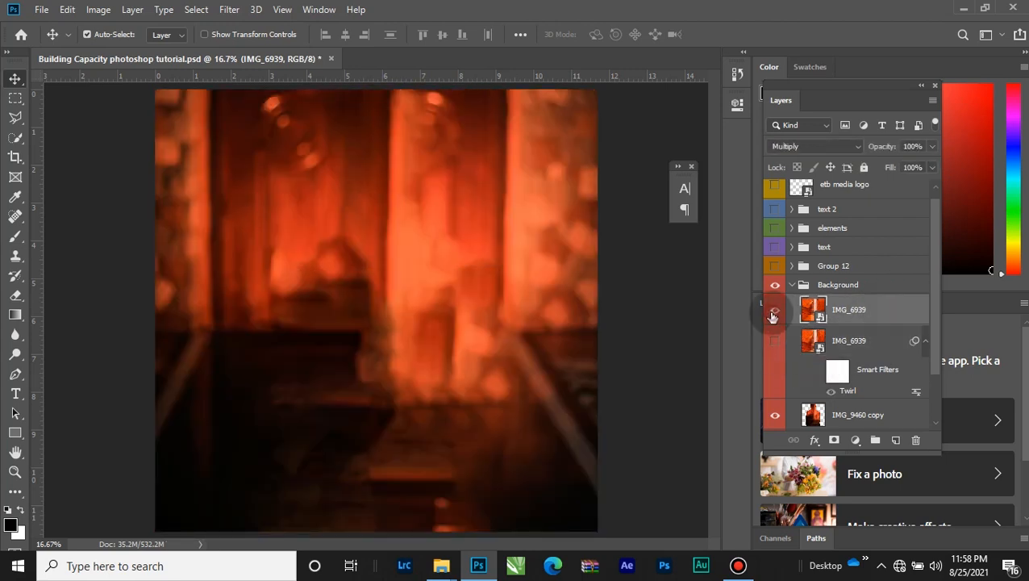
click(774, 311)
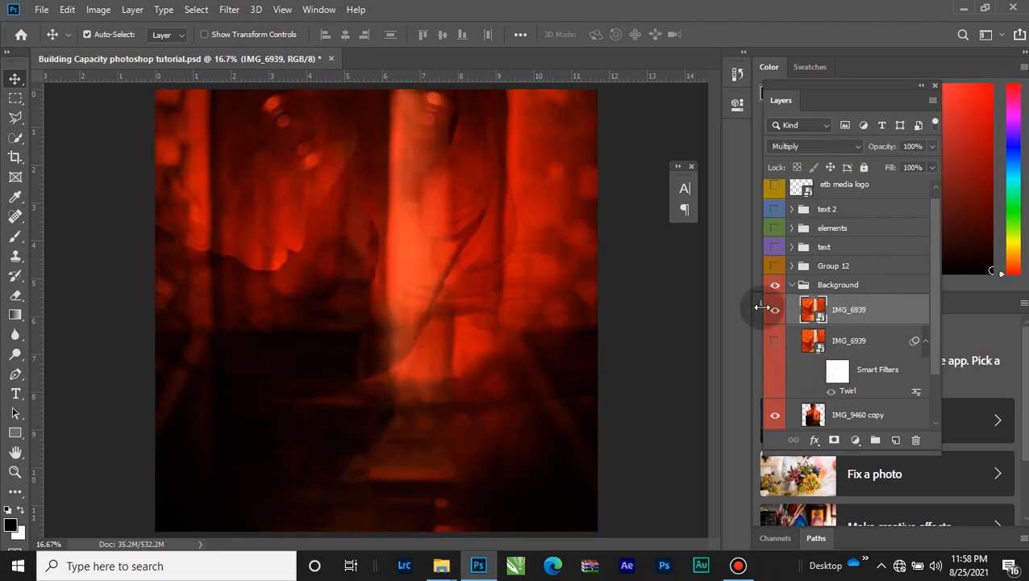
Step: Apply a Twirl distortion with an angle of 493° to the newly placed IMG_6939 layer
click(229, 9)
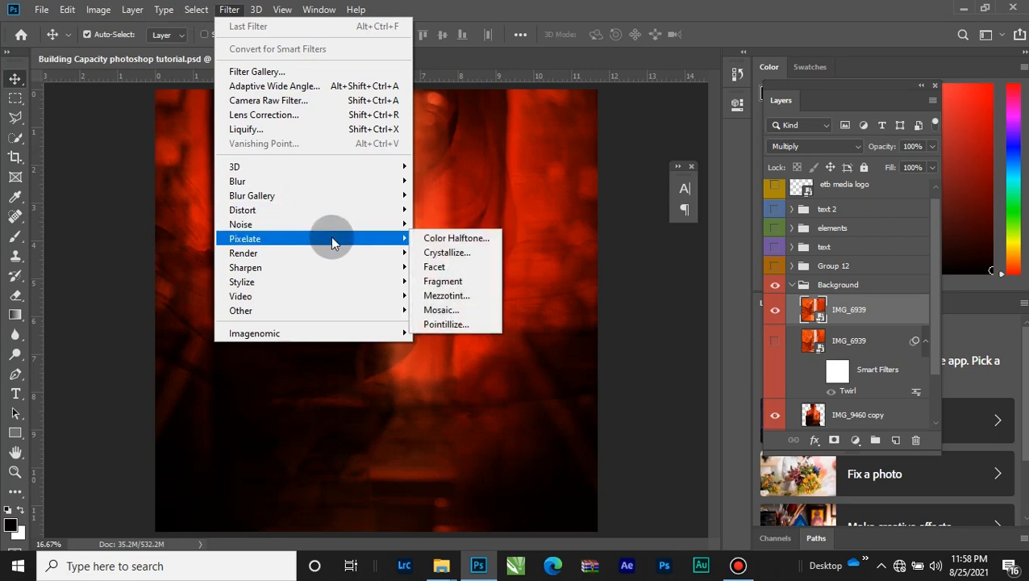
mouse_move(350, 210)
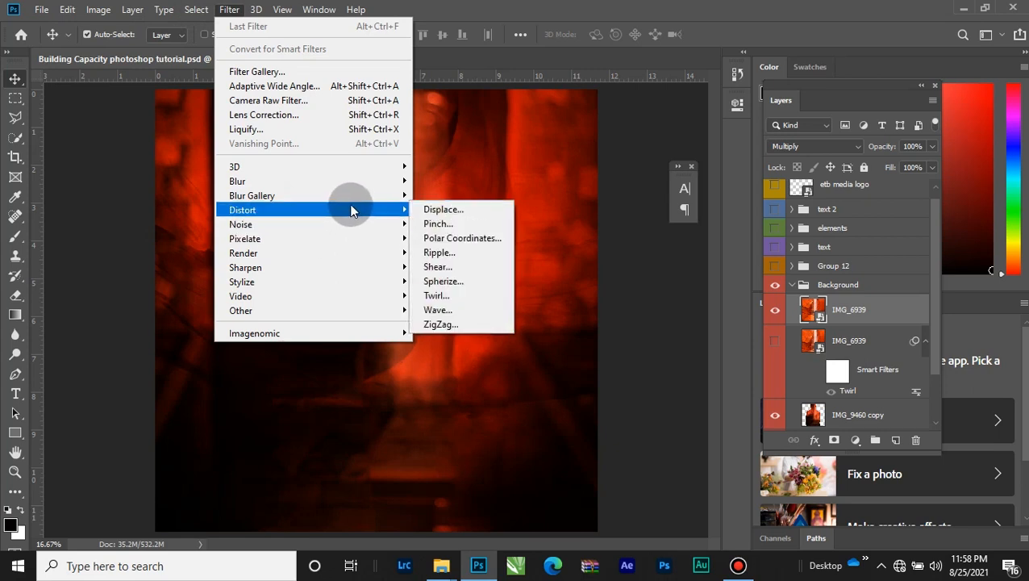
click(456, 295)
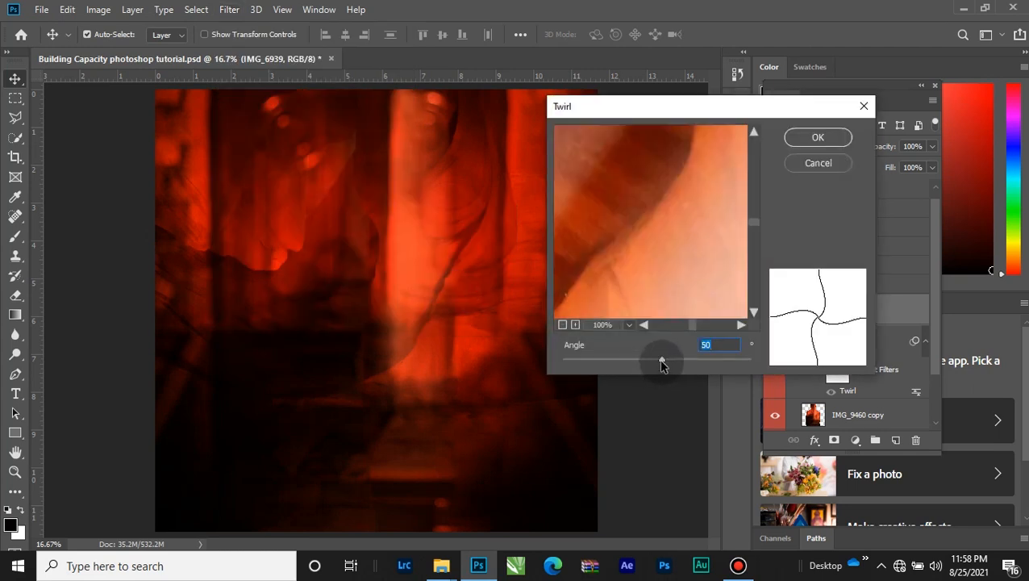
drag(660, 361, 704, 366)
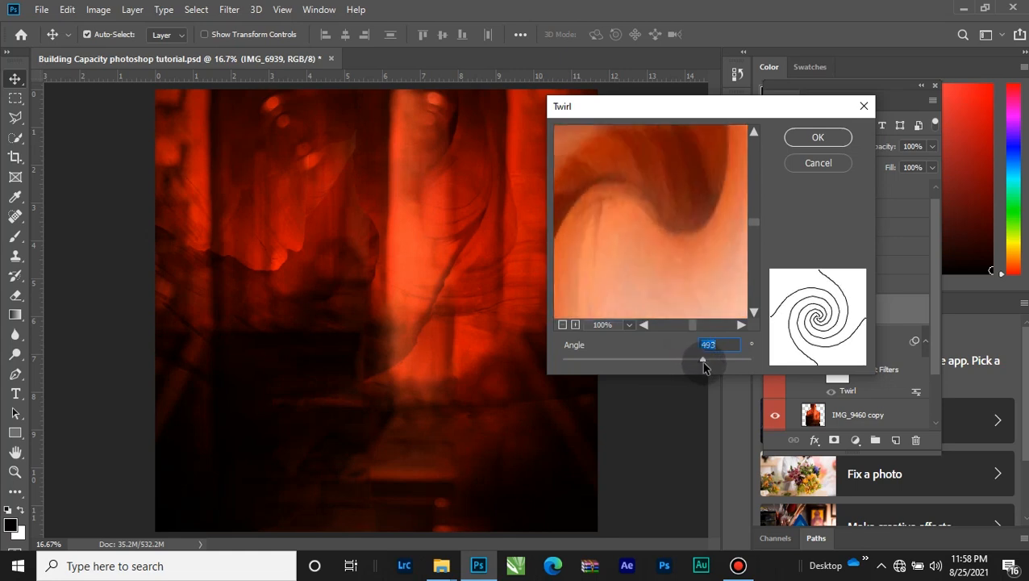
click(819, 138)
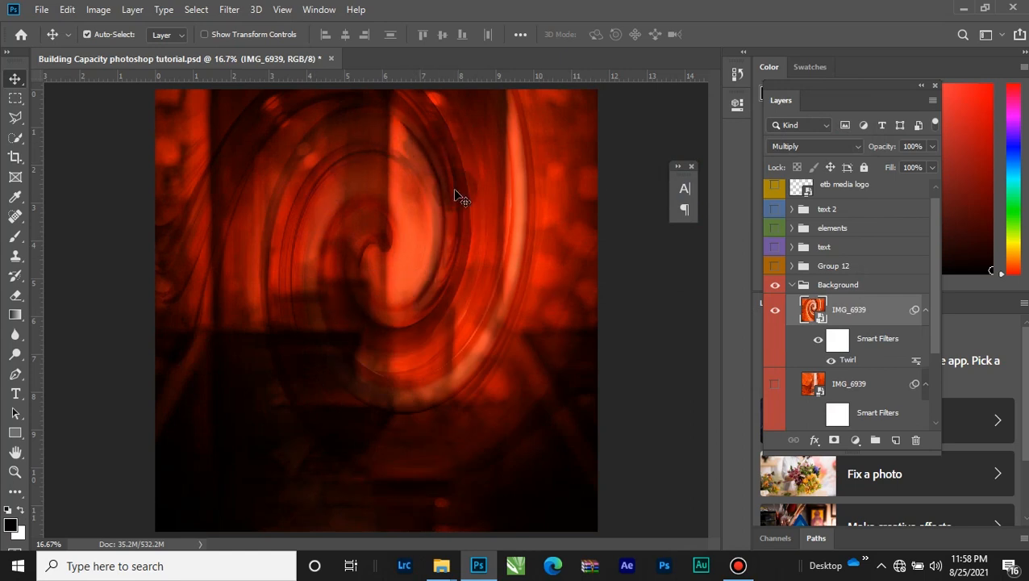
Step: Hide the newly placed IMG_6939 layer, show the older one, and turn its Twirl smart filter back on
click(775, 312)
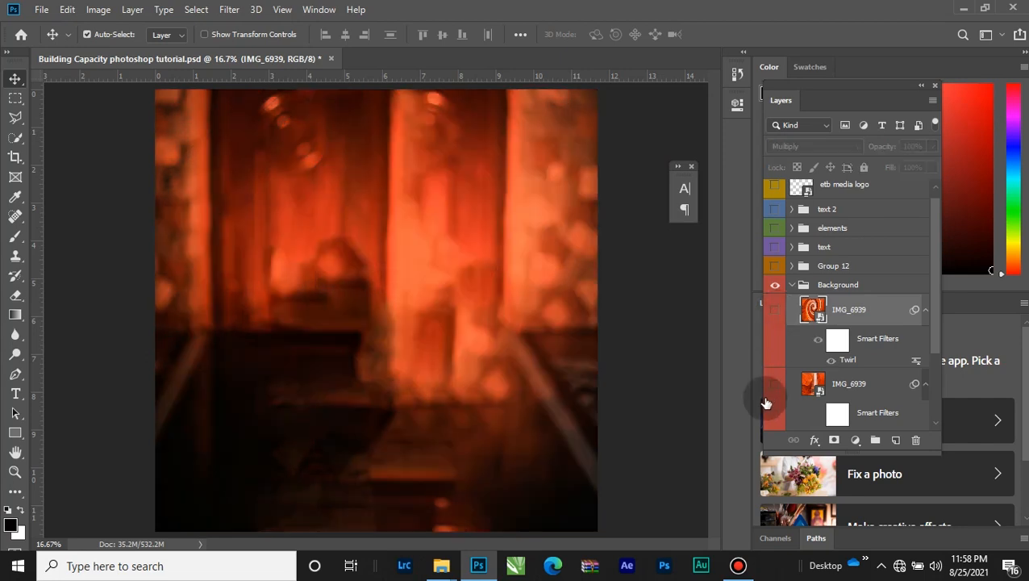
click(776, 394)
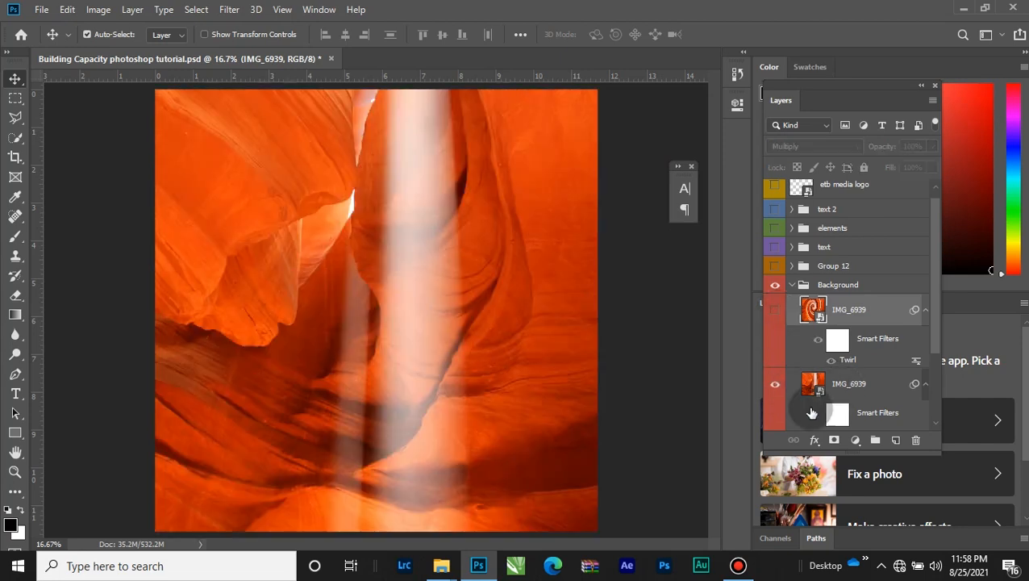
scroll(819, 412, down, 1)
click(819, 383)
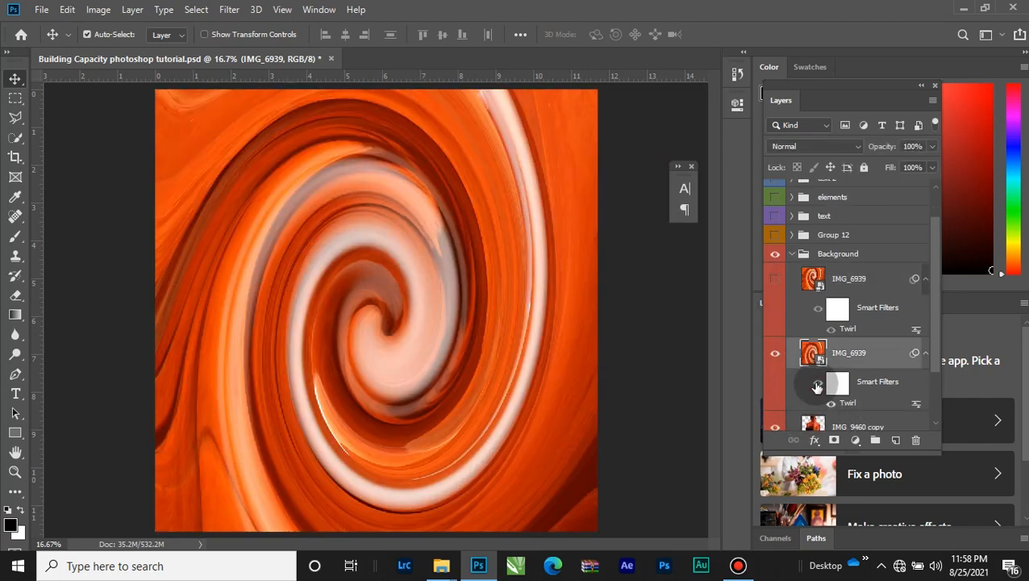
Step: Delete the newly placed IMG_6939 layer and set the remaining twirled IMG_6939 layer to Multiply
click(834, 287)
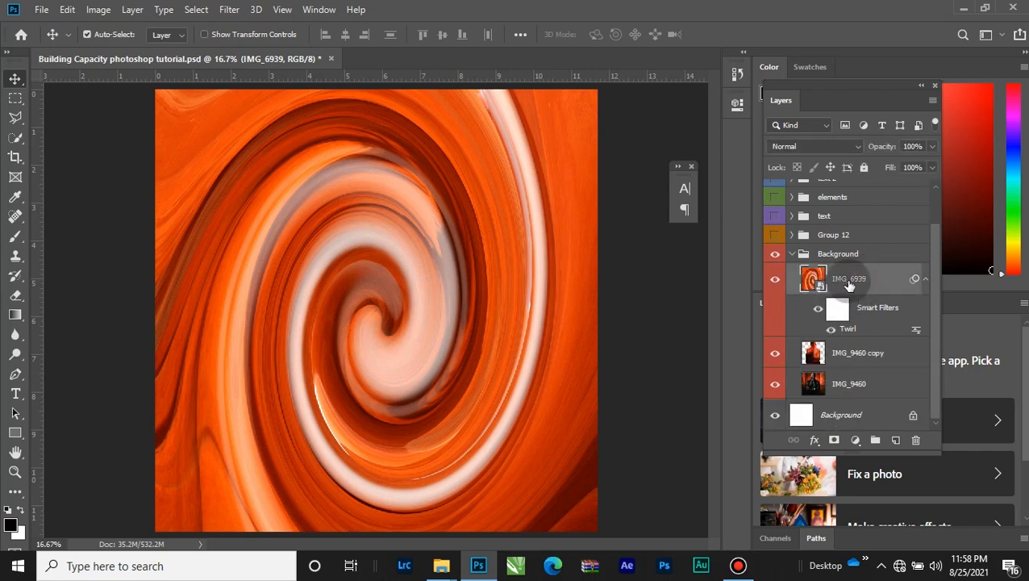
click(812, 146)
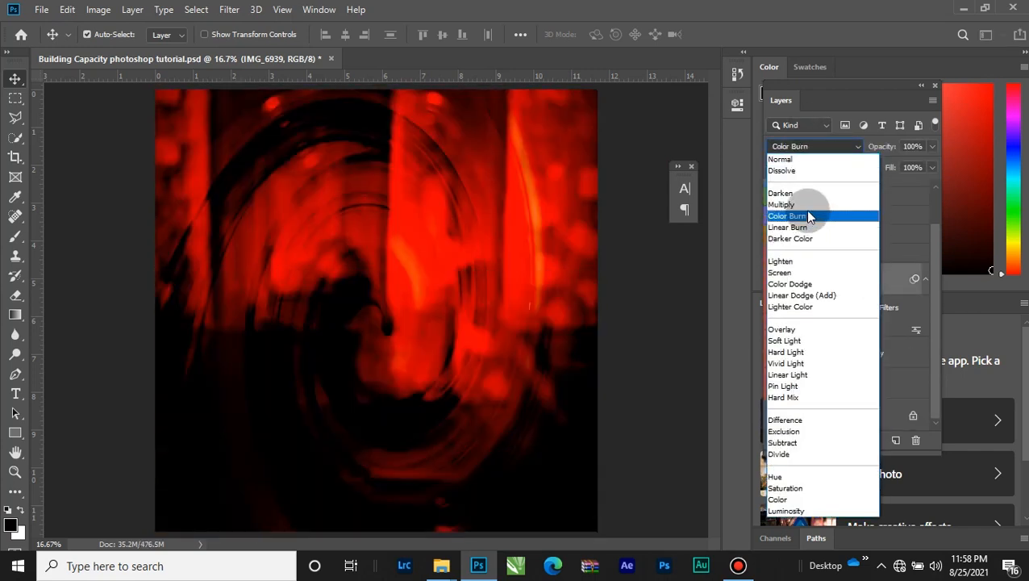
click(807, 204)
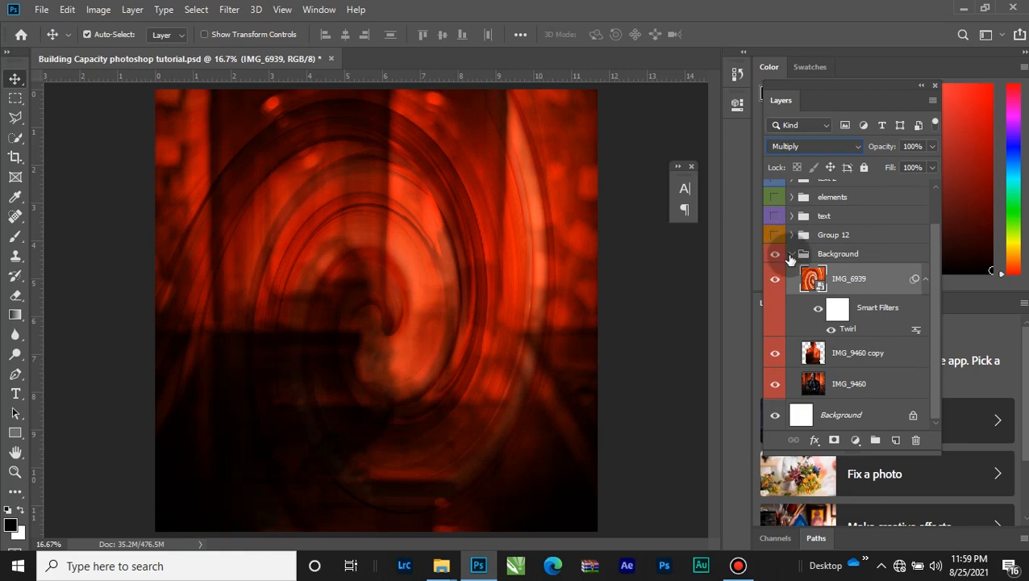
Step: Collapse the Background group and compare the flyer with and without it, leaving the group visible
click(791, 254)
click(831, 297)
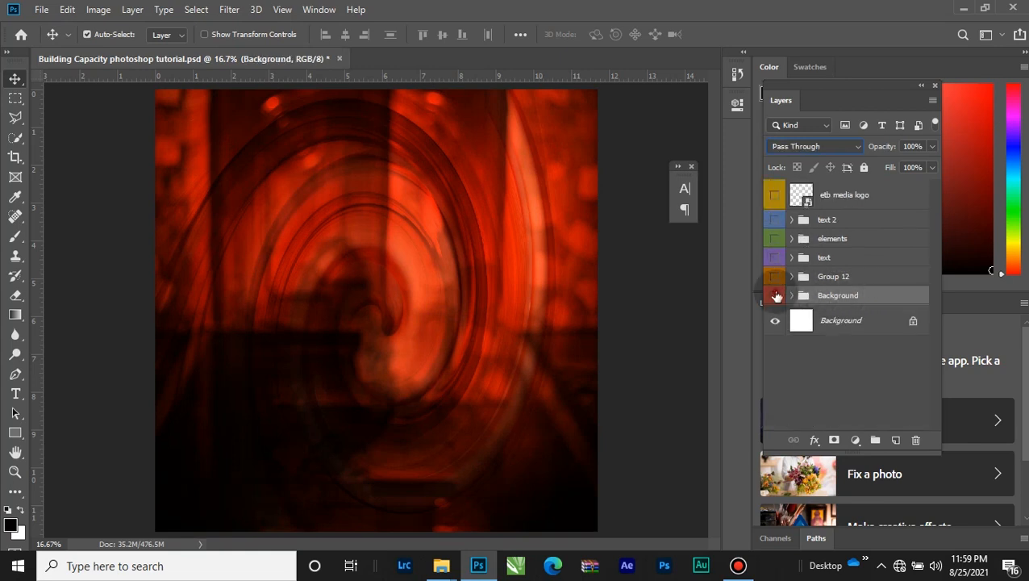
click(776, 296)
click(776, 296)
Step: Expand the Background group, hide the IMG_6939 and IMG_9460 copy layers, and select the original IMG_9460 layer
click(791, 295)
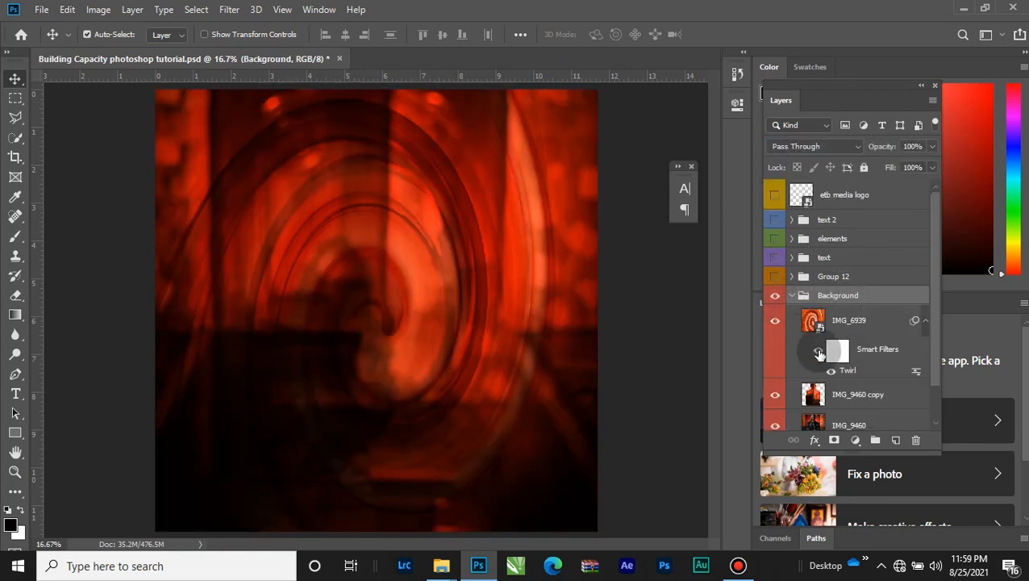
scroll(819, 353, down, 1)
click(774, 278)
click(775, 352)
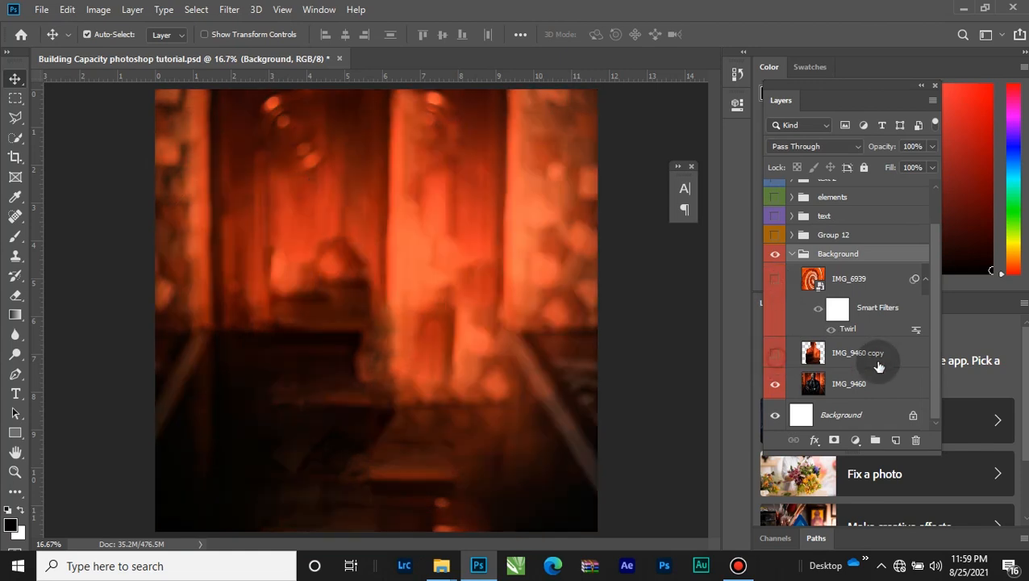
click(860, 363)
click(878, 378)
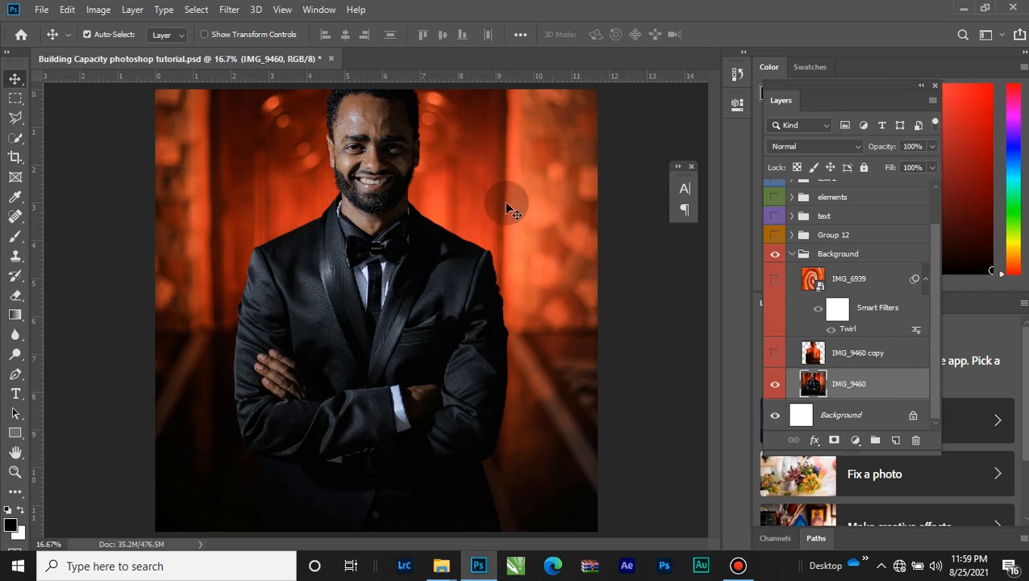
Step: Select the IMG_9460 copy layer, choose the Polygonal Lasso tool, and compare the photo with and without the copy, leaving it visible
click(895, 353)
click(776, 355)
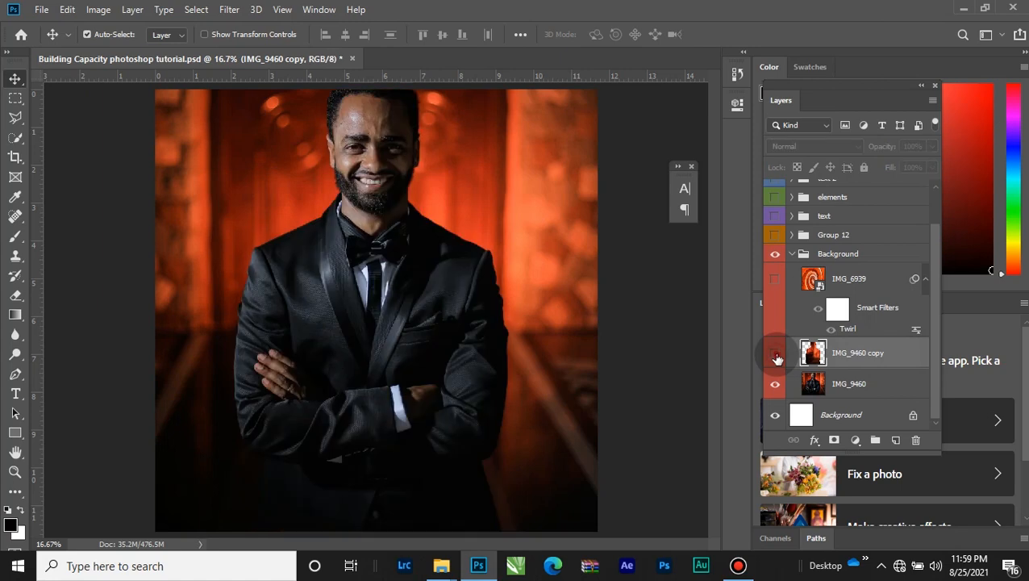
click(776, 355)
click(776, 354)
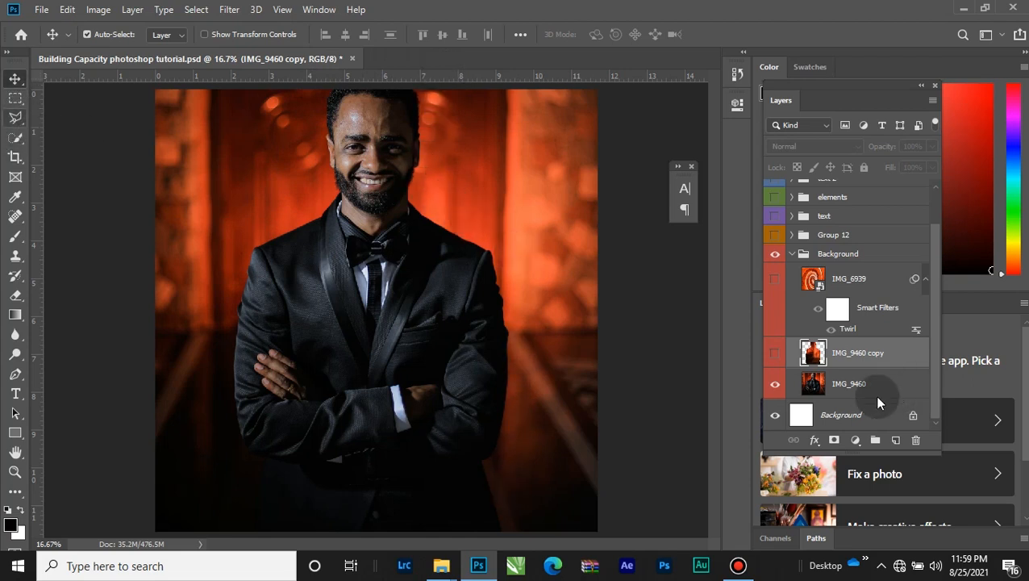
click(16, 117)
click(89, 133)
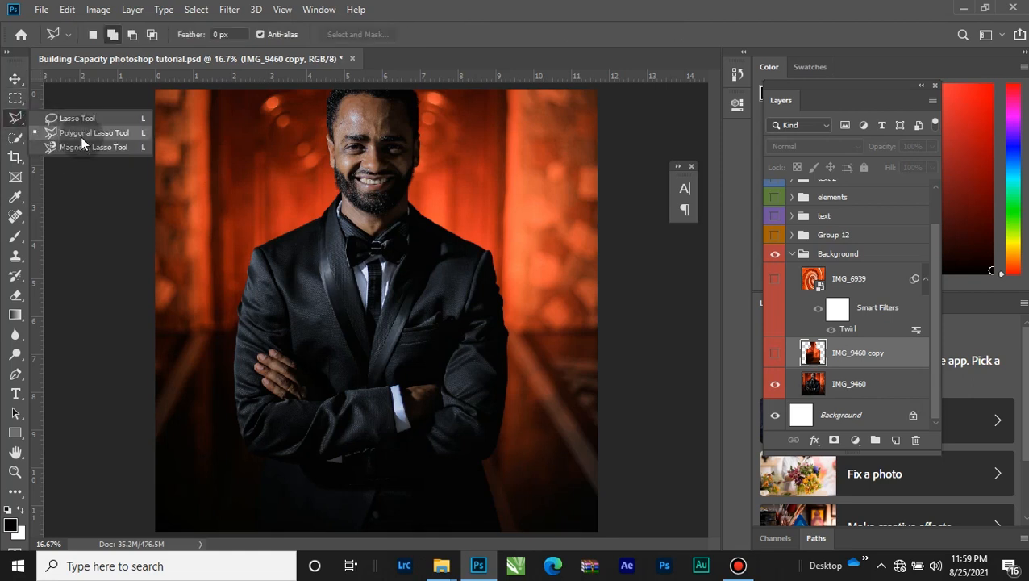
click(774, 352)
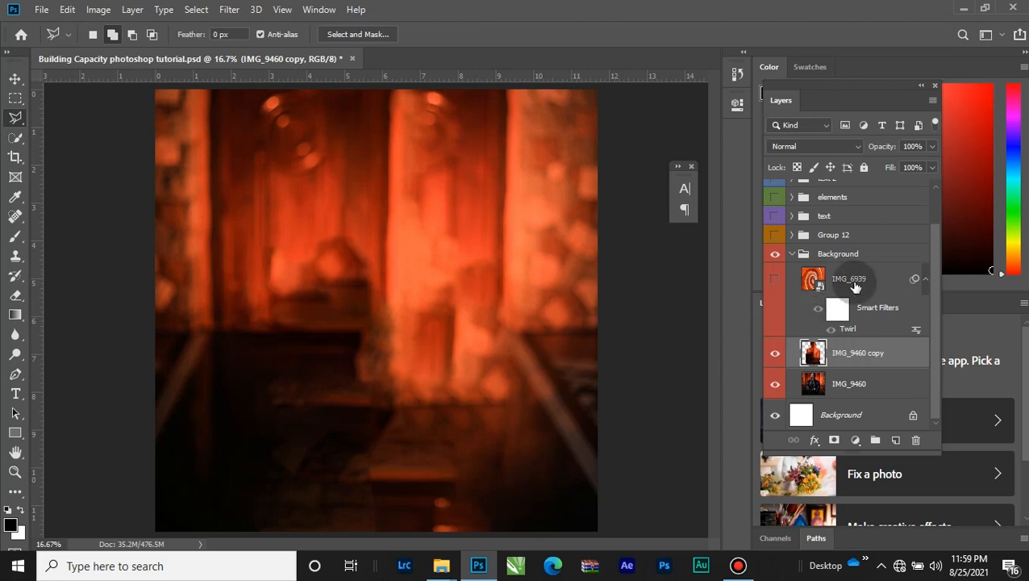
Step: Show the twirled IMG_6939 layer in Multiply mode and collapse the Background group
click(855, 283)
key(shift+alt+m)
click(774, 278)
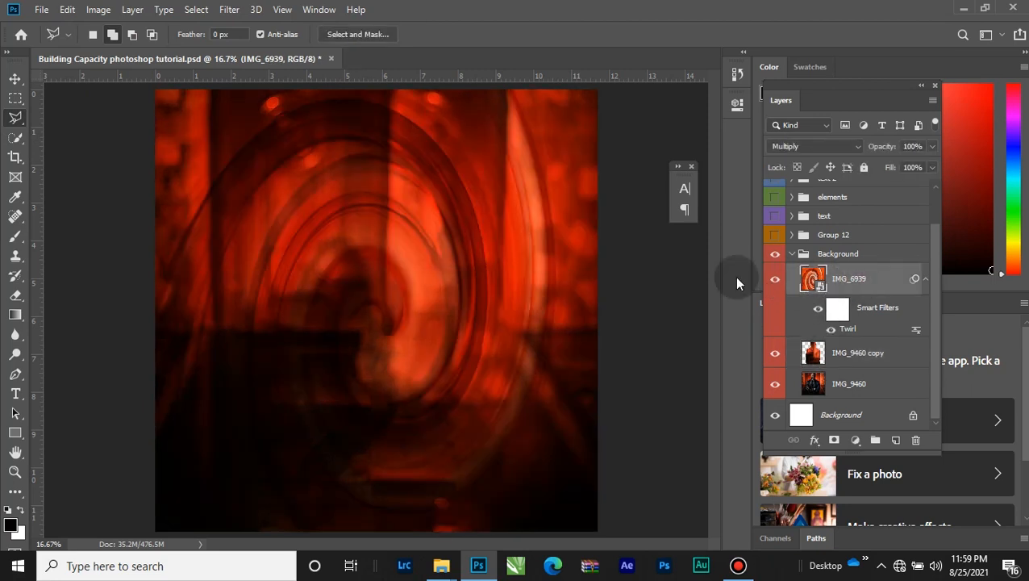
click(833, 148)
click(829, 208)
click(792, 256)
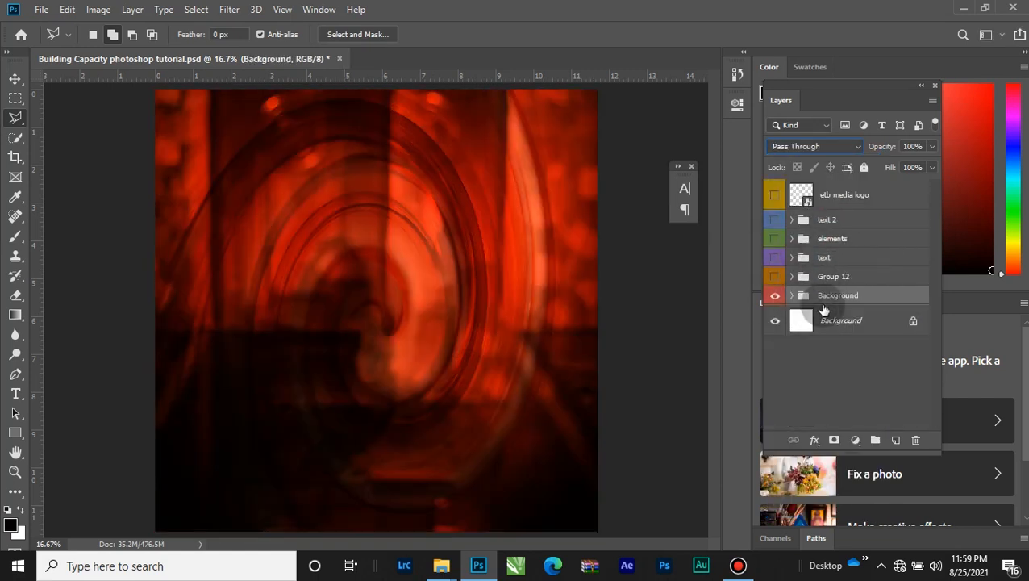
Step: Make Group 12 visible, expand it, and select its flare group
click(863, 279)
click(775, 277)
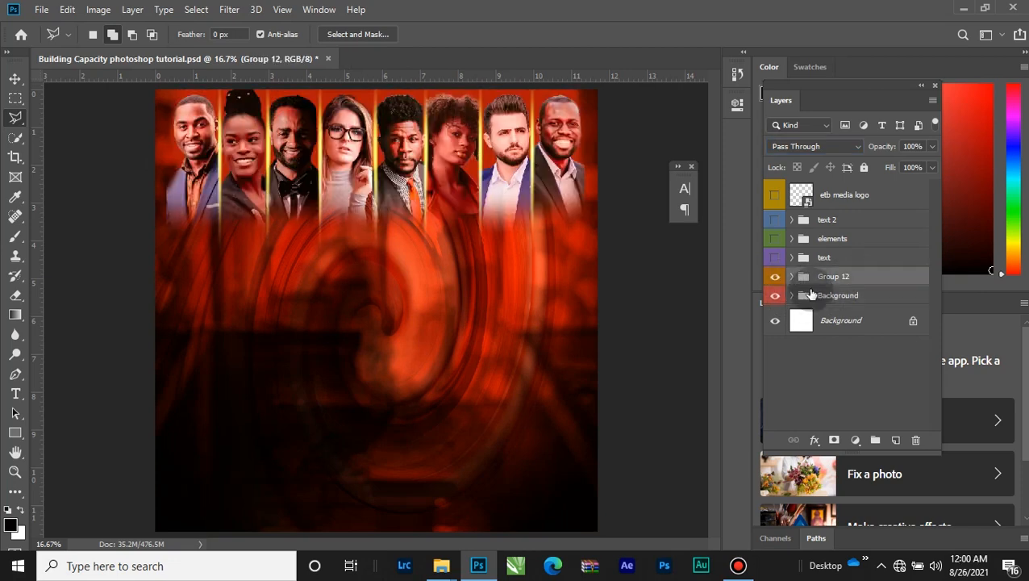
click(774, 278)
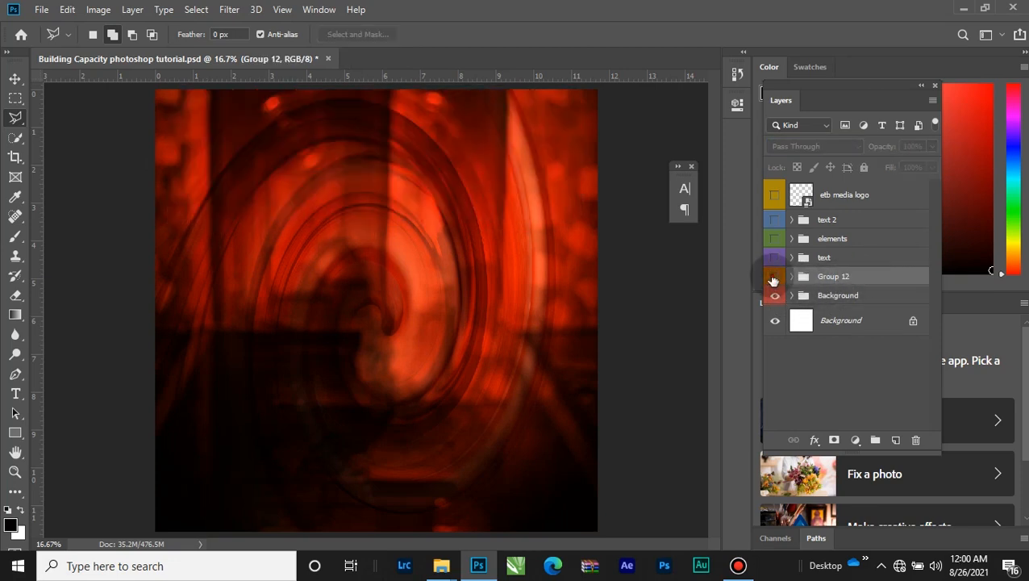
click(774, 278)
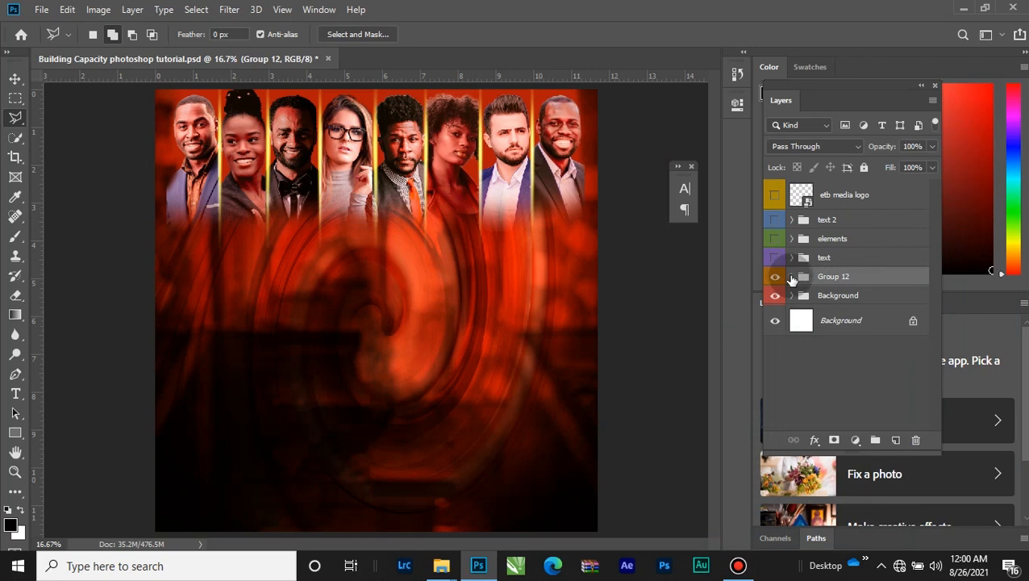
click(790, 277)
click(855, 295)
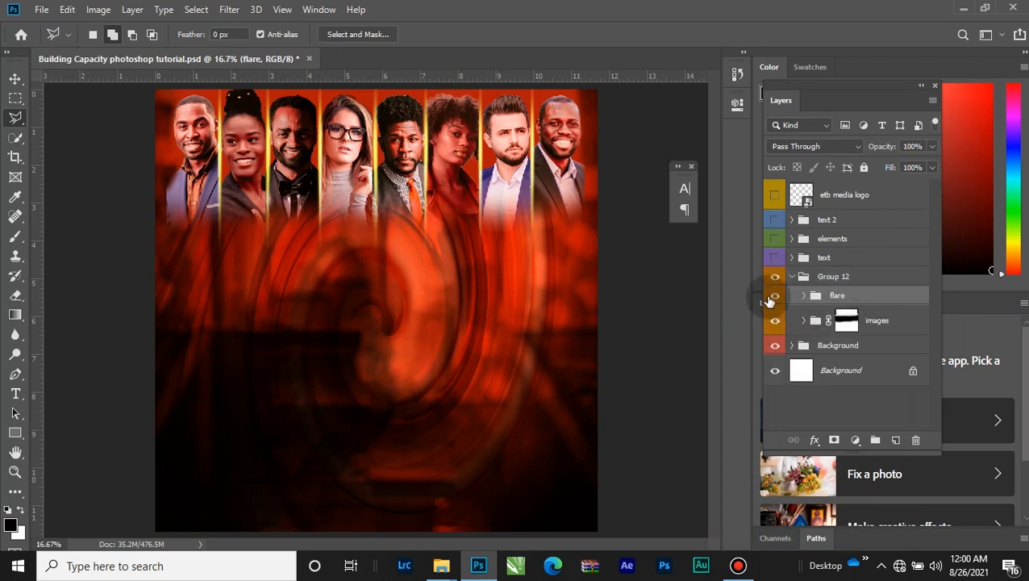
Step: Compare the flyer with and without the flare and images groups, leaving flare hidden and images visible
click(775, 296)
click(775, 296)
click(773, 296)
click(772, 297)
click(772, 297)
click(772, 297)
click(775, 322)
click(775, 322)
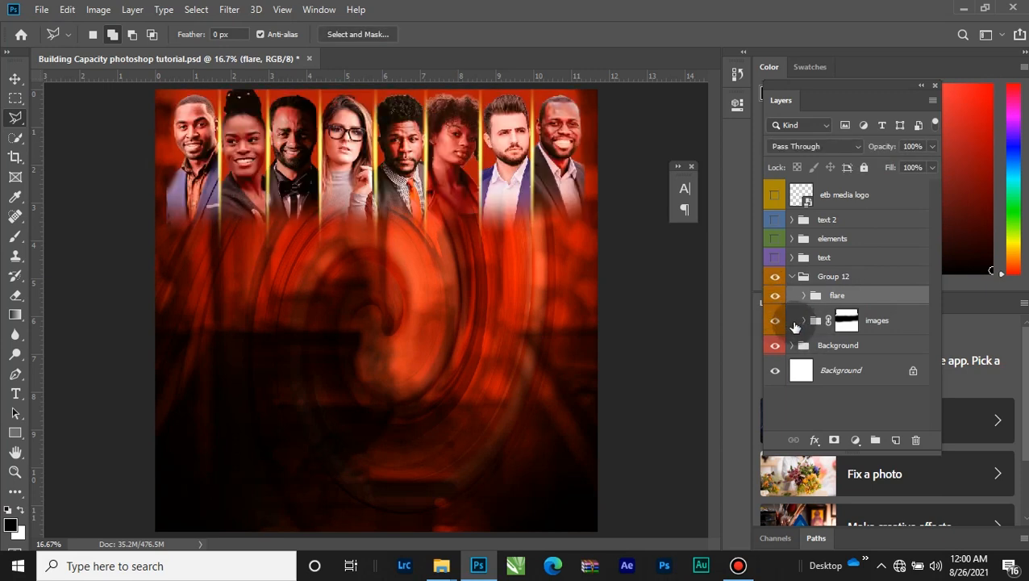
click(775, 297)
click(775, 298)
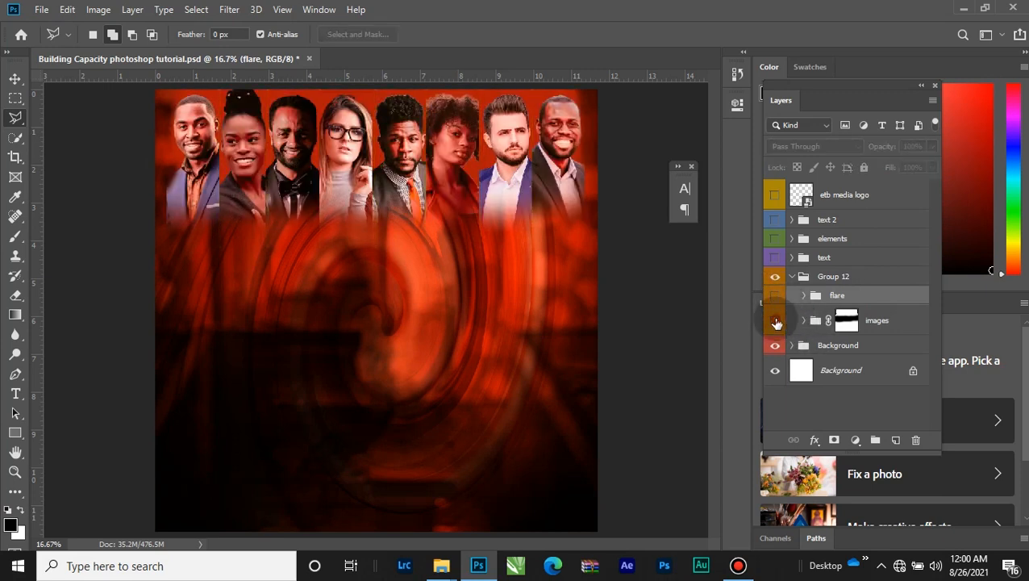
click(774, 323)
click(775, 323)
Step: Expand the images group and select the masked portrait layer clipped to Rectangle 1
click(803, 321)
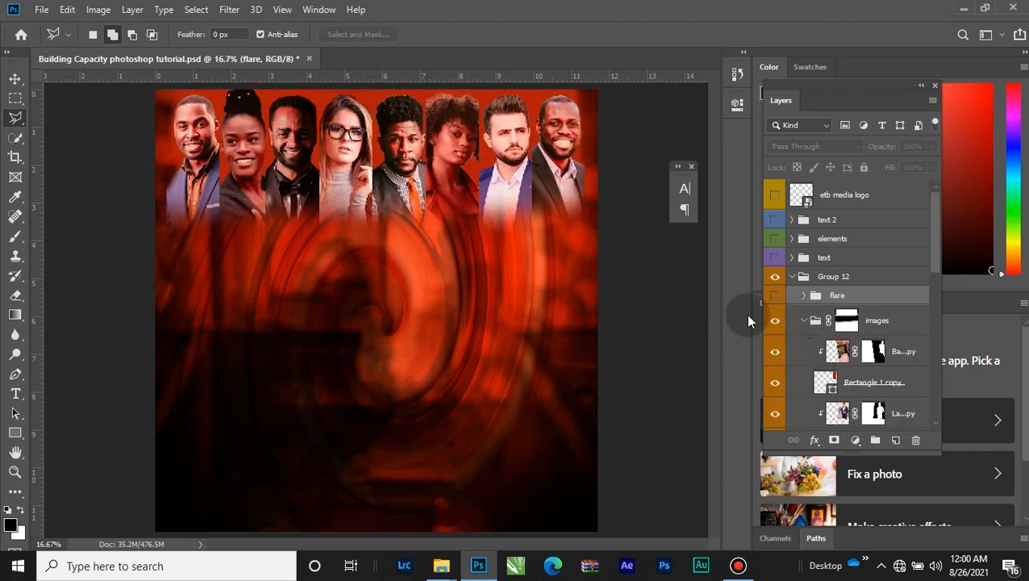
scroll(826, 371, down, 6)
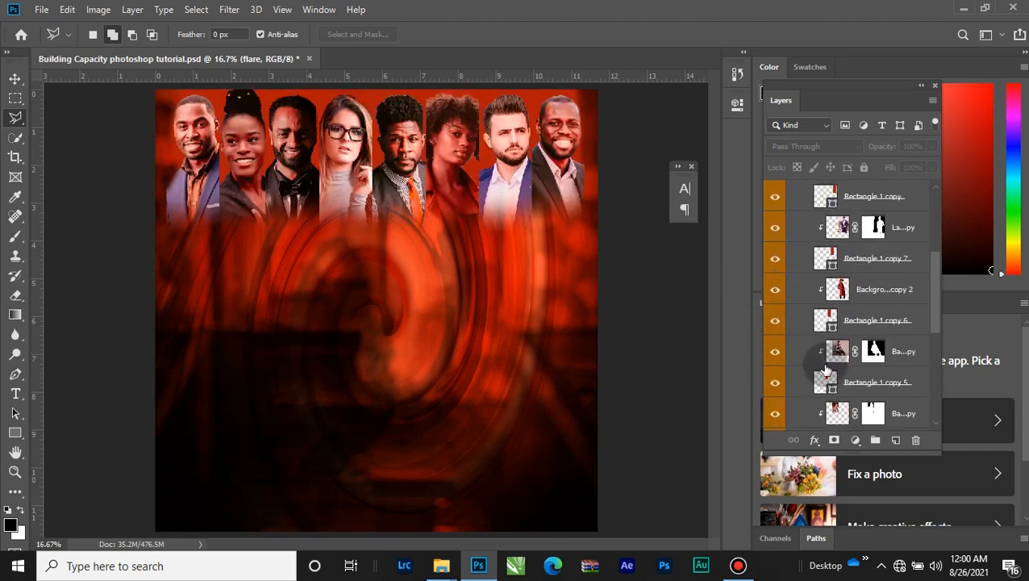
scroll(794, 383, down, 3)
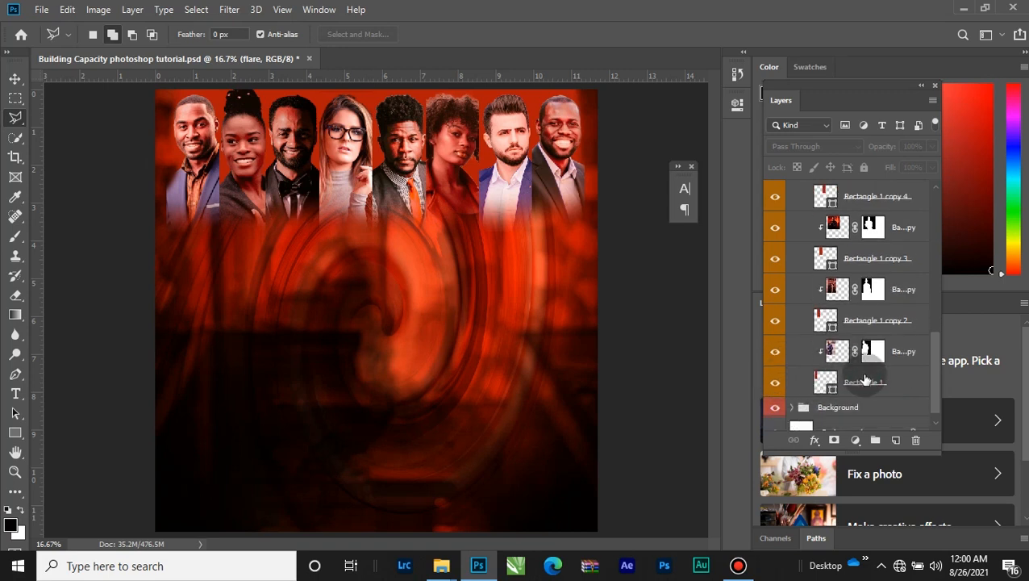
click(912, 364)
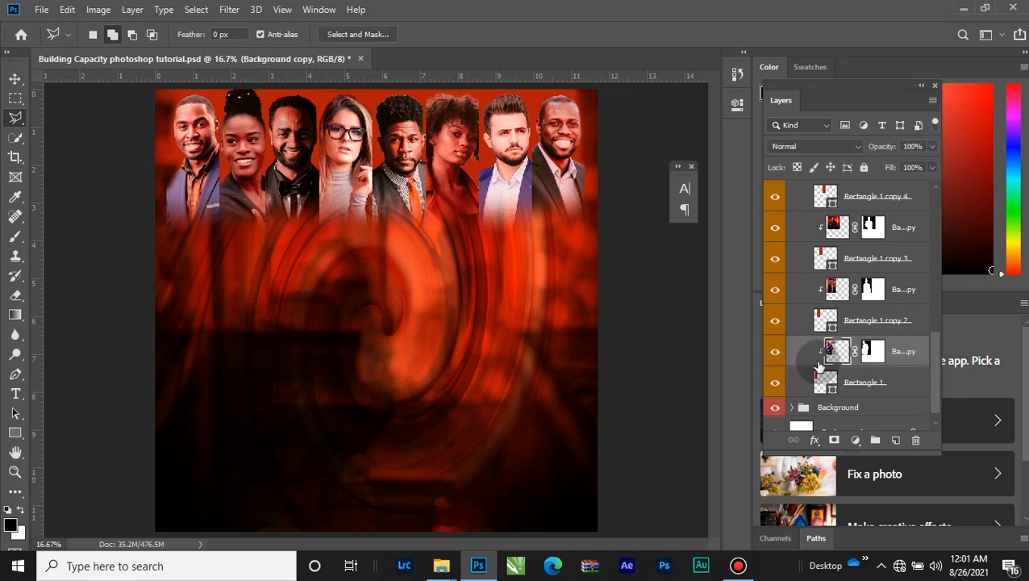
drag(820, 360, 865, 379)
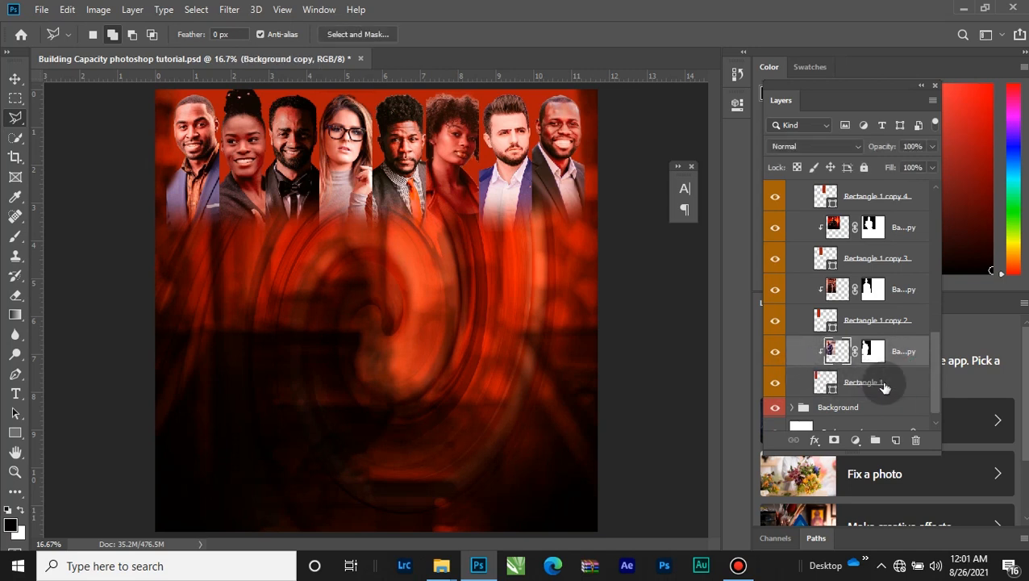
Step: Hide and reshow Rectangle 1 and the portrait clipped to Rectangle 1 copy 2 to examine how each portrait is clipped
click(776, 383)
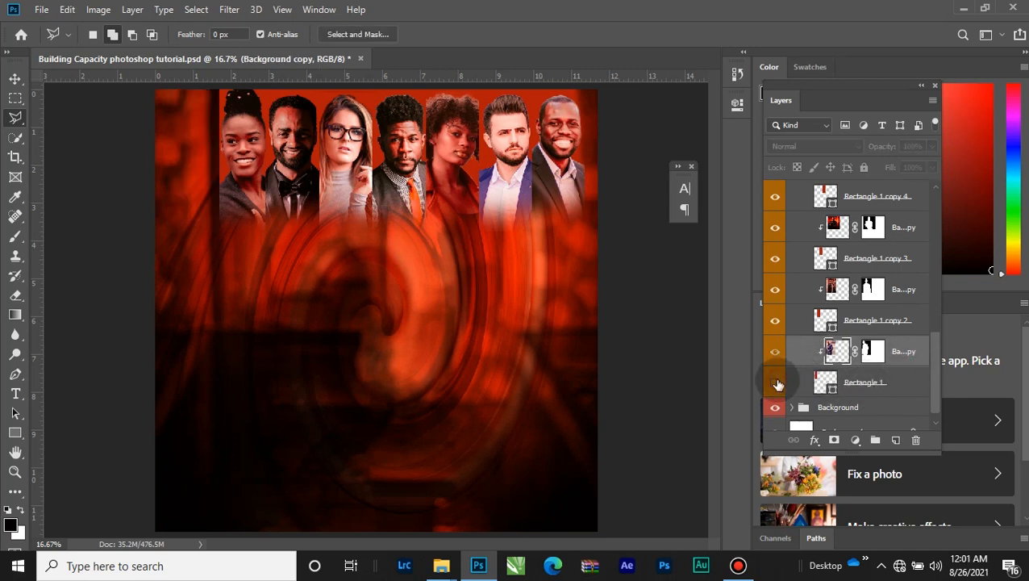
click(775, 383)
click(775, 383)
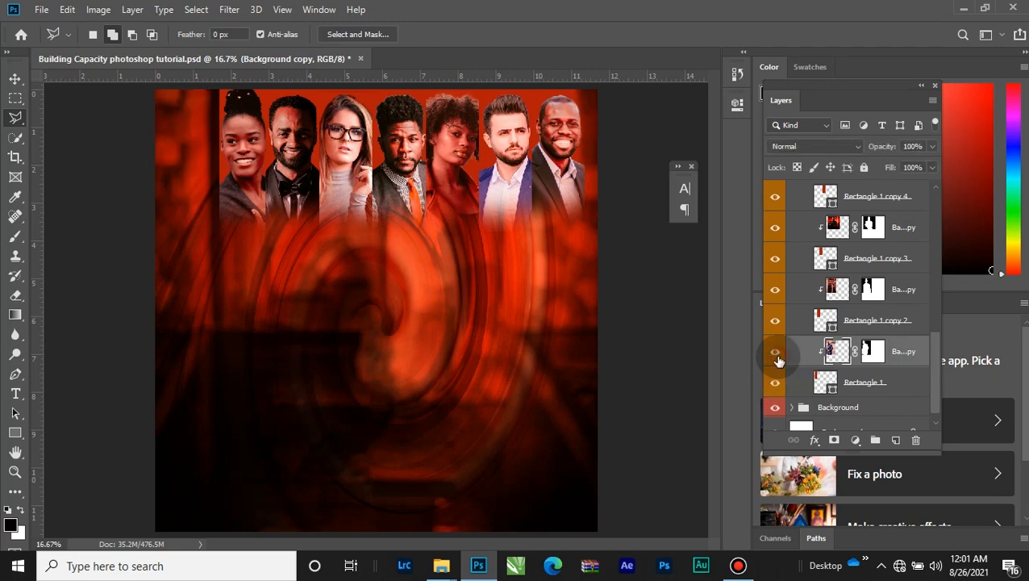
click(776, 381)
click(839, 292)
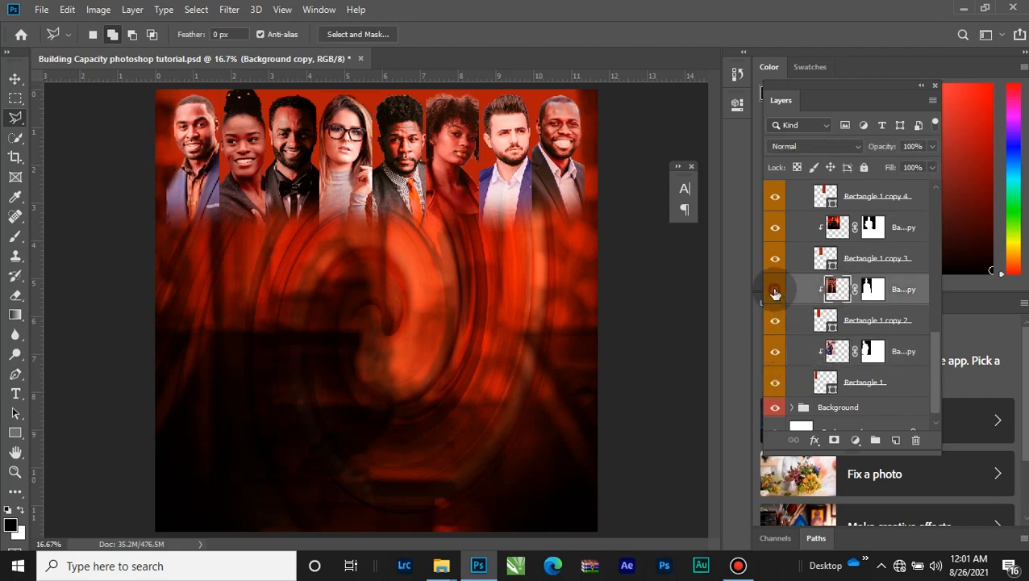
click(774, 290)
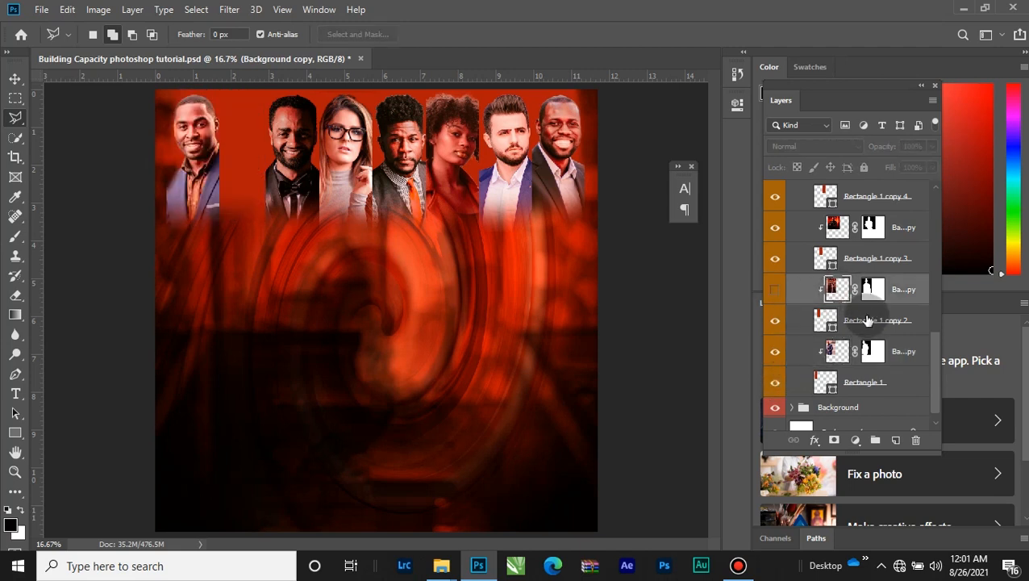
click(775, 289)
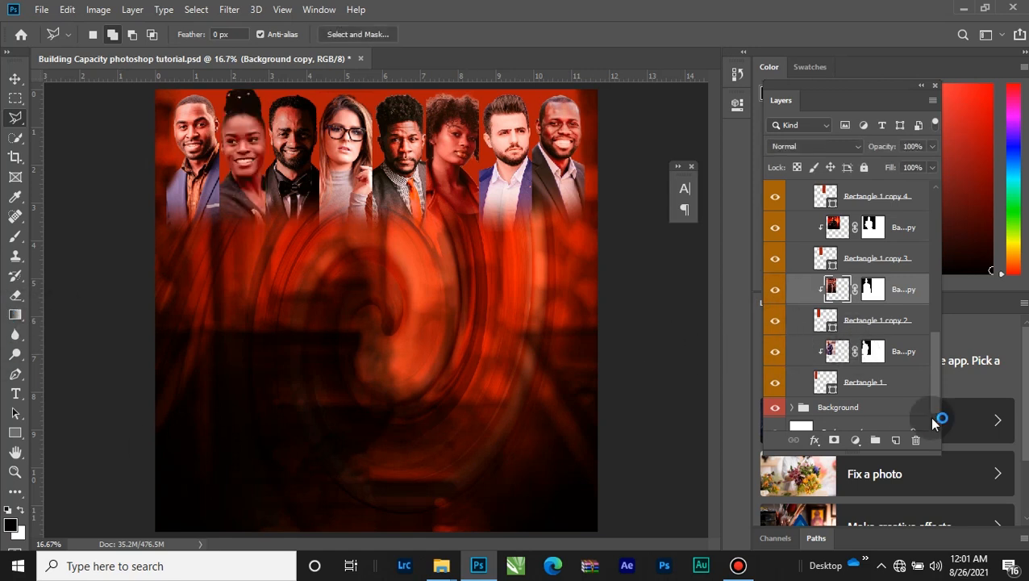
Step: Add a new layer above the Background group and draw a rectangle of about 391 by 738 px near the canvas center
click(893, 406)
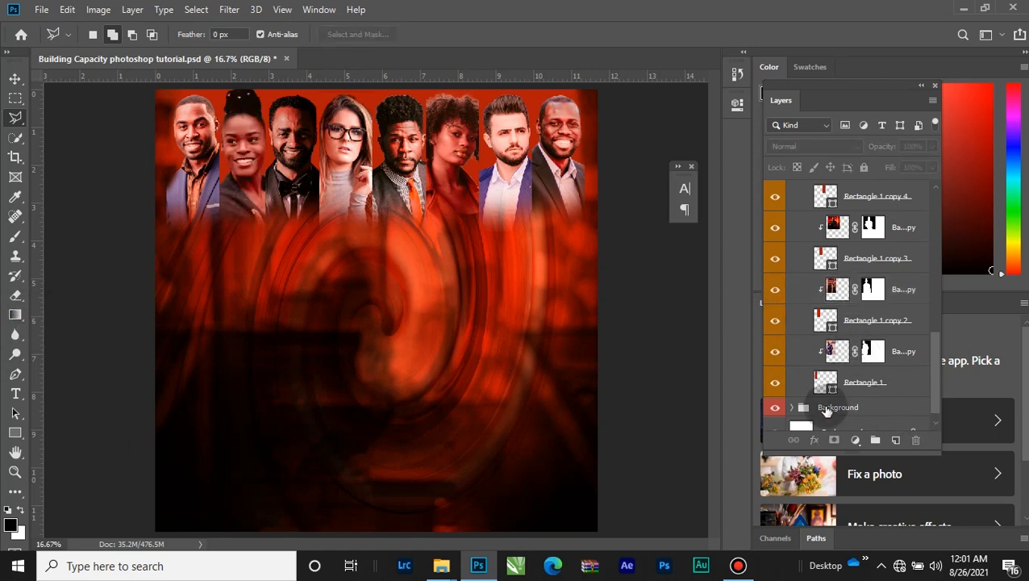
click(902, 411)
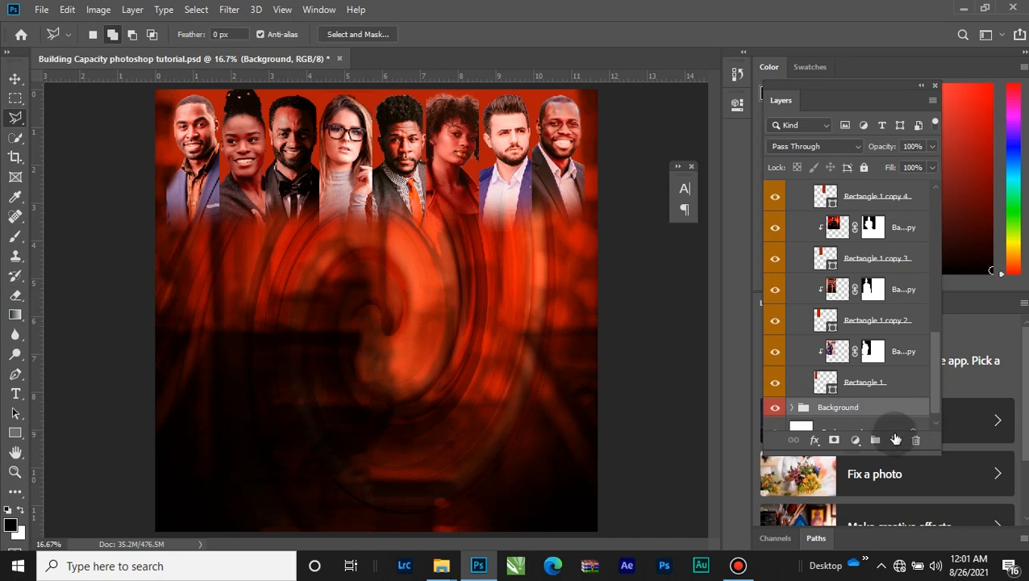
click(895, 439)
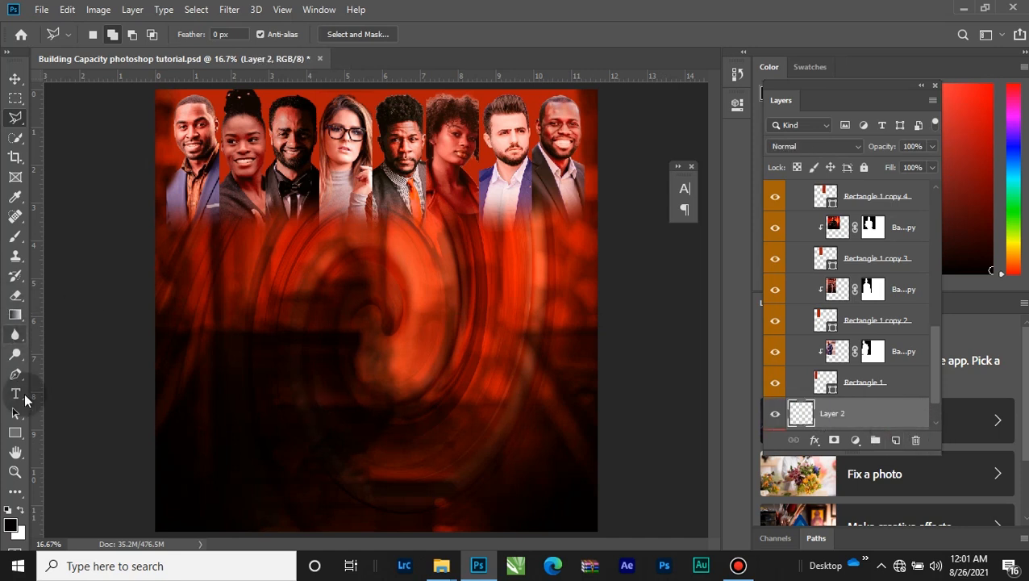
click(16, 437)
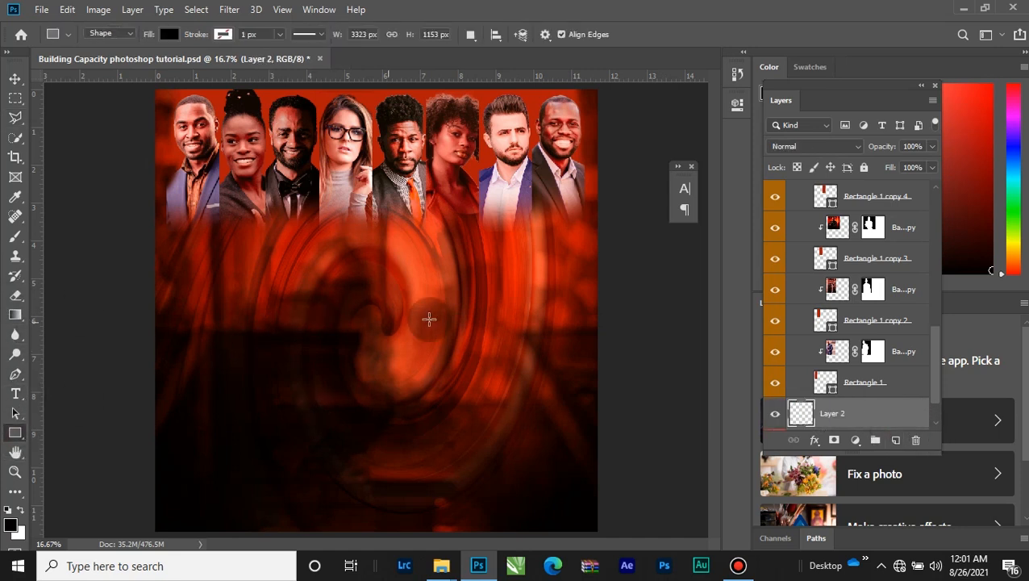
drag(423, 292, 473, 384)
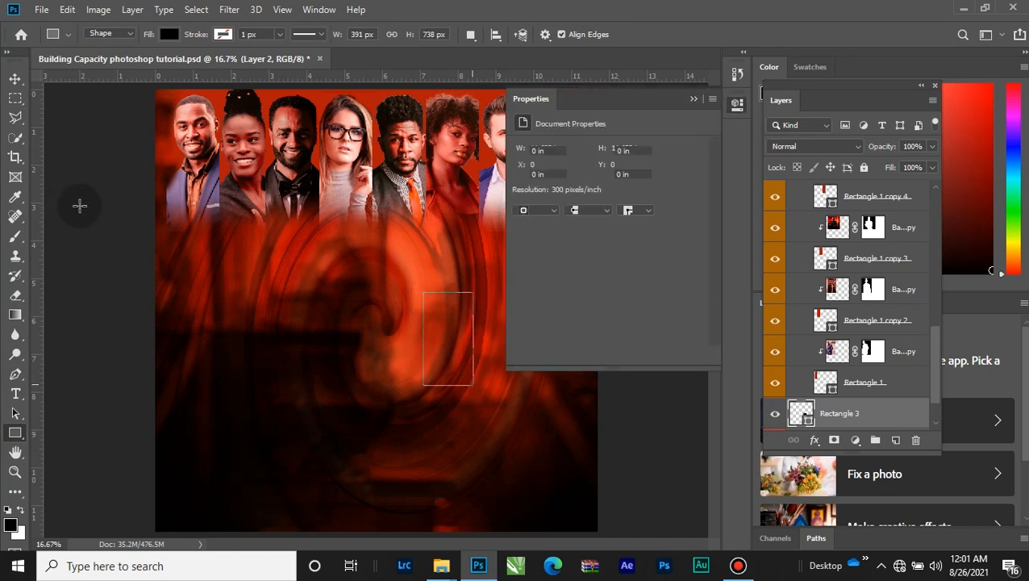
click(691, 99)
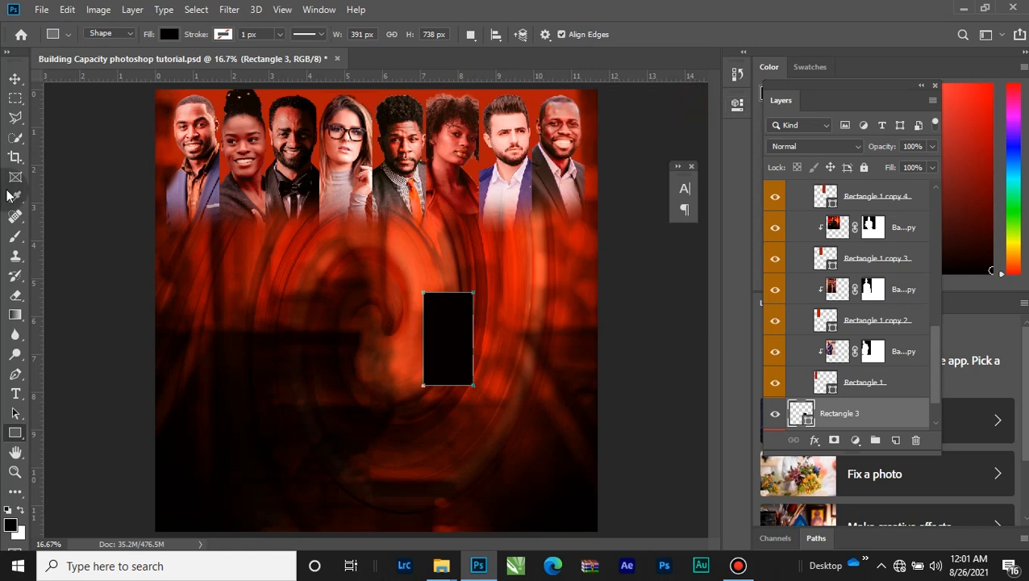
Step: Sample the red behind the portraits with the Eyedropper and set the new rectangle's fill to that color
click(14, 196)
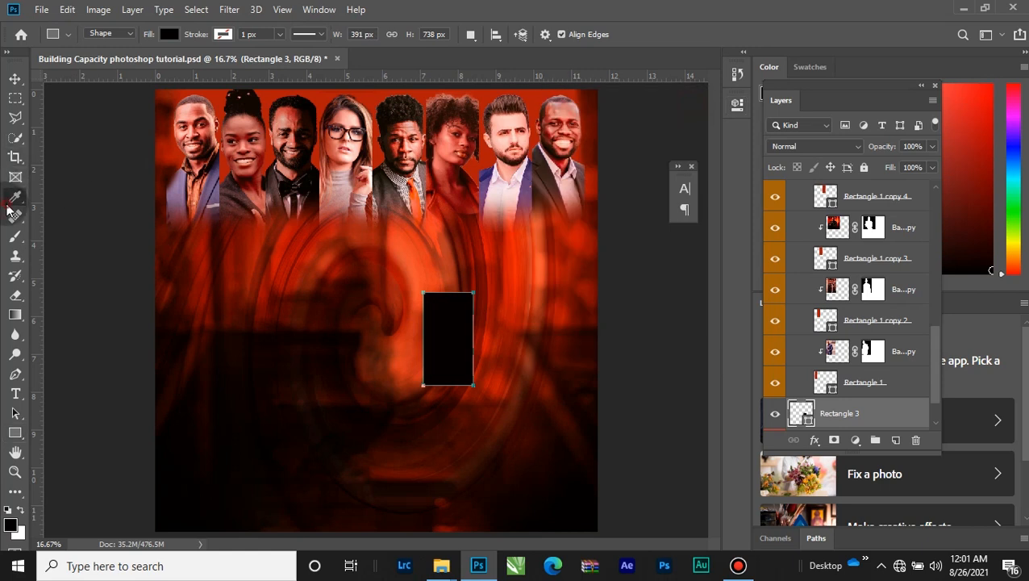
click(266, 107)
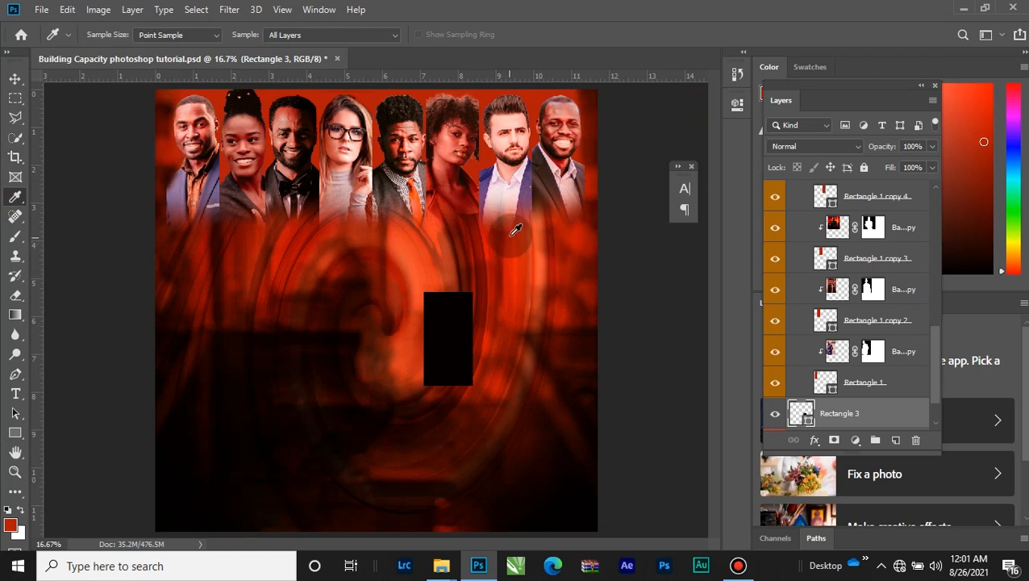
click(374, 151)
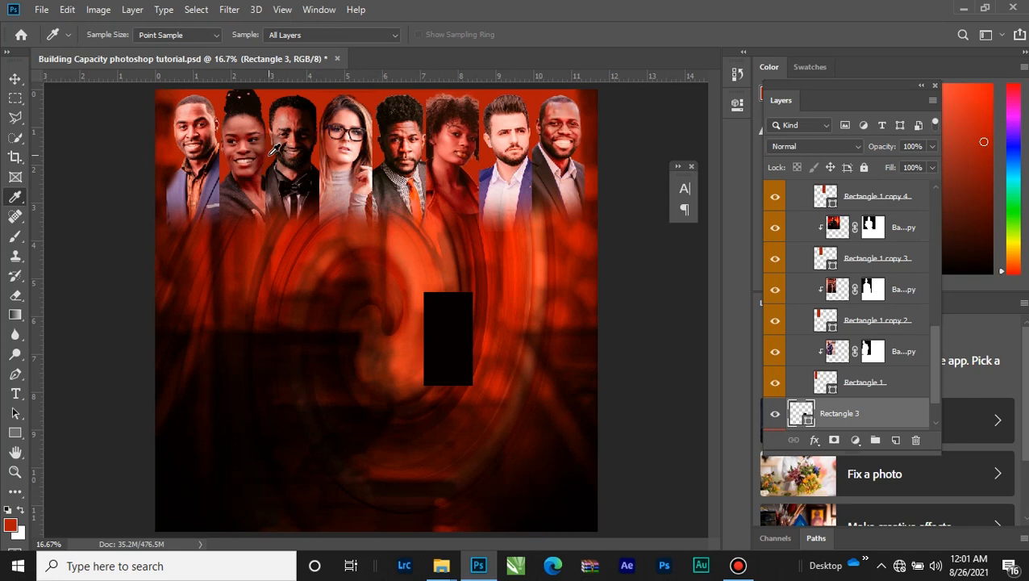
click(173, 155)
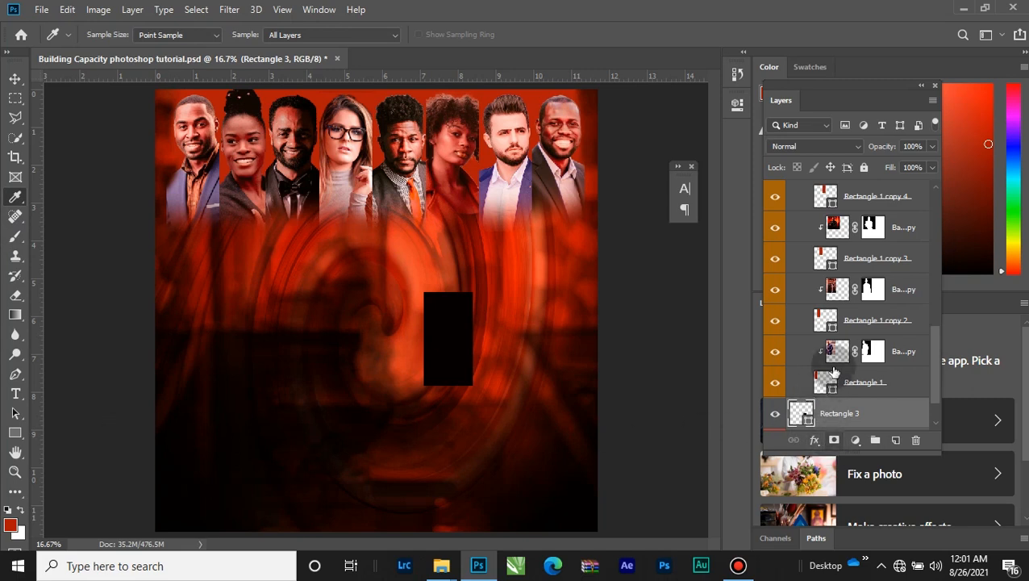
double_click(802, 413)
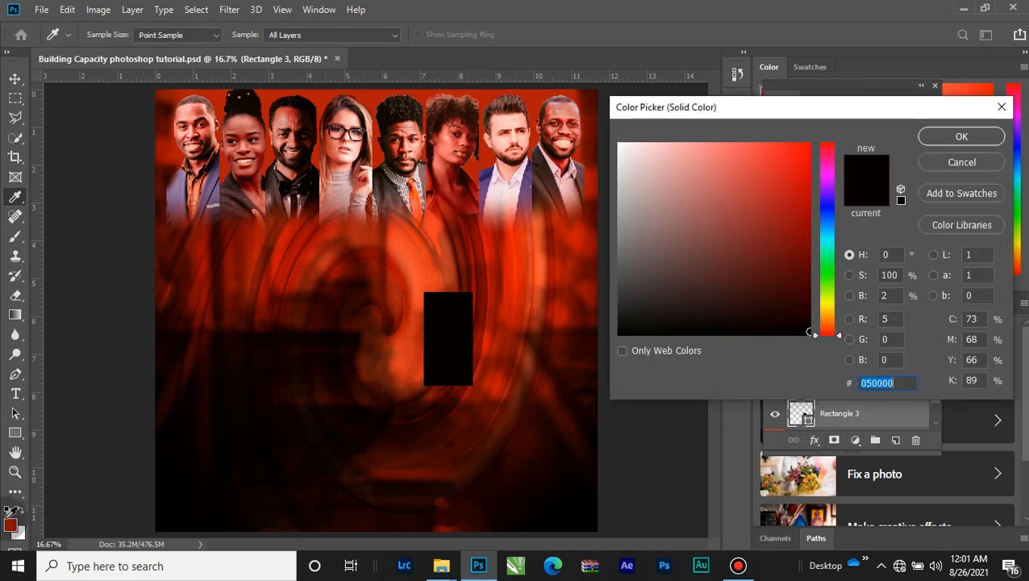
click(10, 524)
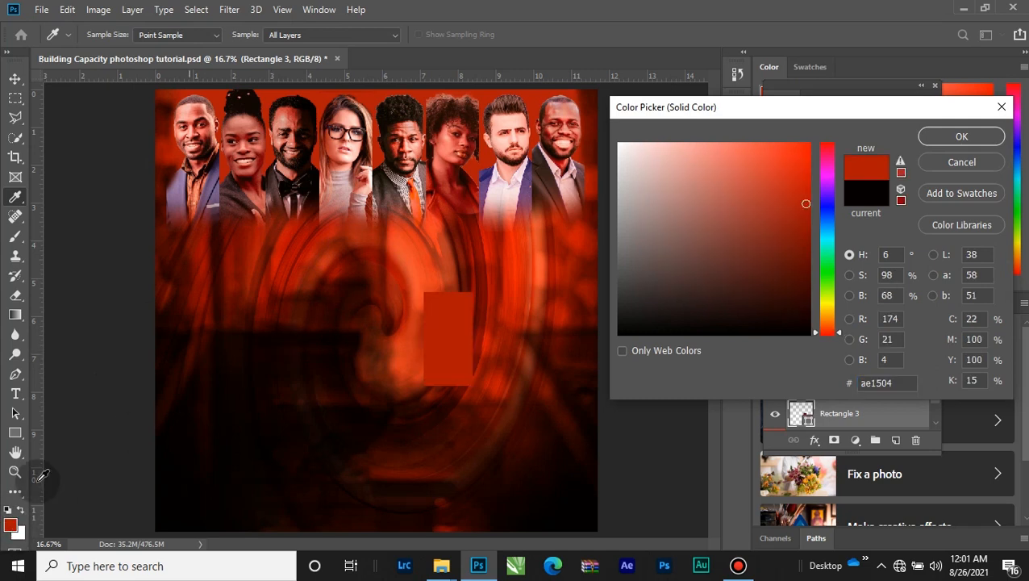
click(970, 135)
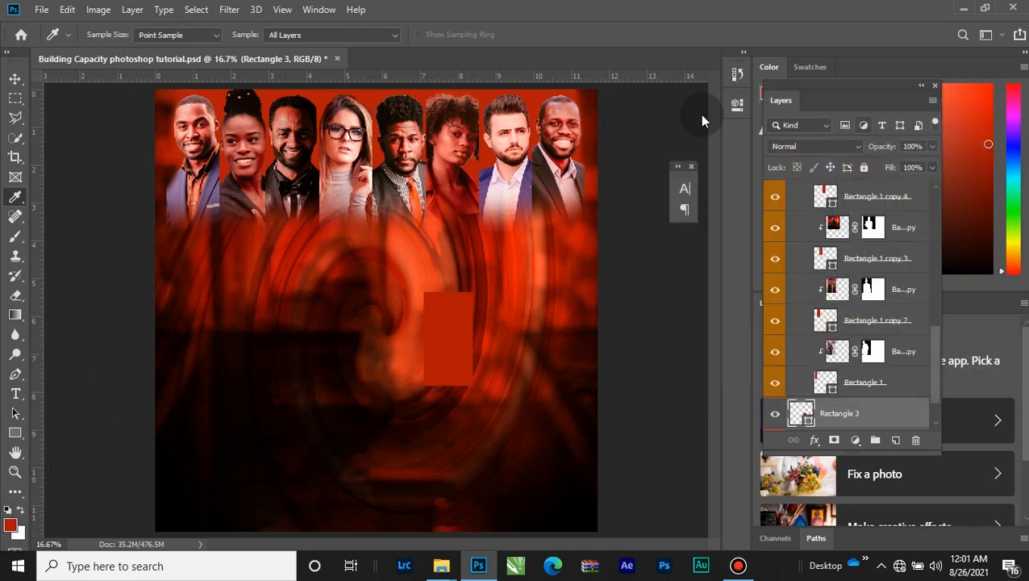
Step: Move Rectangle 3 up to sit just below the row of portraits, near the middle of the canvas
key(v)
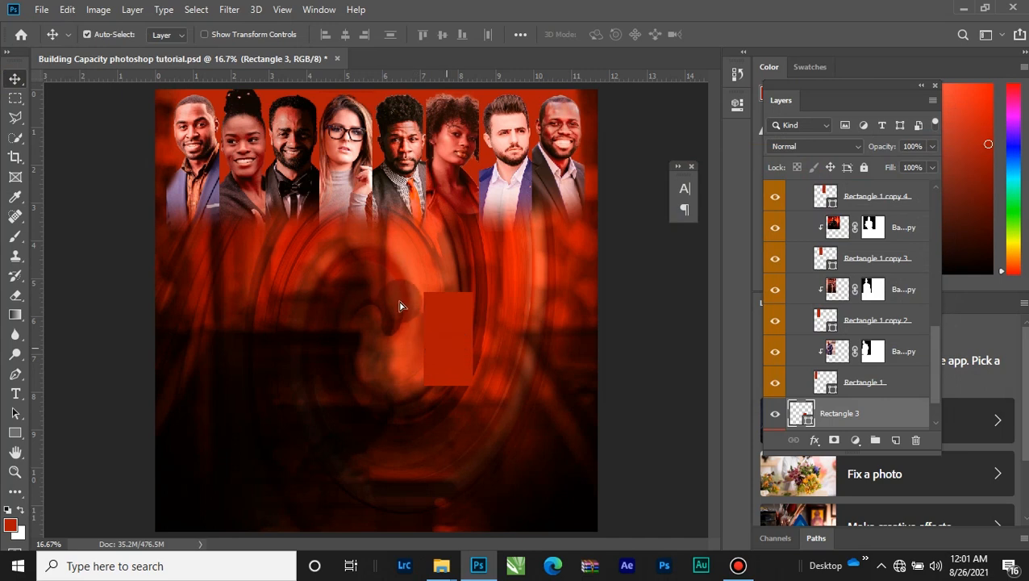
drag(406, 286, 373, 230)
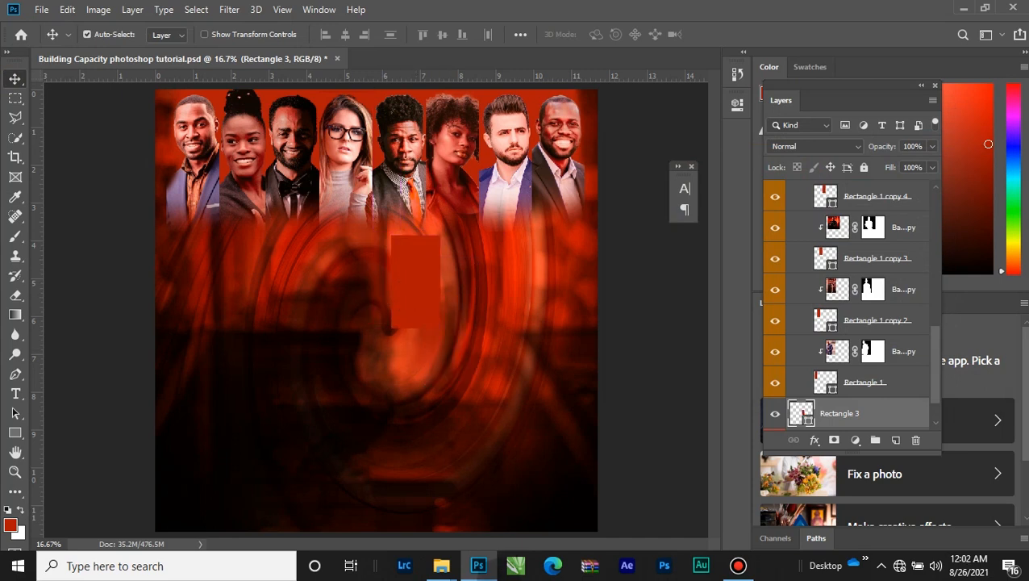
Step: Place the IMG_9458 photo from the Building Capacity PHOTOSHOP TUTORIAL folder and position it in the canvas's lower-left area
mouse_move(429, 558)
click(385, 500)
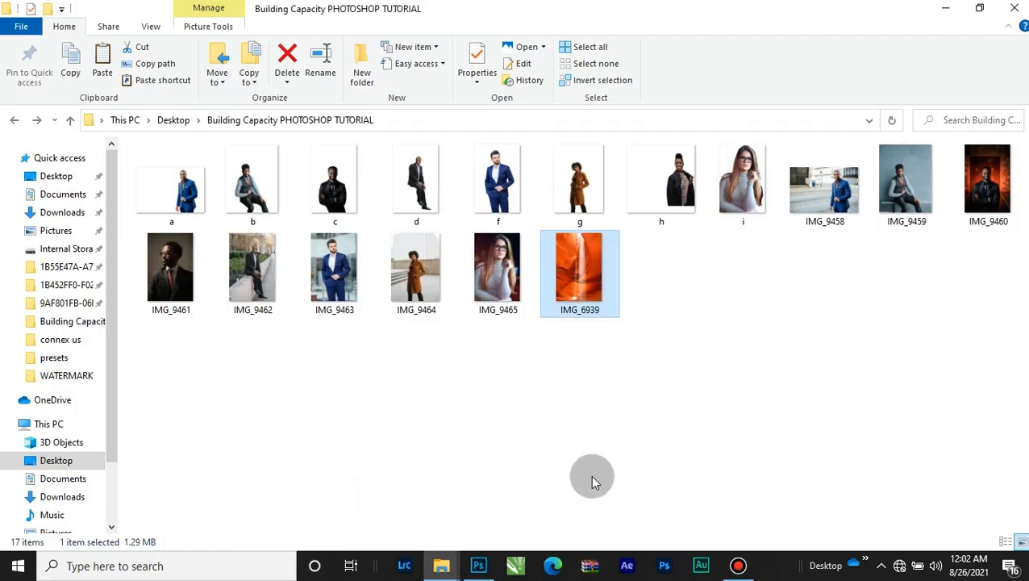
click(831, 185)
drag(830, 185, 321, 325)
drag(518, 299, 349, 361)
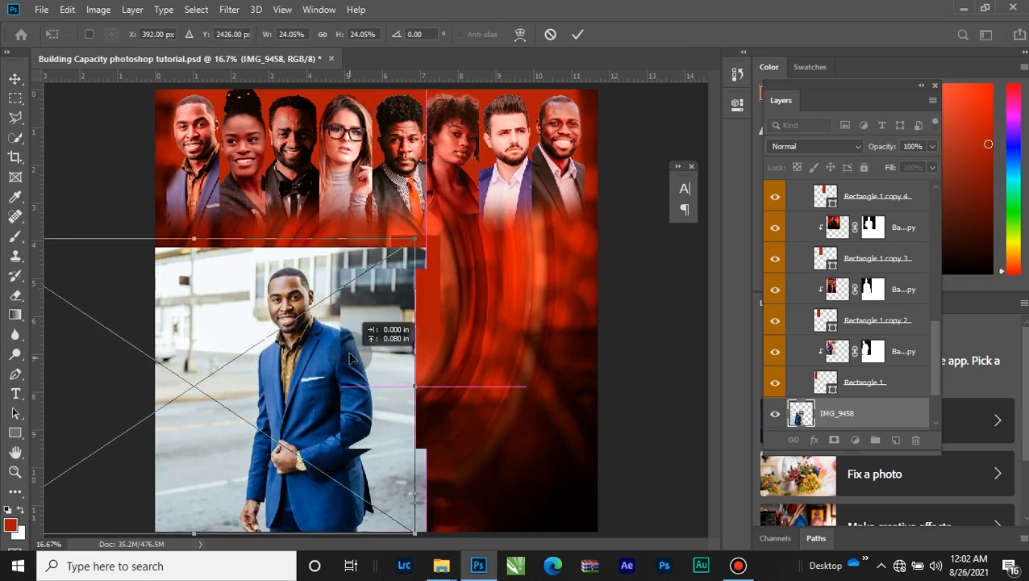
click(580, 34)
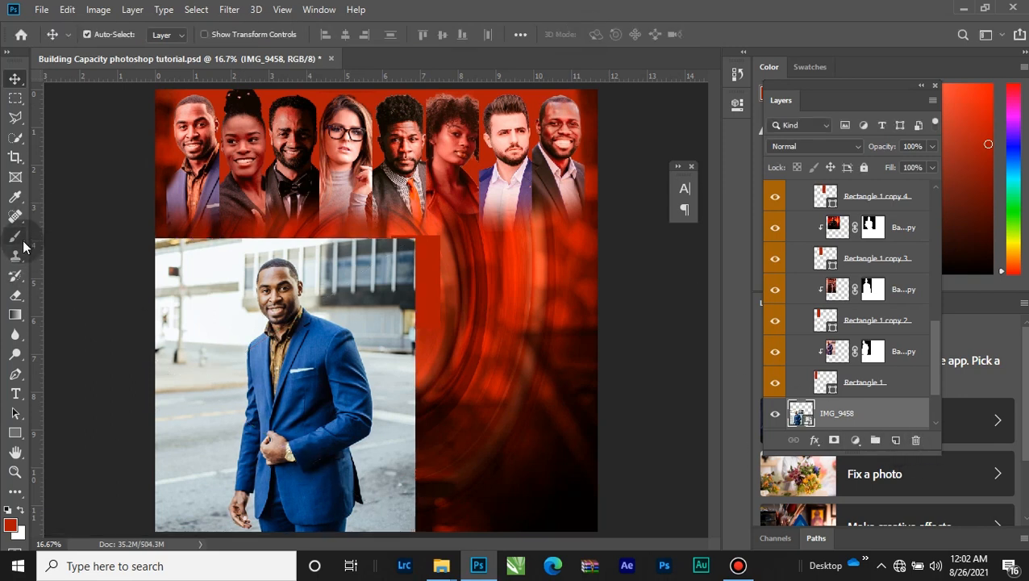
Step: Activate the Quick Selection tool and enlarge its brush to 175 px
click(15, 139)
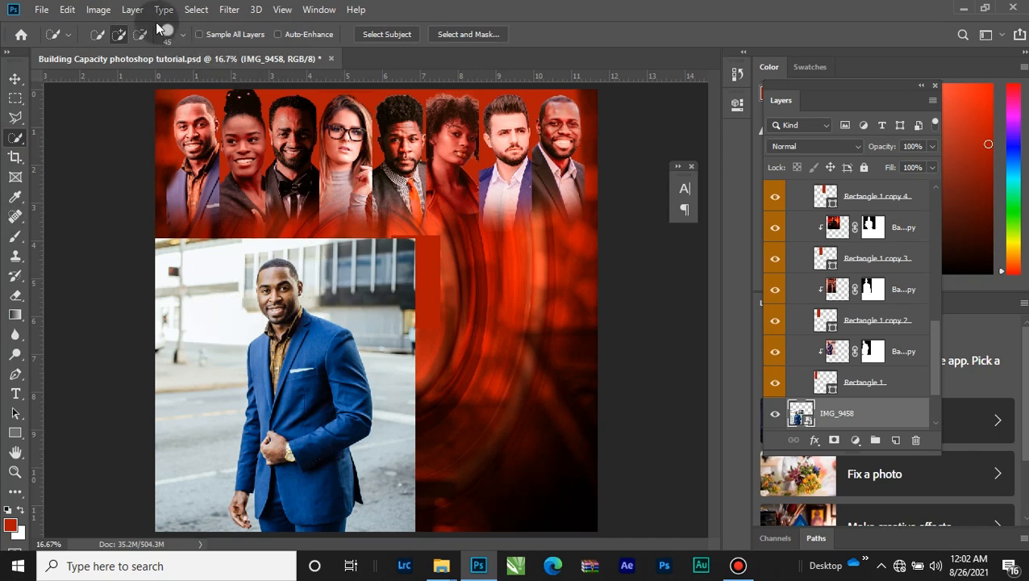
click(66, 35)
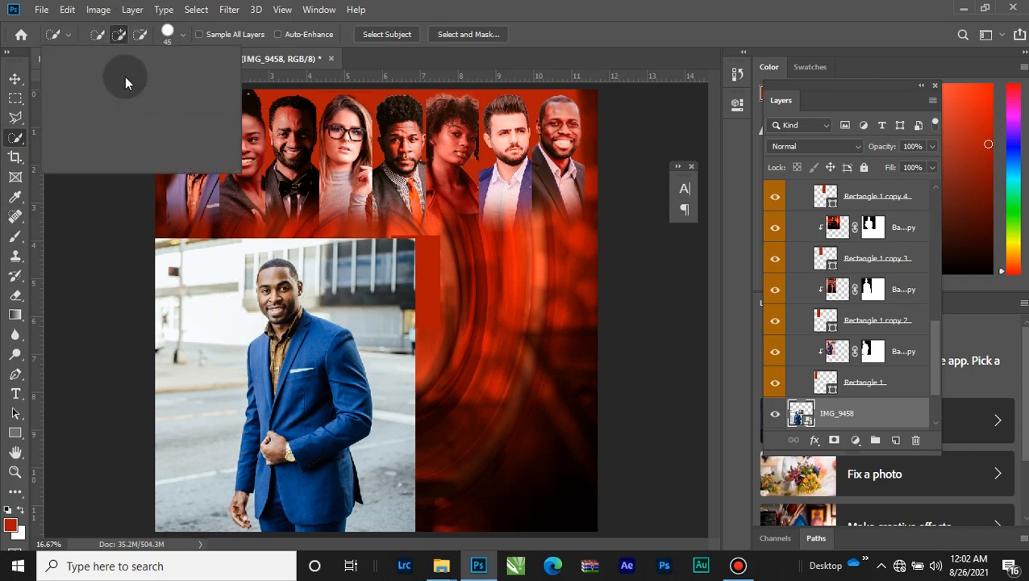
click(70, 39)
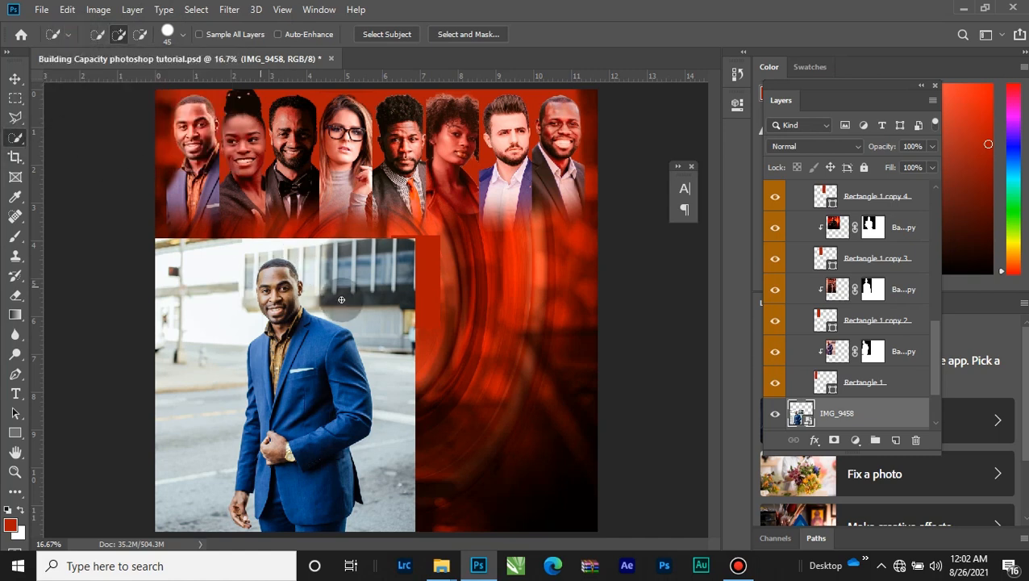
key(bracketright)
key(bracketright)
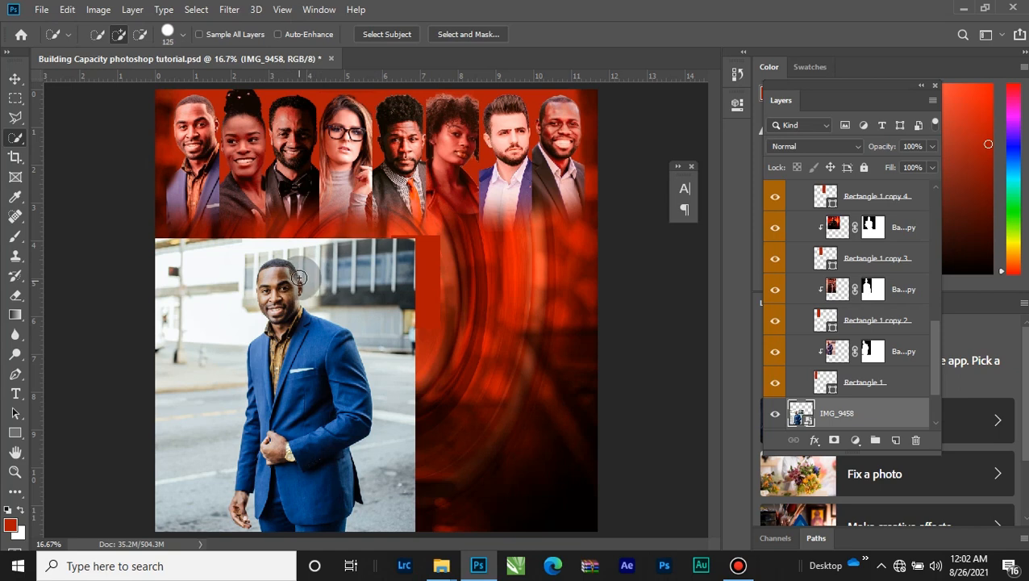
key(bracketright)
key(bracketright)
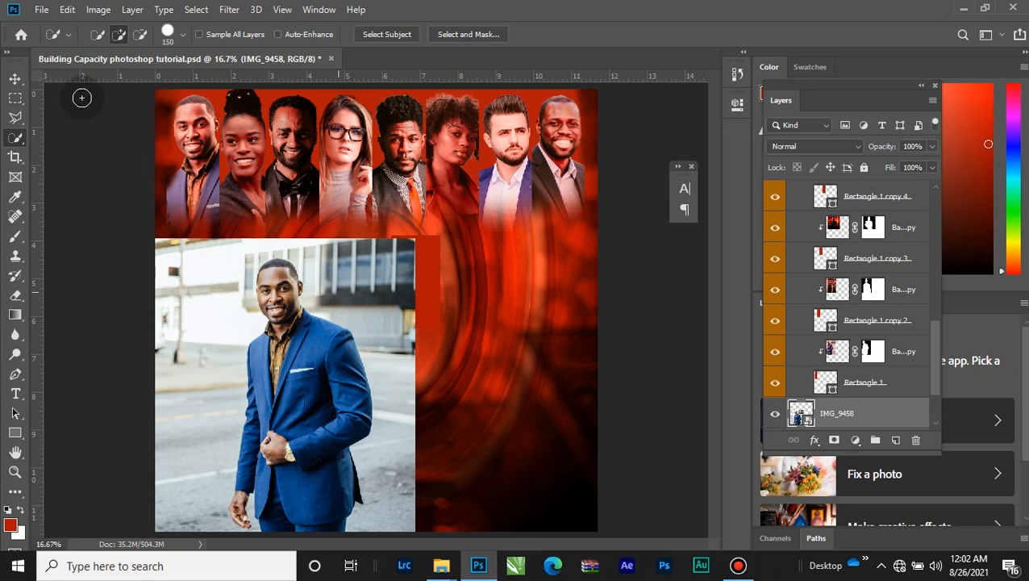
click(71, 34)
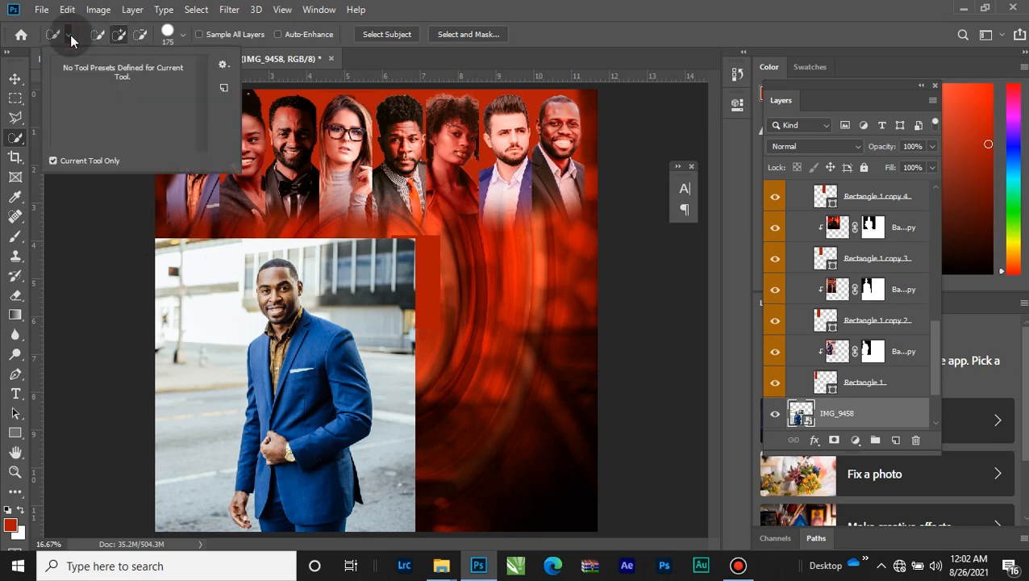
click(17, 138)
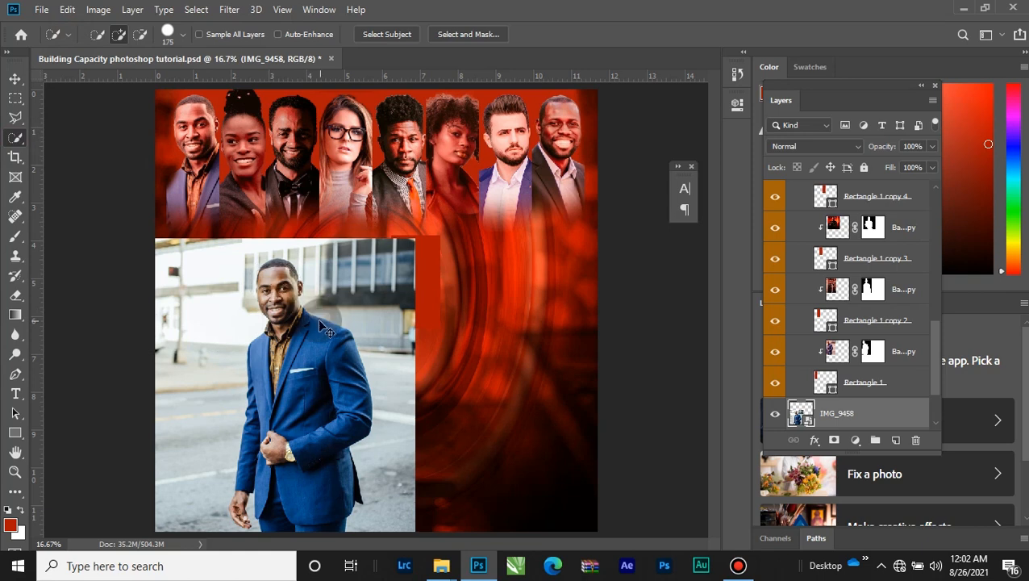
Step: Paint a quick selection over the man's head, shirt and blue jacket in IMG_9458, reducing the brush to 100 px
key(ctrl+plus)
key(ctrl+plus)
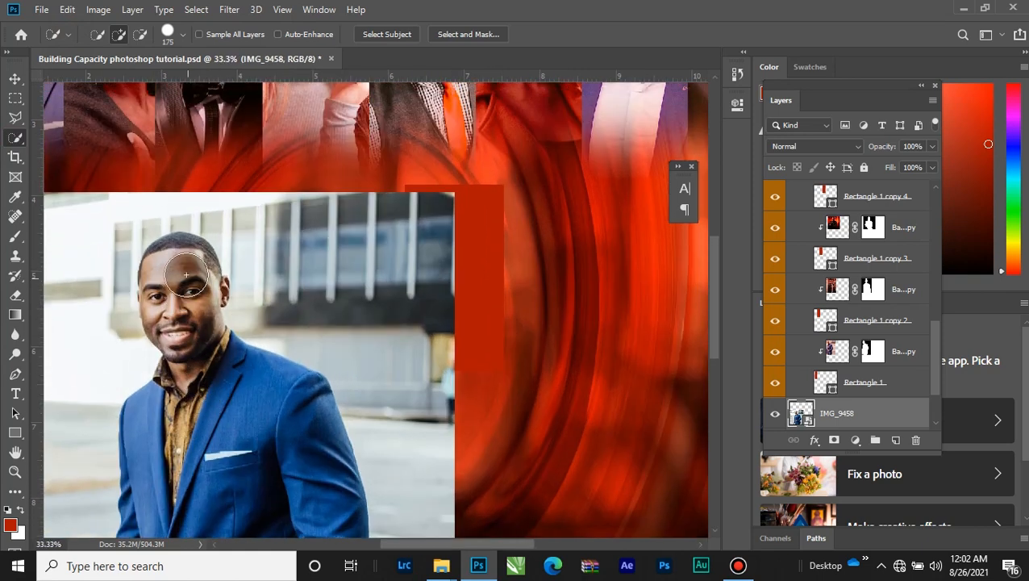
mouse_move(168, 271)
mouse_down()
mouse_move(191, 342)
mouse_move(184, 266)
mouse_move(170, 263)
mouse_move(183, 266)
mouse_move(204, 315)
mouse_move(227, 296)
mouse_up()
key(bracketleft)
key(bracketleft)
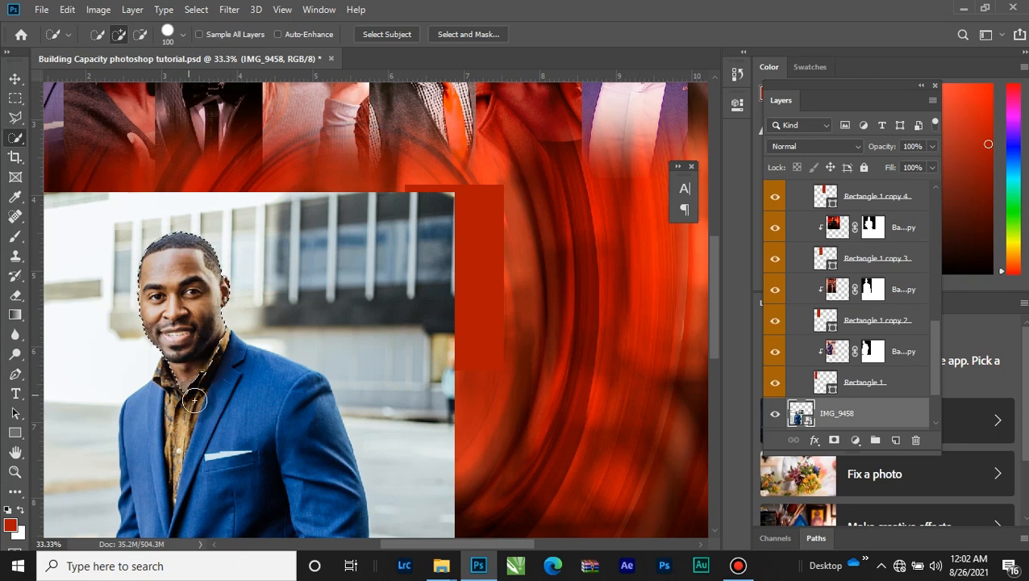
scroll(194, 400, down, 2)
mouse_move(208, 314)
mouse_down()
mouse_move(275, 411)
mouse_move(265, 376)
mouse_move(299, 444)
mouse_up()
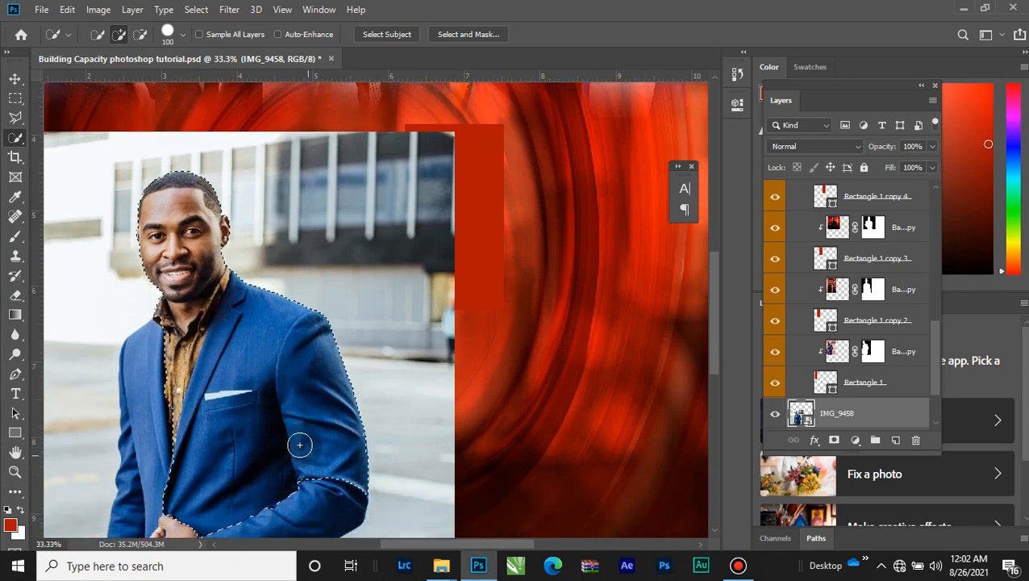
scroll(266, 439, down, 3)
mouse_move(200, 369)
mouse_down()
mouse_move(150, 387)
mouse_move(163, 352)
mouse_move(137, 437)
mouse_move(152, 507)
mouse_move(209, 441)
mouse_up()
scroll(218, 441, down, 3)
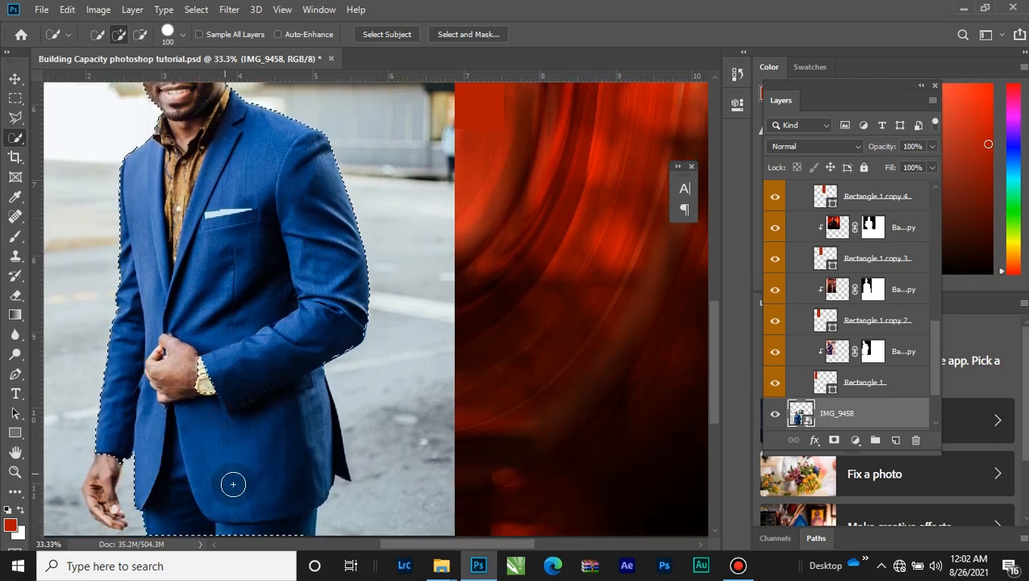
Step: Extend the quick selection over the lower jacket and the hanging hand, using a 60 px brush for the hand
drag(234, 484, 219, 450)
key(bracketleft)
key(bracketleft)
key(bracketleft)
key(bracketleft)
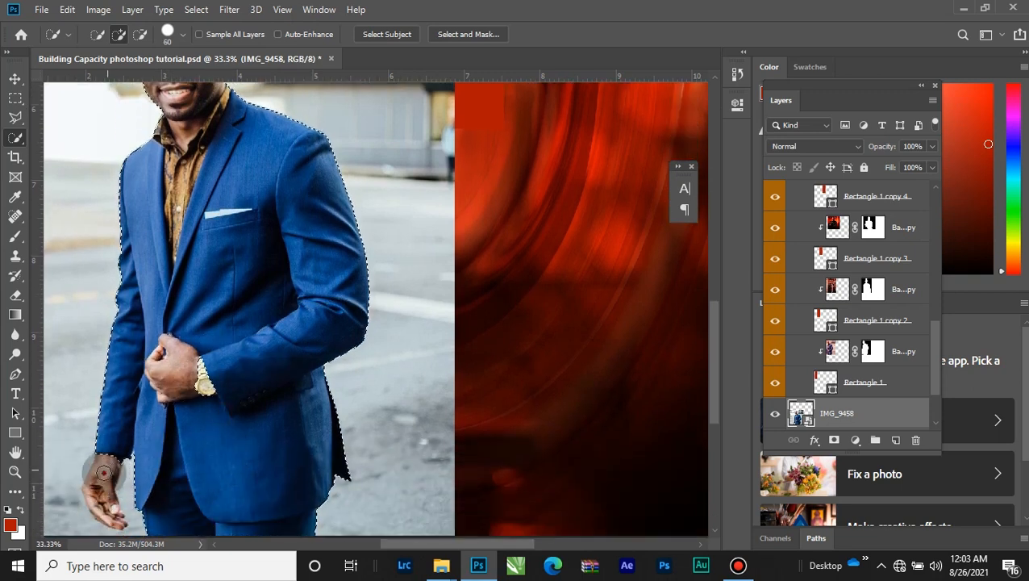
mouse_move(104, 472)
mouse_down()
mouse_move(93, 490)
mouse_move(110, 509)
mouse_up()
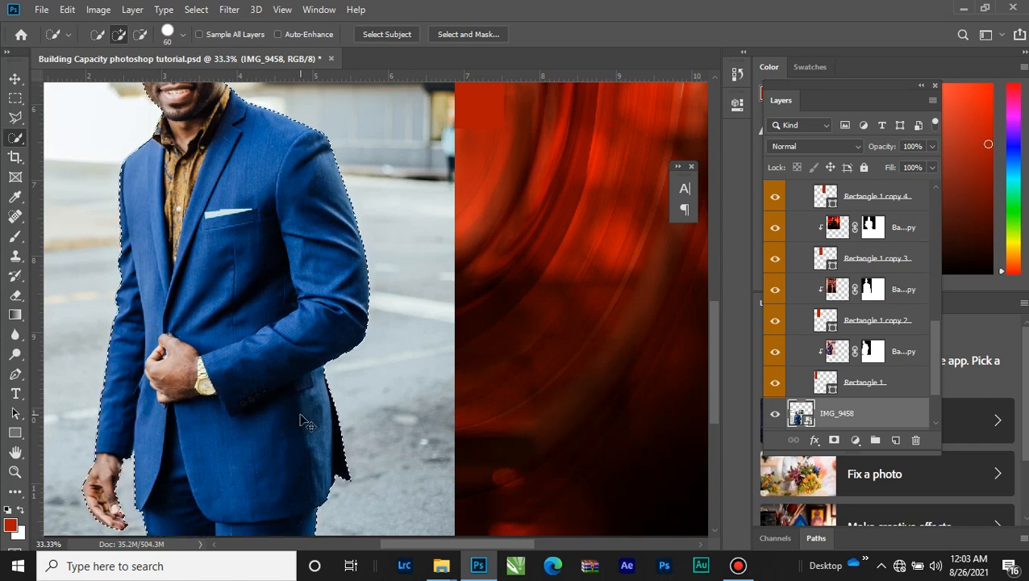
Step: Deselect the hand-painted selection of the man
key(ctrl+minus)
key(ctrl+minus)
key(ctrl+minus)
key(ctrl+plus)
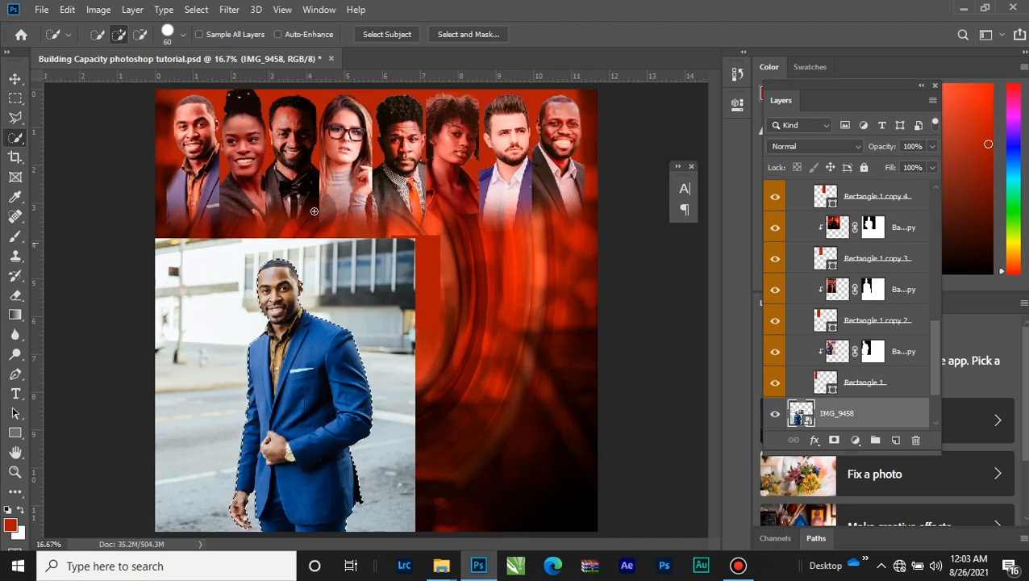
click(195, 10)
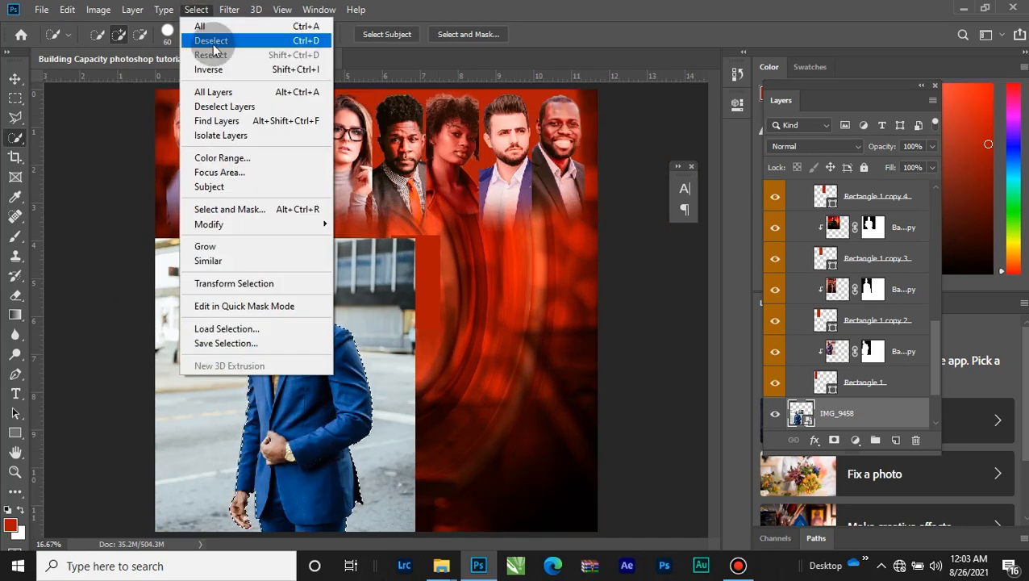
click(207, 41)
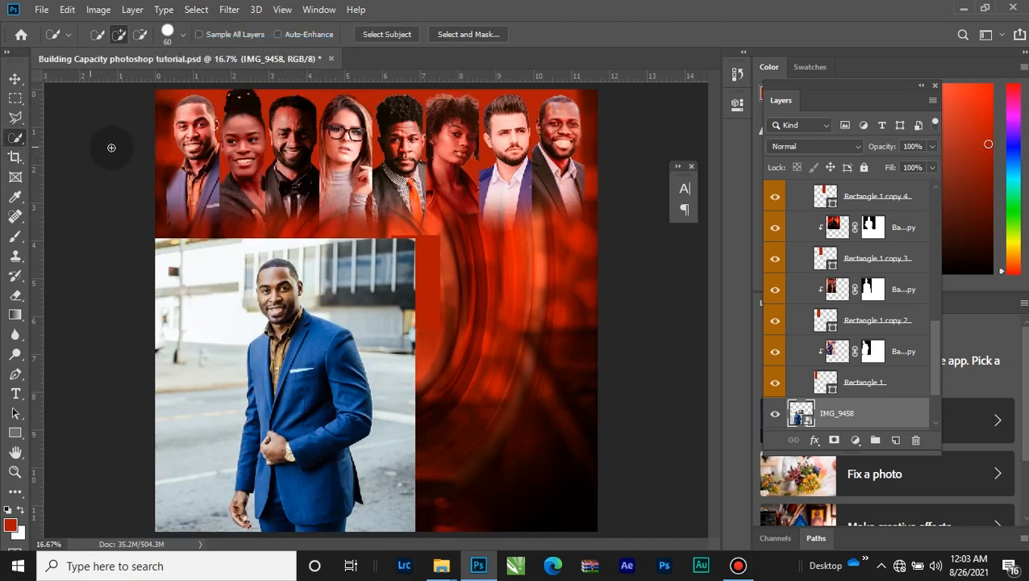
Step: Select the man in IMG_9458 automatically with Select Subject and examine the selection edge around his head and shoulders
click(387, 34)
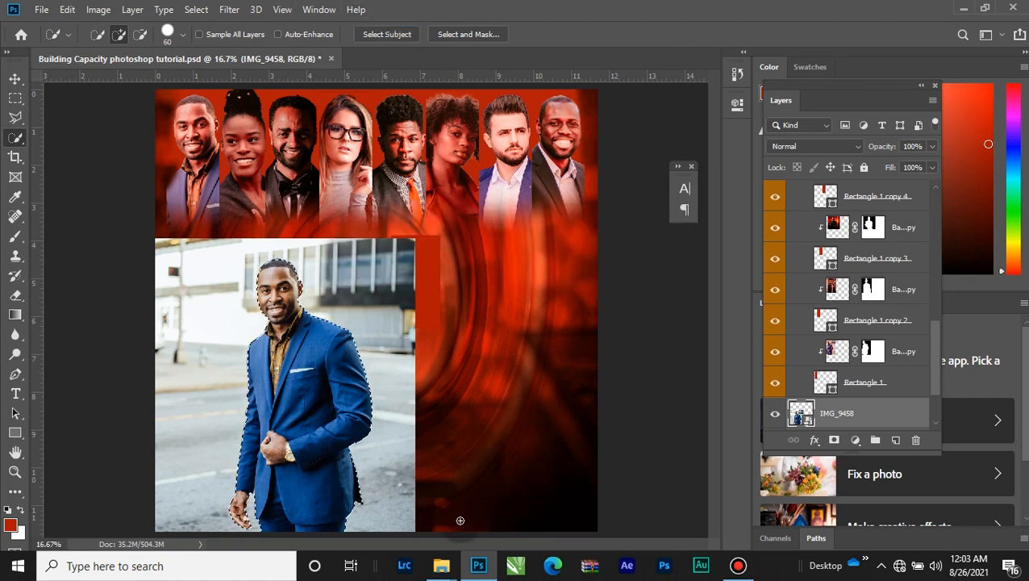
key(ctrl+plus)
key(ctrl+plus)
key(ctrl+plus)
key(ctrl+plus)
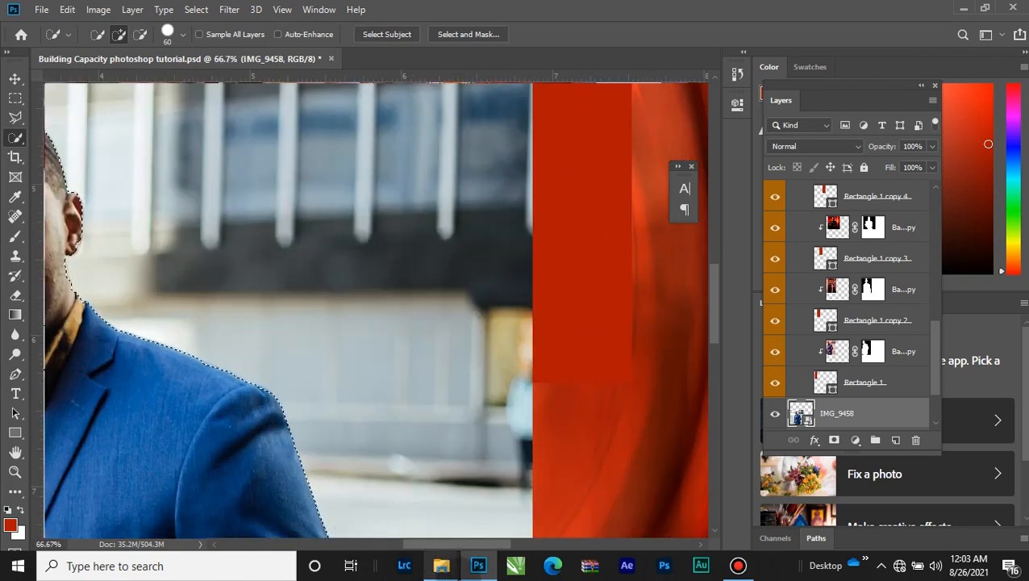
click(257, 544)
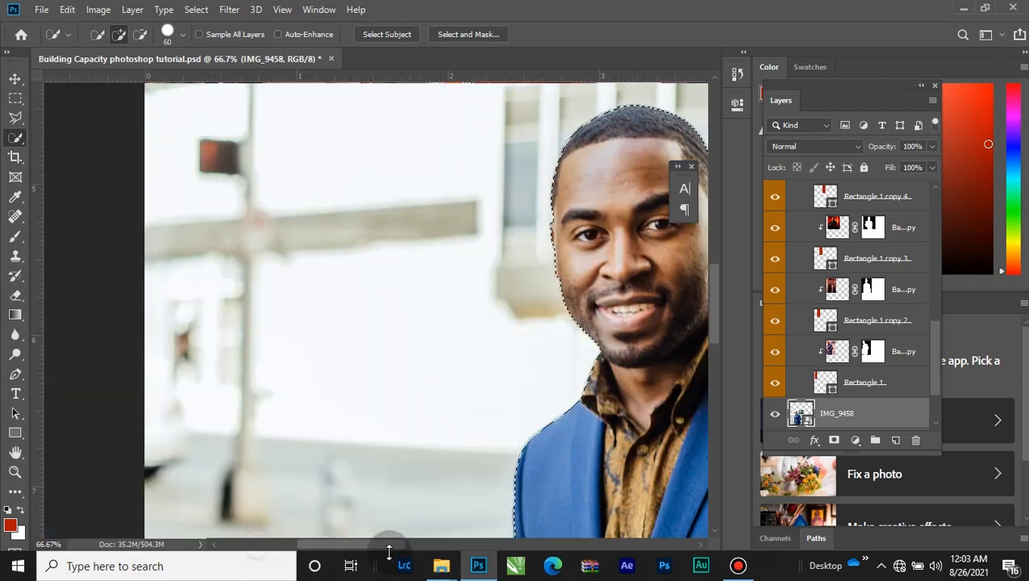
drag(346, 549, 379, 549)
scroll(484, 297, up, 3)
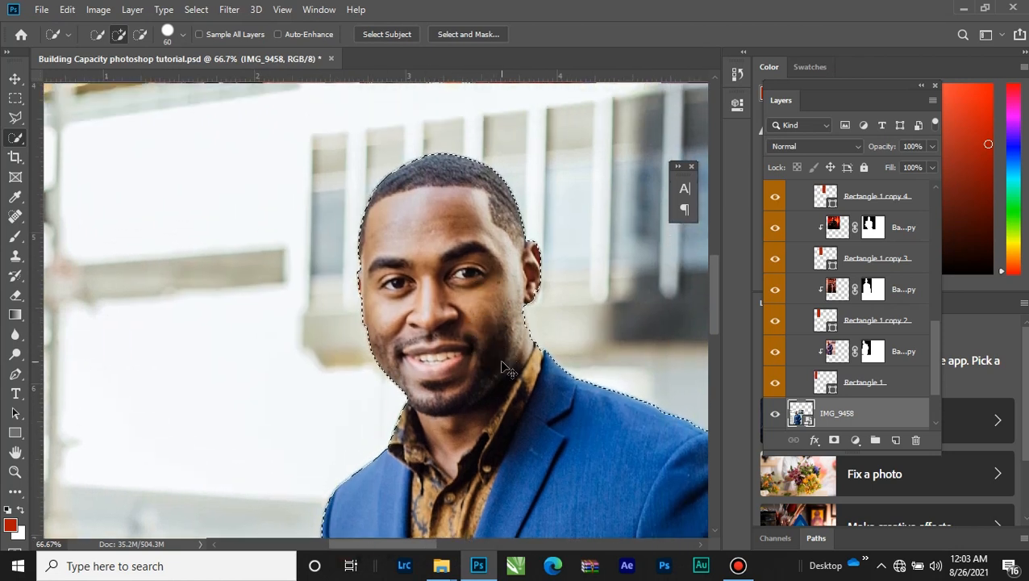
scroll(502, 361, down, 3)
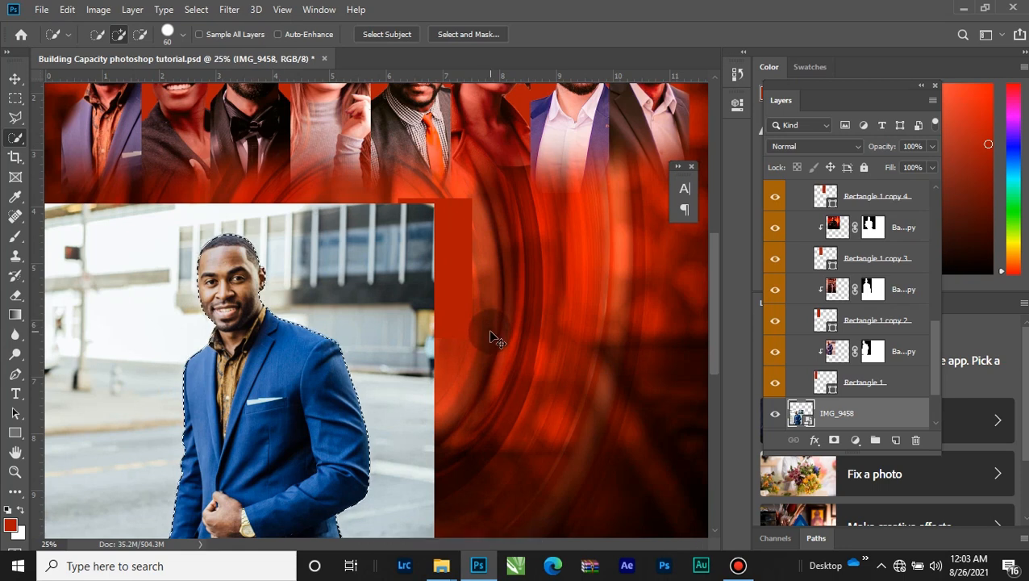
scroll(488, 327, down, 1)
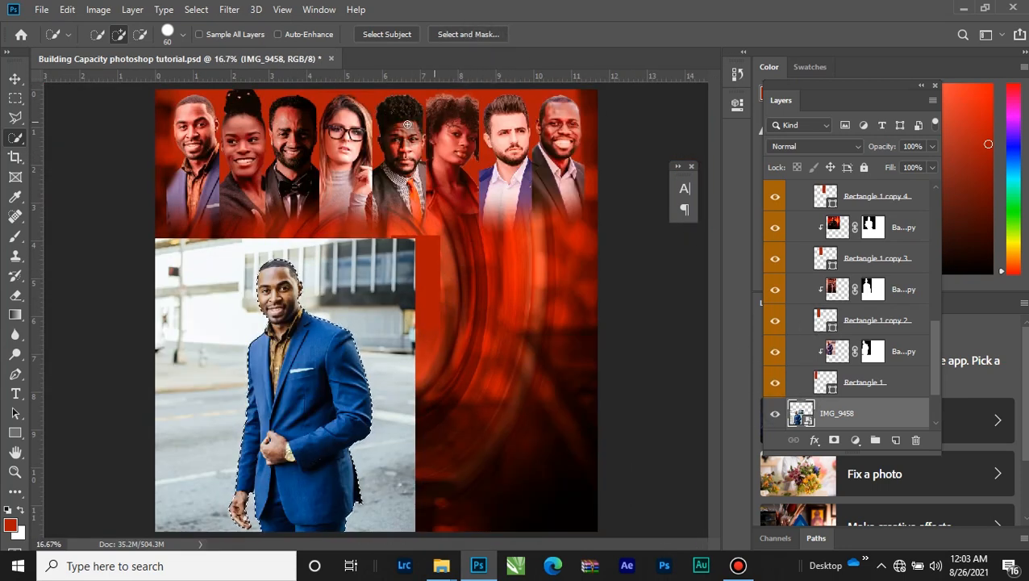
Step: Refine the selection in Select and Mask with Smooth 10, Feather 0.9 px, Contrast 6% and Shift Edge -9%, output to a new layer with layer mask
click(476, 34)
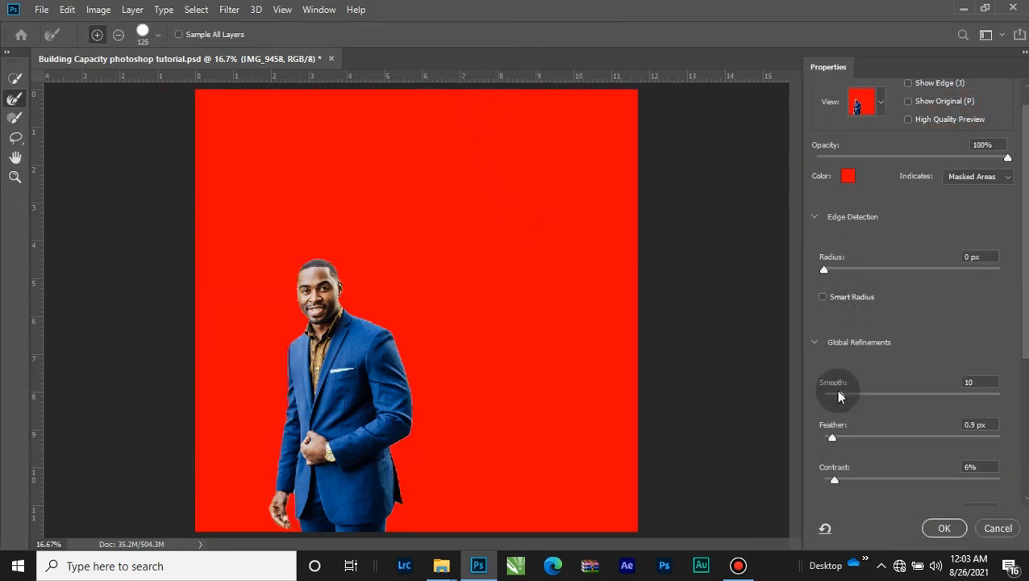
scroll(849, 352, down, 3)
scroll(862, 391, down, 3)
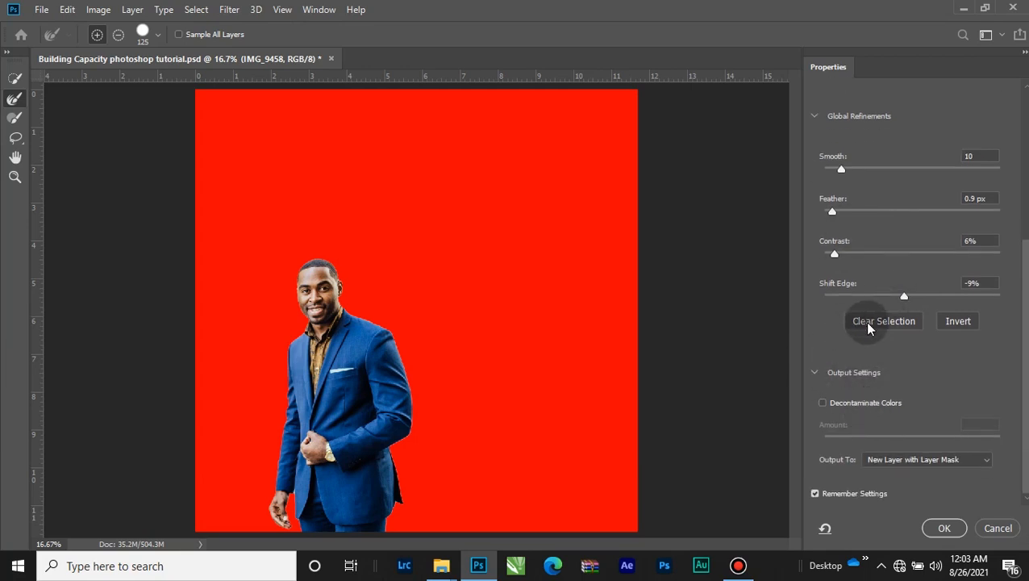
scroll(871, 323, up, 3)
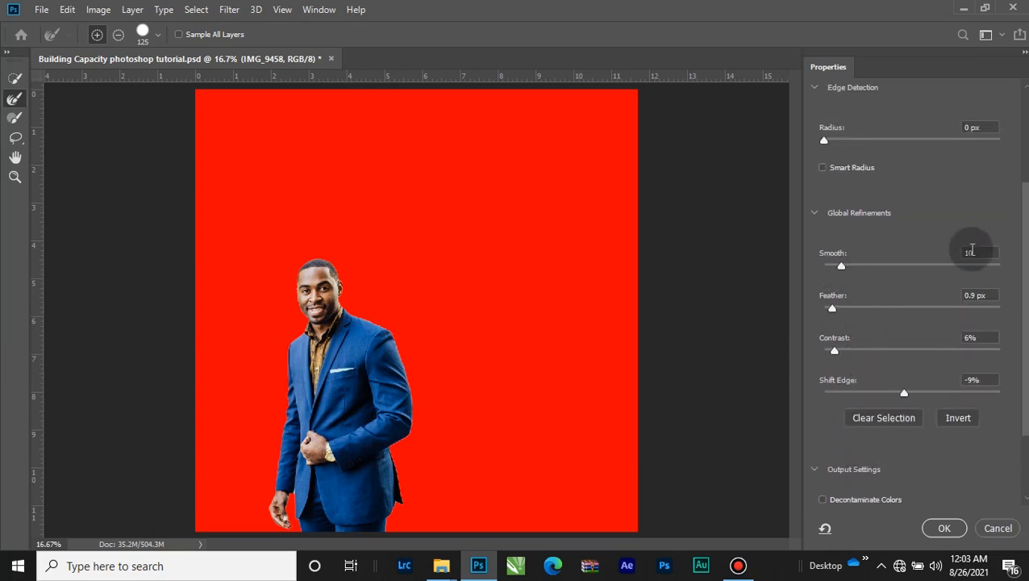
scroll(876, 325, up, 2)
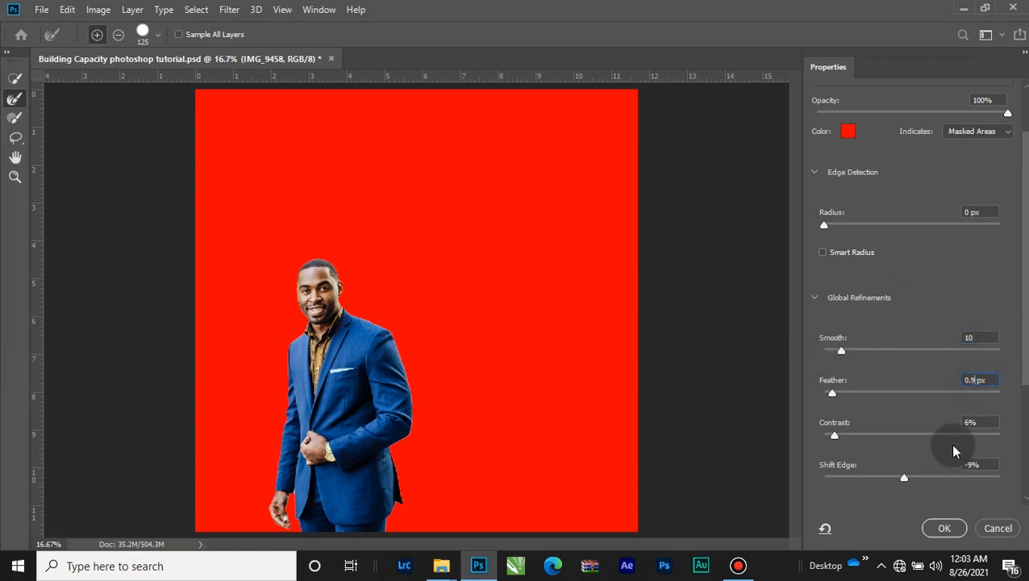
scroll(955, 442, down, 1)
scroll(973, 439, down, 1)
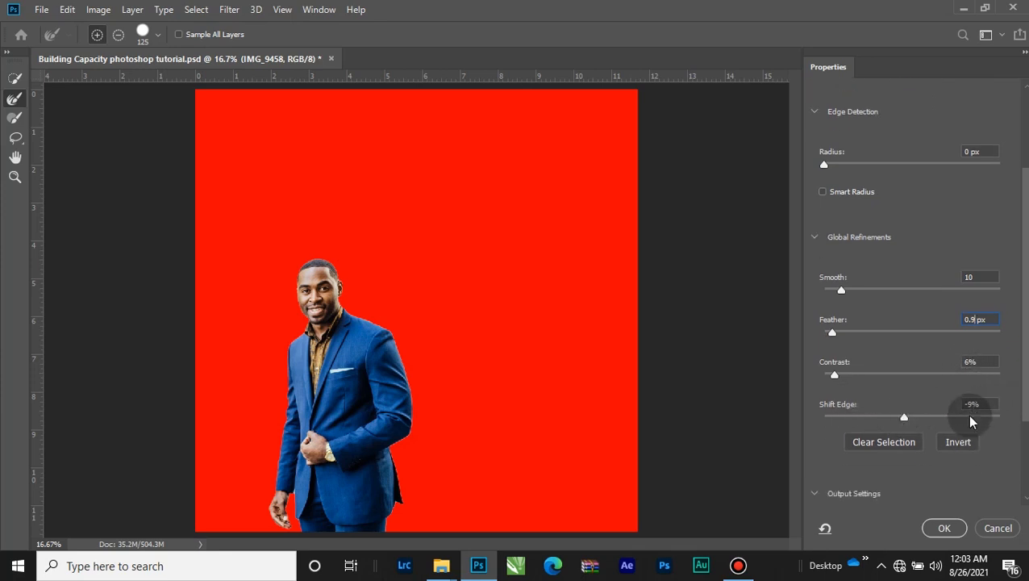
scroll(935, 460, down, 3)
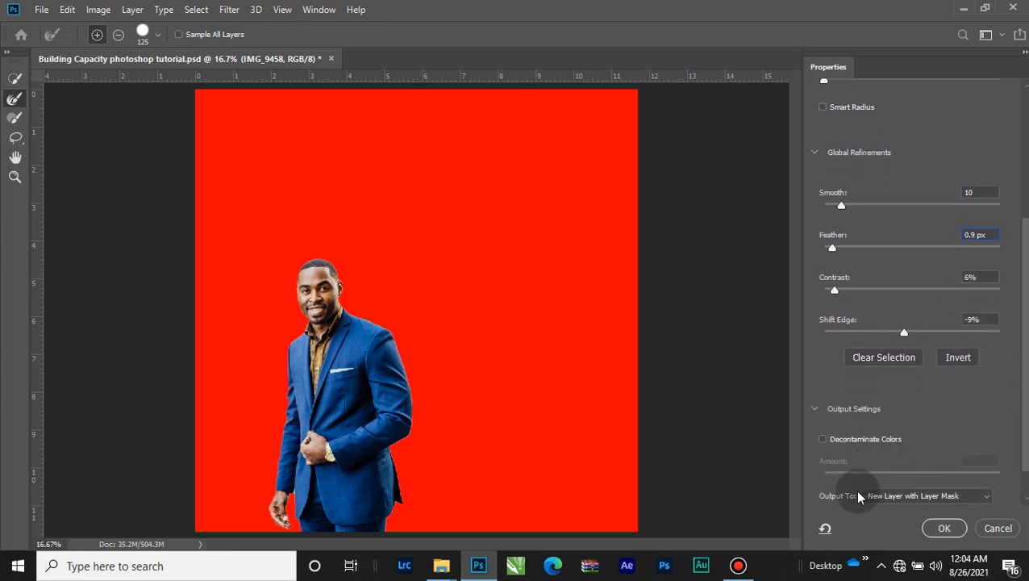
scroll(860, 498, down, 1)
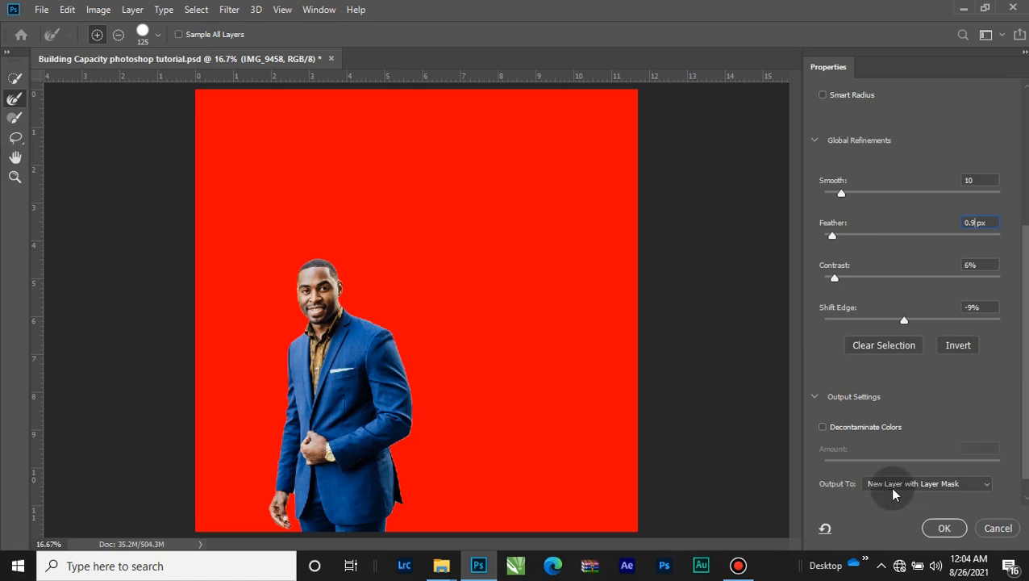
click(944, 528)
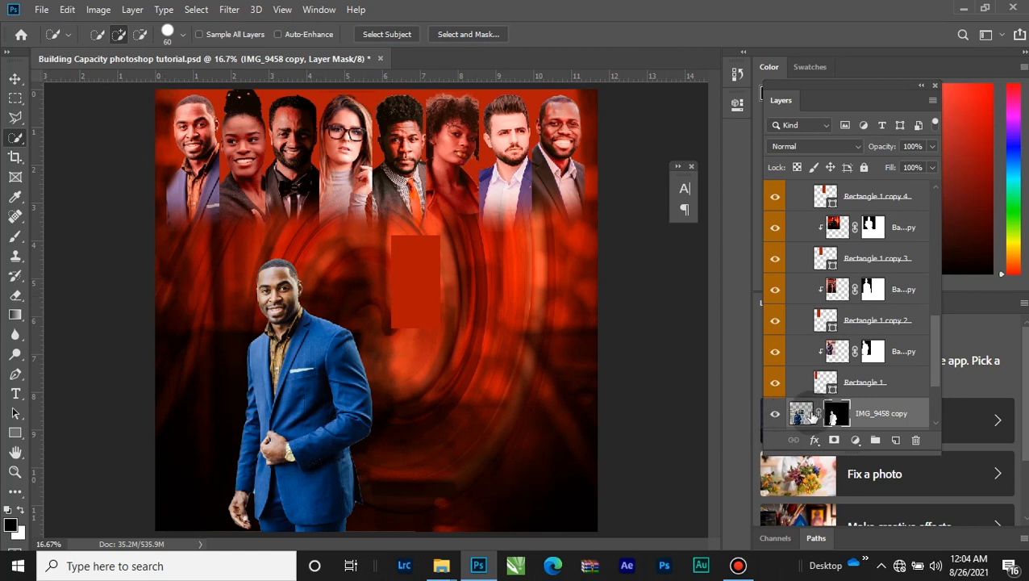
Step: Compare the masked IMG_9458 copy with the original IMG_9458 photo by alternating the visibility of the two layers
scroll(806, 407, down, 2)
click(772, 355)
click(772, 355)
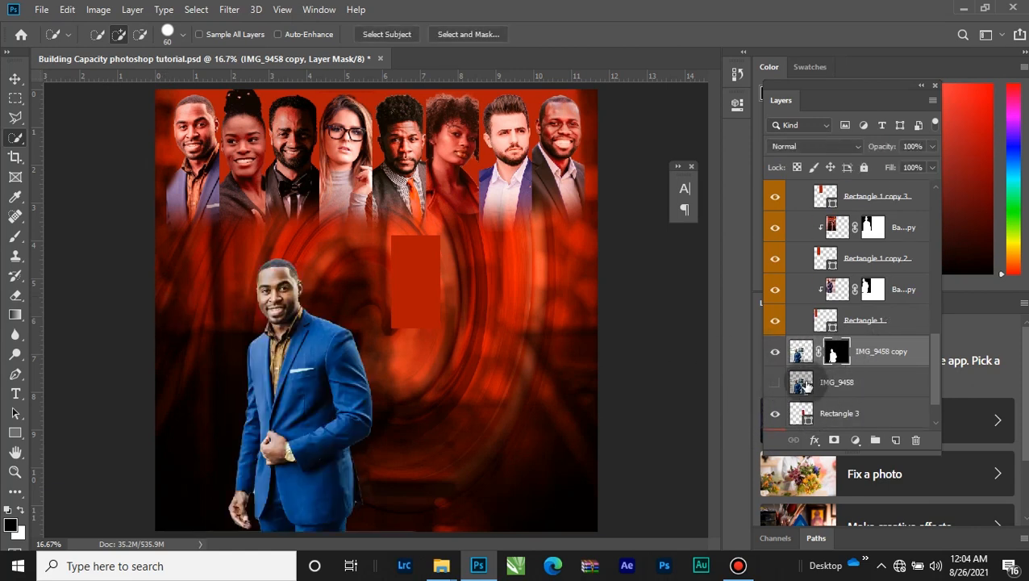
click(774, 352)
click(774, 382)
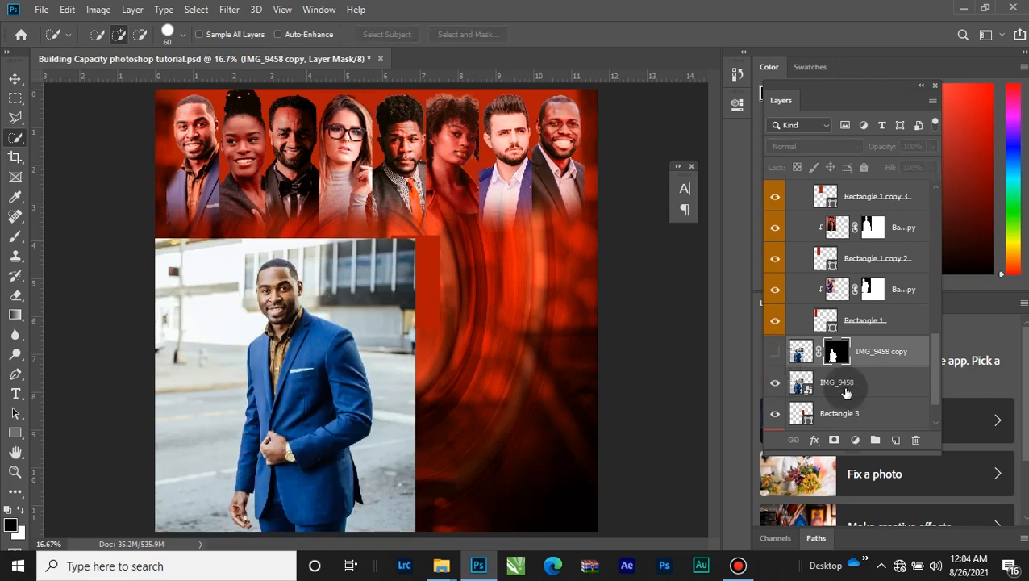
click(774, 383)
click(774, 352)
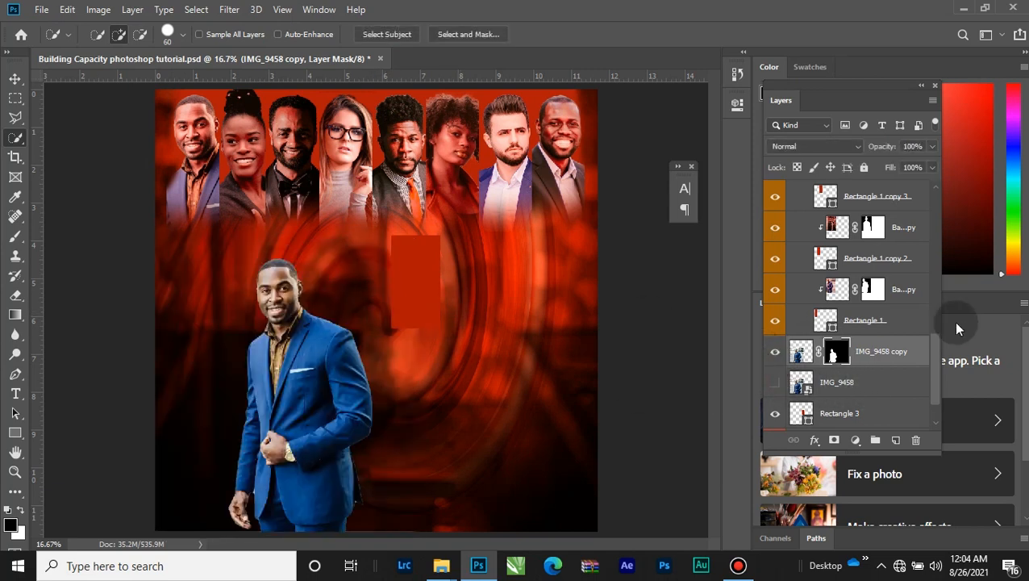
Step: Move the Rectangle 3 layer above IMG_9458 so it sits directly beneath the IMG_9458 copy cutout
click(15, 78)
click(885, 412)
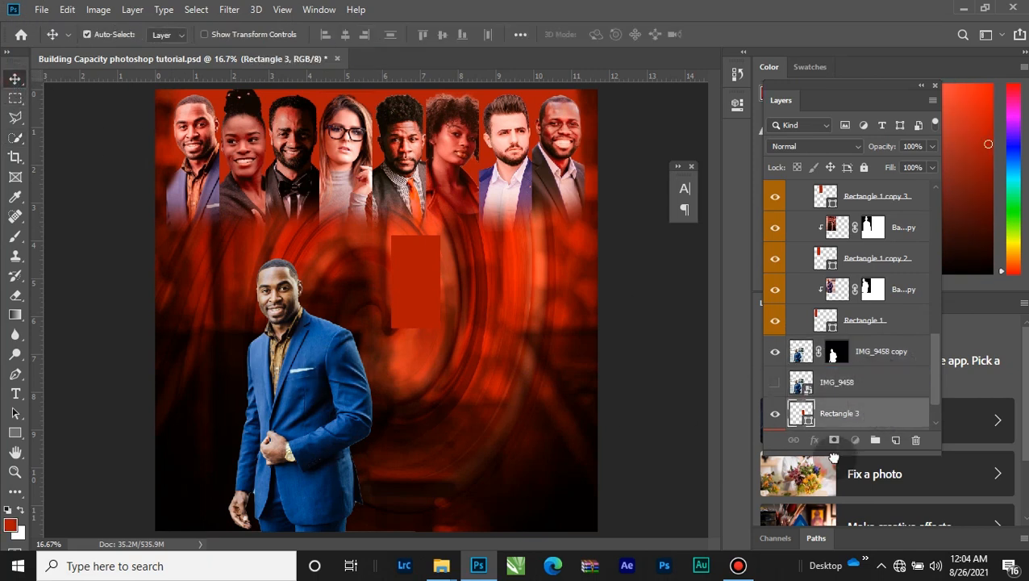
mouse_move(867, 380)
mouse_down()
mouse_move(857, 386)
mouse_move(884, 400)
mouse_move(871, 381)
mouse_up()
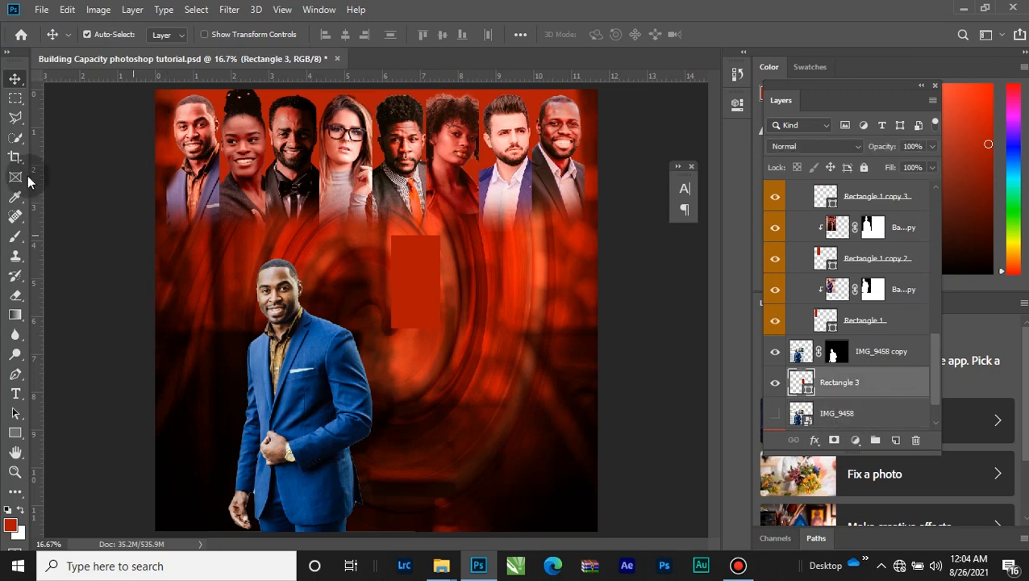
Step: Place the man's head over the red rectangle and shift the cutout and Rectangle 3 together toward the canvas's left side
drag(286, 274, 412, 278)
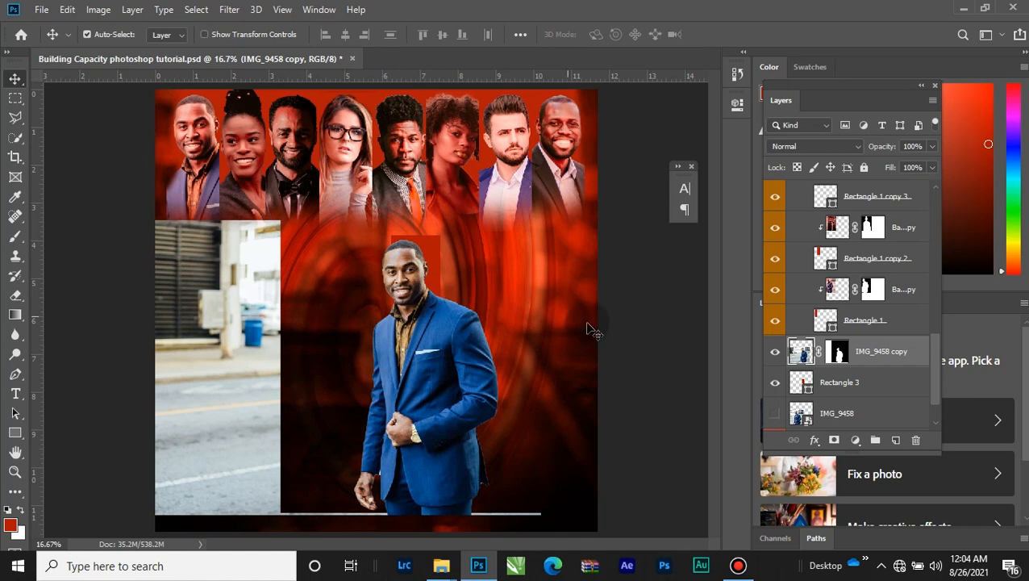
ctrl+click(870, 387)
drag(439, 365, 278, 371)
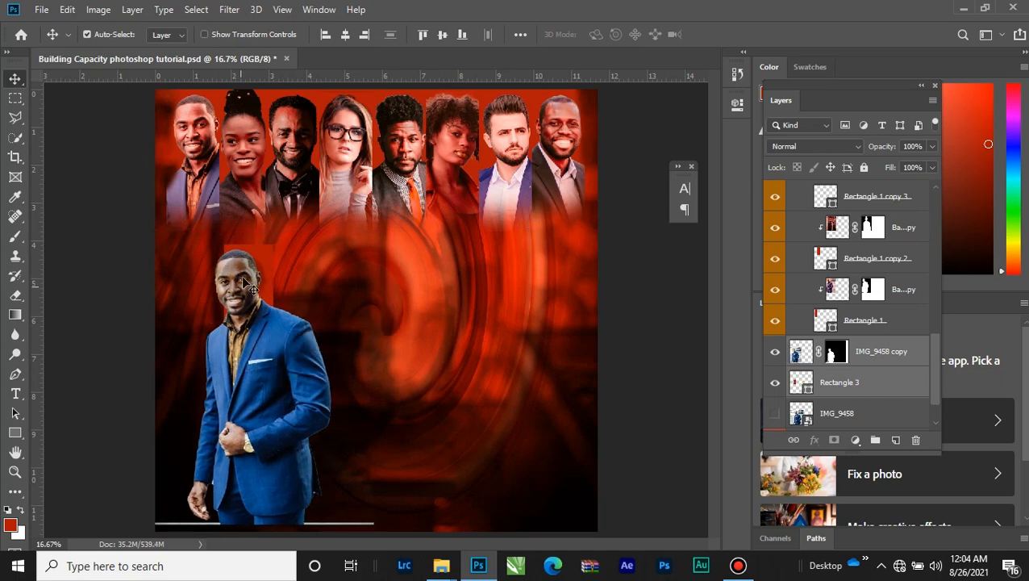
Step: Clip the IMG_9458 copy cutout to Rectangle 3 with a clipping mask
click(913, 358)
right_click(915, 360)
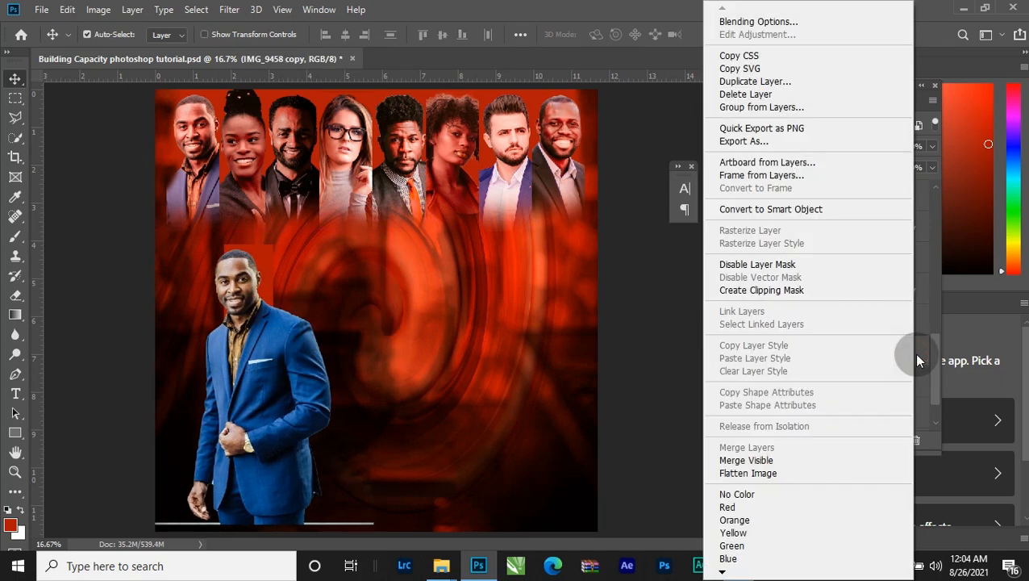
click(762, 290)
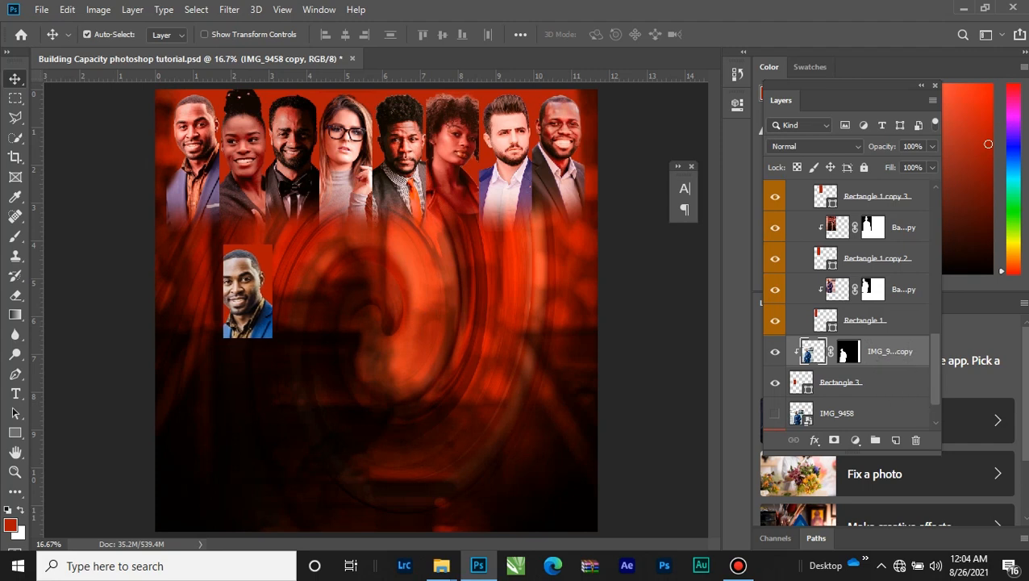
Step: Nudge the clipped portrait horizontally until the man's face is centred within the red rectangle
key(shift+Right)
key(shift+Right)
key(shift+Right)
key(shift+Right)
key(shift+Right)
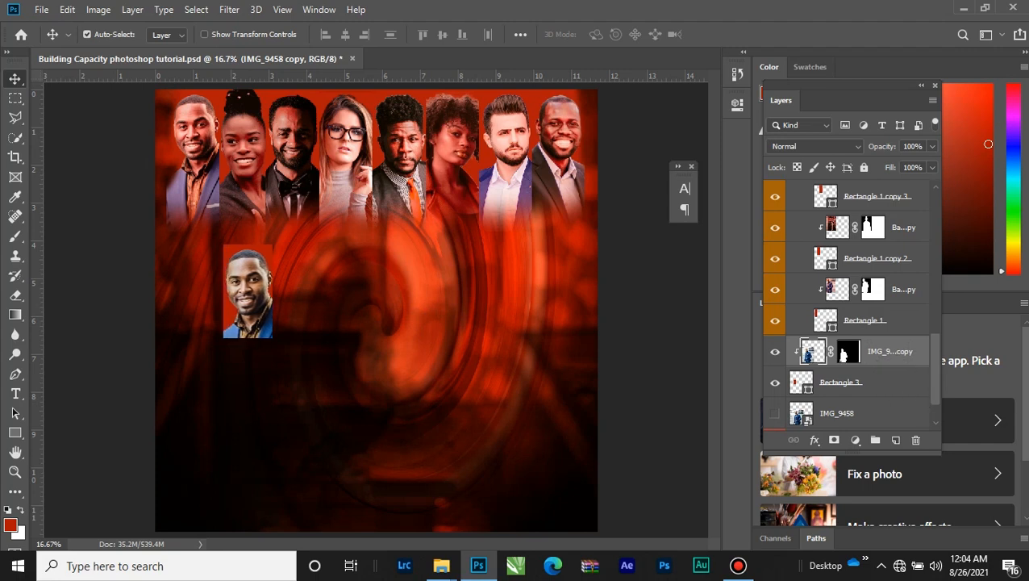
key(shift+Left)
key(shift+Left)
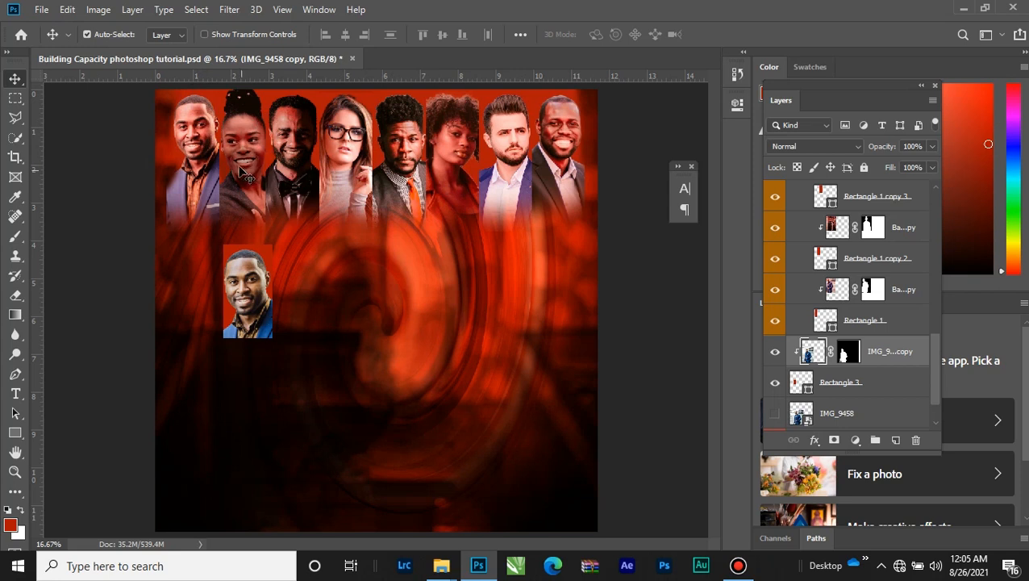
Step: Check the clipped portrait against the bare red rectangle and the toned portraits above by toggling its visibility
click(774, 352)
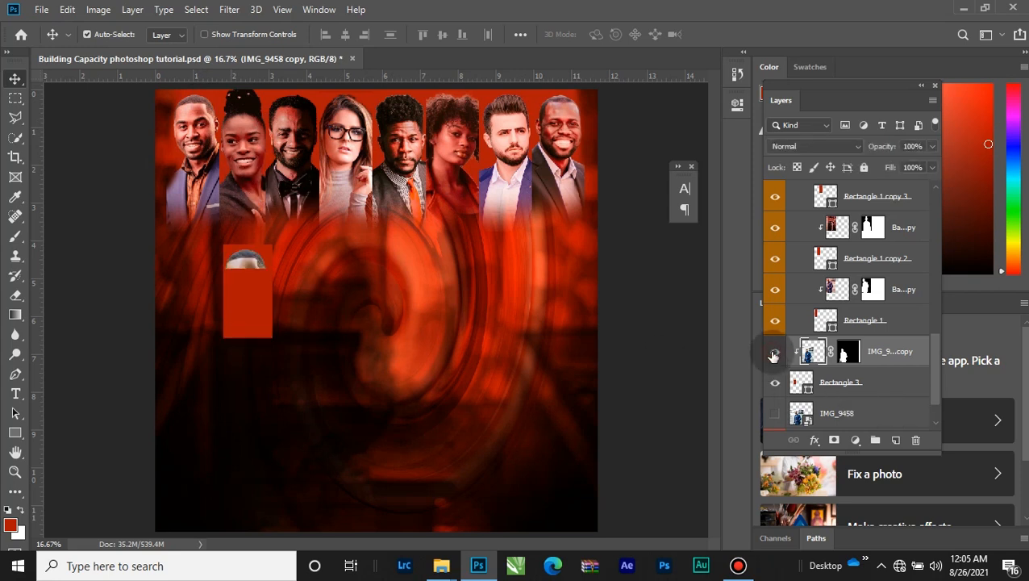
click(774, 352)
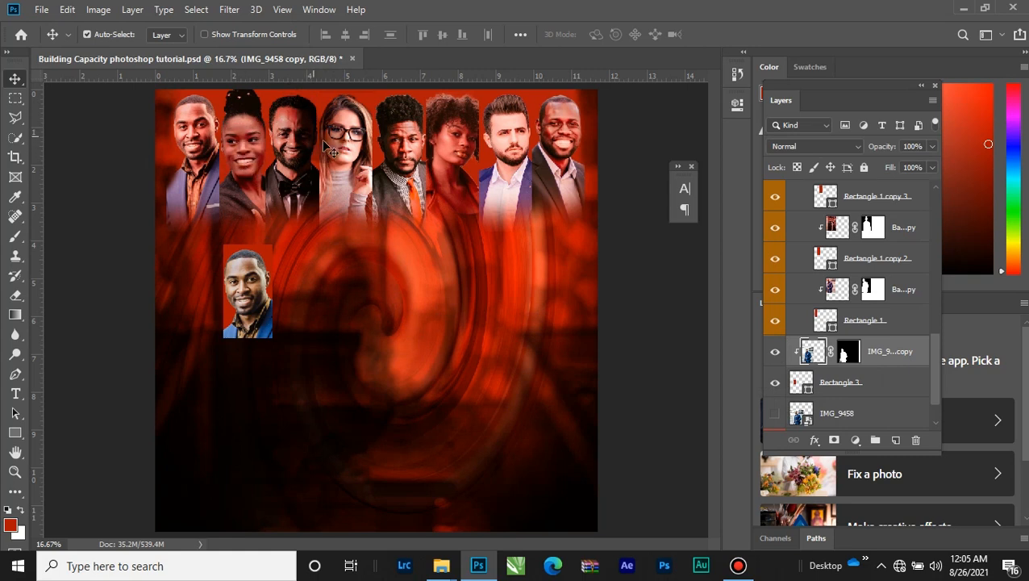
drag(418, 155, 294, 165)
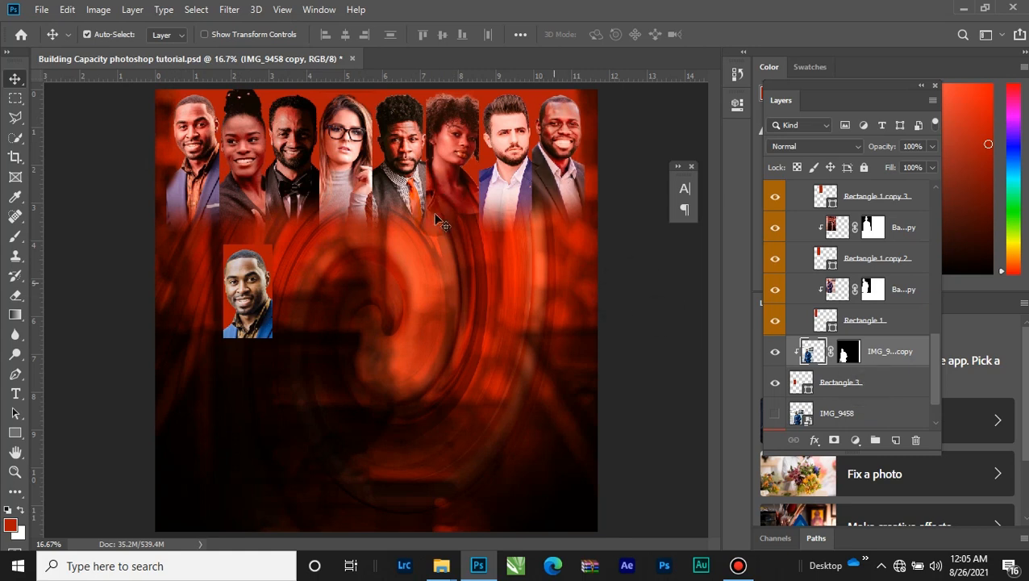
click(228, 11)
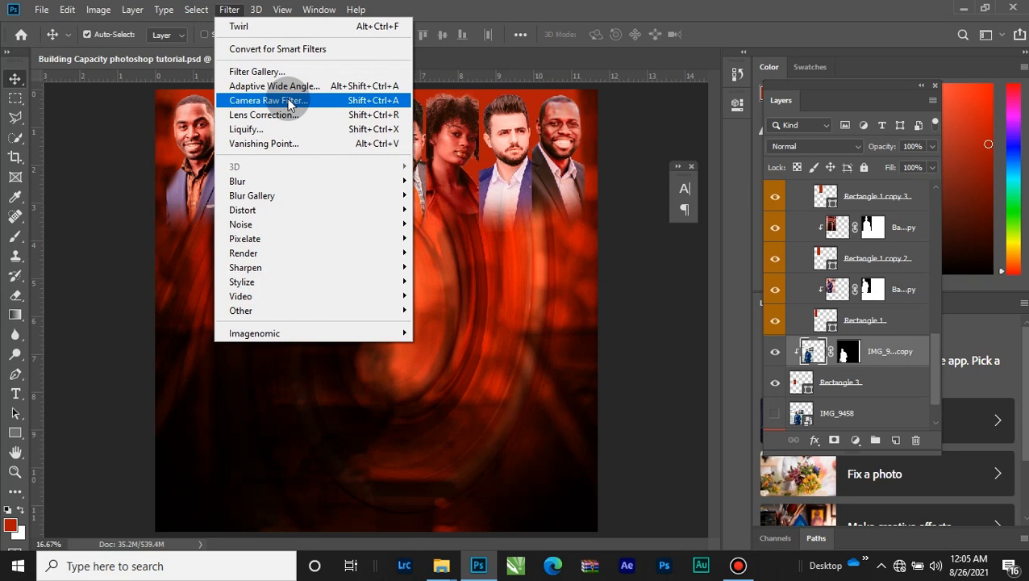
click(916, 342)
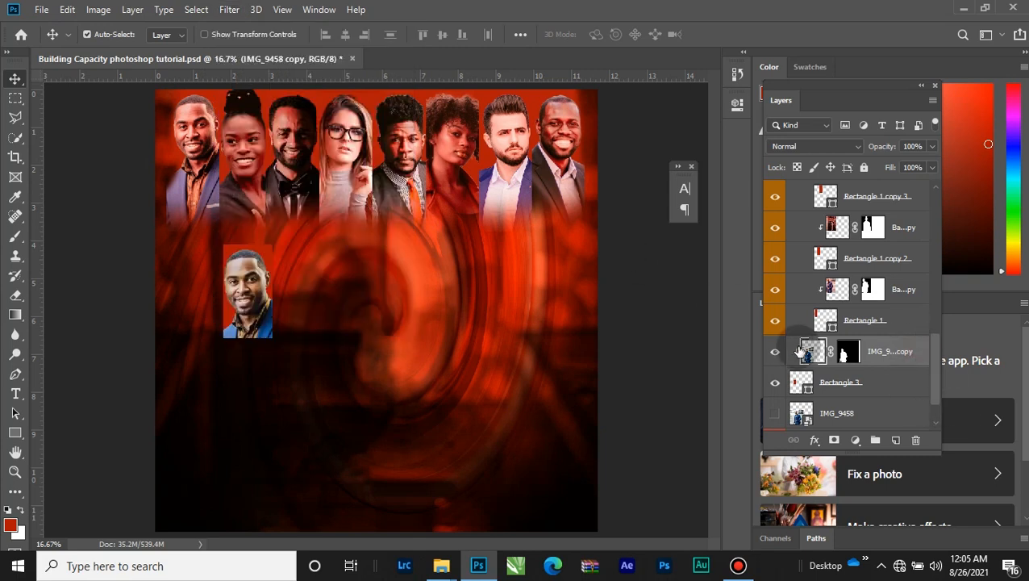
click(775, 352)
click(777, 353)
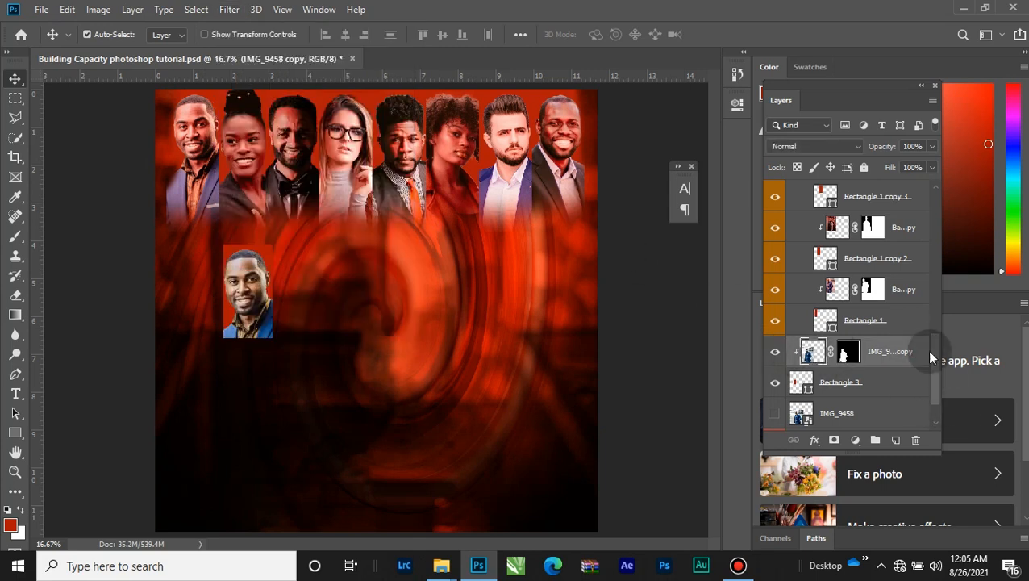
Step: Open the Camera Raw Filter on the clipped portrait and load the redish2 settings file from the presets folder
click(227, 10)
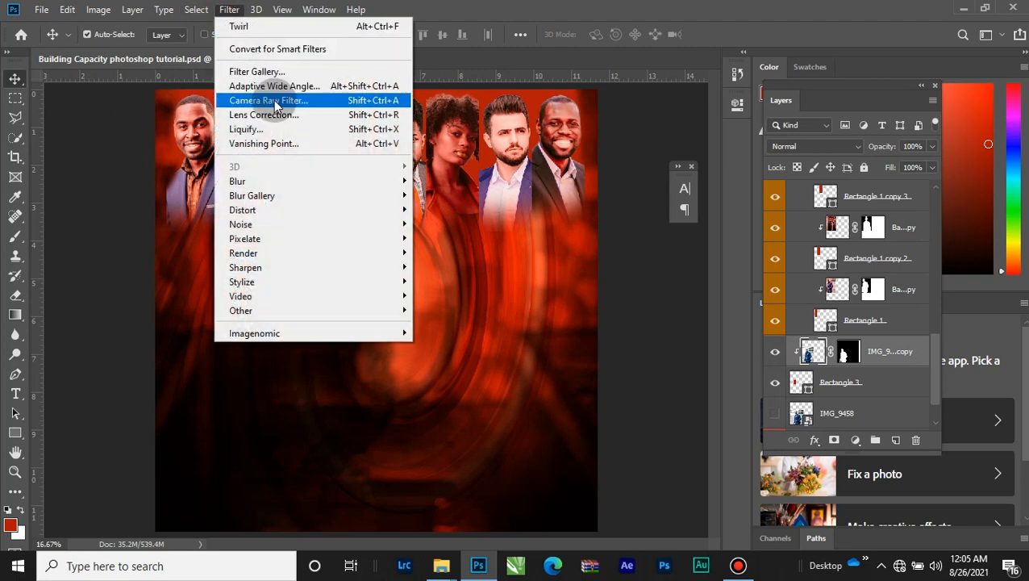
click(306, 101)
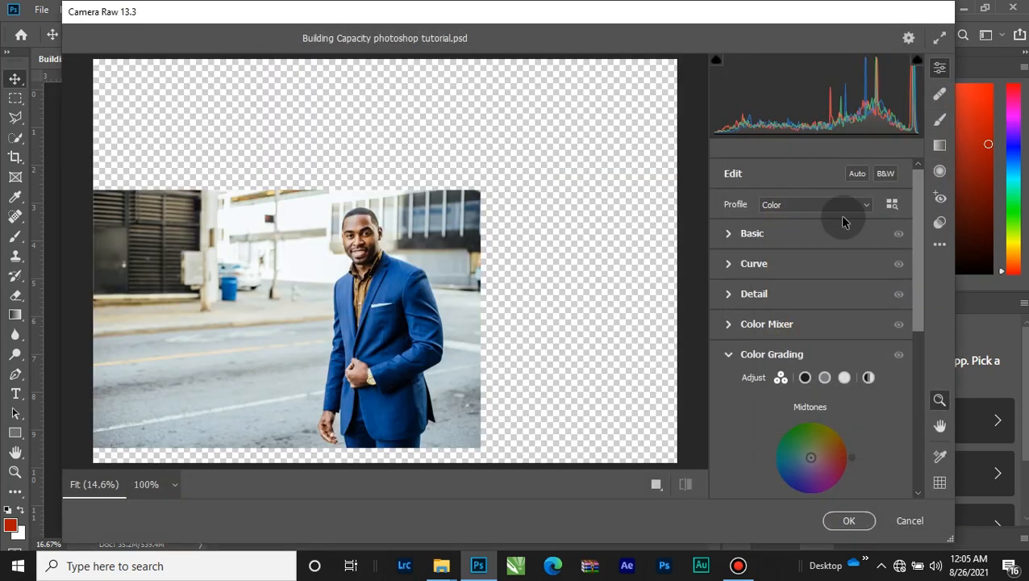
click(938, 246)
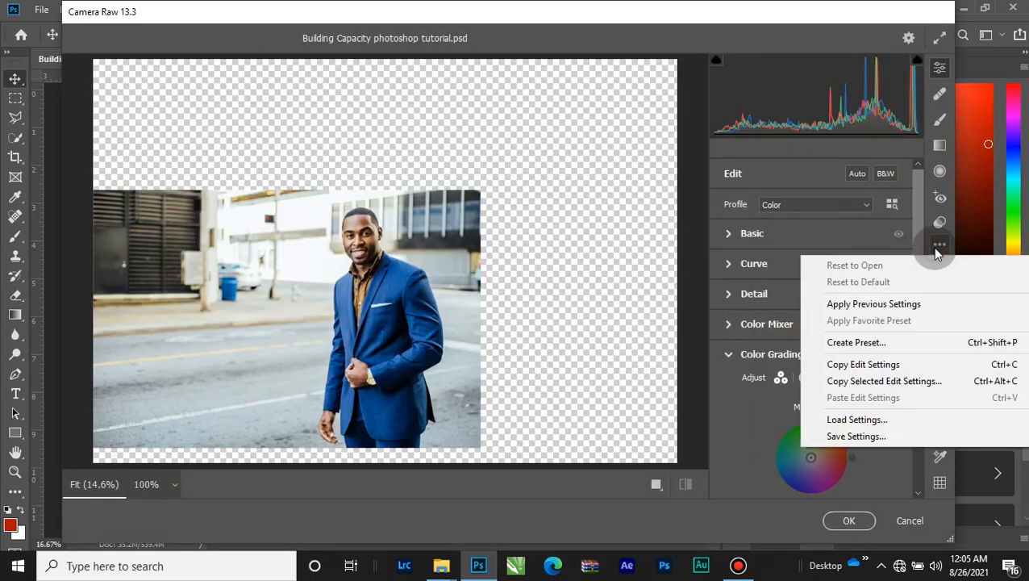
click(857, 420)
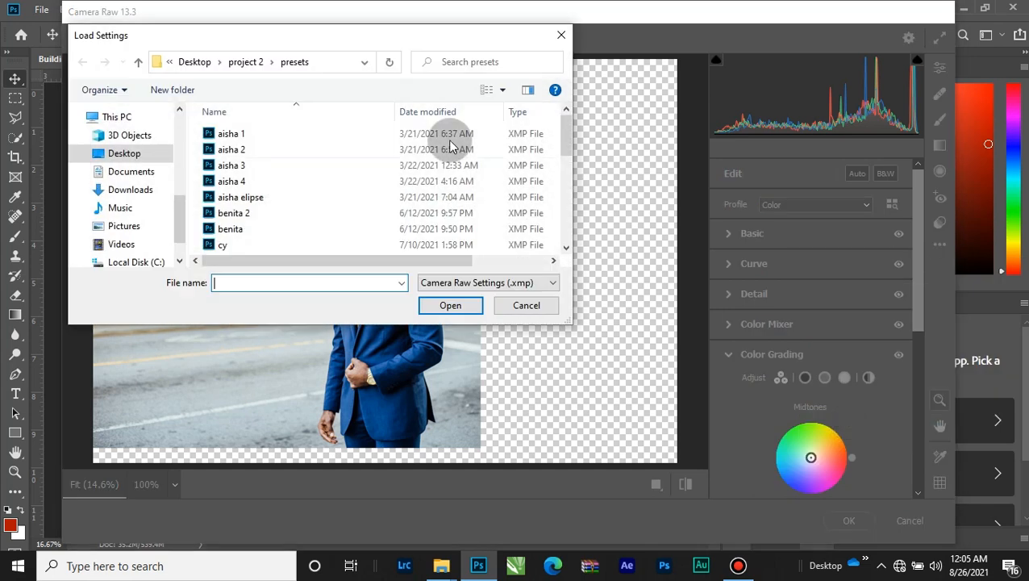
scroll(445, 202, down, 5)
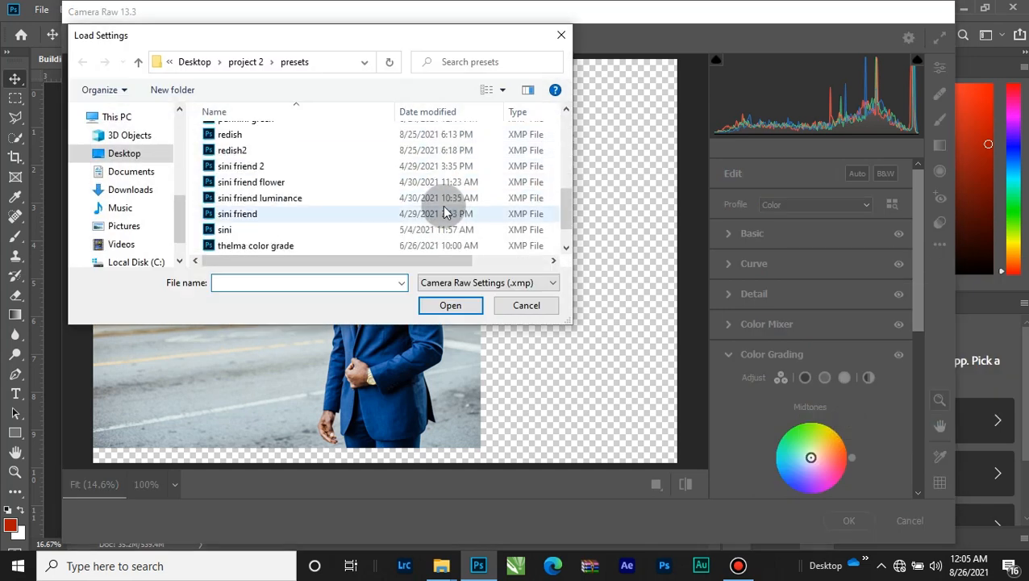
scroll(374, 230, up, 1)
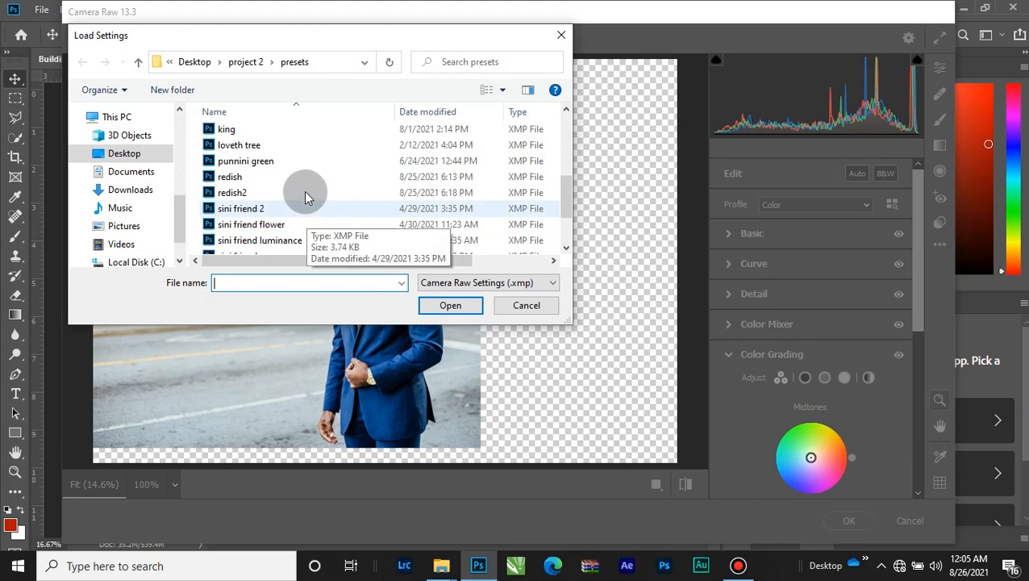
click(305, 192)
click(454, 303)
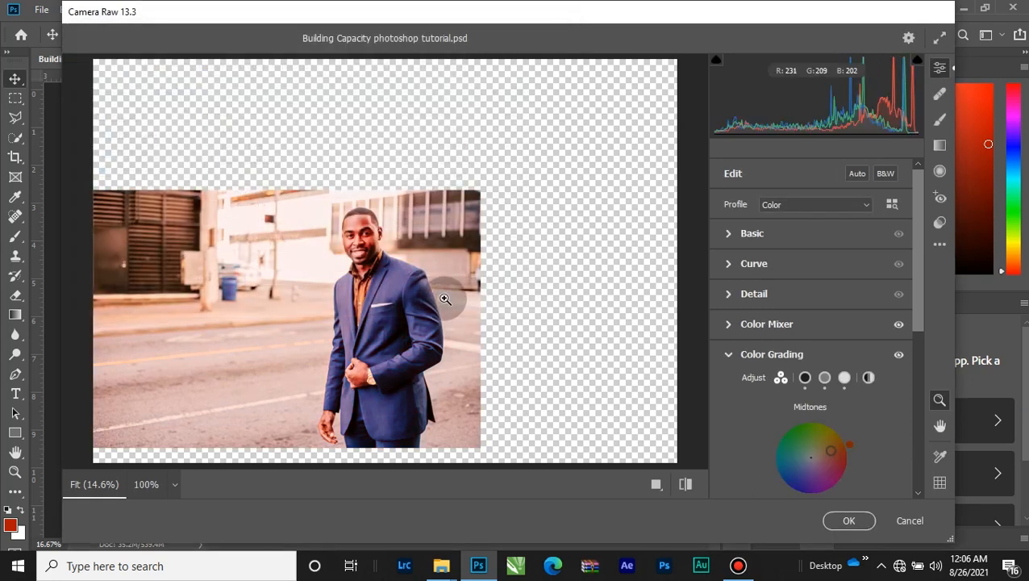
Step: Compare the portrait's loaded color grade with the default settings in the Camera Raw preview
click(685, 484)
click(687, 486)
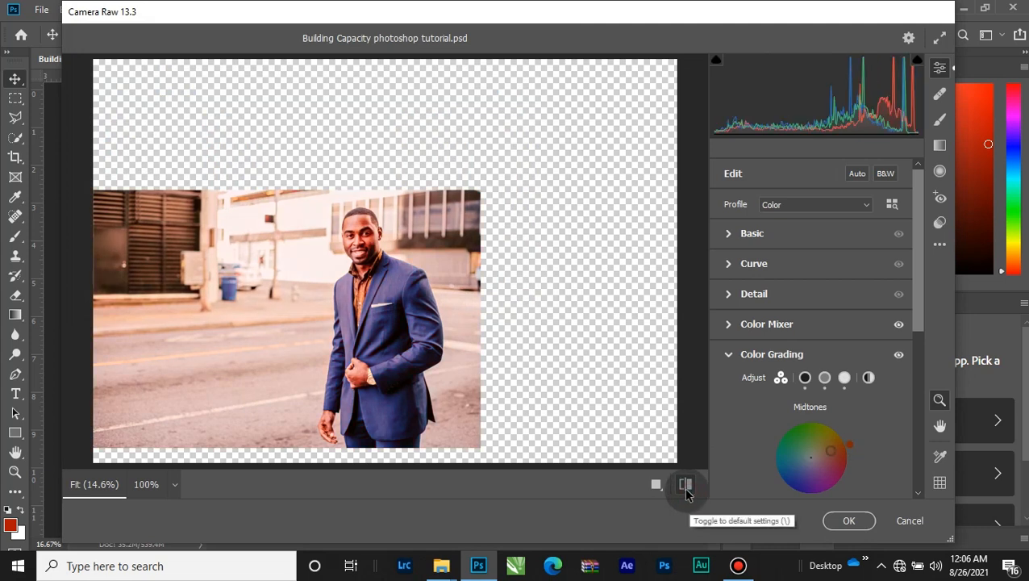
click(686, 487)
click(686, 485)
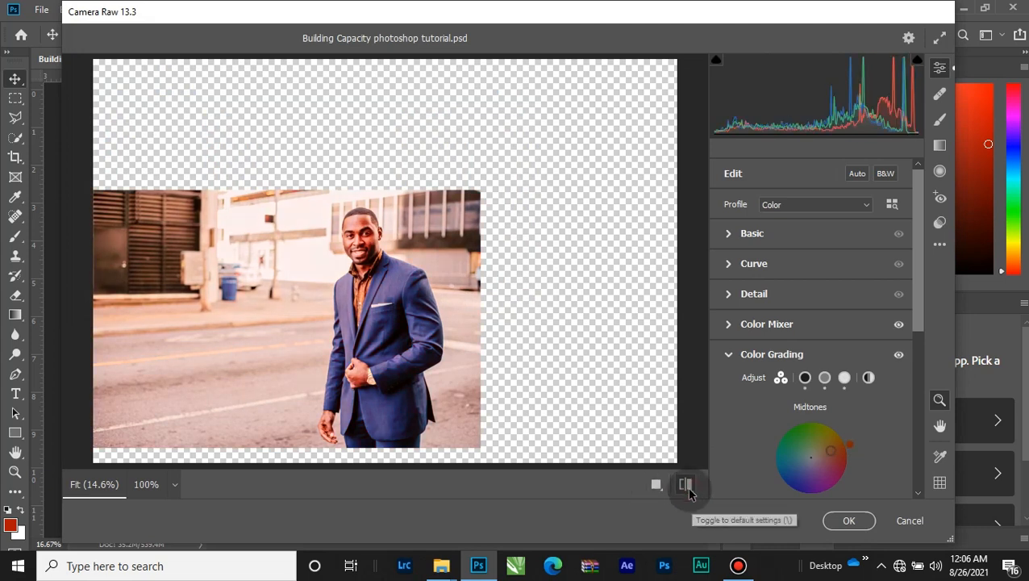
Step: Examine the preset's Color Mixer HSL values for Hue, Saturation and Luminance
click(727, 326)
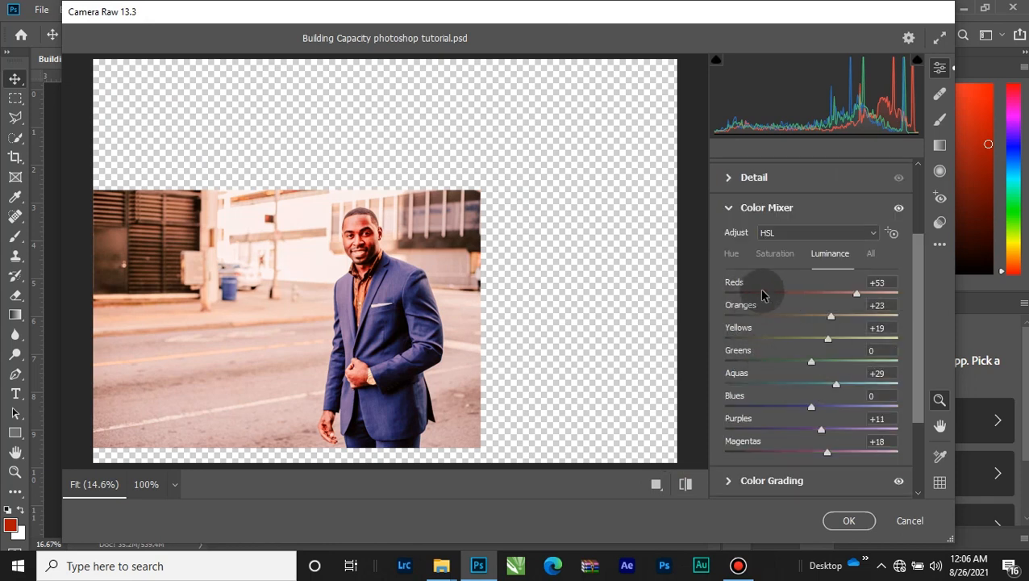
click(728, 256)
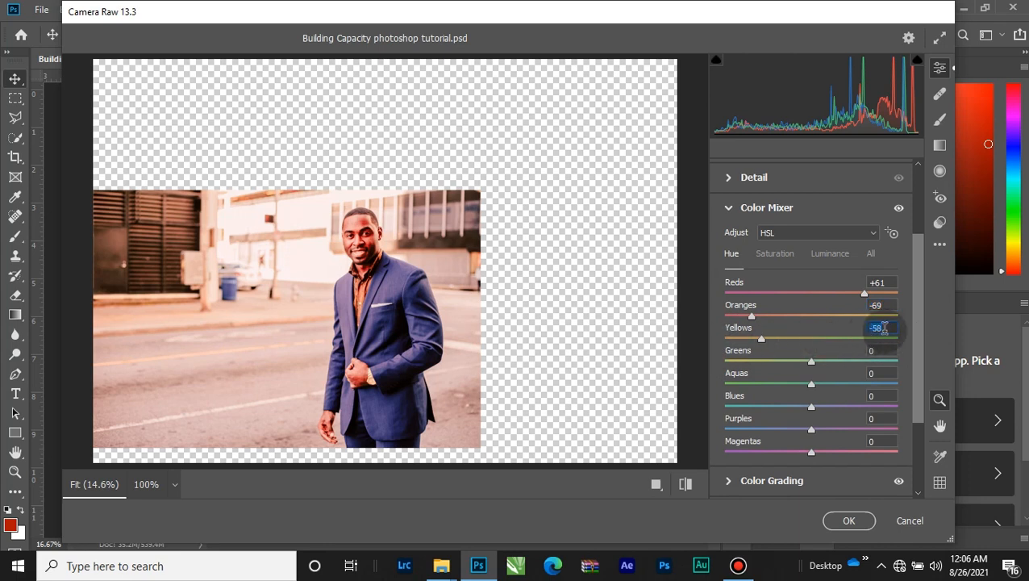
click(771, 255)
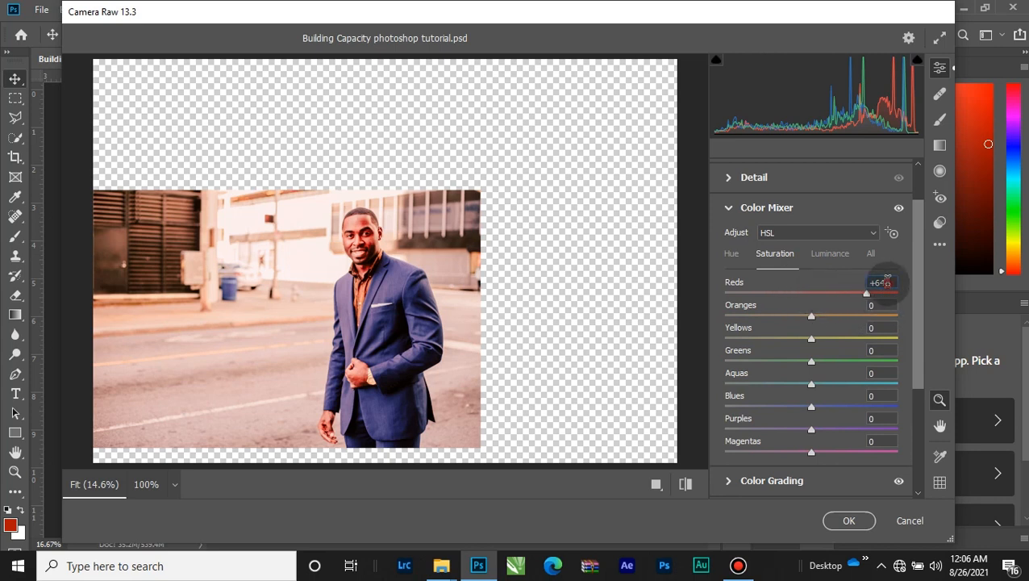
click(830, 255)
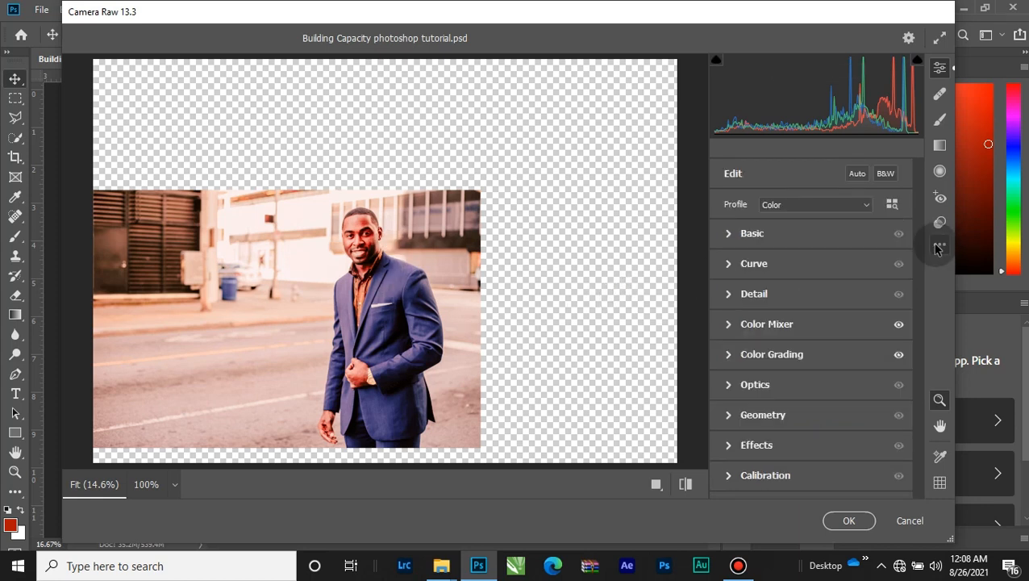
Step: Save the current Camera Raw settings to the Desktop as red, and apply the filter to the clipped portrait
click(937, 245)
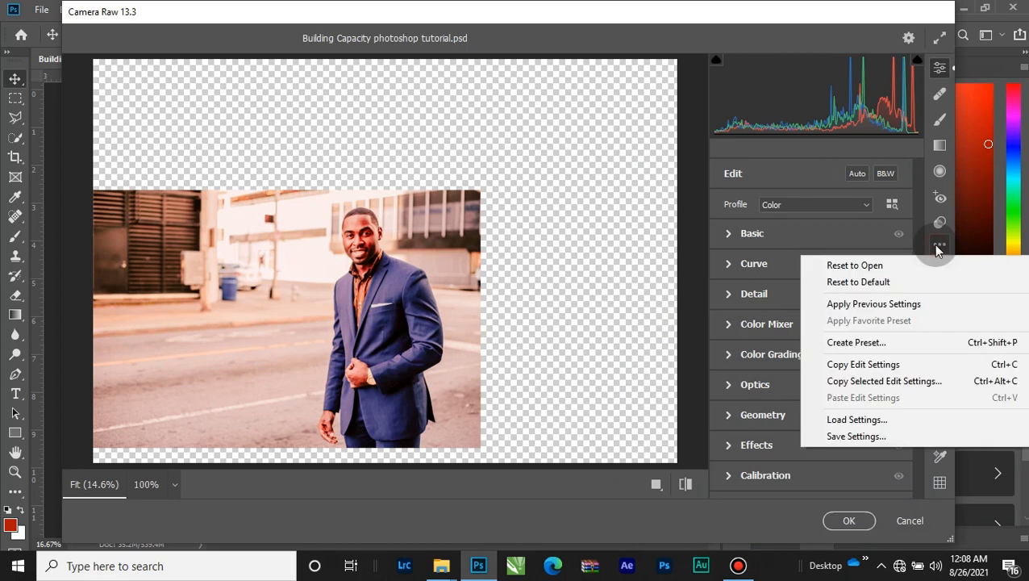
click(880, 436)
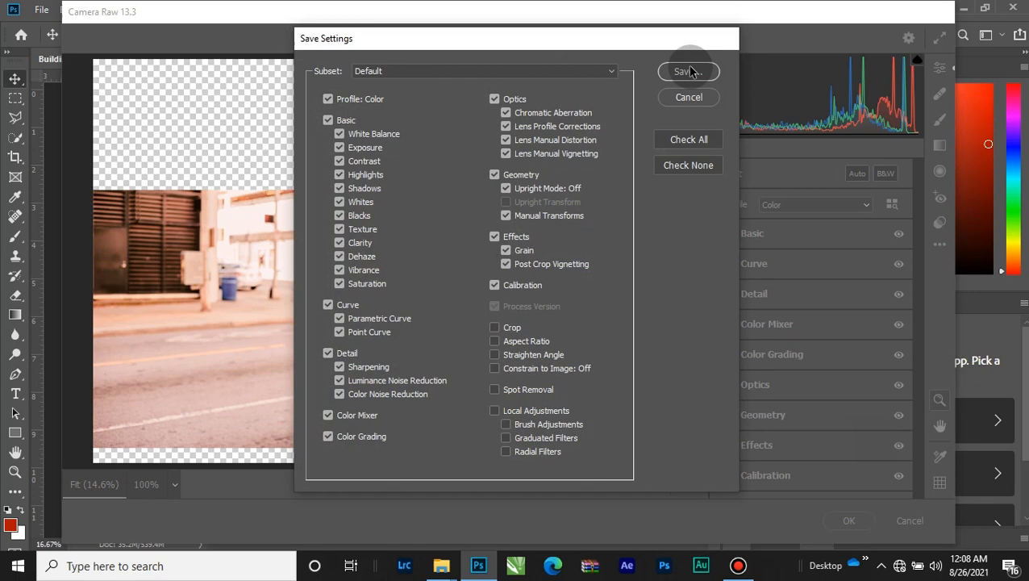
click(689, 74)
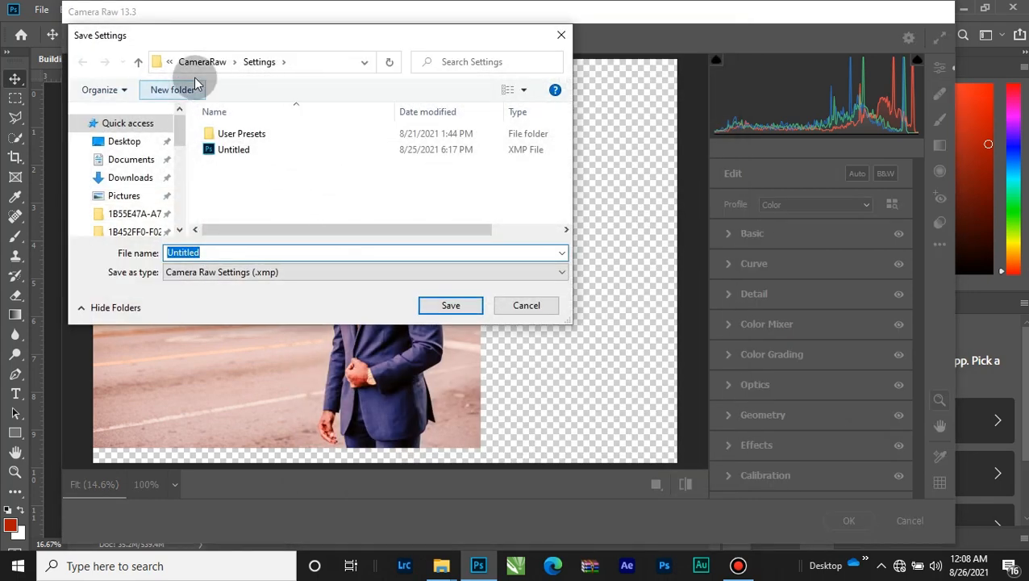
click(132, 142)
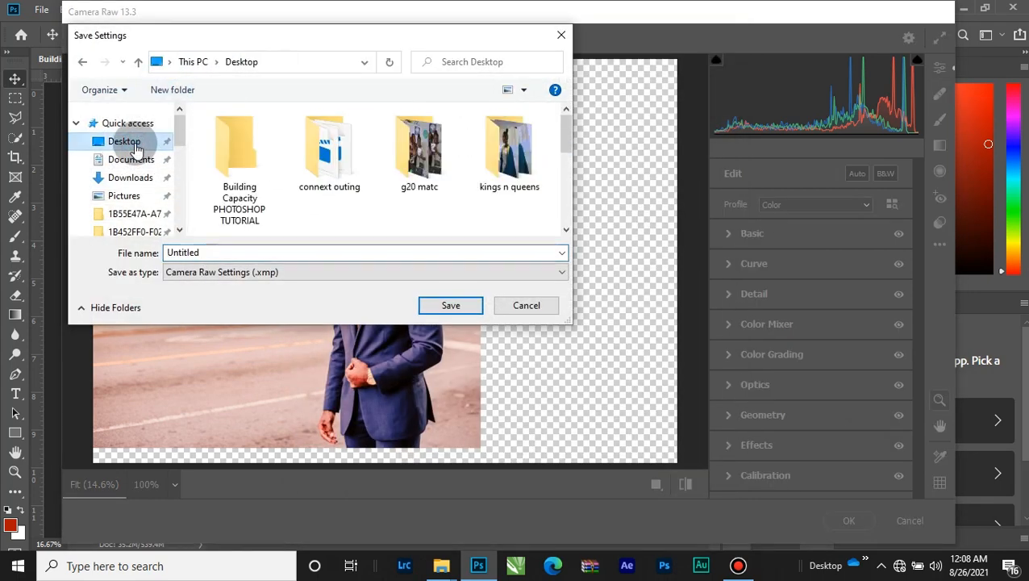
click(283, 252)
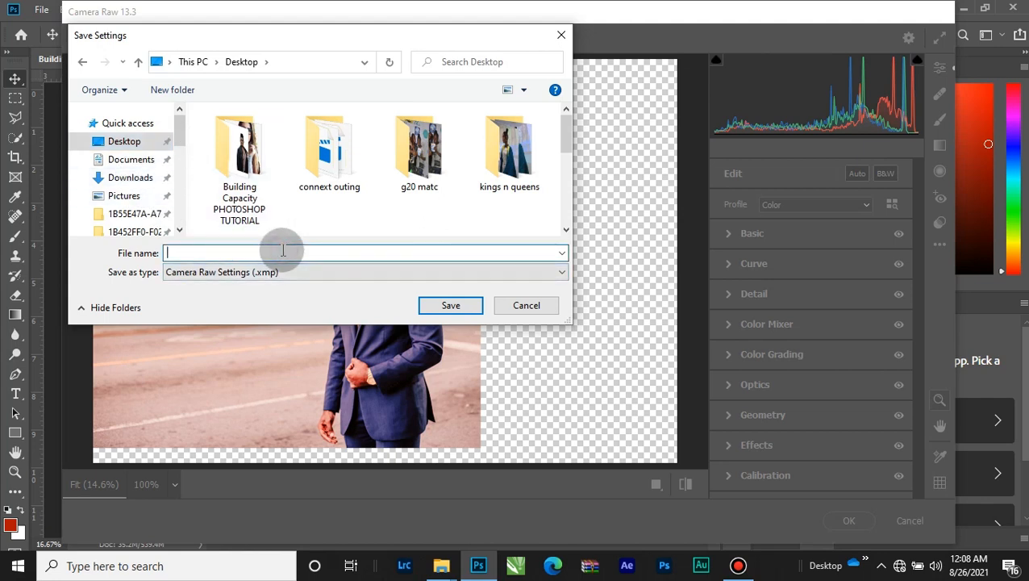
text(red)
click(445, 304)
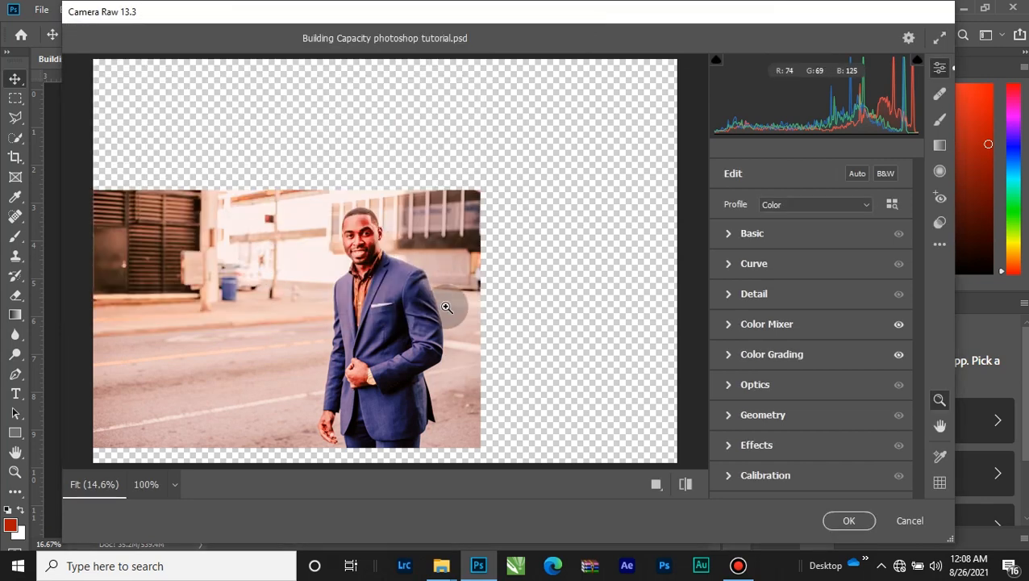
click(846, 520)
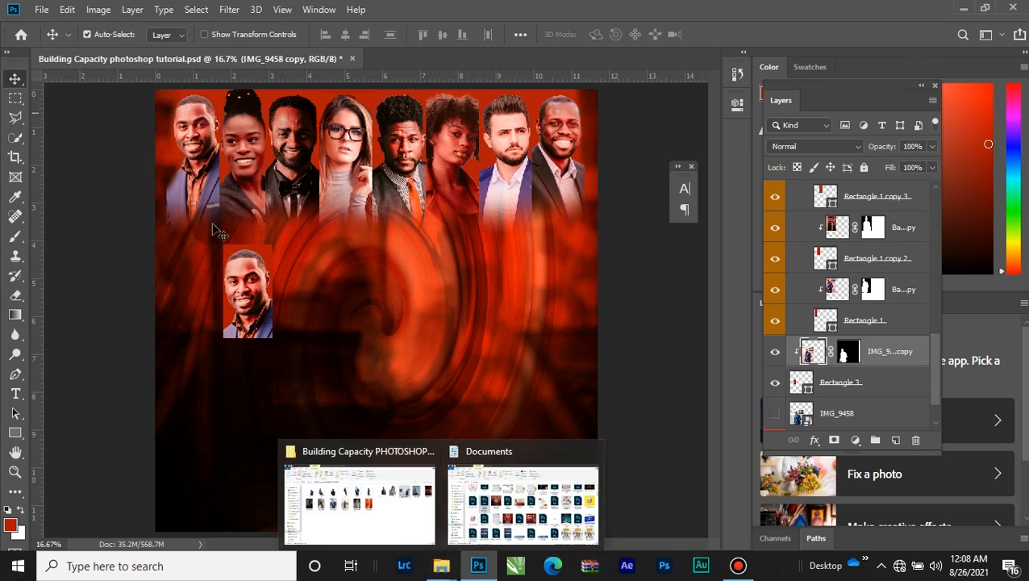
Step: Place the cut-out image f from the Building Capacity PHOTOSHOP TUTORIAL folder in the lower middle of the flyer
mouse_move(446, 570)
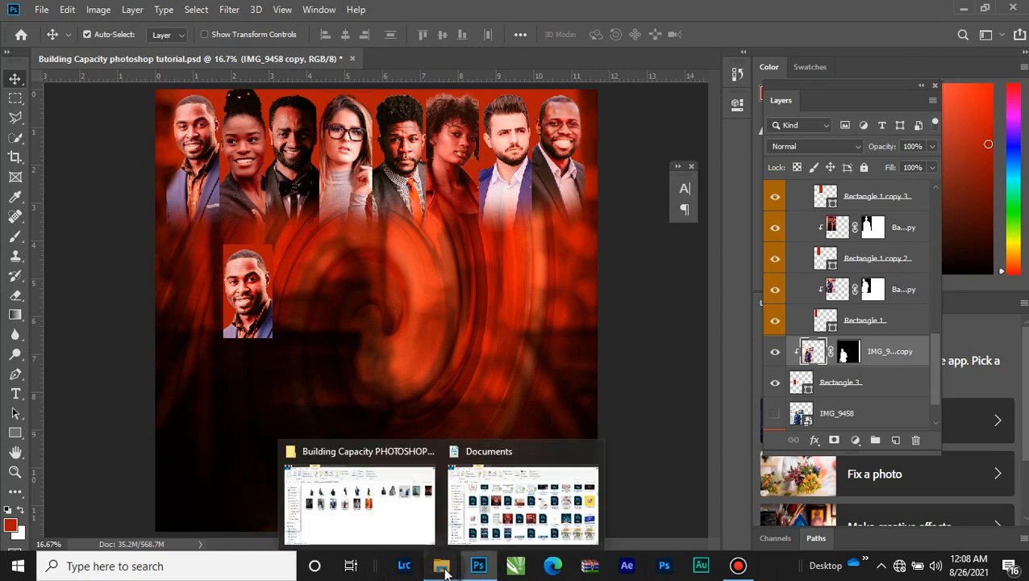
click(399, 492)
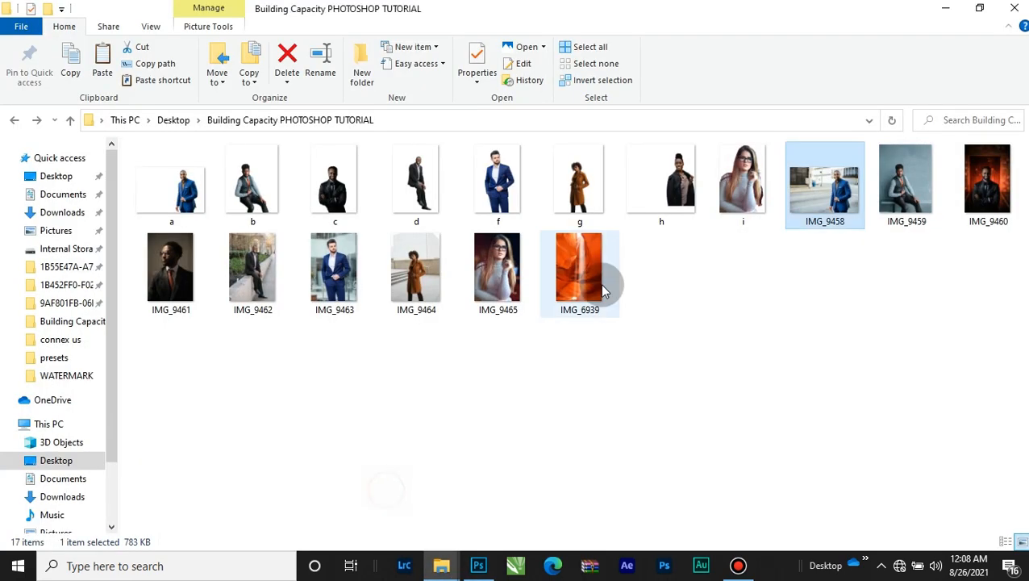
click(322, 194)
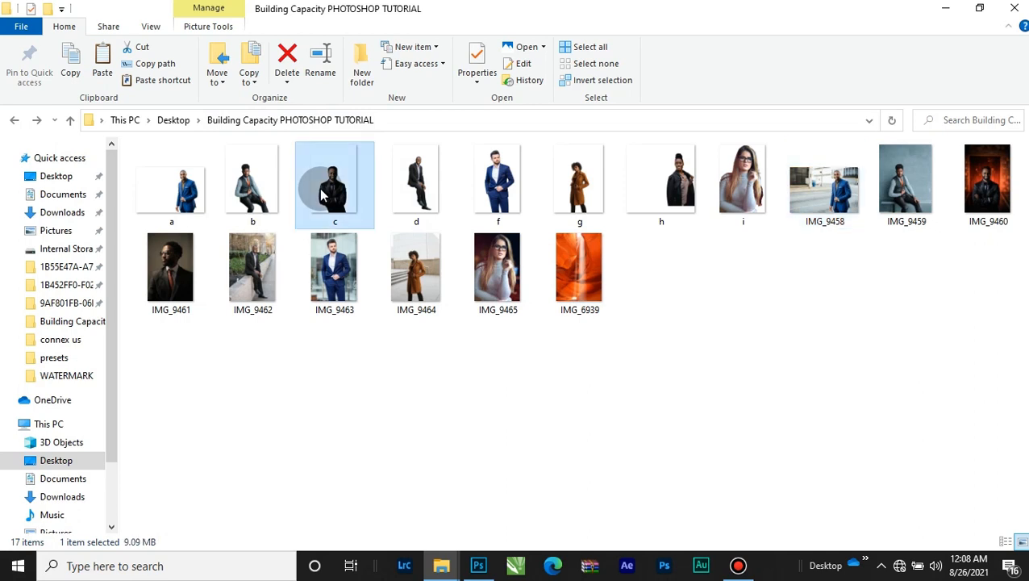
click(494, 182)
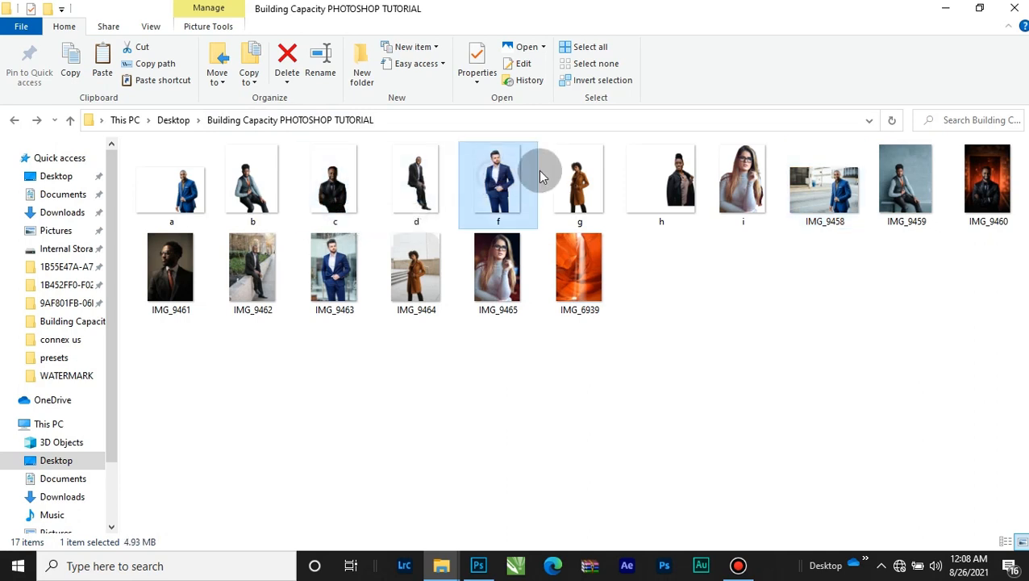
drag(498, 166, 528, 368)
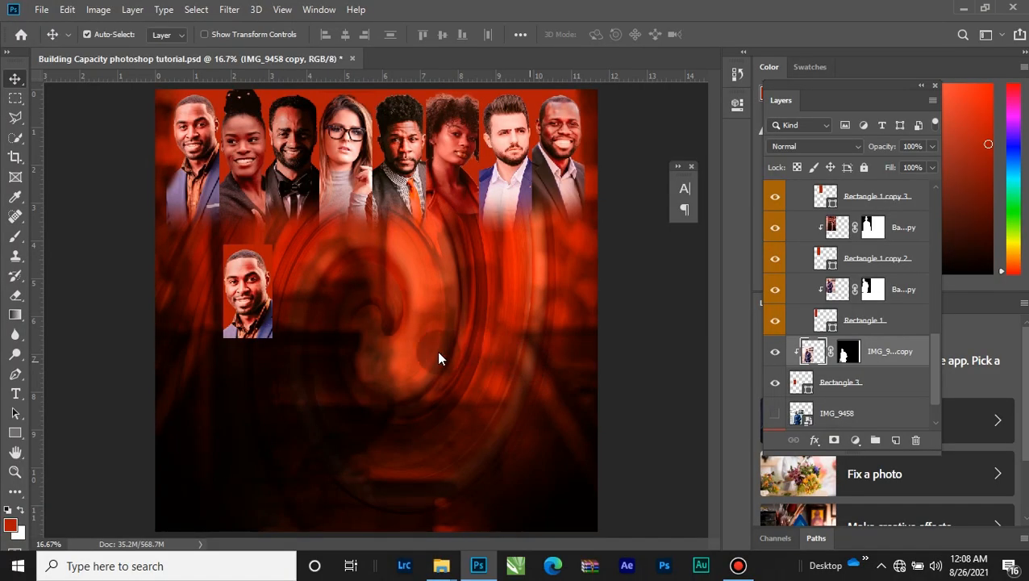
drag(439, 358, 439, 358)
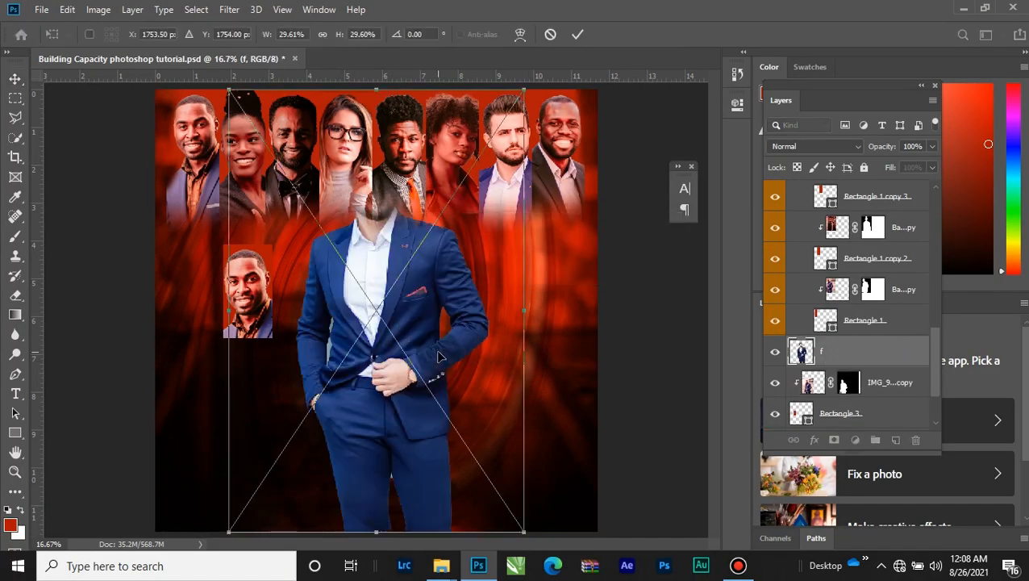
drag(448, 276, 467, 423)
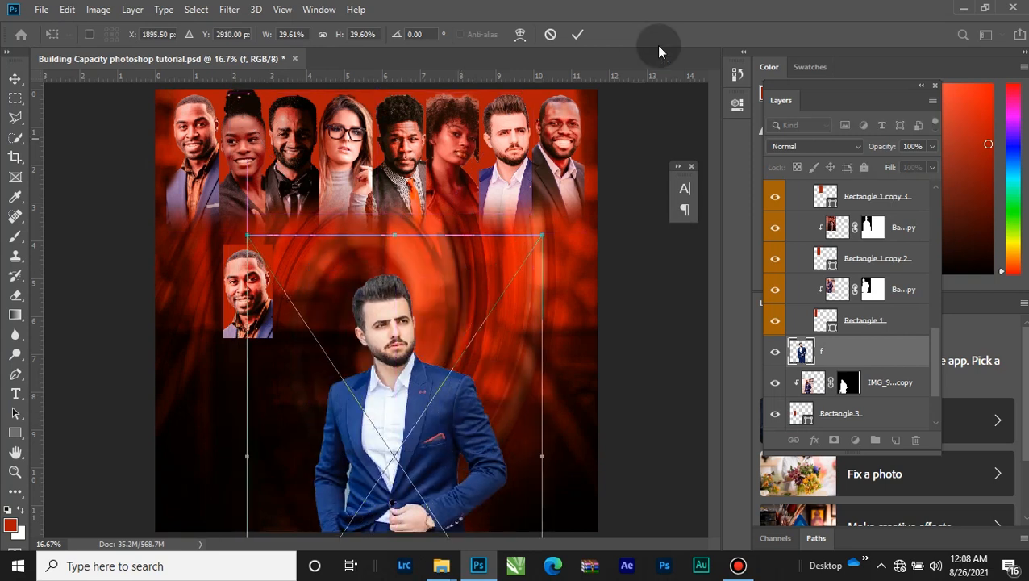
click(577, 34)
Step: Apply the Camera Raw Filter to layer f with the red settings file loaded from the Desktop
click(229, 10)
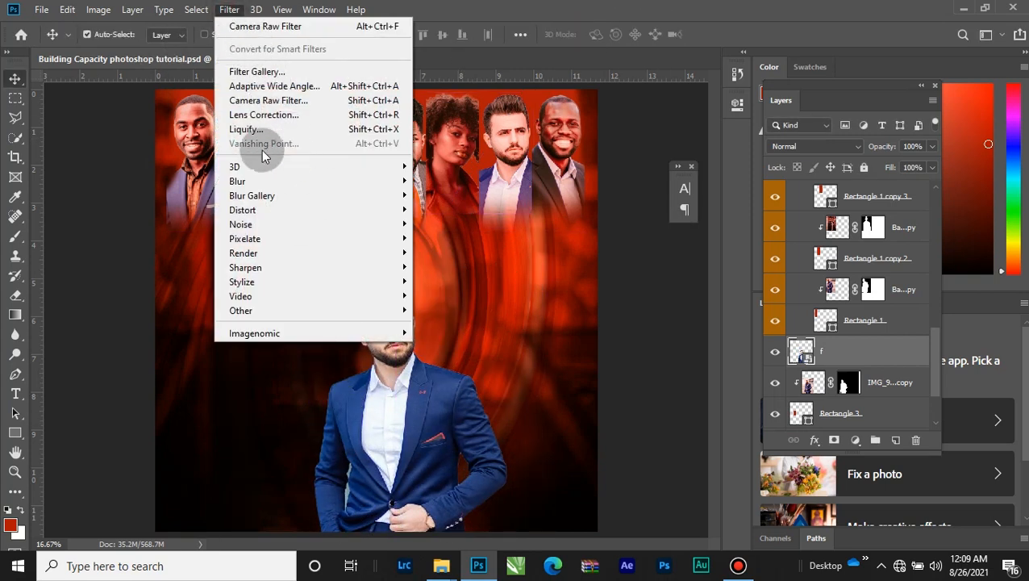
click(257, 101)
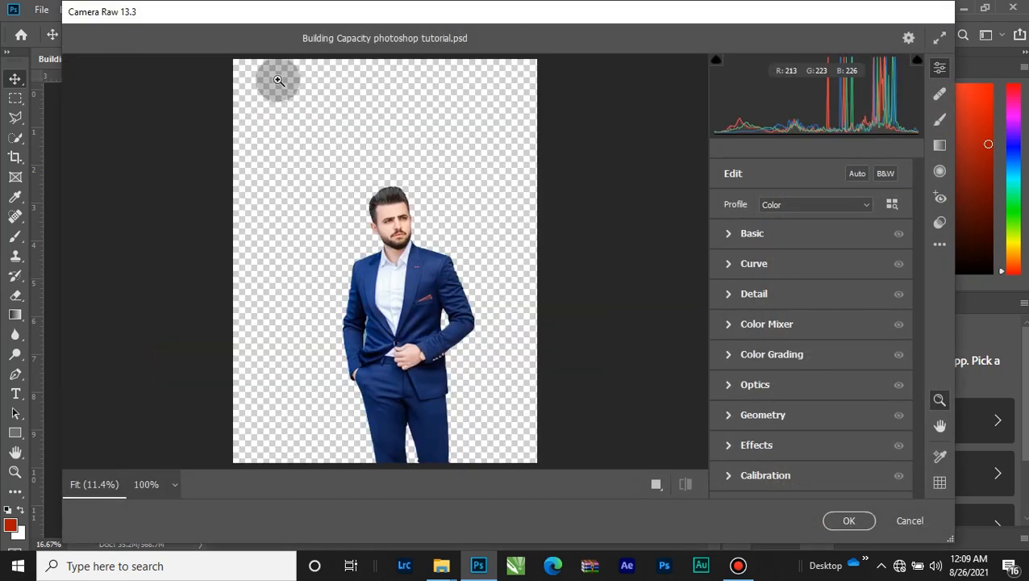
click(946, 252)
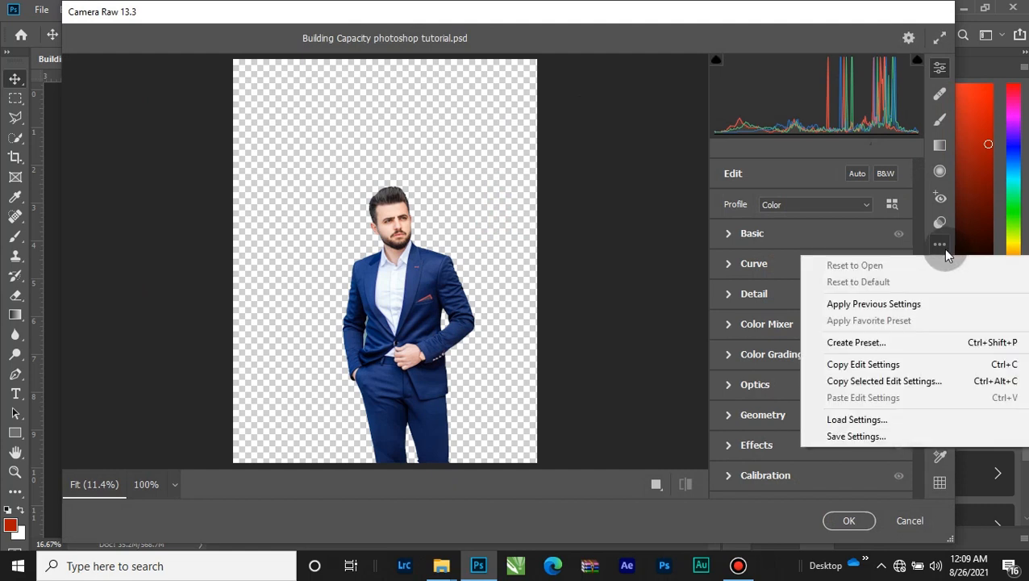
click(861, 421)
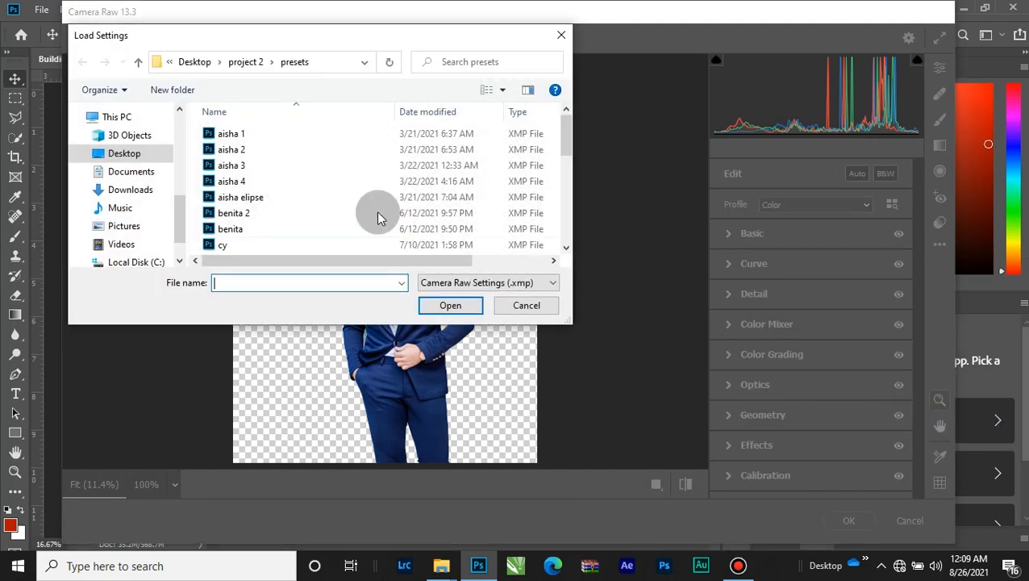
click(124, 153)
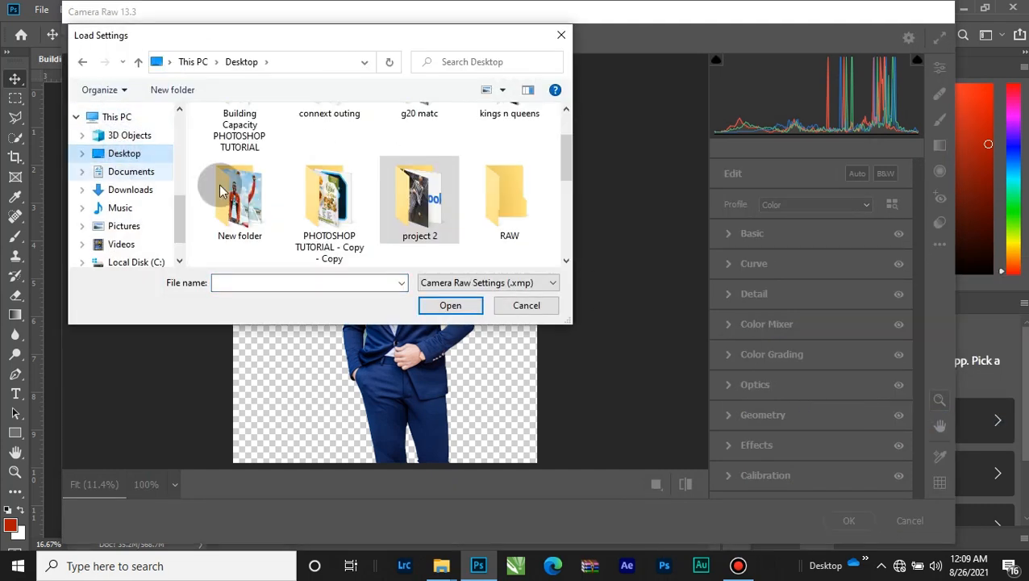
scroll(271, 189, down, 3)
click(271, 190)
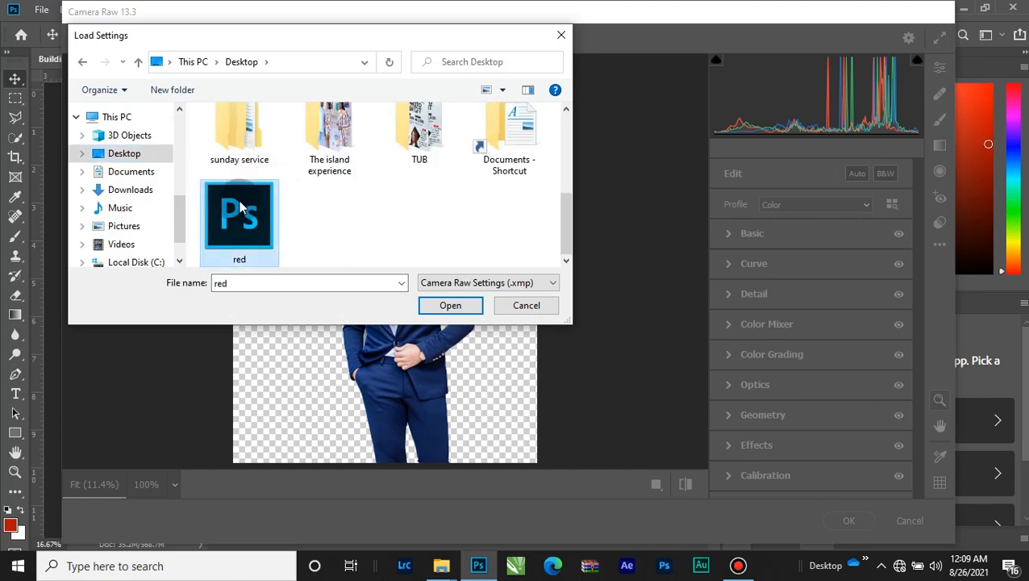
click(450, 306)
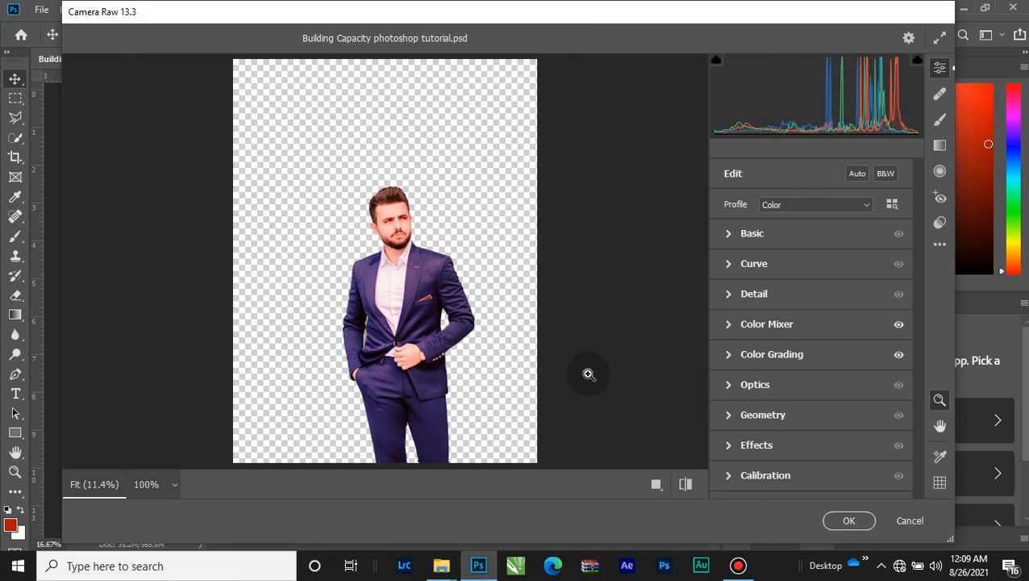
click(848, 520)
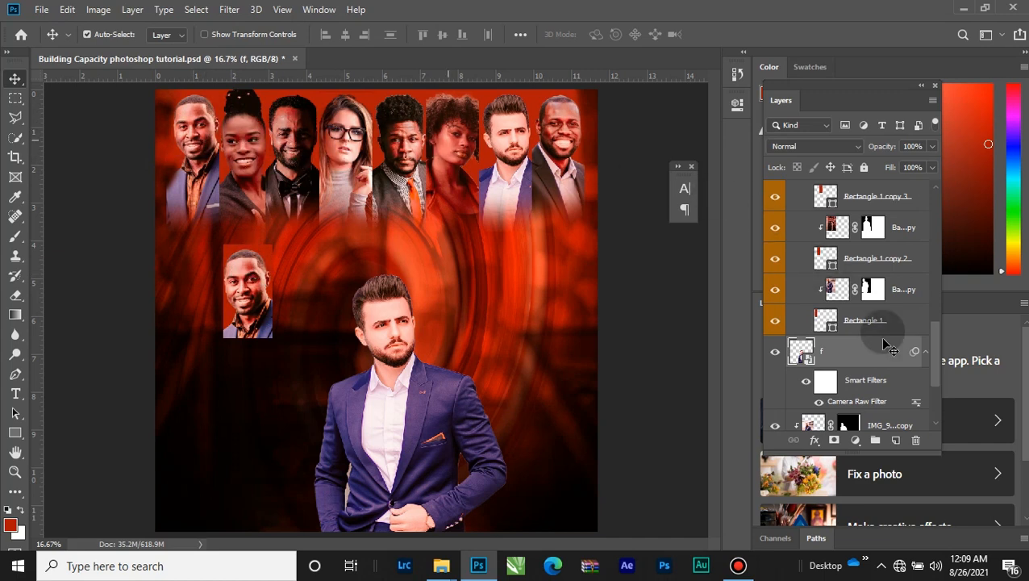
Step: Delete the demo layers: f, the clipped IMG_9458 copy, Rectangle 3 and the hidden IMG_9458
key(Delete)
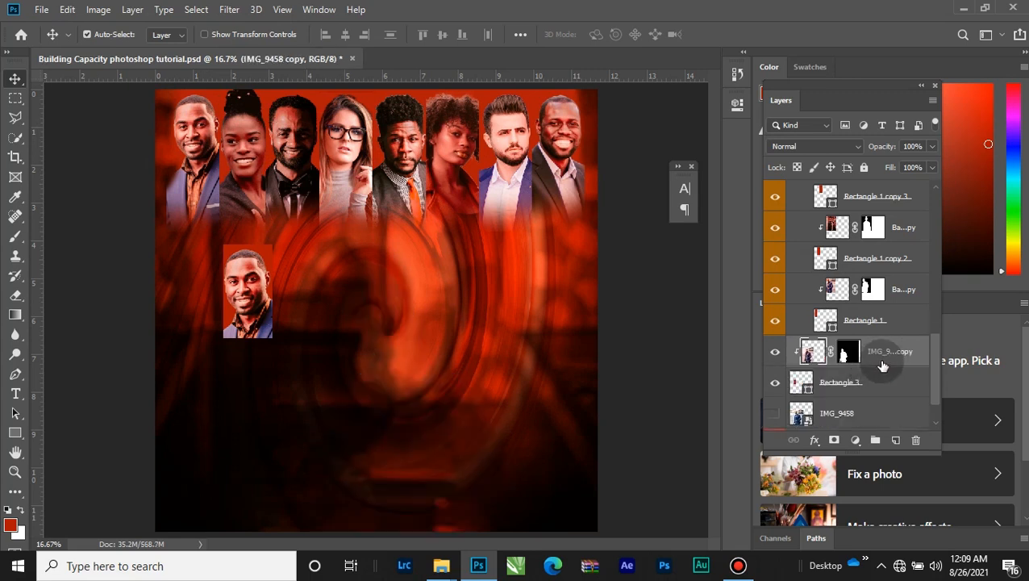
key(Delete)
key(Delete)
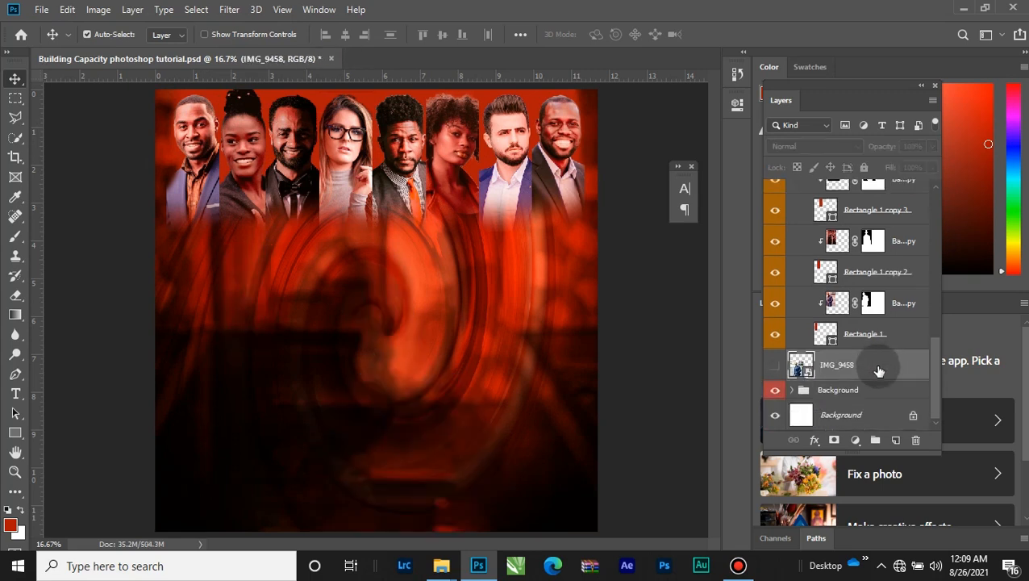
key(Delete)
Step: Hide the four rightmost portraits and their red rectangles in the images group one by one to review the clipping structure
scroll(883, 369, up, 5)
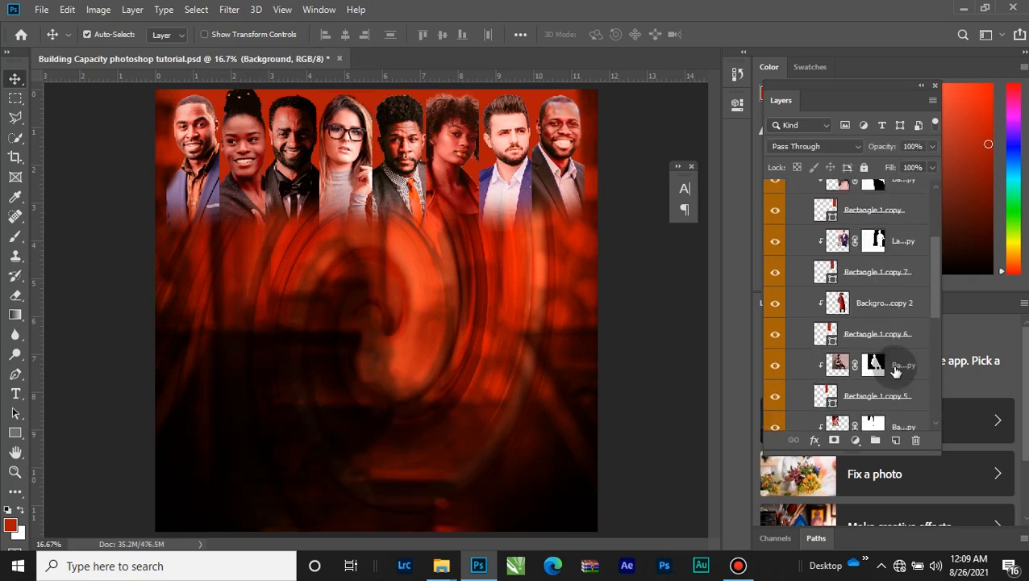
scroll(891, 359, up, 3)
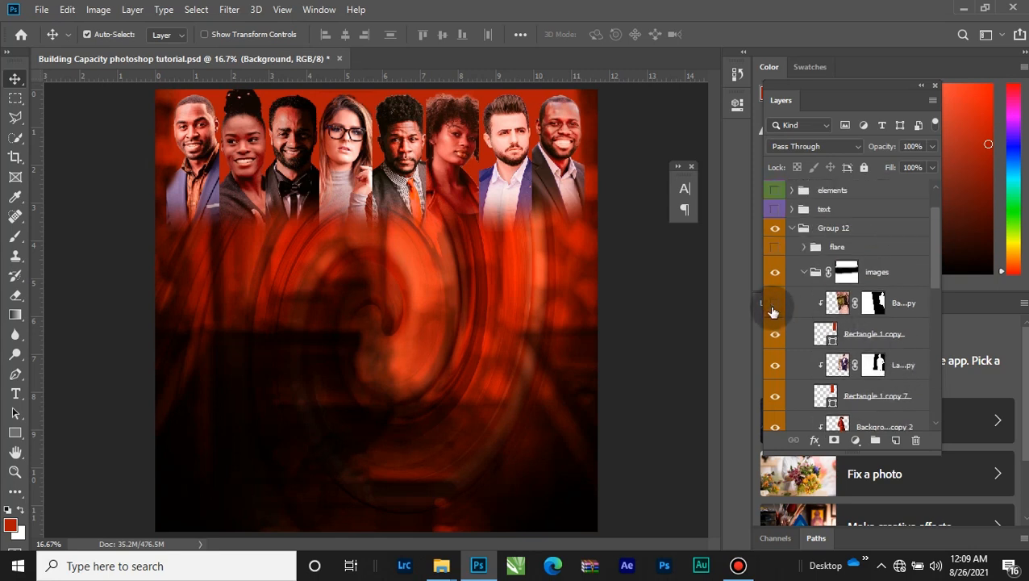
click(773, 307)
click(773, 337)
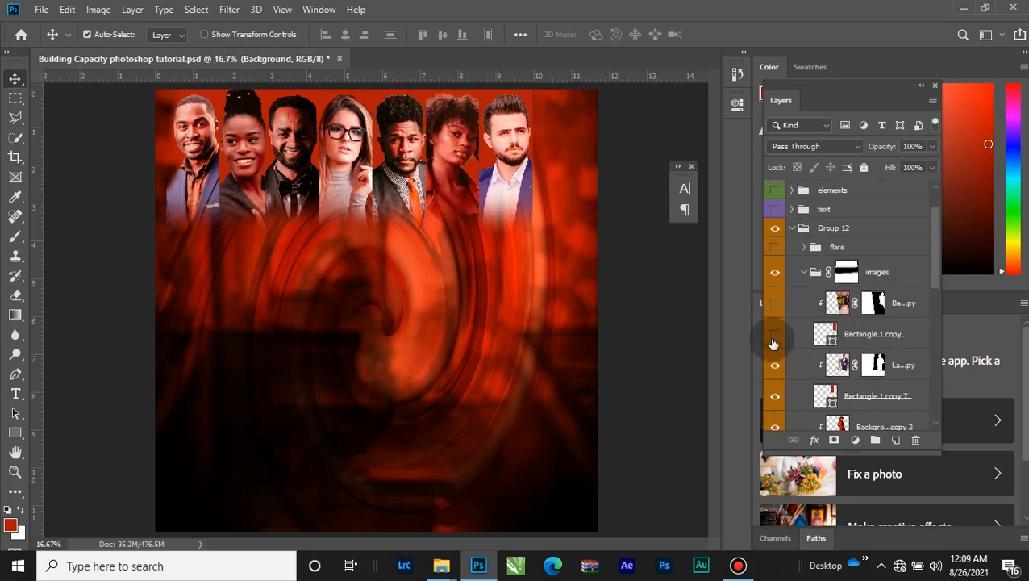
click(775, 367)
click(775, 398)
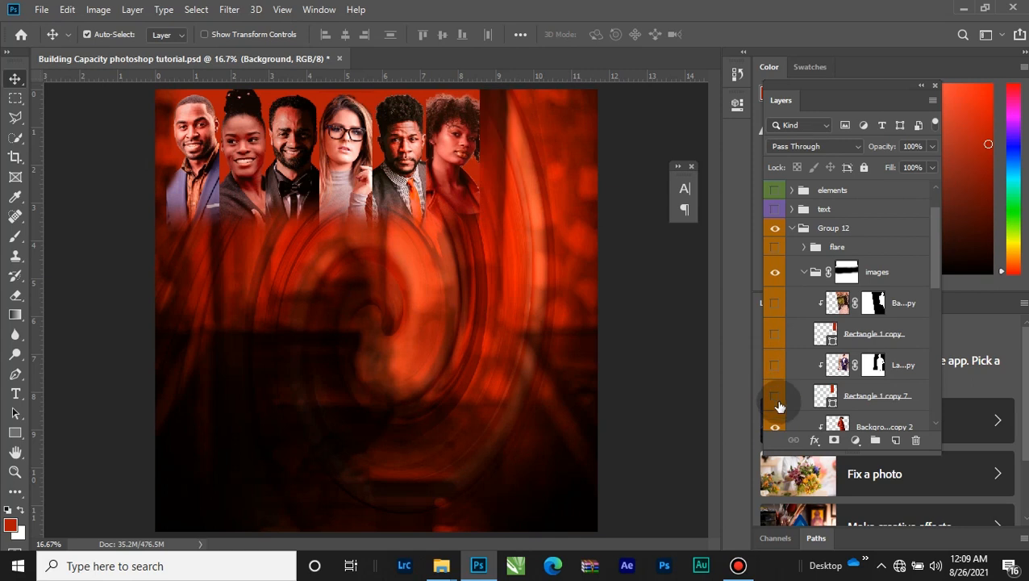
scroll(776, 420, down, 2)
click(774, 364)
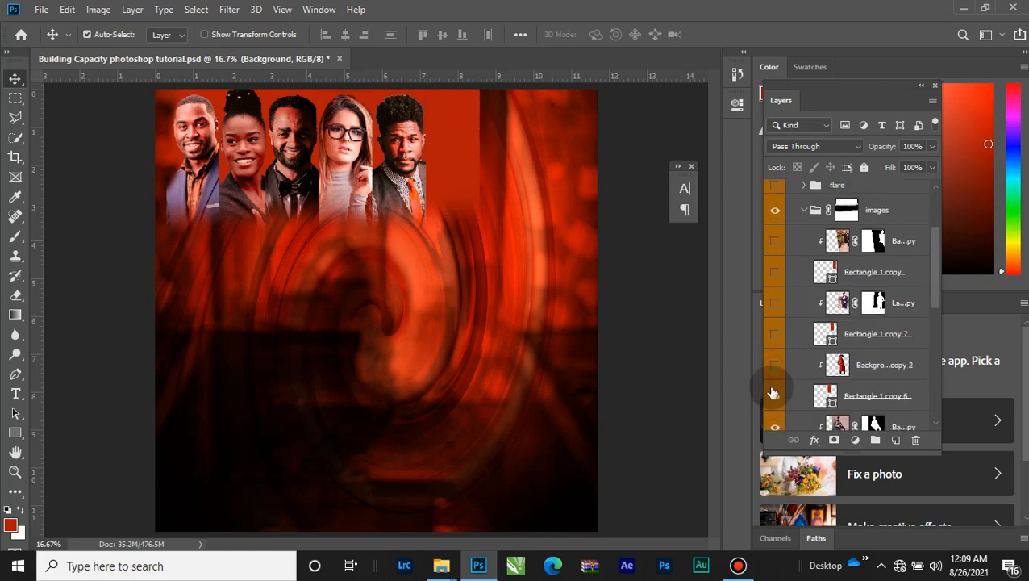
click(772, 394)
scroll(775, 395, down, 2)
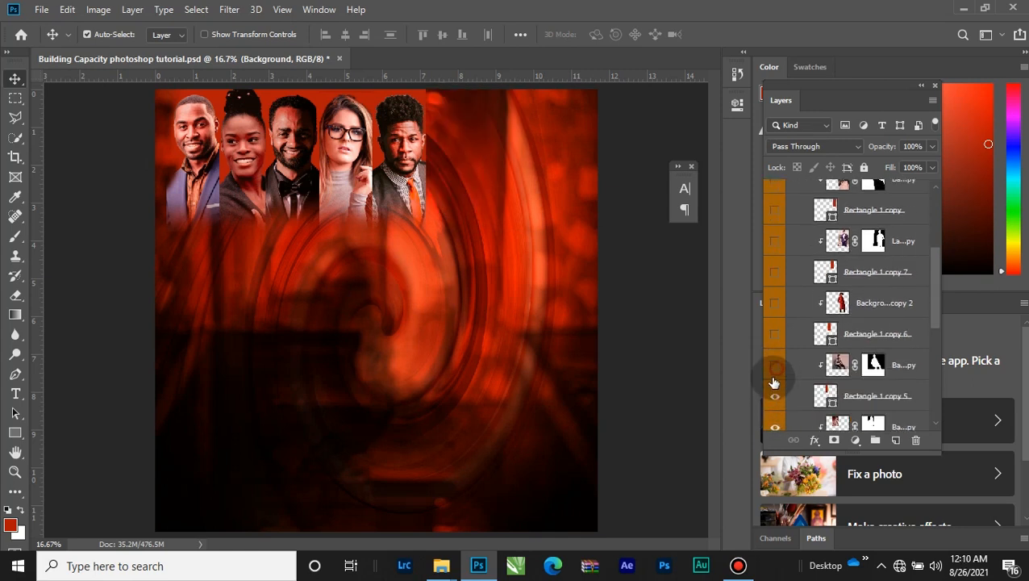
click(774, 364)
click(774, 395)
Step: Show the hidden portraits and their red rectangles in the images group again, one layer at a time
click(774, 395)
click(774, 364)
click(774, 334)
click(774, 302)
click(775, 271)
scroll(783, 291, up, 2)
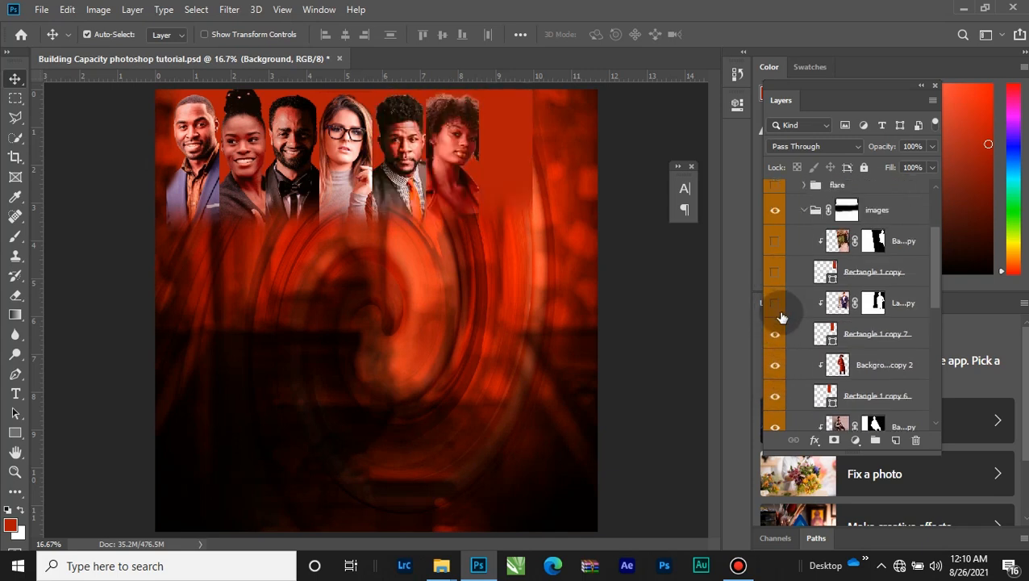
click(776, 305)
click(776, 273)
click(774, 240)
Step: Collapse the images group and compare the flyer with and without it by toggling its visibility
scroll(810, 258, up, 1)
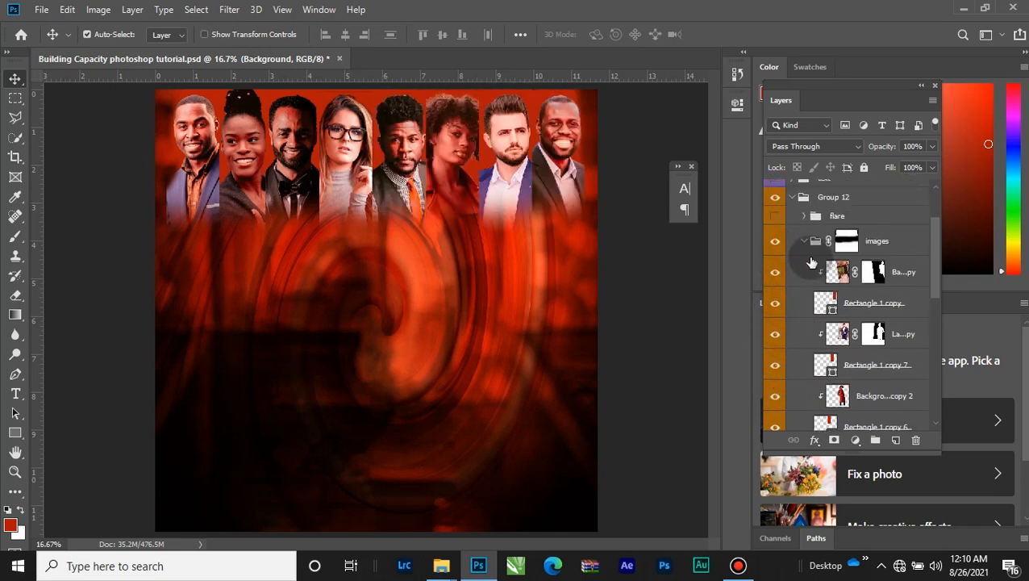
click(803, 240)
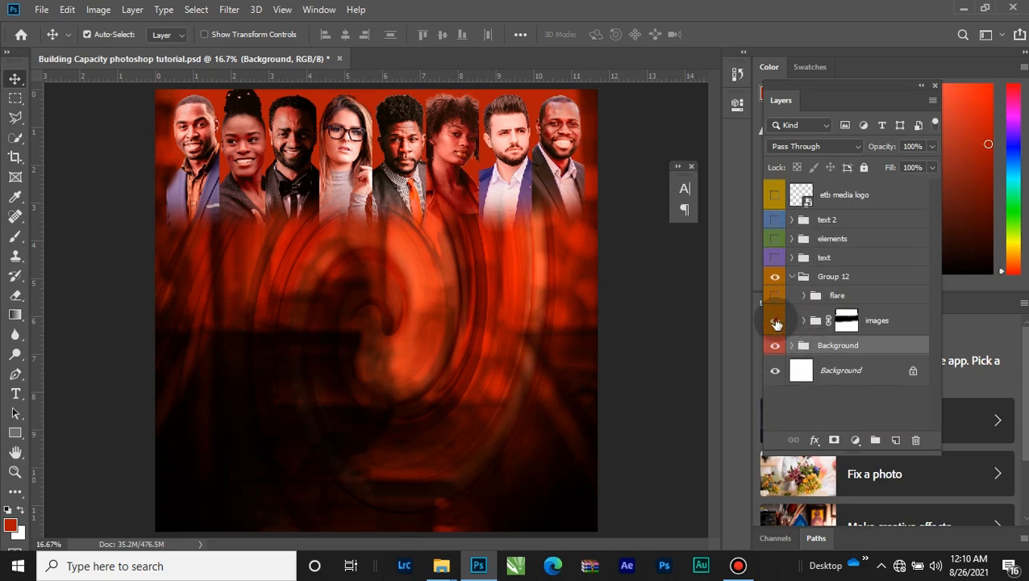
click(775, 321)
click(775, 321)
Step: Select the layer mask of the images group and look over its mask commands
click(847, 323)
right_click(846, 326)
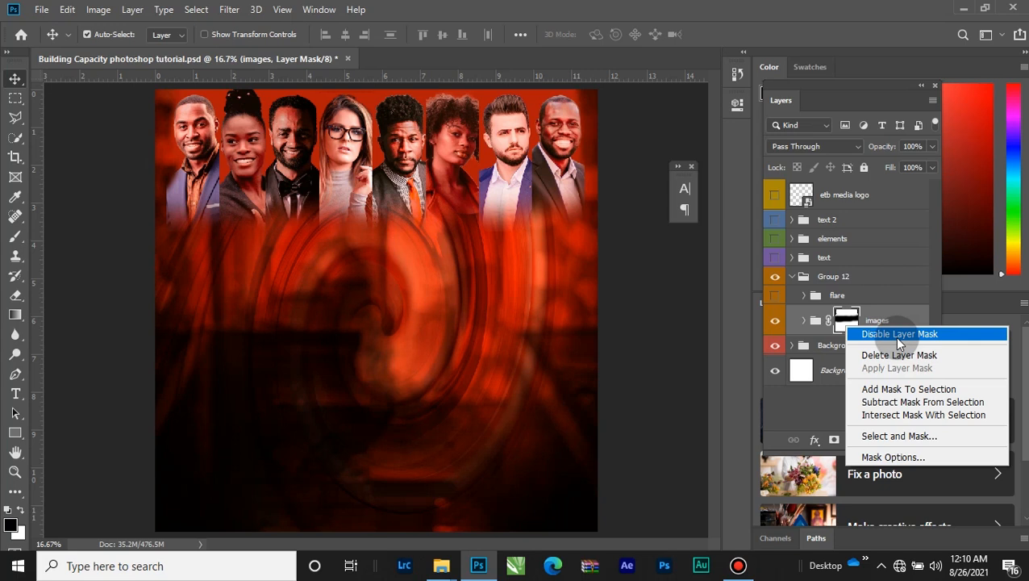
key(Escape)
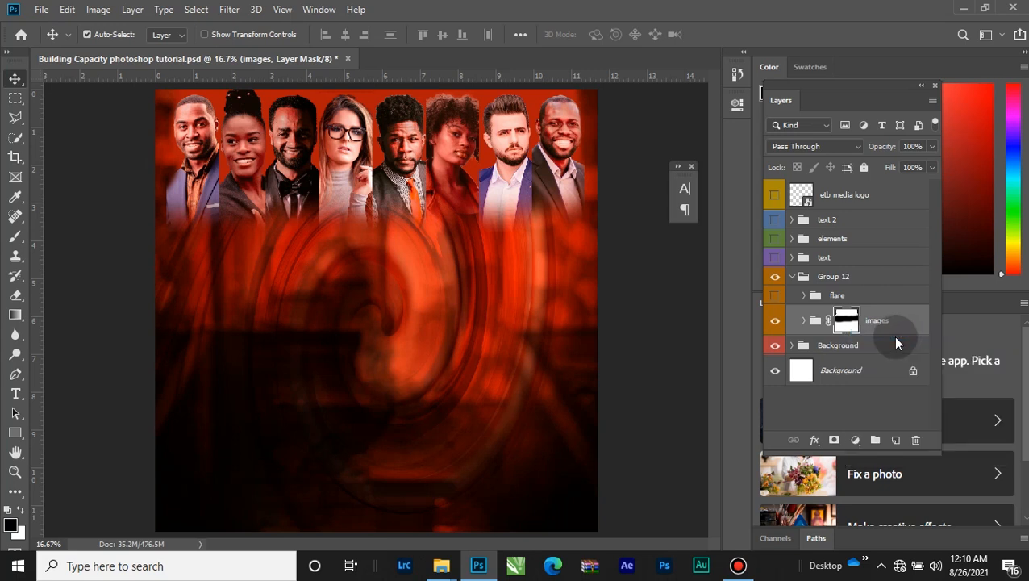
Step: Disable the layer mask of the images group and duplicate the group
shift+click(844, 321)
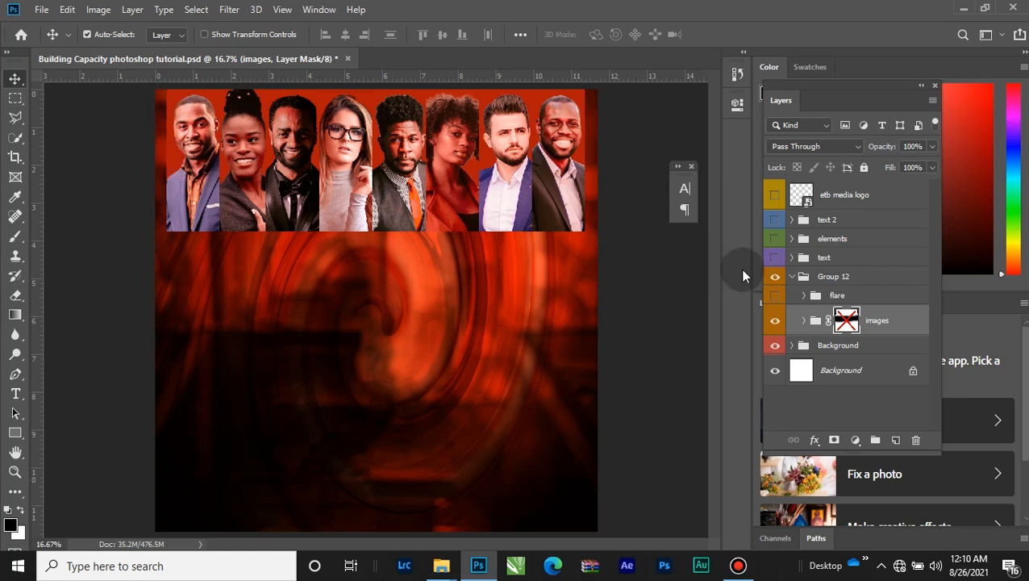
right_click(846, 320)
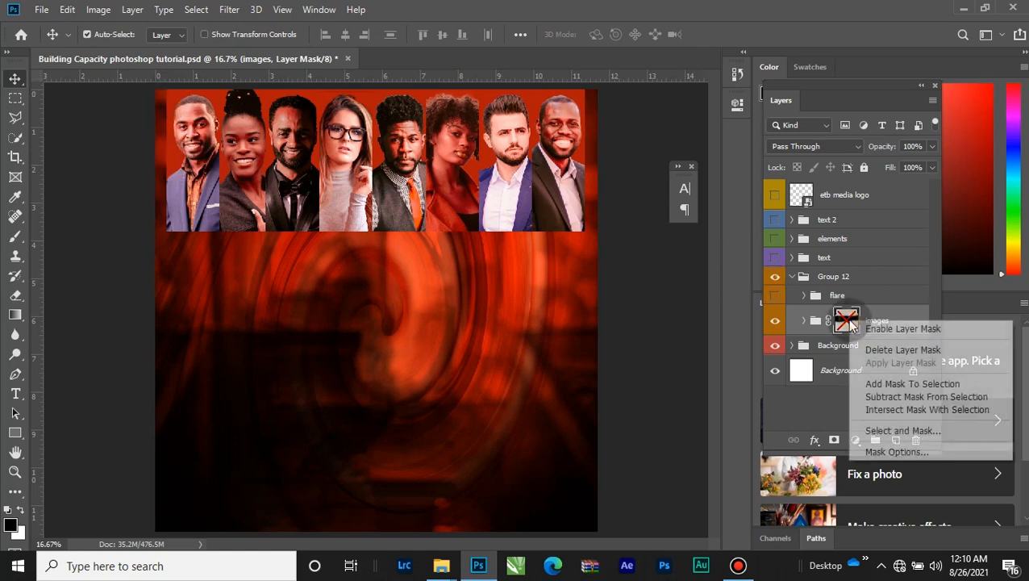
click(898, 319)
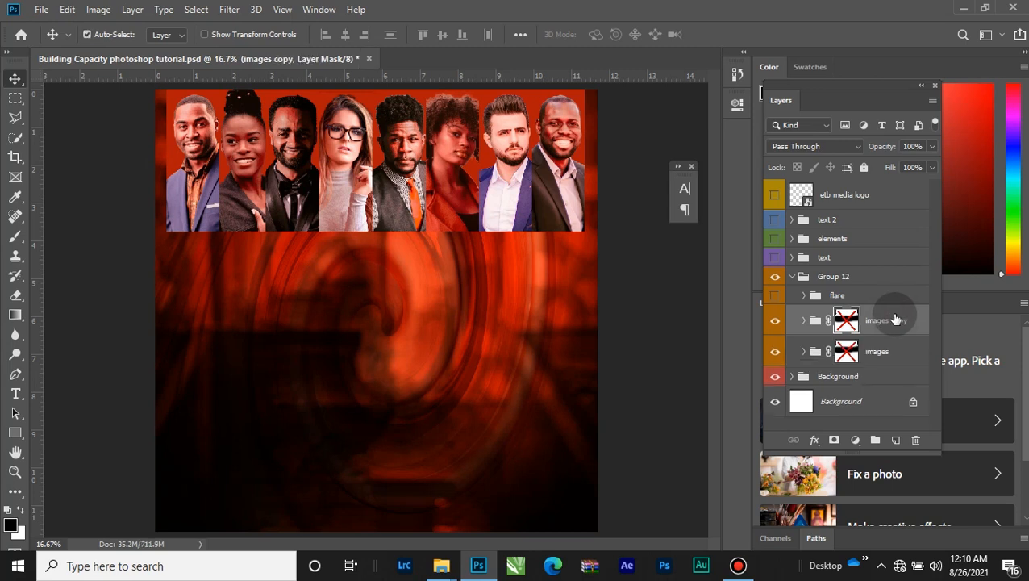
Step: Delete the disabled layer mask from the images copy group
right_click(845, 320)
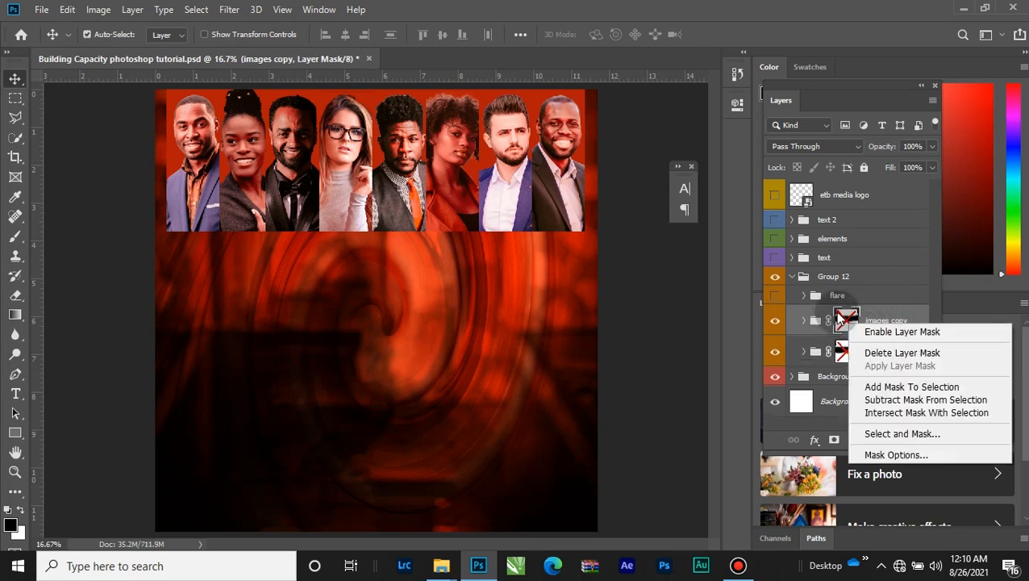
click(839, 320)
right_click(835, 312)
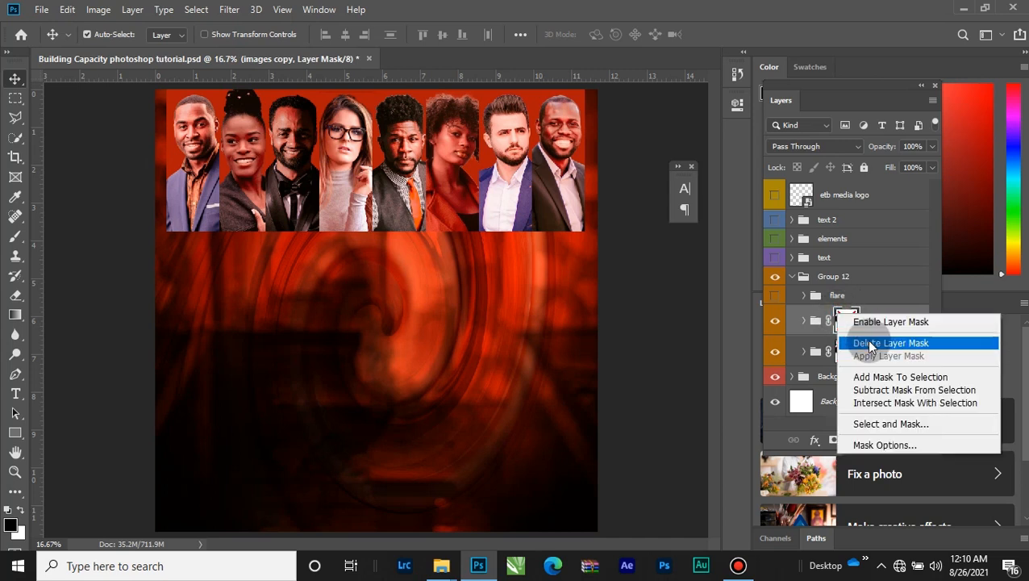
click(870, 343)
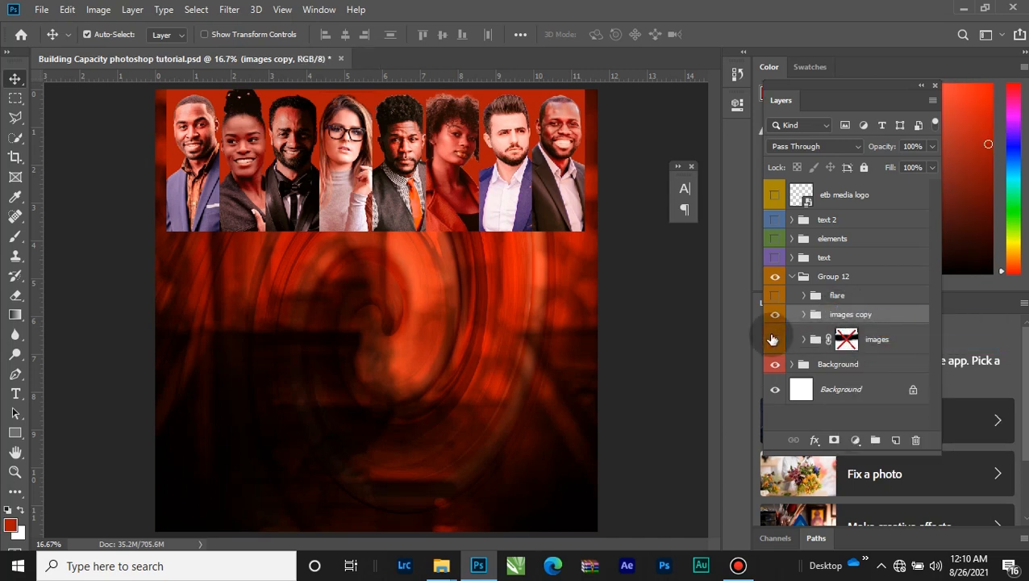
Step: Hide the original images group and add a blank white layer mask to the images copy group
click(773, 338)
click(775, 315)
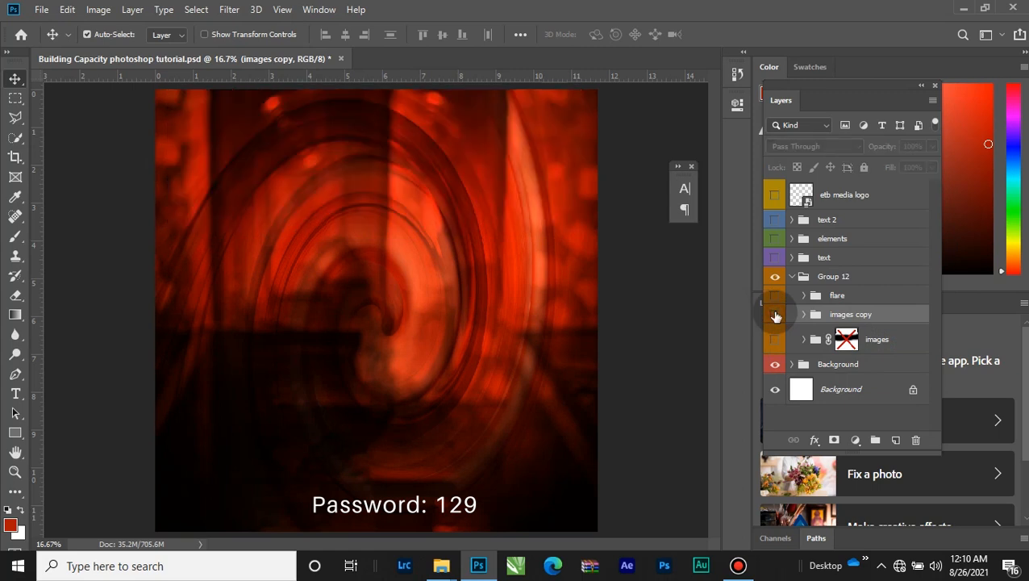
click(775, 316)
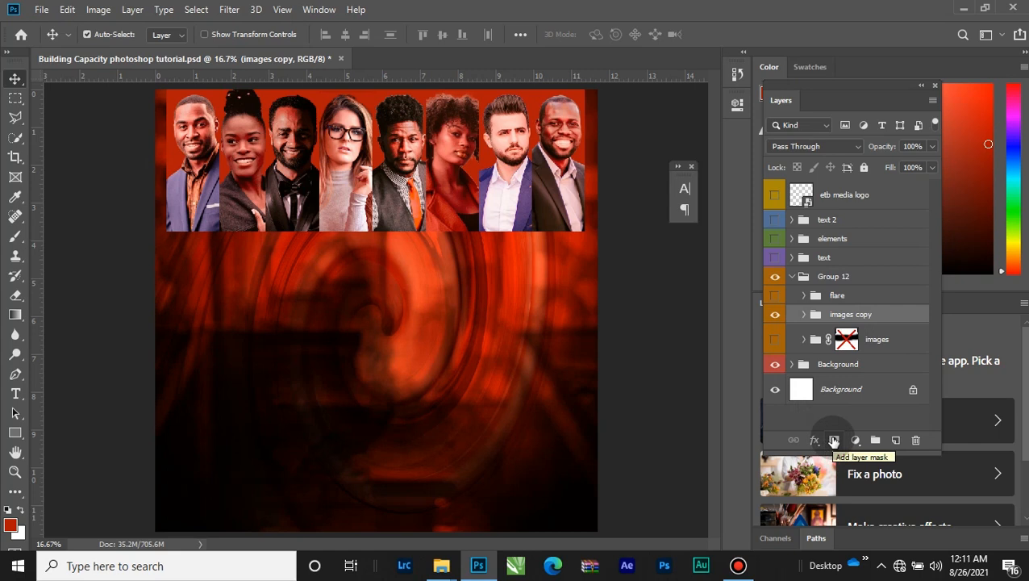
click(833, 439)
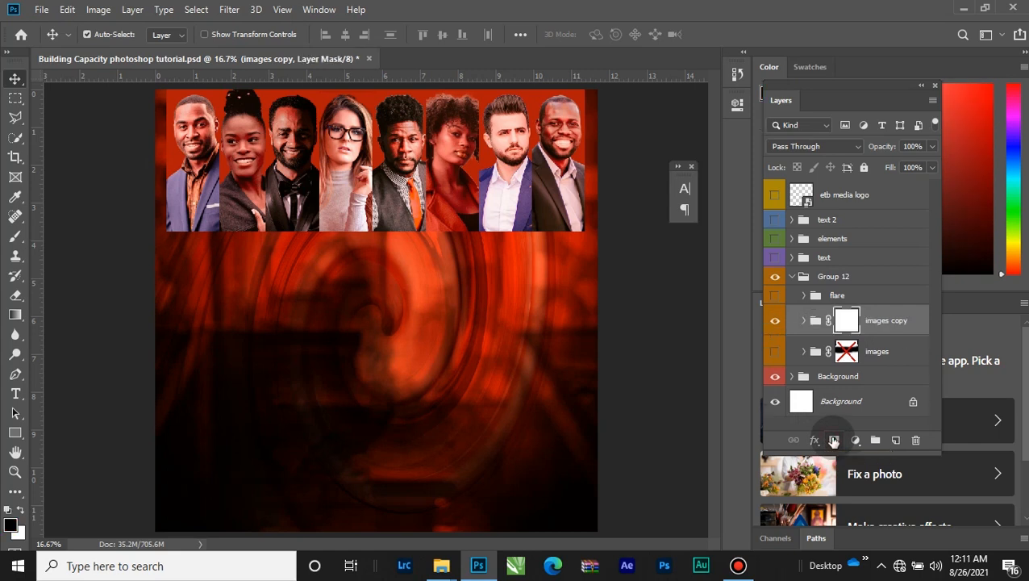
click(775, 321)
click(775, 321)
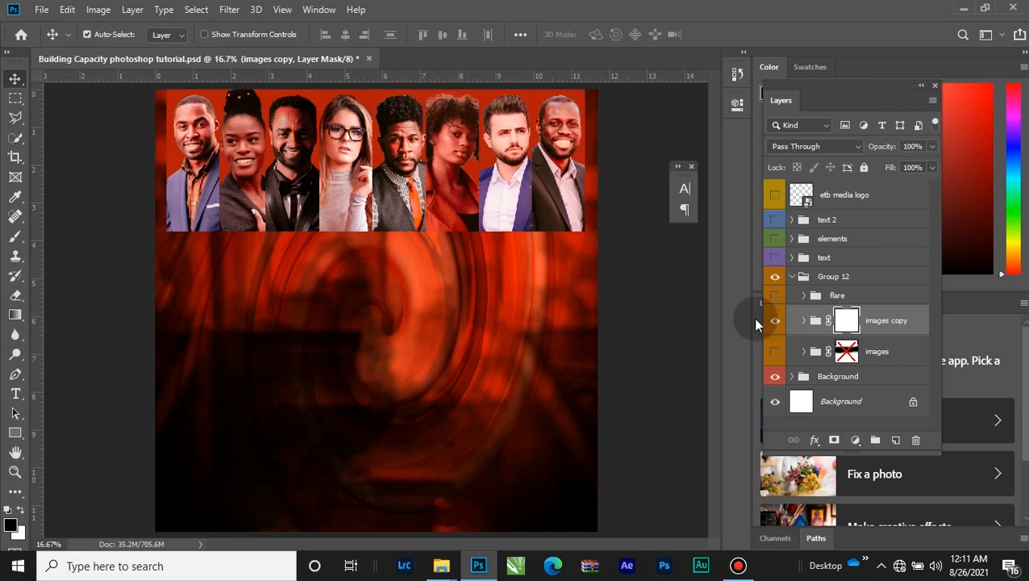
Step: Activate the Brush tool and set the foreground color to black, 000000, for painting on the mask
click(14, 235)
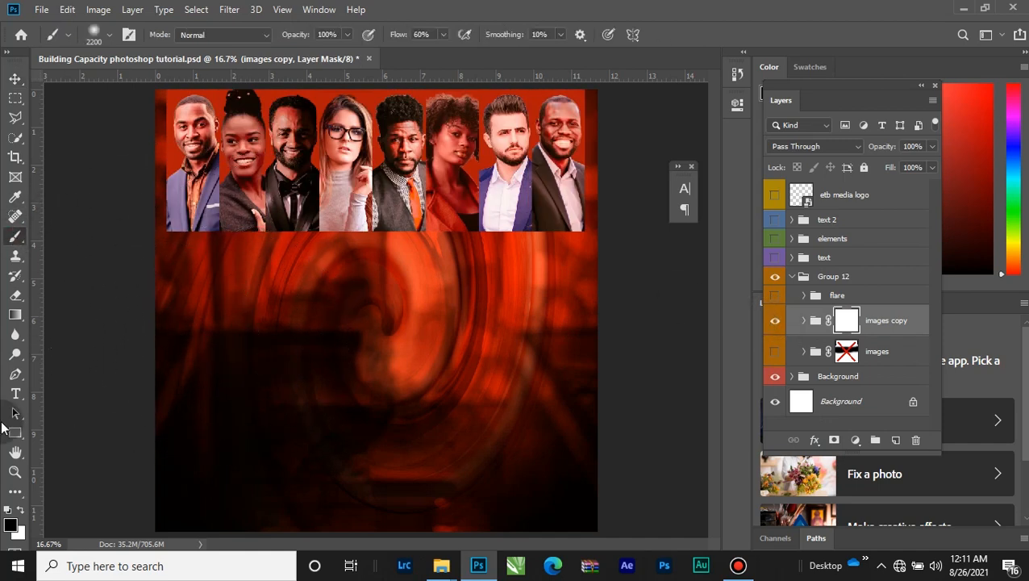
click(12, 526)
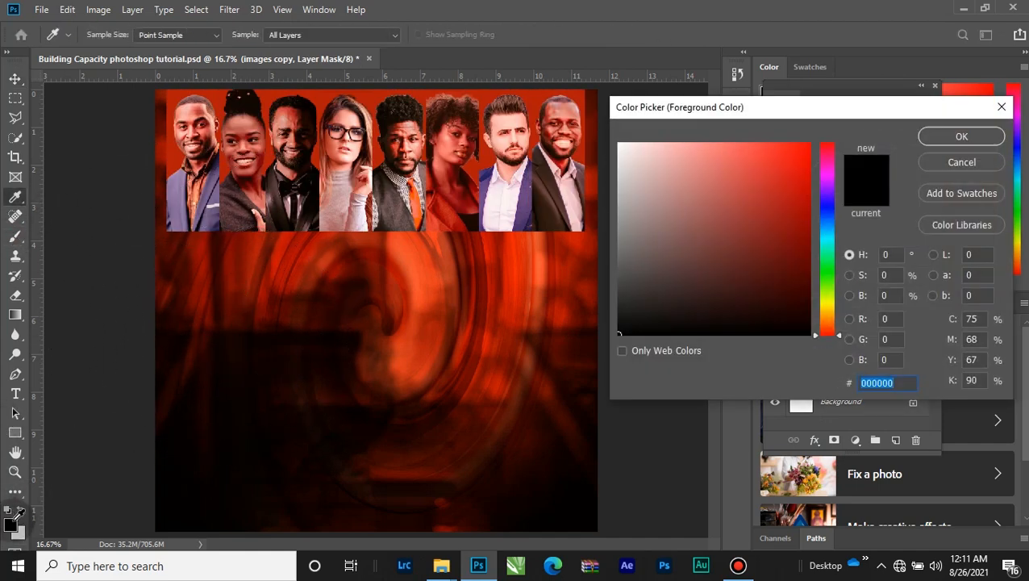
click(668, 333)
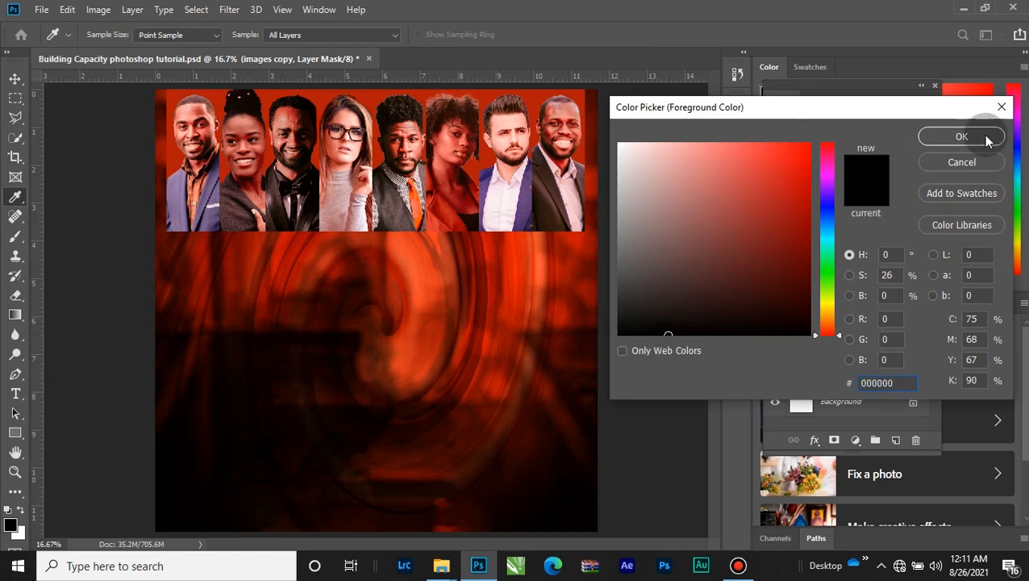
click(894, 383)
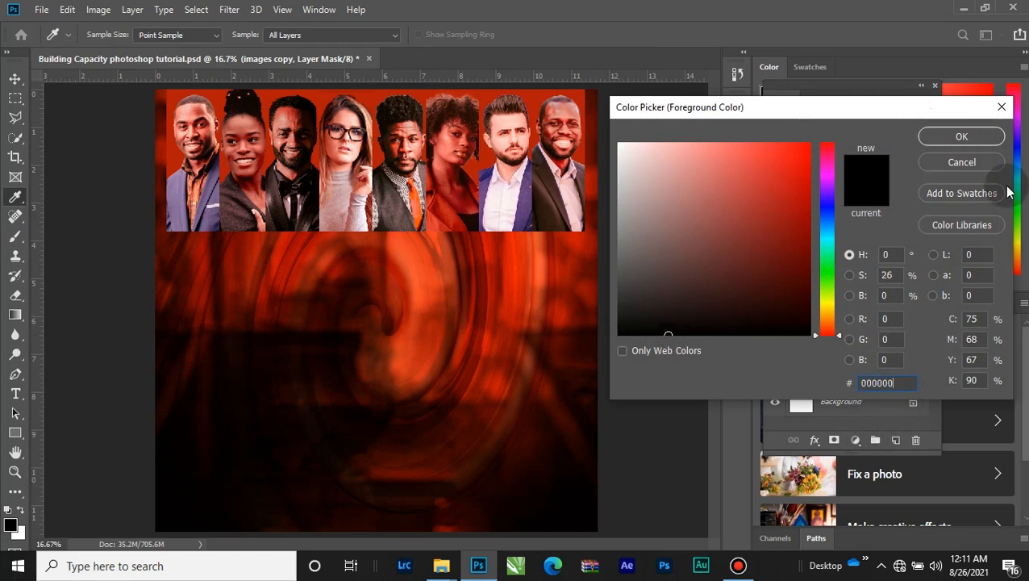
click(960, 136)
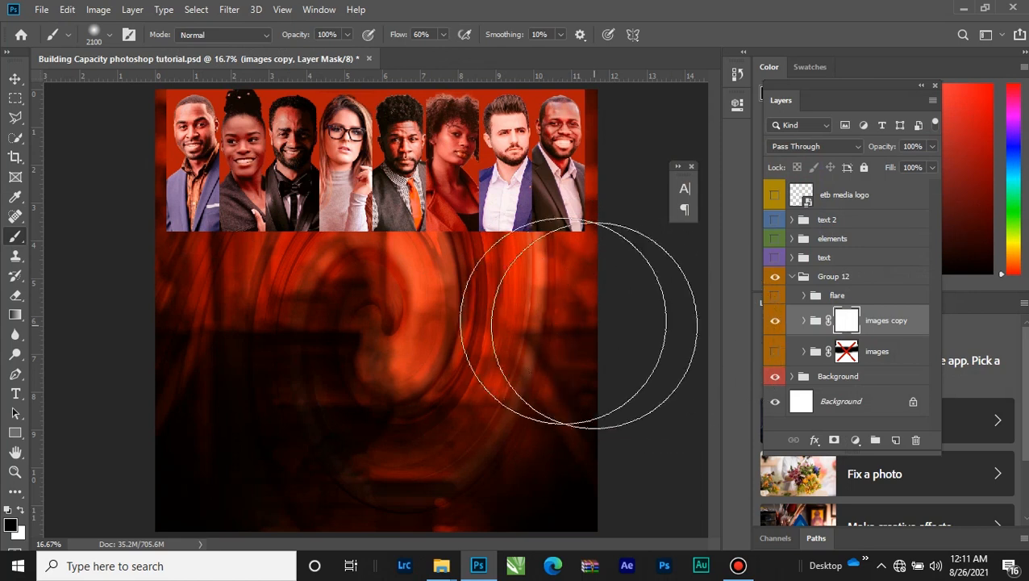
Step: Reduce the soft round brush to 369 px, keeping its hardness at 0%
key(bracketleft)
key(bracketleft)
key(bracketleft)
key(bracketleft)
key(bracketleft)
key(bracketleft)
key(bracketleft)
key(bracketleft)
key(bracketleft)
key(bracketleft)
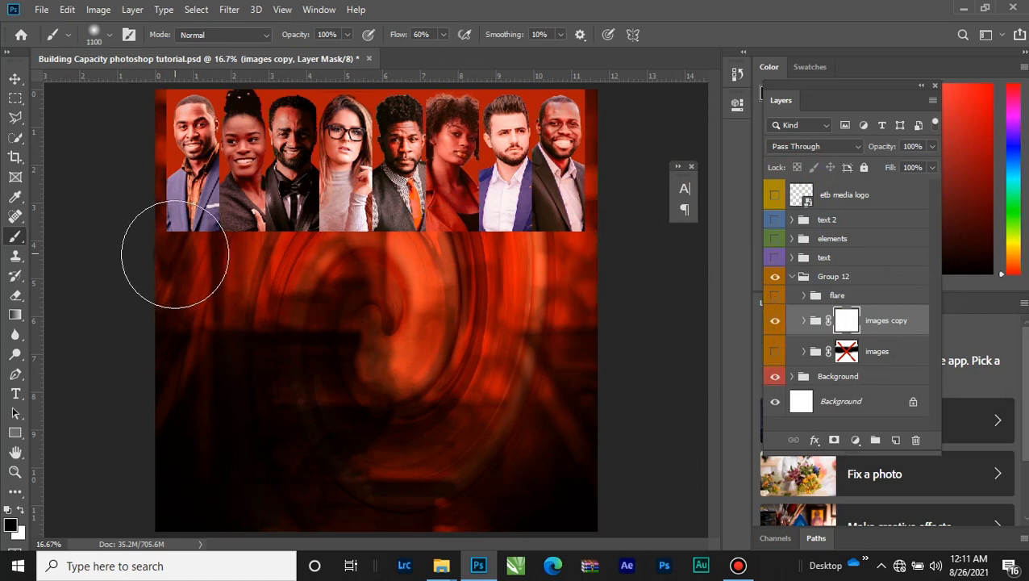
key(bracketleft)
key(bracketleft)
key(bracketleft)
click(70, 34)
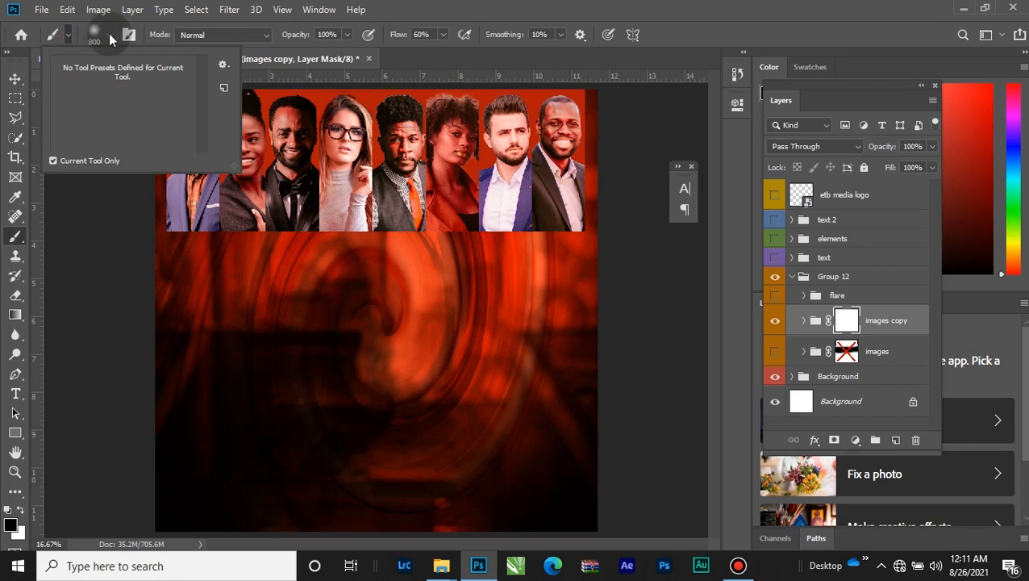
click(109, 35)
drag(171, 82, 169, 82)
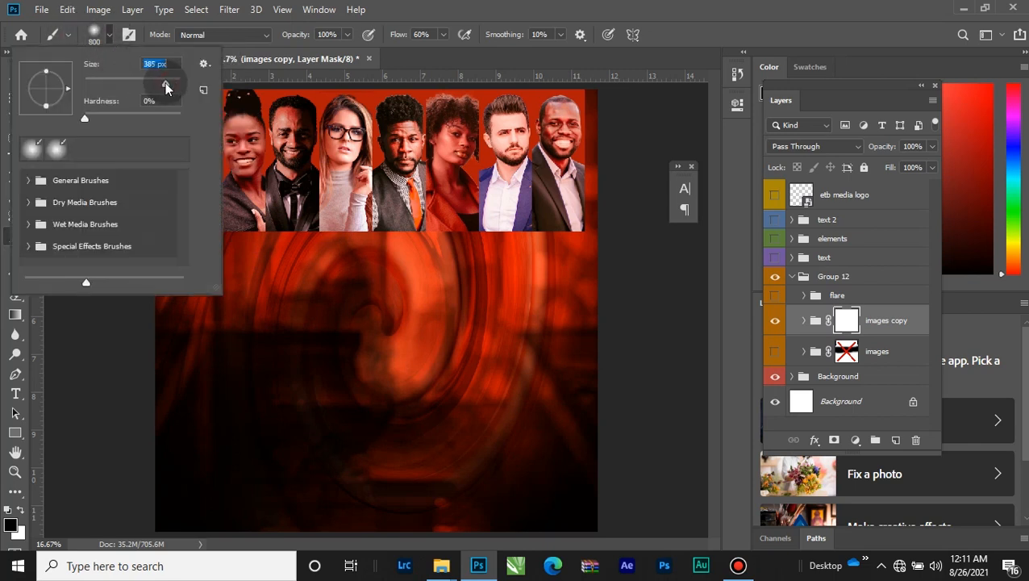
click(276, 229)
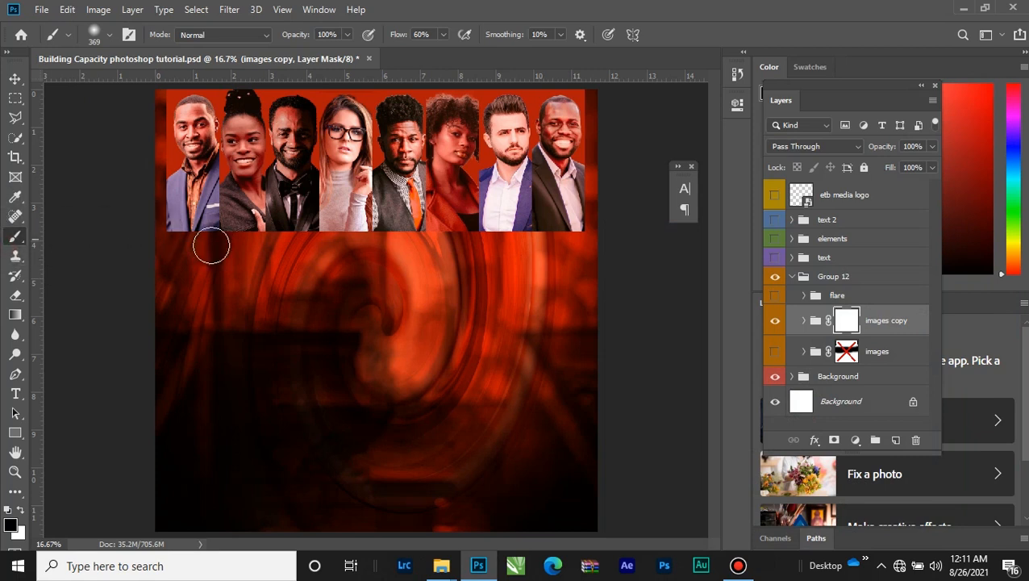
Step: Enlarge the brush to 600 px and paint the images copy mask along the portraits' bottom edge to fade it into the background
key(bracketright)
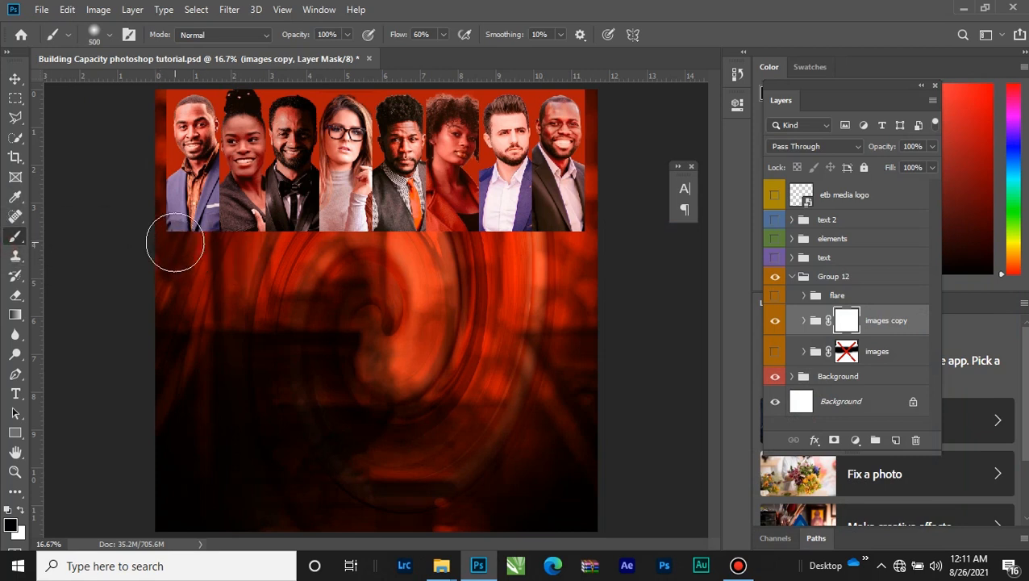
mouse_move(179, 232)
mouse_down()
mouse_move(228, 241)
mouse_move(148, 238)
mouse_move(229, 248)
mouse_up()
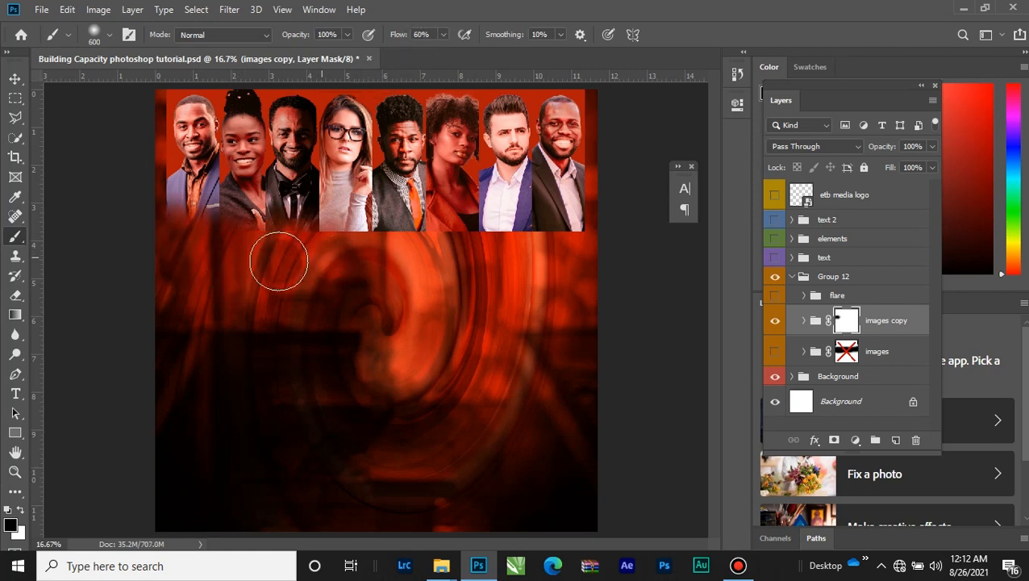
mouse_move(395, 257)
mouse_down()
mouse_move(285, 262)
mouse_move(604, 247)
mouse_move(585, 254)
mouse_move(612, 242)
mouse_move(574, 242)
mouse_up()
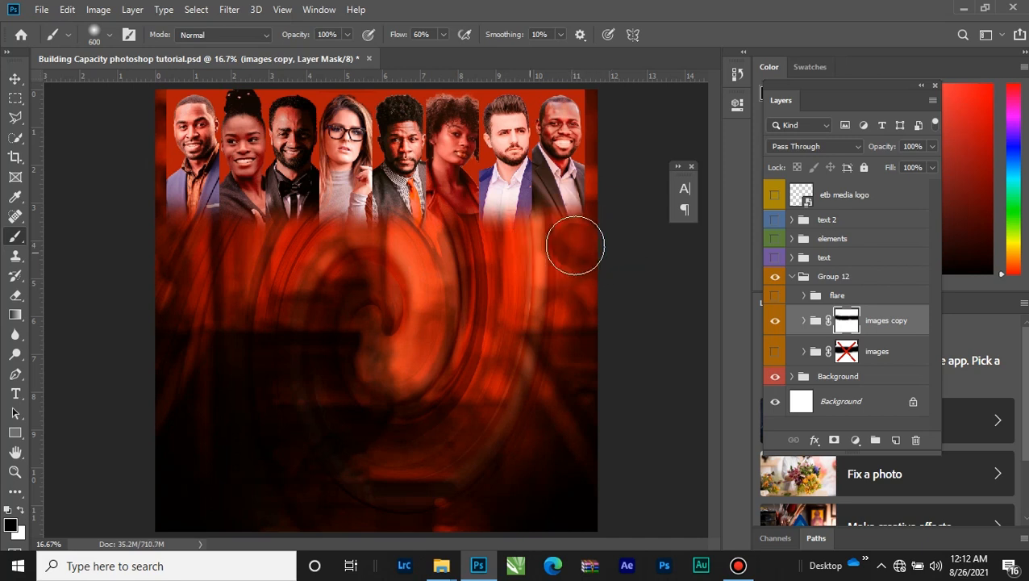
mouse_move(162, 245)
mouse_down()
mouse_move(247, 255)
mouse_move(461, 244)
mouse_move(301, 249)
mouse_move(518, 254)
mouse_up()
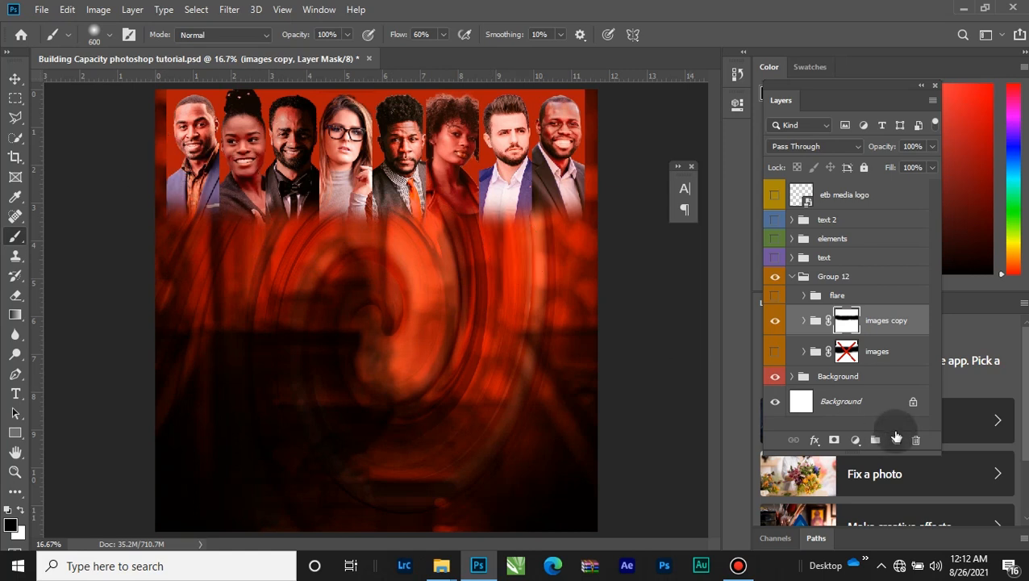
Step: Soften the hard right edge of the portrait row on the images copy mask with a black brush of 100 to 125 px
key(ctrl+plus)
key(ctrl+plus)
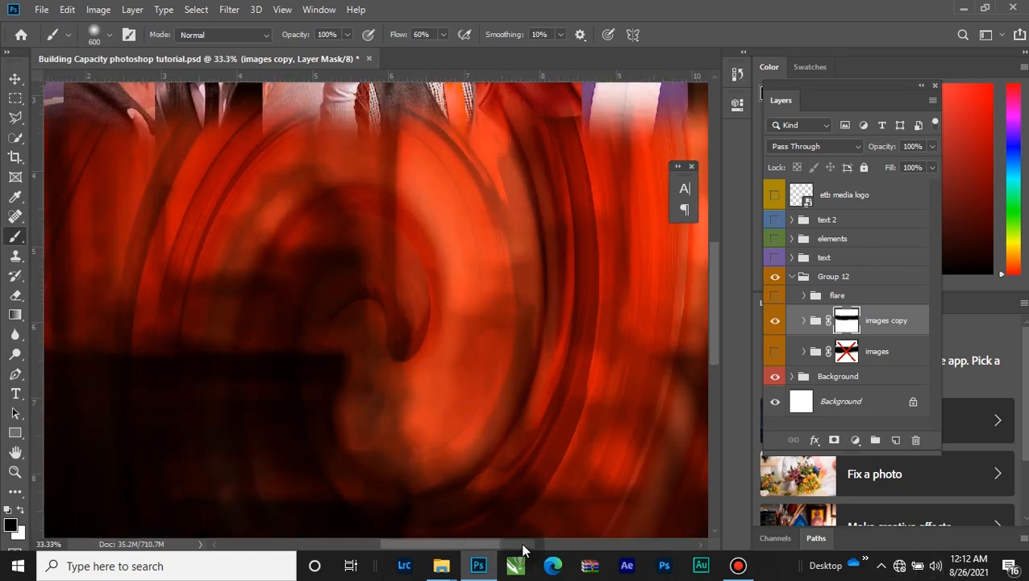
drag(523, 549, 580, 542)
scroll(491, 455, up, 5)
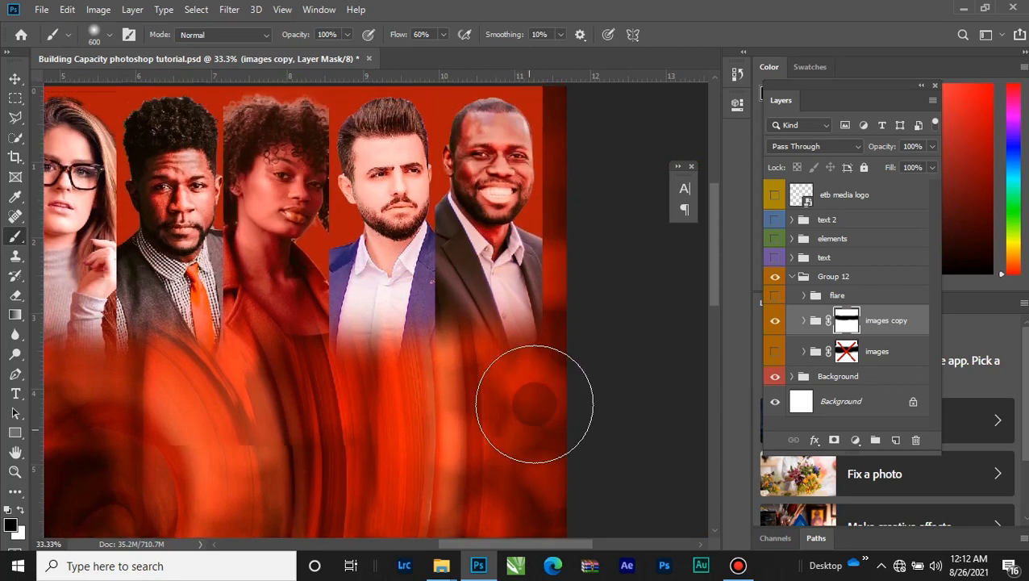
scroll(556, 403, up, 3)
key(bracketleft)
key(bracketleft)
key(bracketleft)
key(bracketleft)
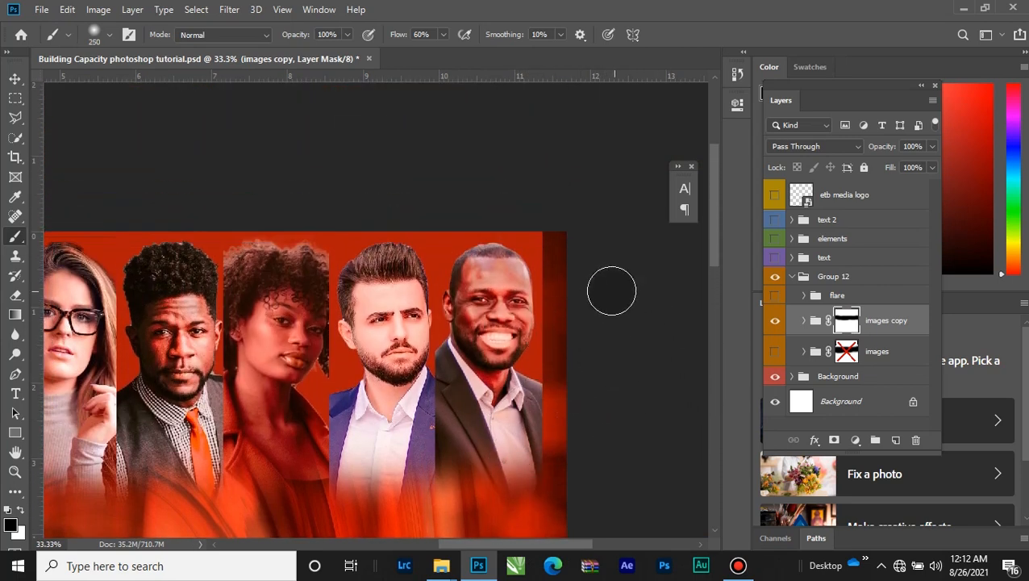
key(ctrl+plus)
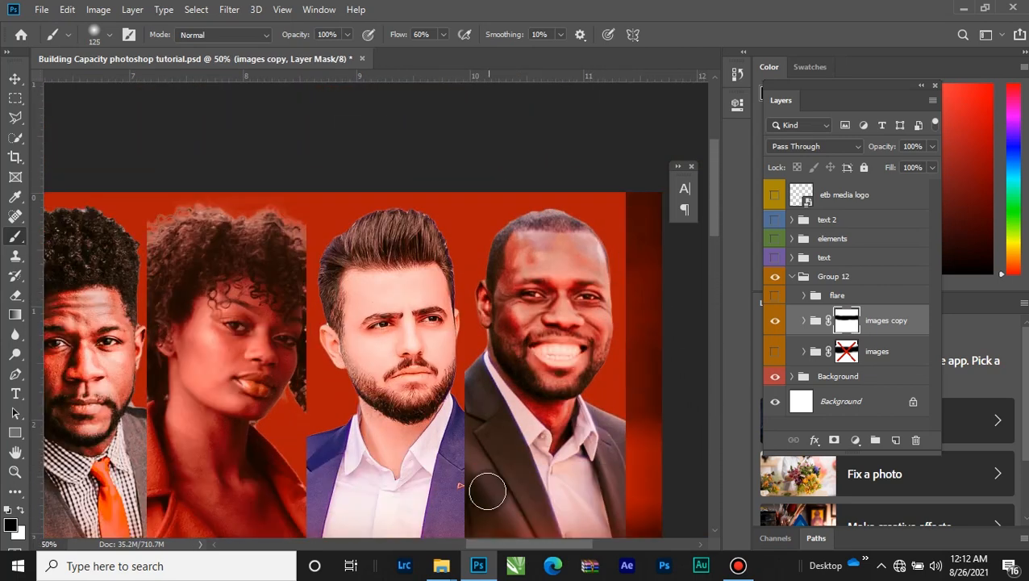
drag(523, 547, 551, 545)
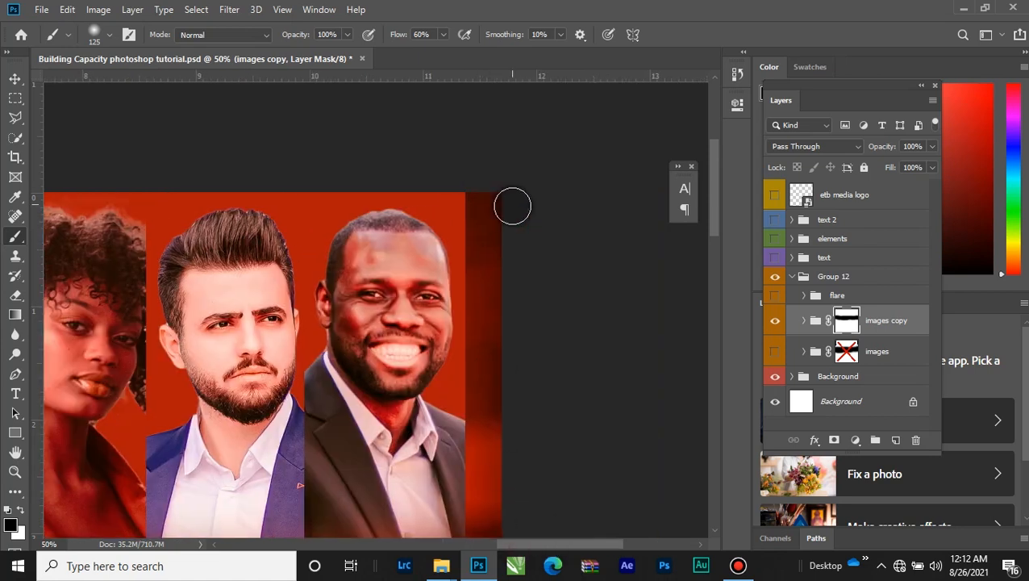
key(bracketleft)
key(bracketleft)
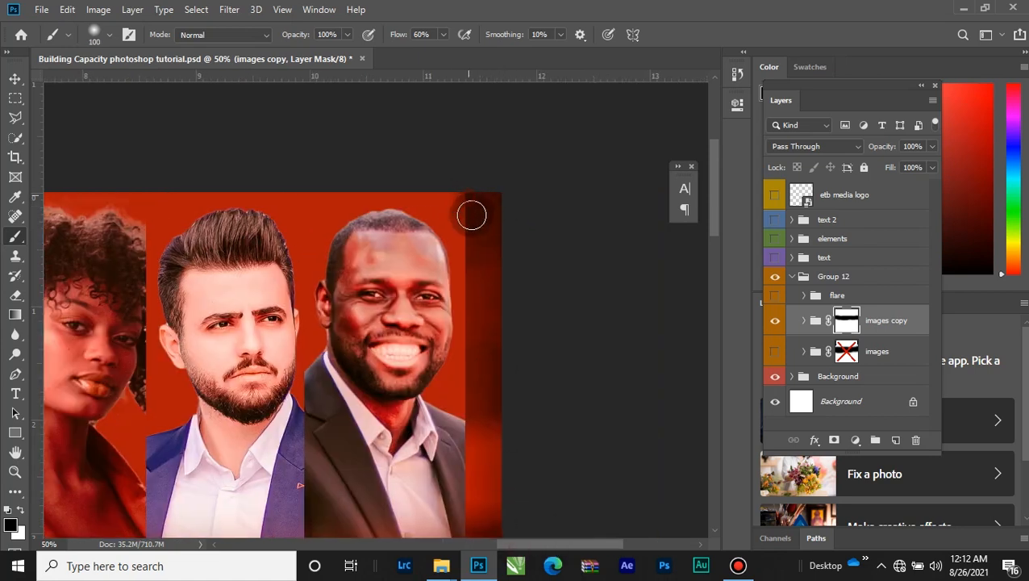
drag(472, 216, 481, 282)
key(bracketright)
key(bracketright)
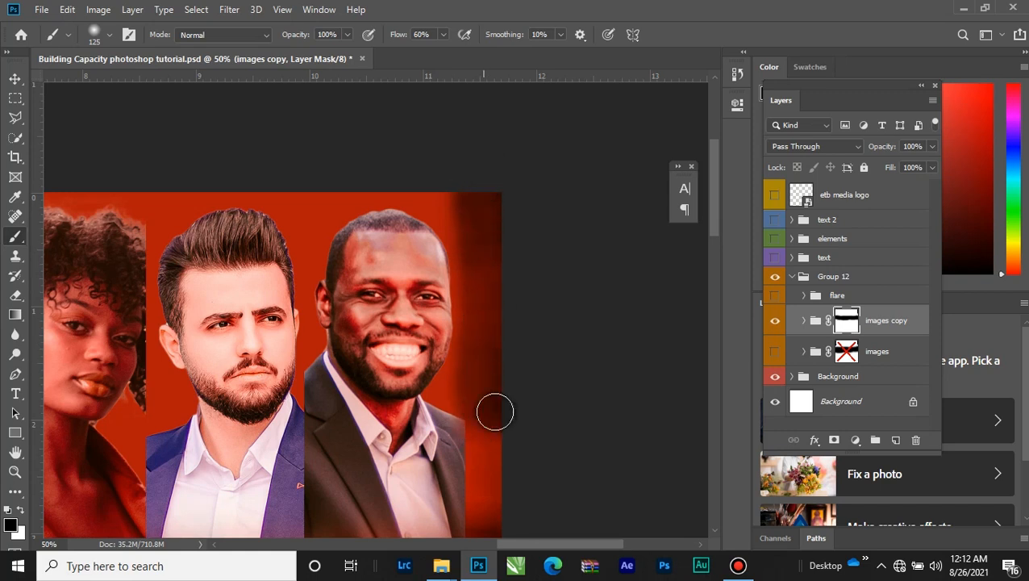
Step: Enable the original images group's layer mask to compare it with the new one, and leave only the images copy group visible
click(775, 320)
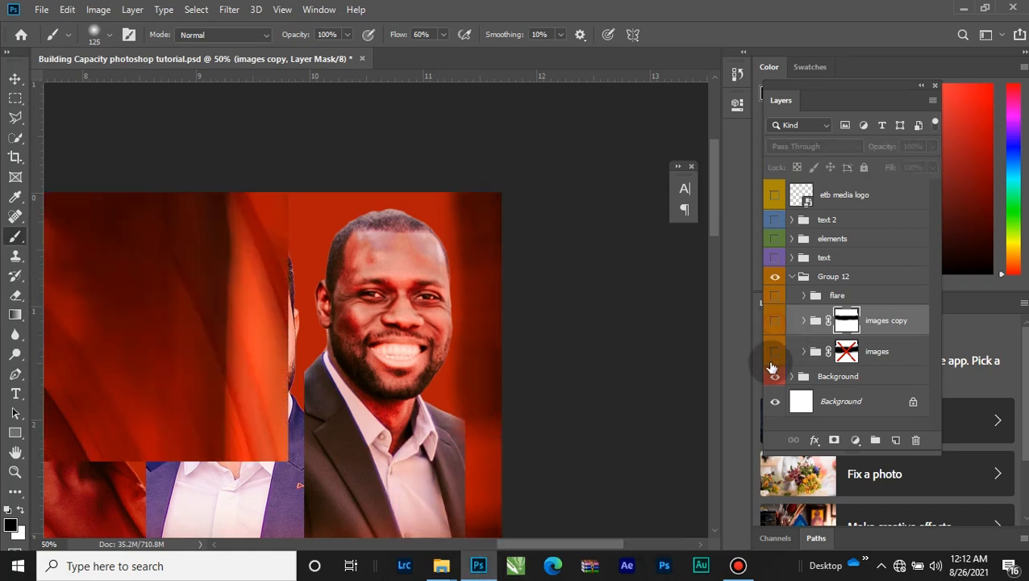
click(772, 361)
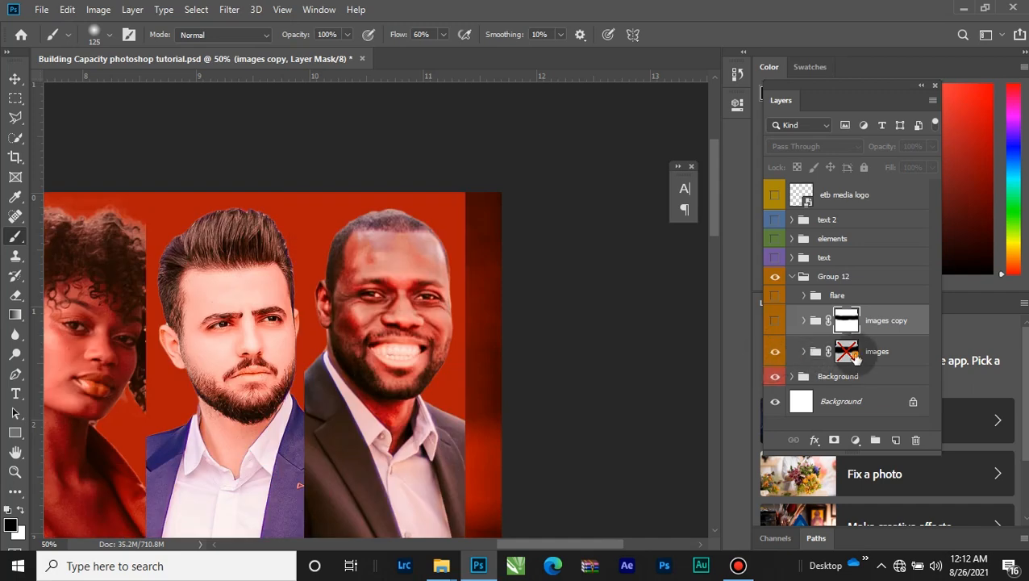
right_click(846, 351)
click(879, 364)
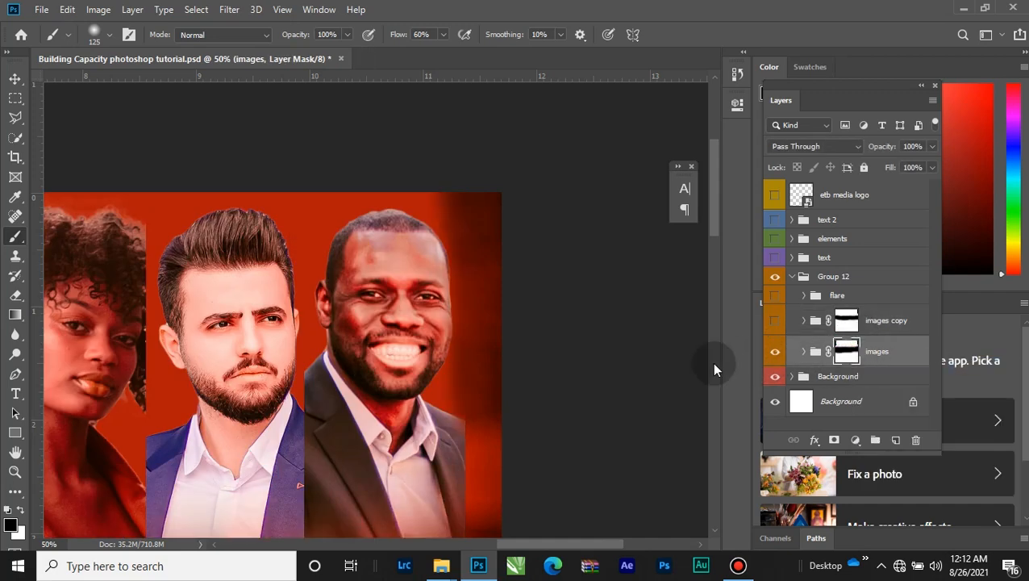
click(775, 352)
click(775, 321)
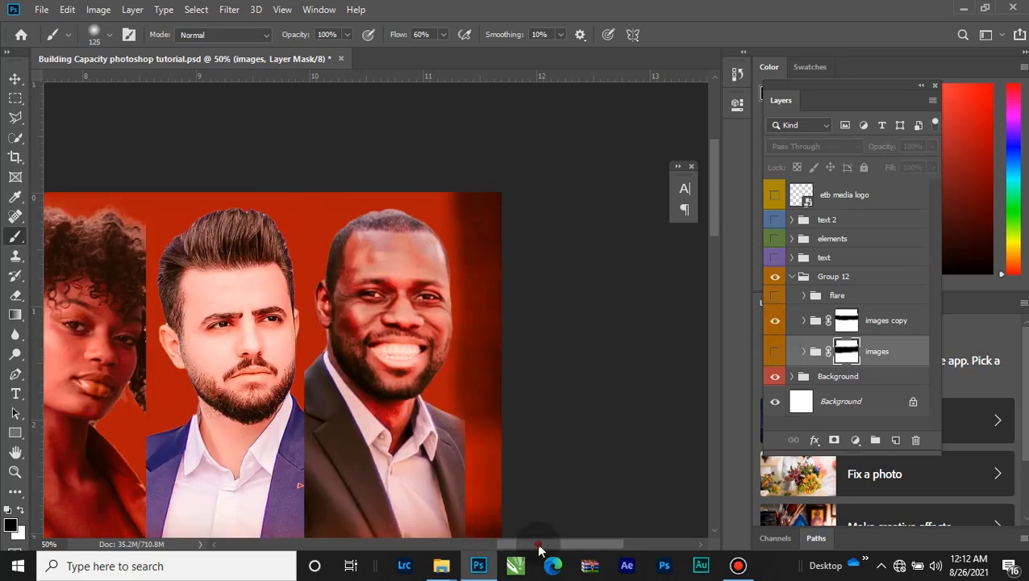
Step: Soften the hard left edge of the portrait row on the images copy mask with the 125 px black brush
drag(539, 546, 343, 526)
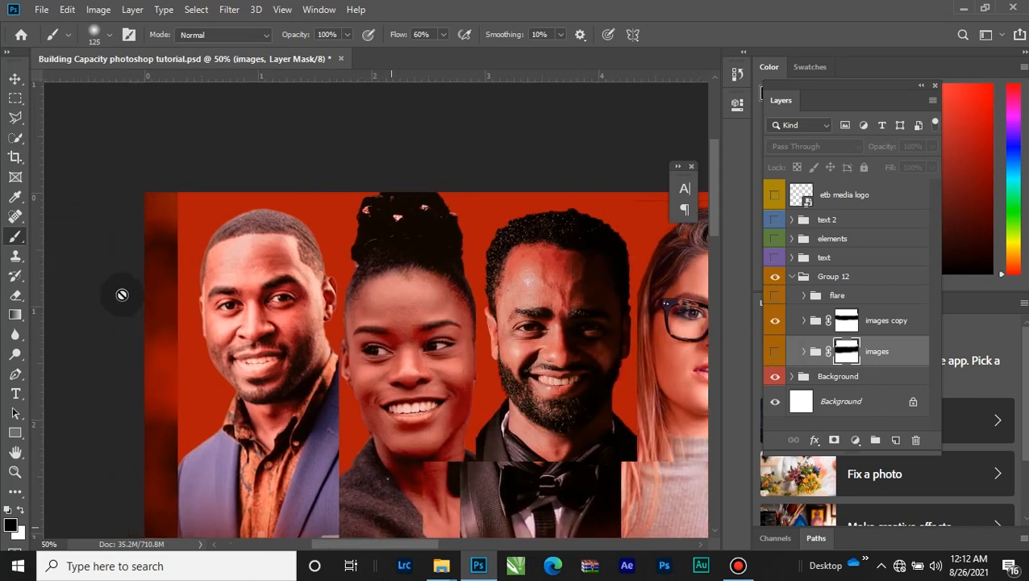
click(846, 320)
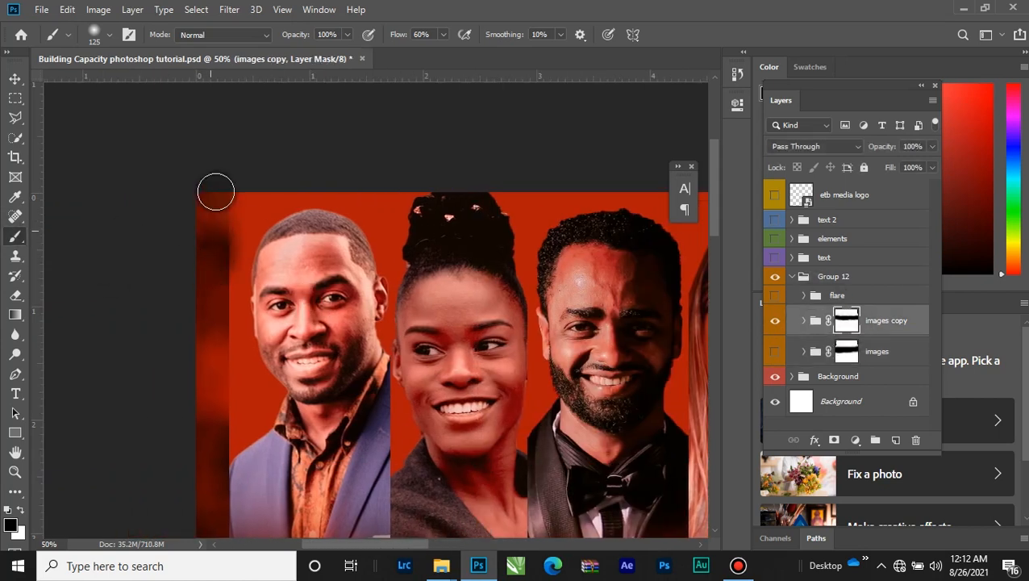
drag(216, 191, 218, 268)
drag(212, 309, 210, 350)
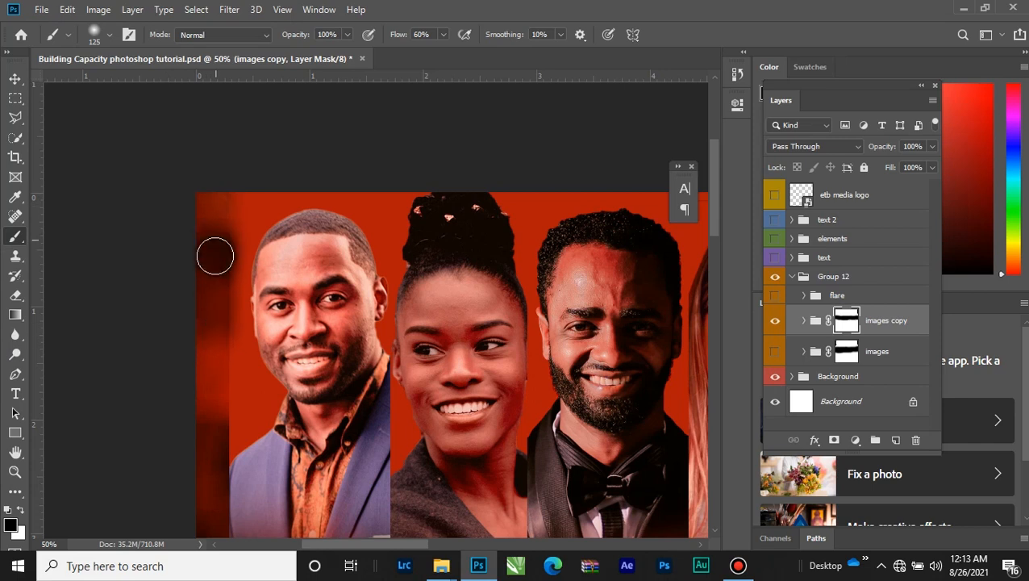
mouse_move(215, 256)
mouse_down()
mouse_move(207, 327)
mouse_move(232, 172)
mouse_move(212, 422)
mouse_move(226, 355)
mouse_move(209, 444)
mouse_move(230, 184)
mouse_move(217, 424)
mouse_up()
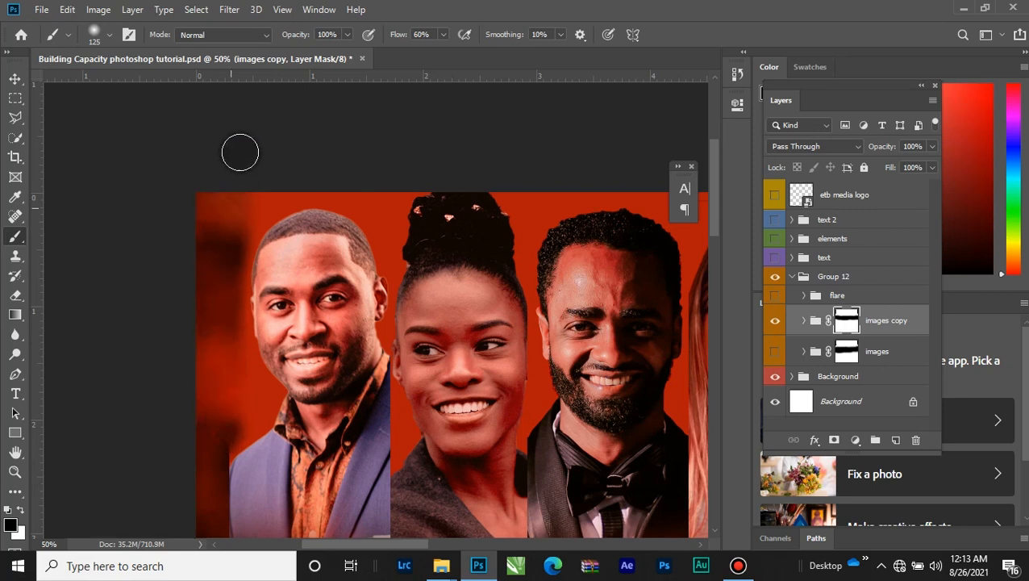
key(ctrl+minus)
key(ctrl+minus)
key(ctrl+minus)
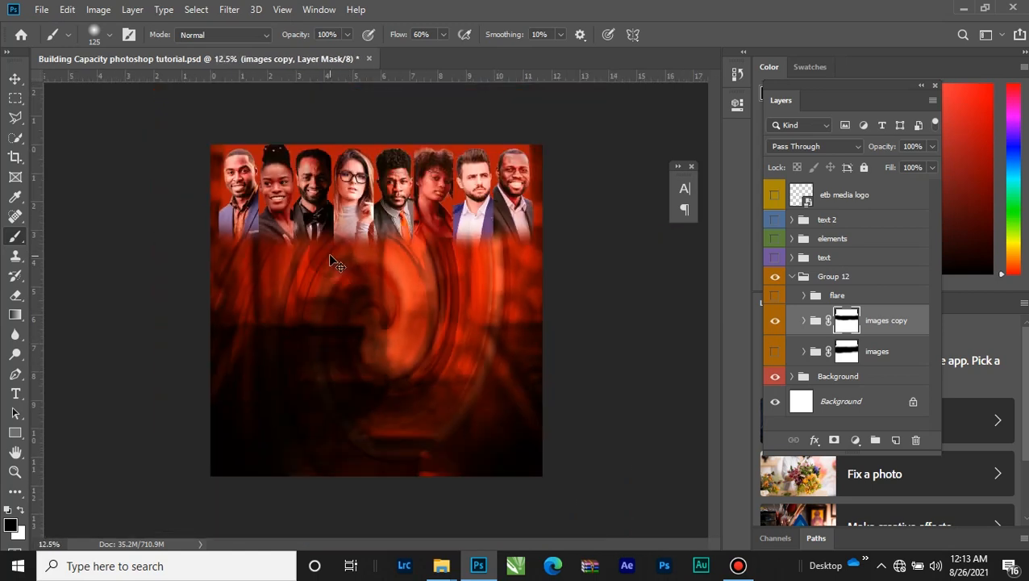
key(ctrl+plus)
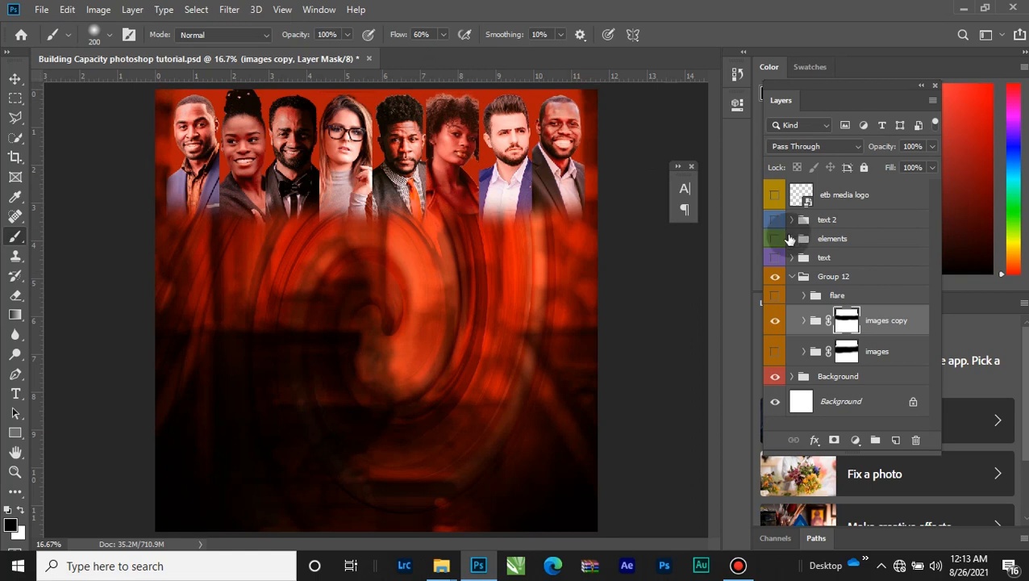
Step: Show the original images group in place of images copy, delete the images copy group, and select the remaining group's layer mask
click(775, 321)
click(775, 351)
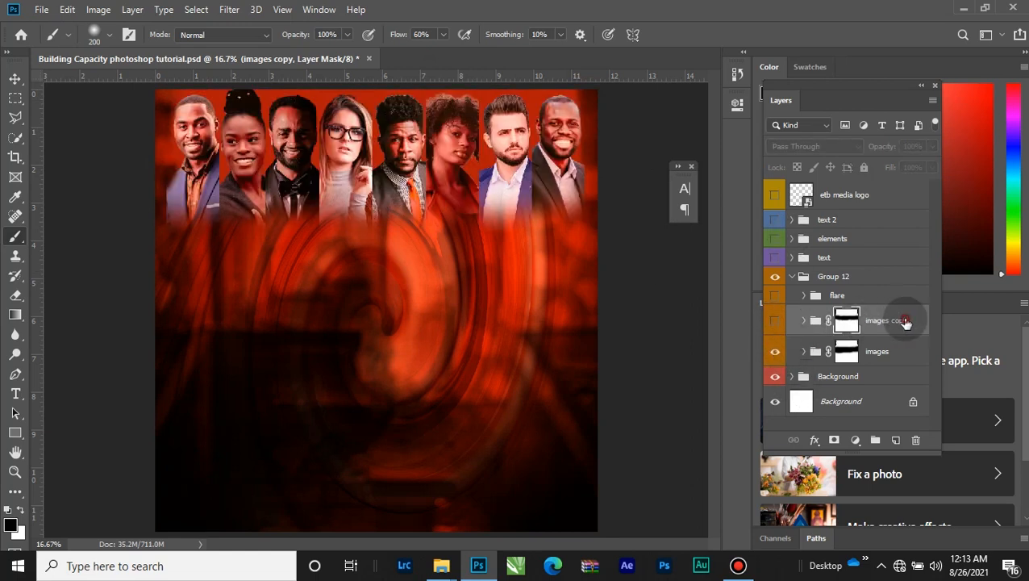
key(Delete)
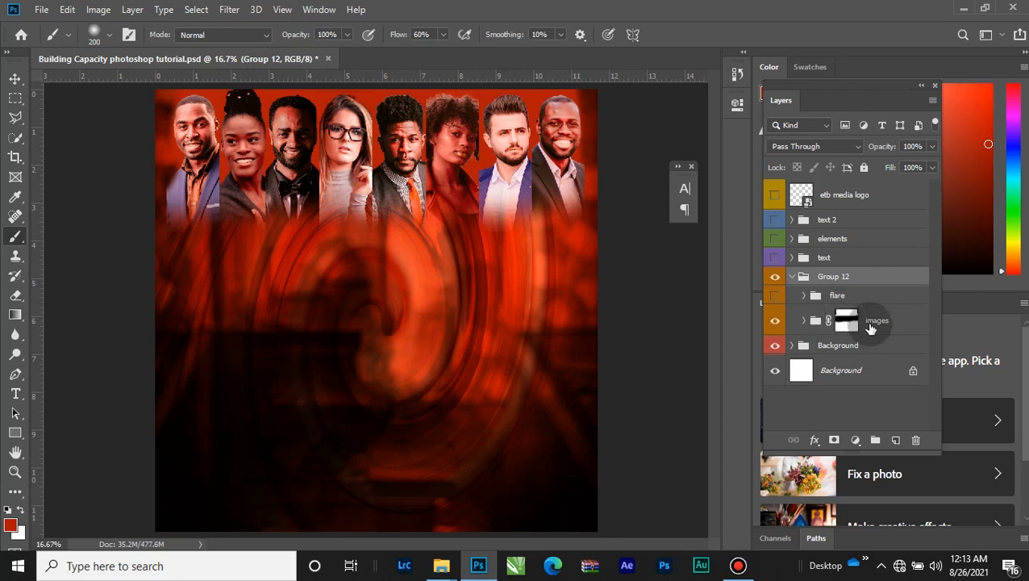
click(846, 320)
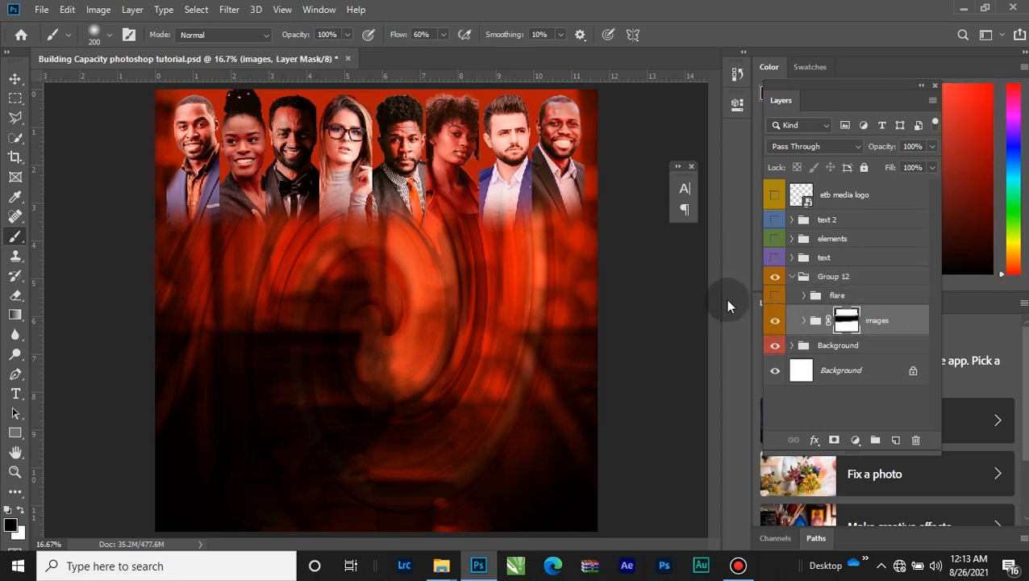
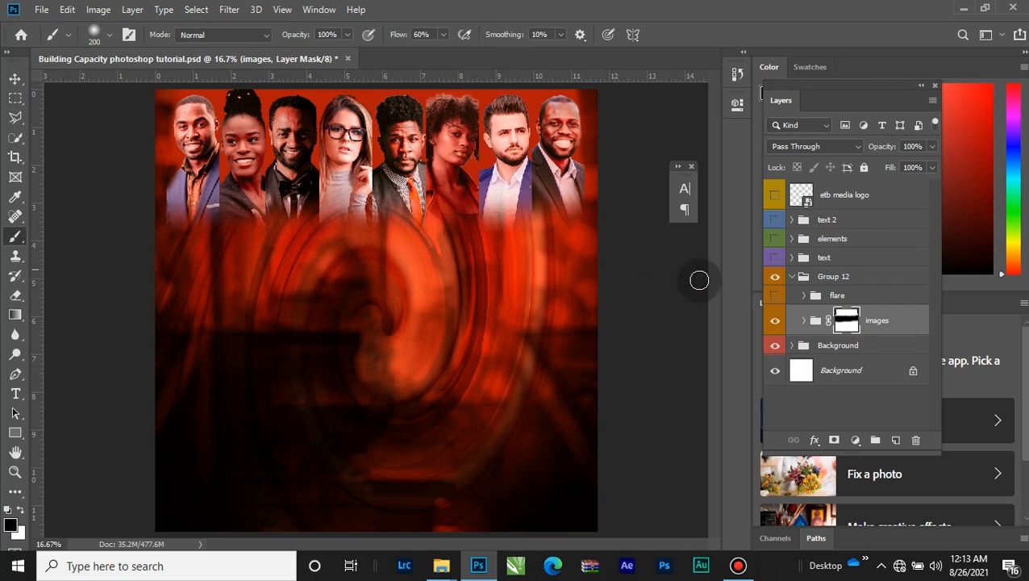
Step: Toggle the images group's visibility to check it, and make the flare group visible, switching it off and on to compare
click(775, 325)
click(775, 325)
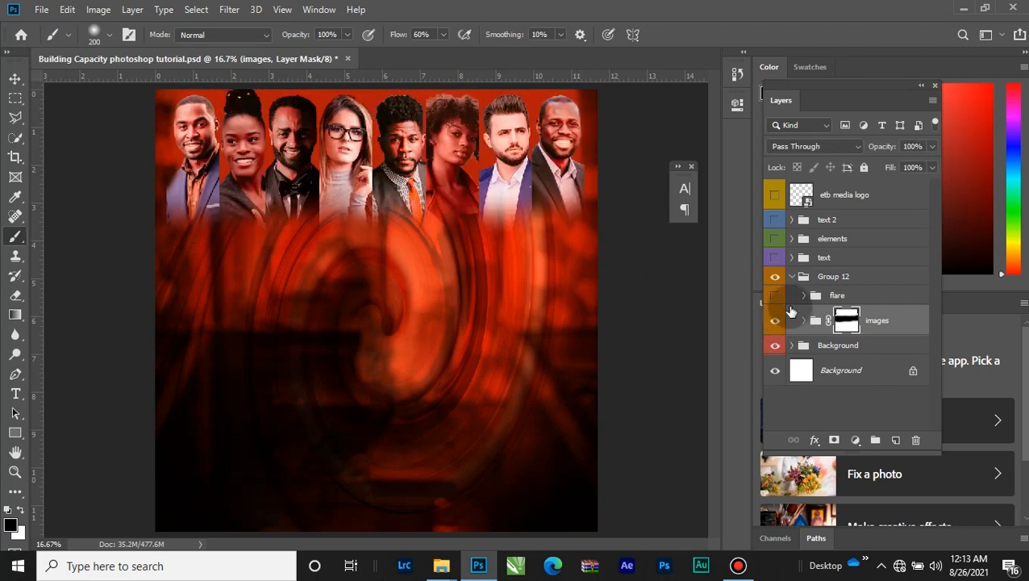
click(783, 296)
click(775, 296)
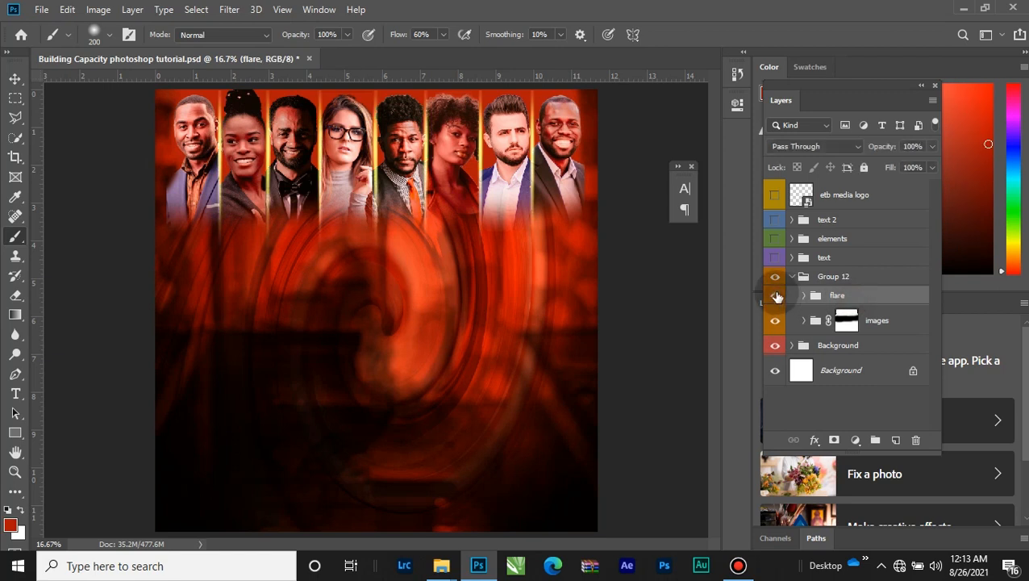
click(774, 296)
click(775, 296)
click(775, 296)
Step: Expand the flare group, add a new empty layer between it and the images group, and open the foreground color picker
click(803, 296)
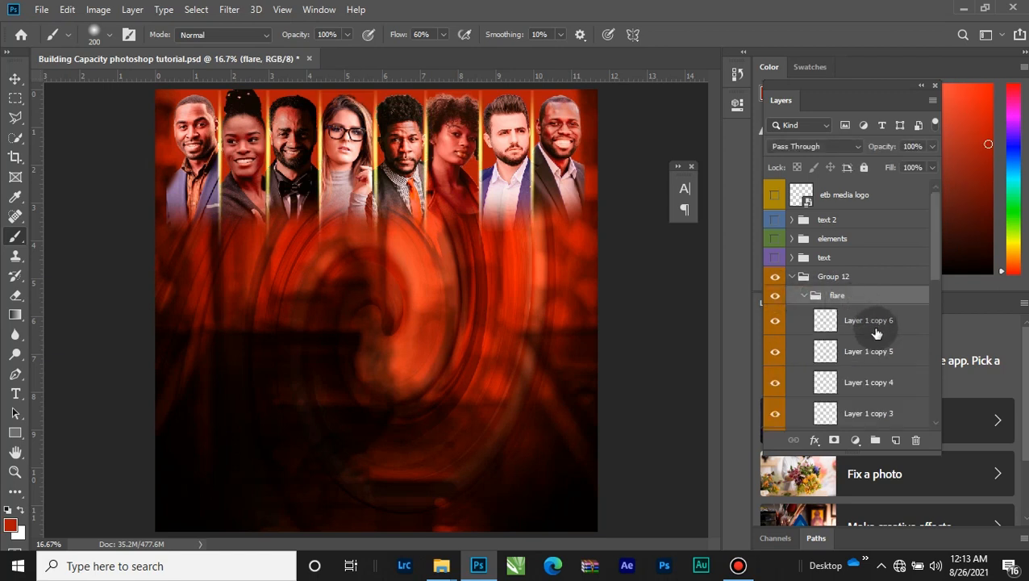
scroll(862, 378, down, 10)
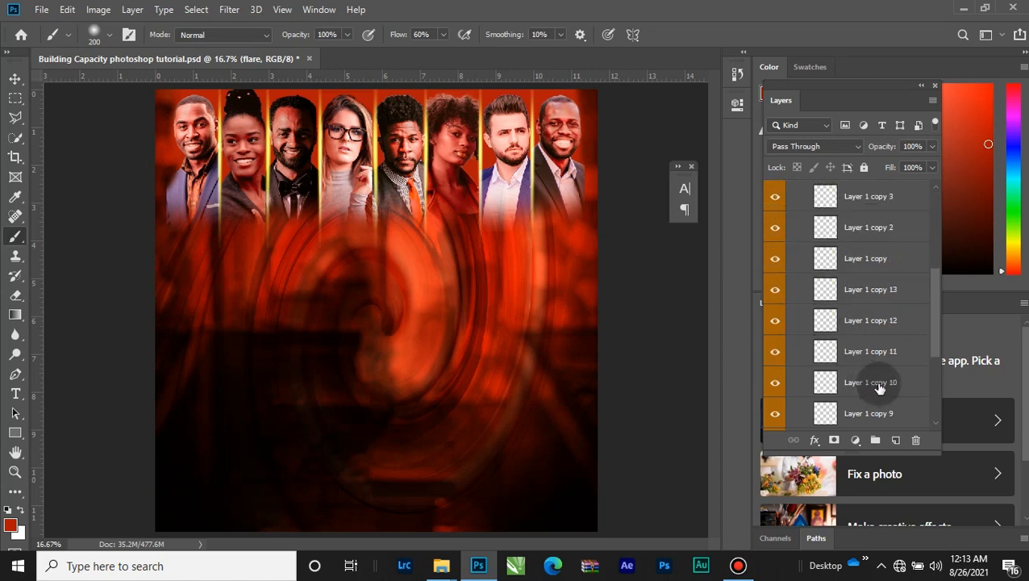
click(890, 412)
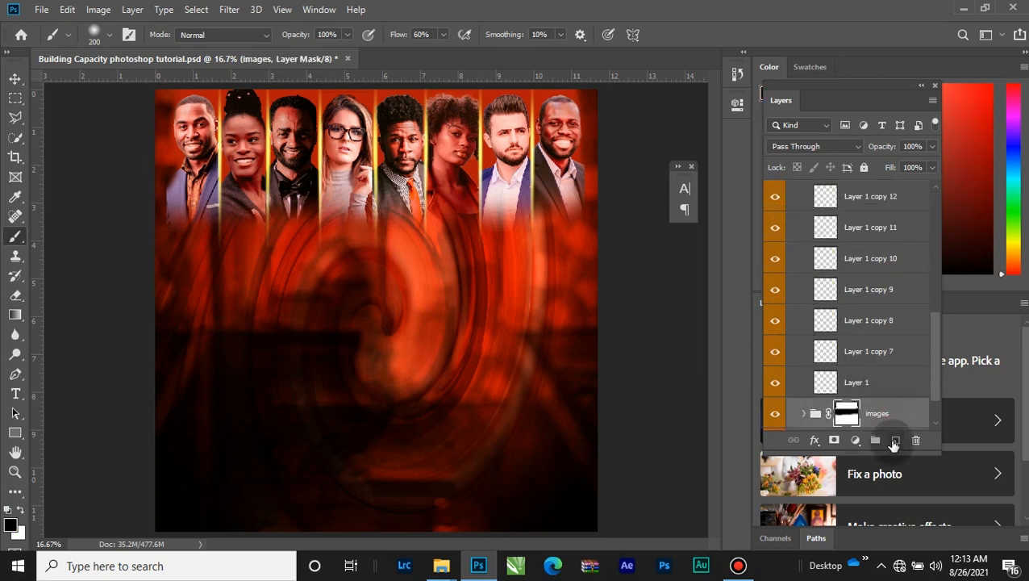
click(895, 440)
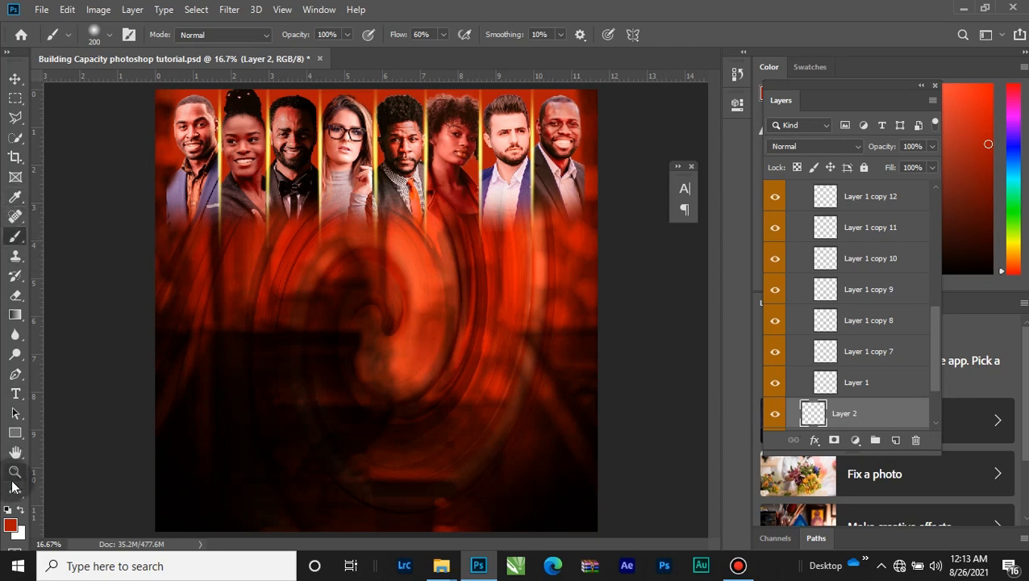
click(14, 522)
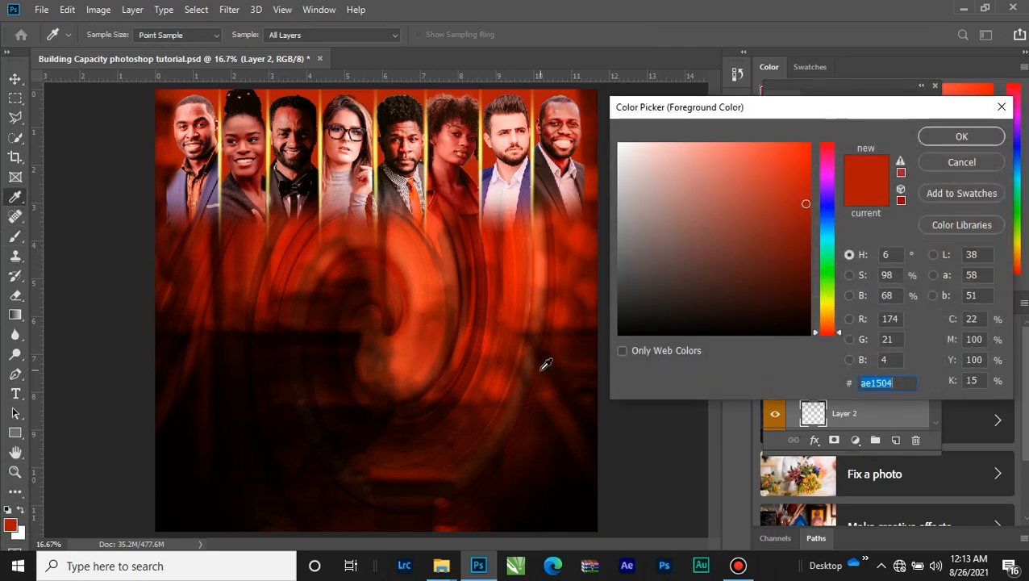
Step: Set the foreground color to a bright yellow, #fddc40
click(832, 305)
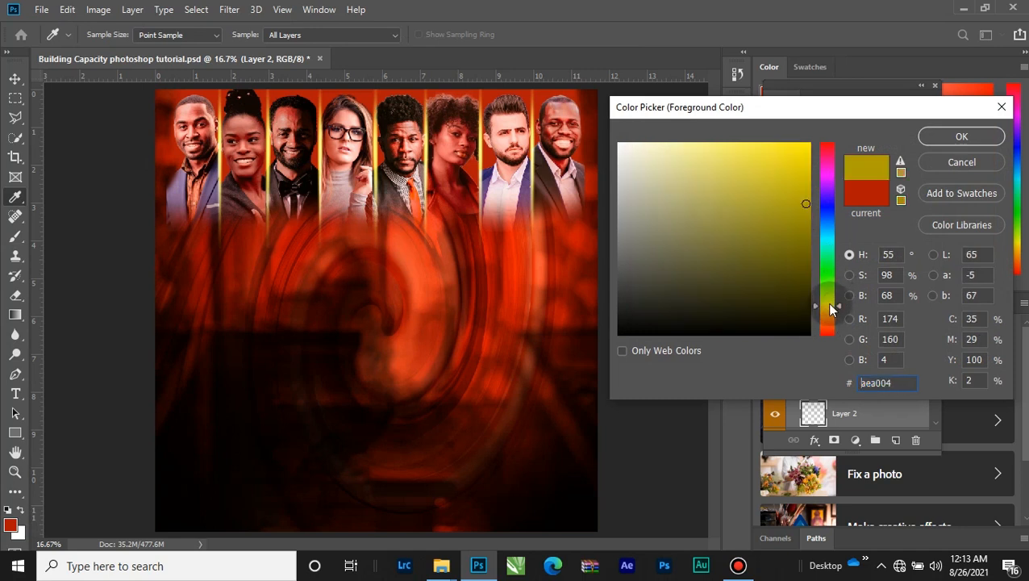
drag(832, 306, 826, 313)
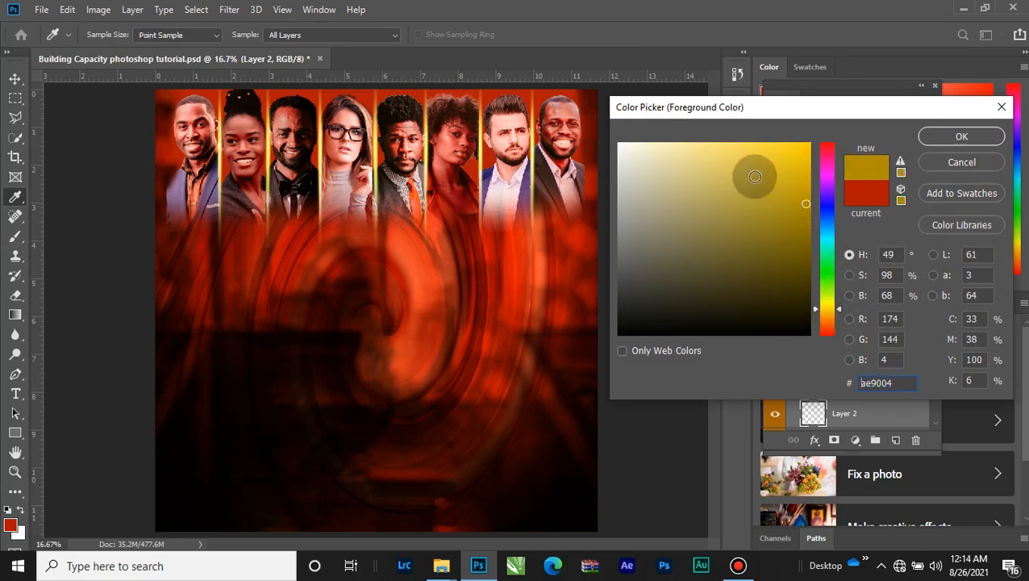
click(761, 144)
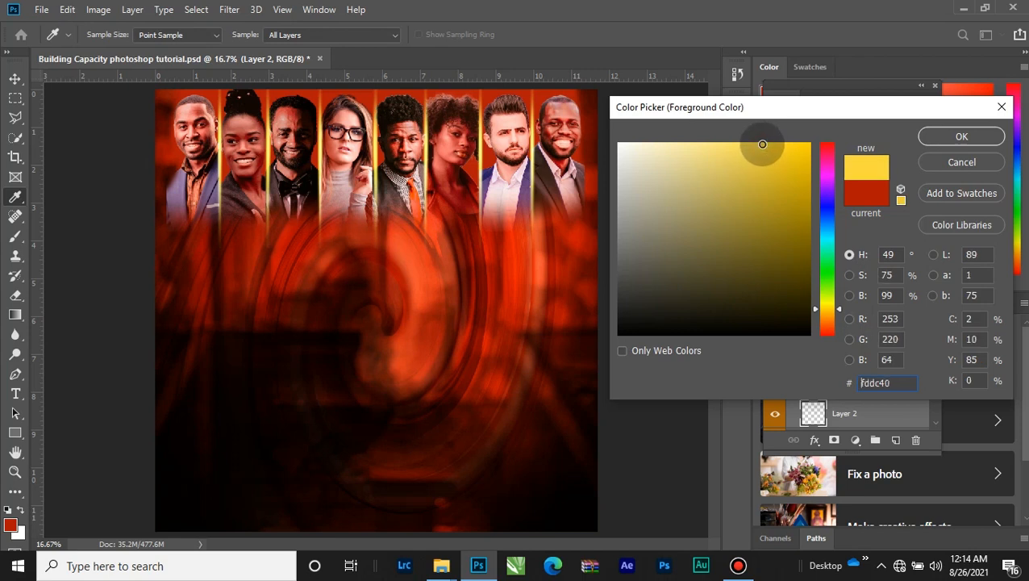
click(961, 136)
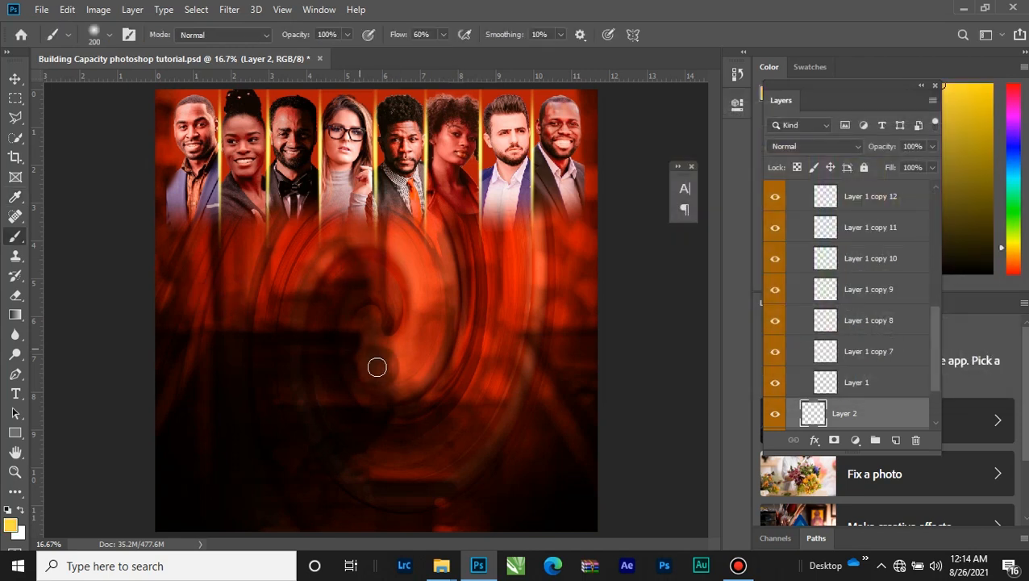
Step: Enlarge the soft brush to 1700 px and paint a glowing yellow spot near the canvas center on Layer 2
key(bracketright)
key(bracketright)
key(bracketright)
key(bracketright)
key(bracketright)
key(bracketright)
key(bracketright)
key(bracketright)
key(bracketright)
key(bracketright)
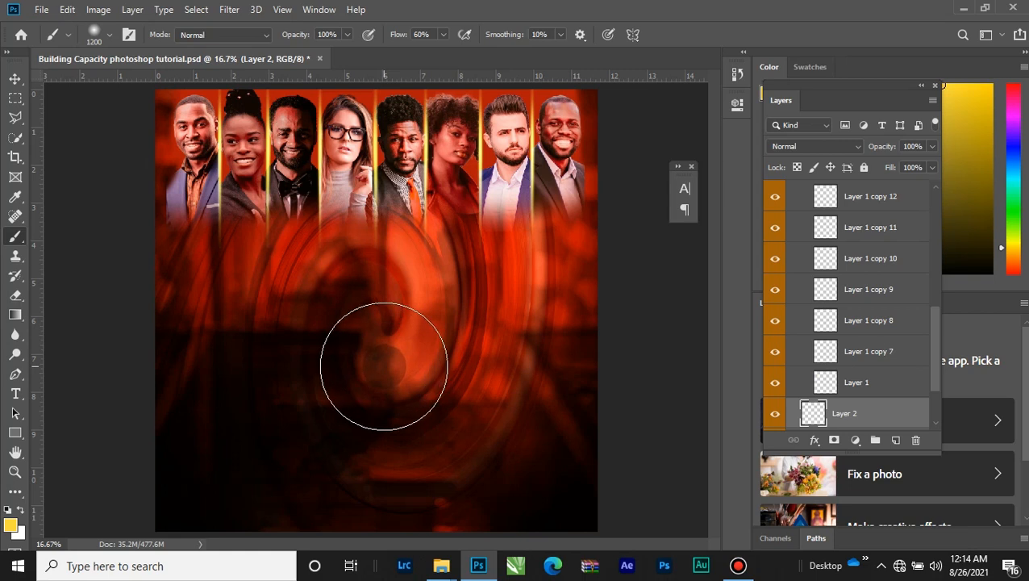
key(bracketright)
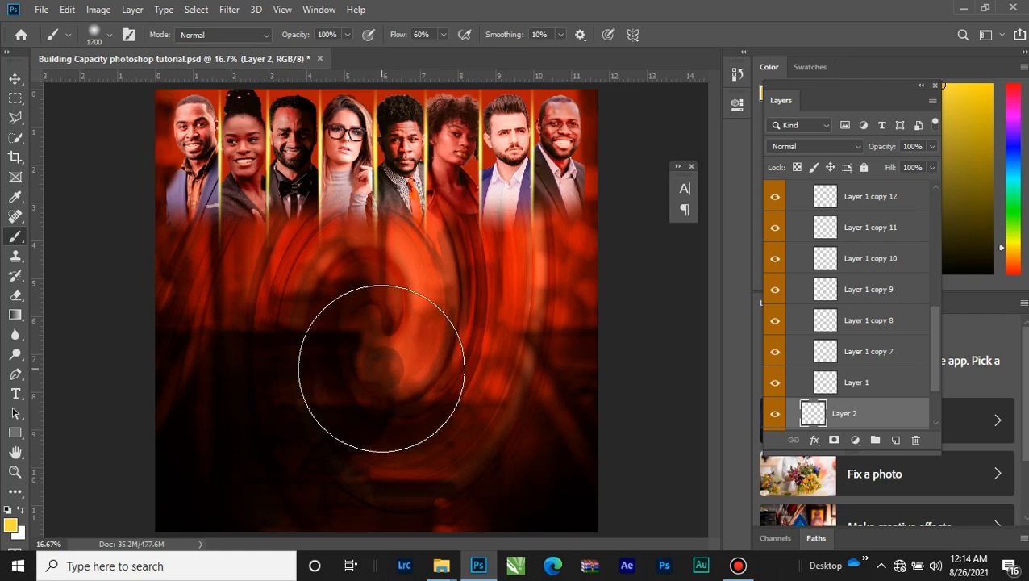
click(382, 368)
click(381, 368)
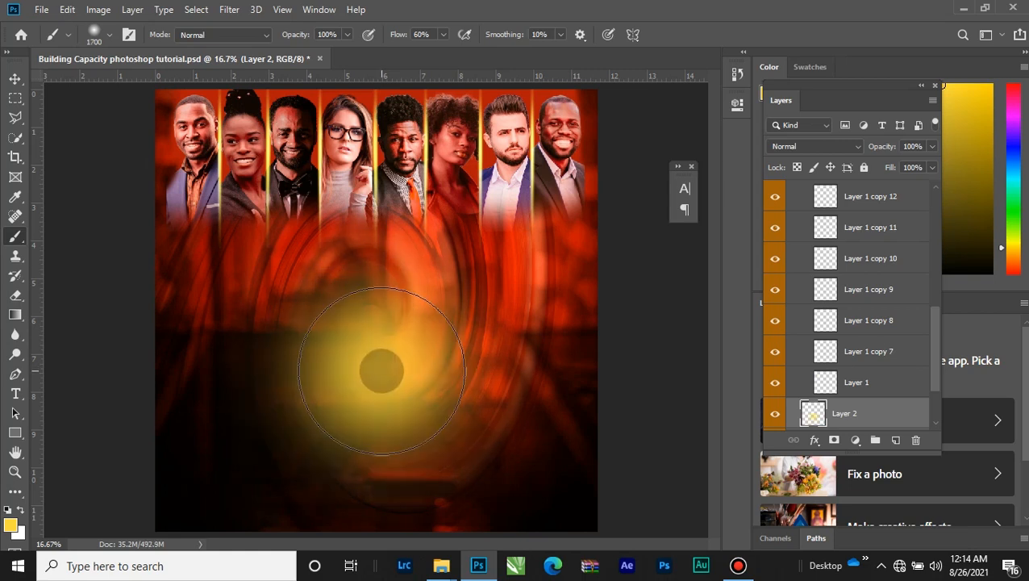
click(382, 368)
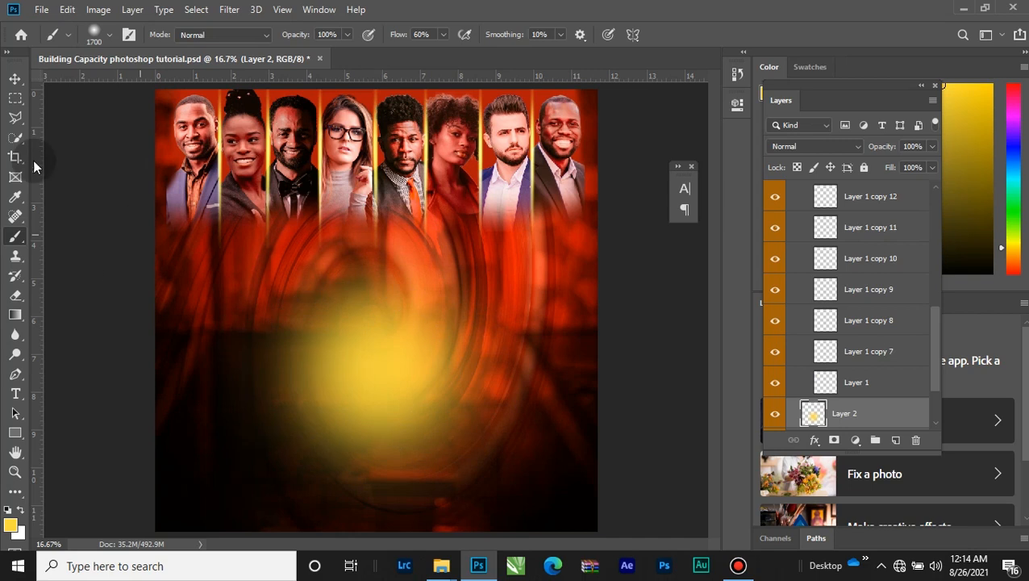
Step: Transform the yellow glow into a thin vertical streak, at 2.67% width and 65.40% height
click(15, 79)
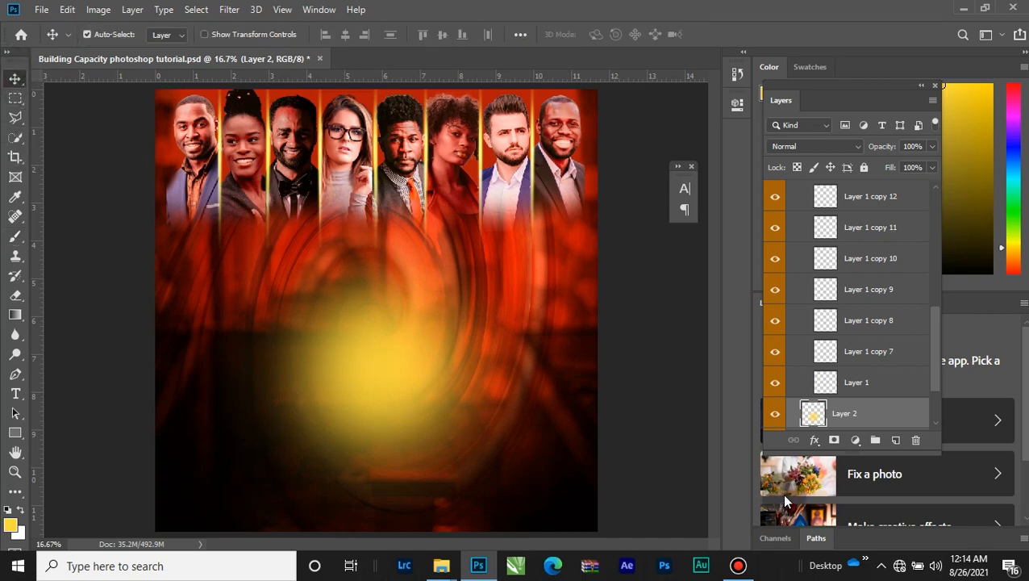
key(ctrl+t)
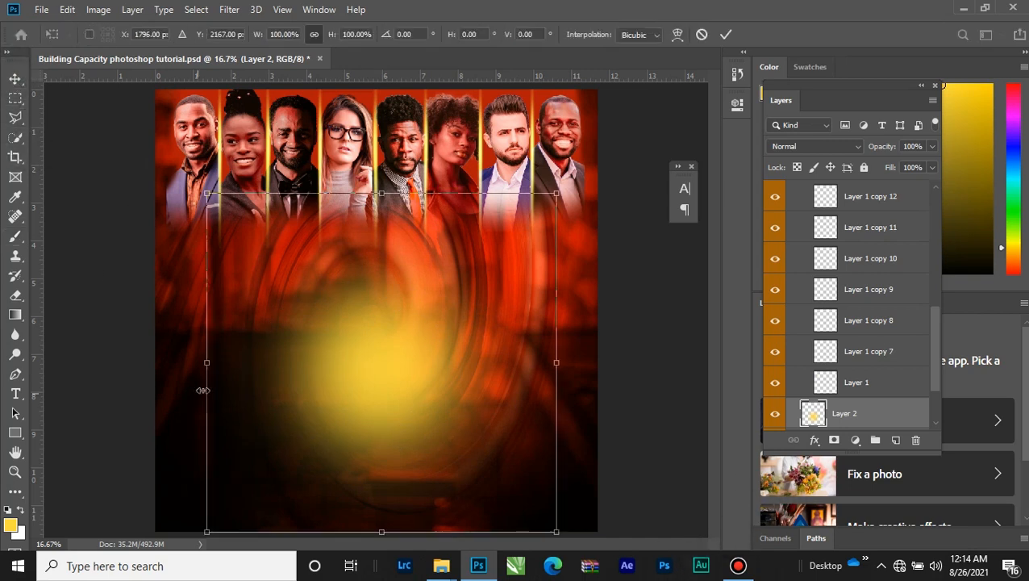
drag(201, 367, 380, 380)
drag(561, 362, 391, 360)
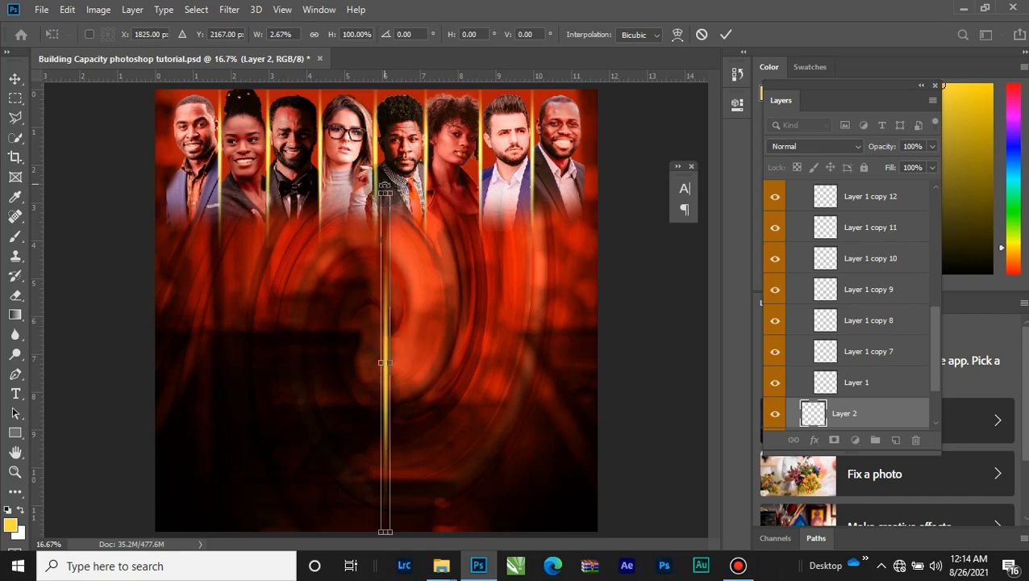
drag(385, 190, 377, 309)
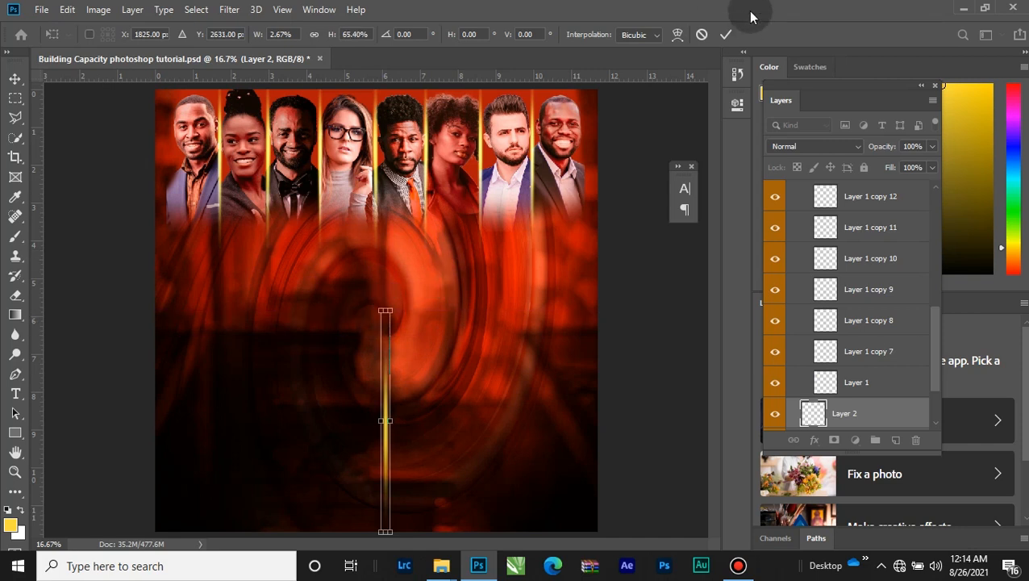
click(724, 40)
Step: Hide Layer 1 and Layer 1 copy 7, and move the yellow streak onto the divide between the first two portraits
click(775, 382)
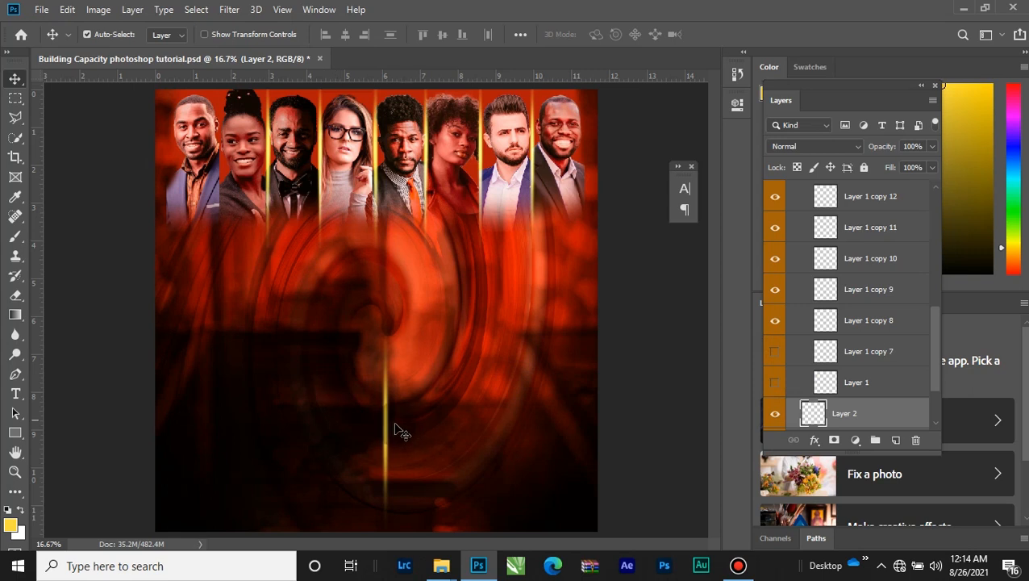
drag(390, 428, 355, 342)
key(ctrl+z)
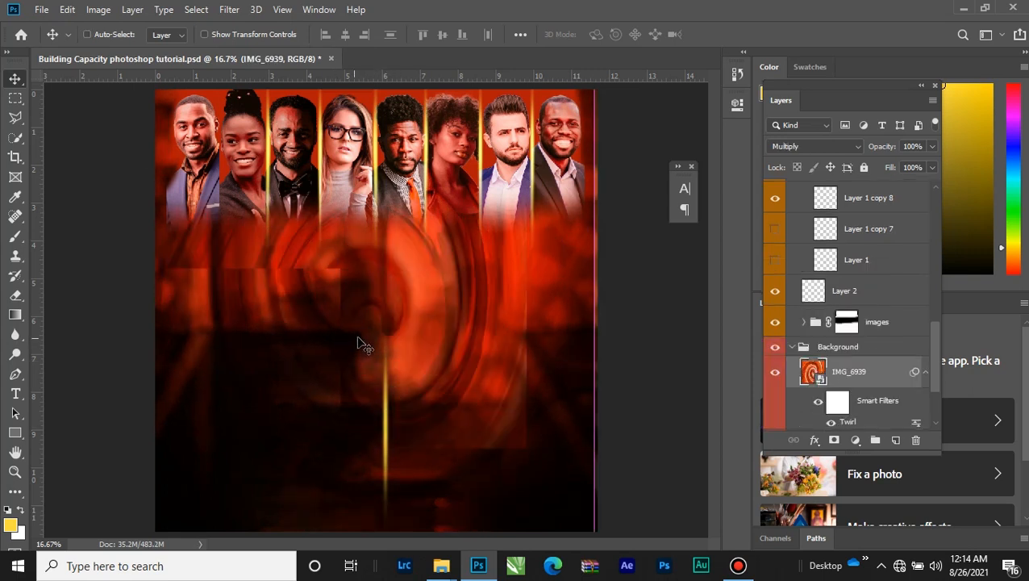
drag(395, 436, 223, 151)
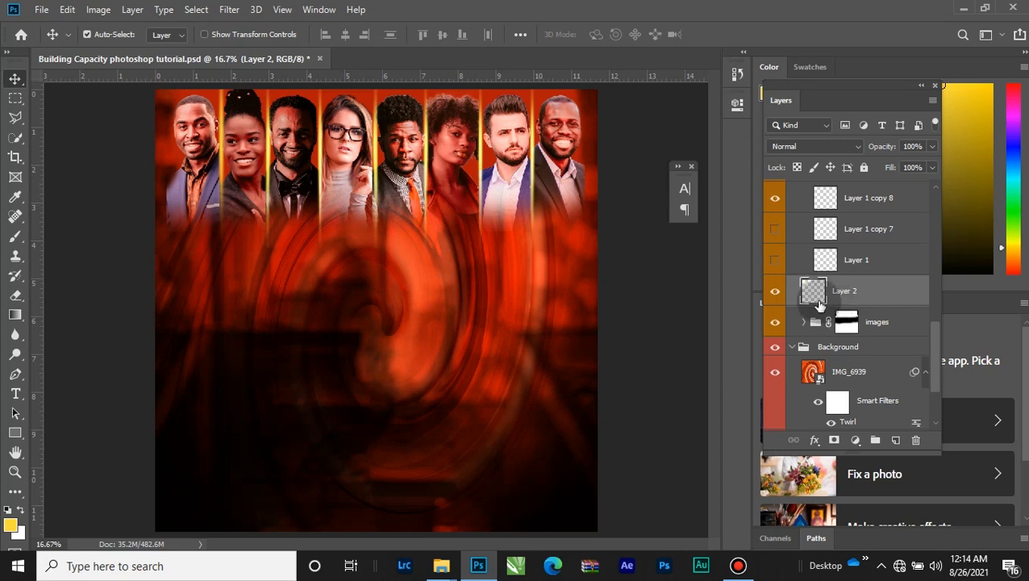
Step: Show Layer 1 temporarily to check the blend mode used on the existing streaks, and hide it again
click(861, 262)
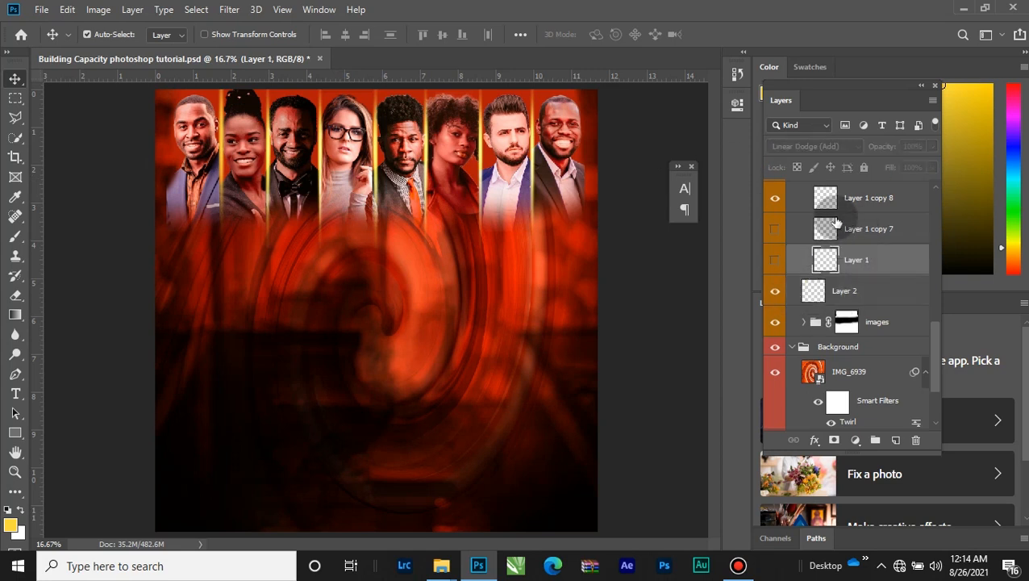
click(774, 260)
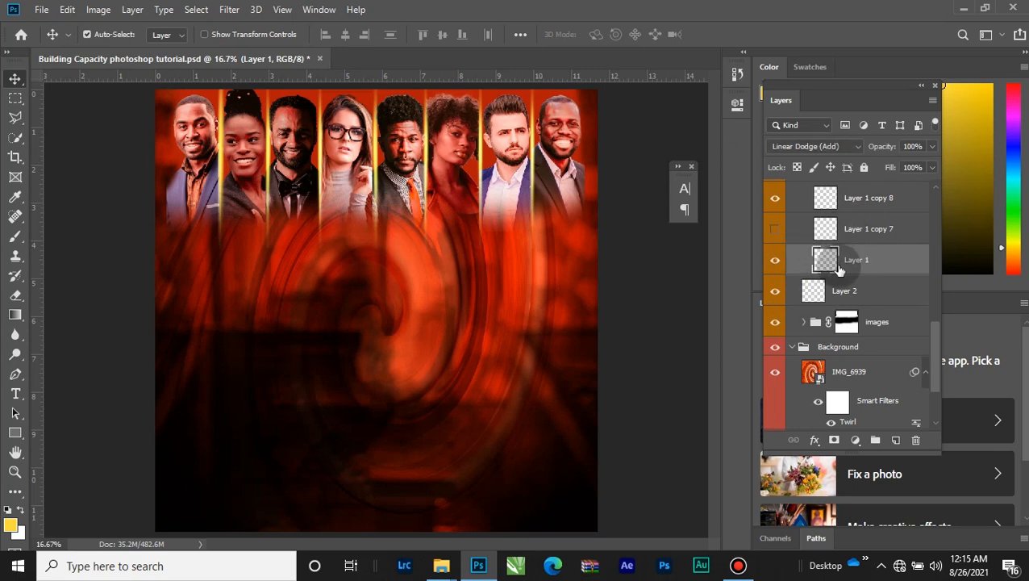
click(776, 233)
click(775, 265)
Step: Set Layer 2's blend mode to Linear Dodge (Add) and nudge its streak slightly down between the first two portraits
click(882, 292)
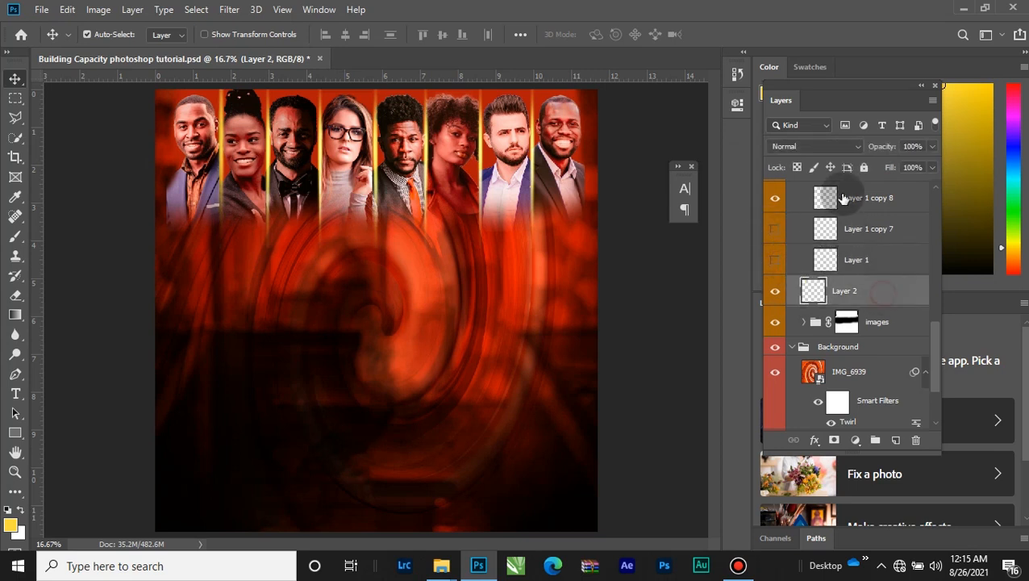
click(825, 152)
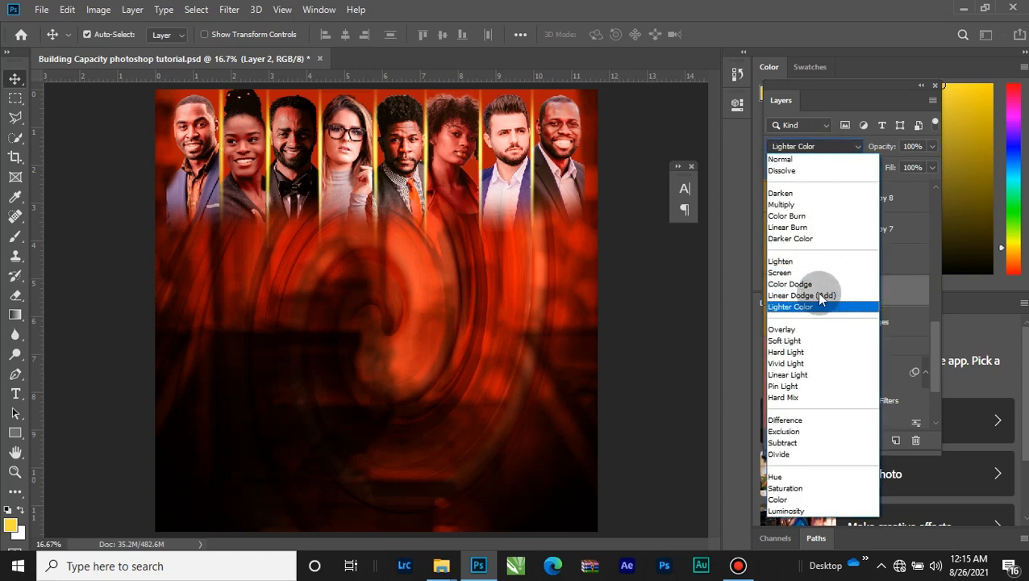
click(821, 295)
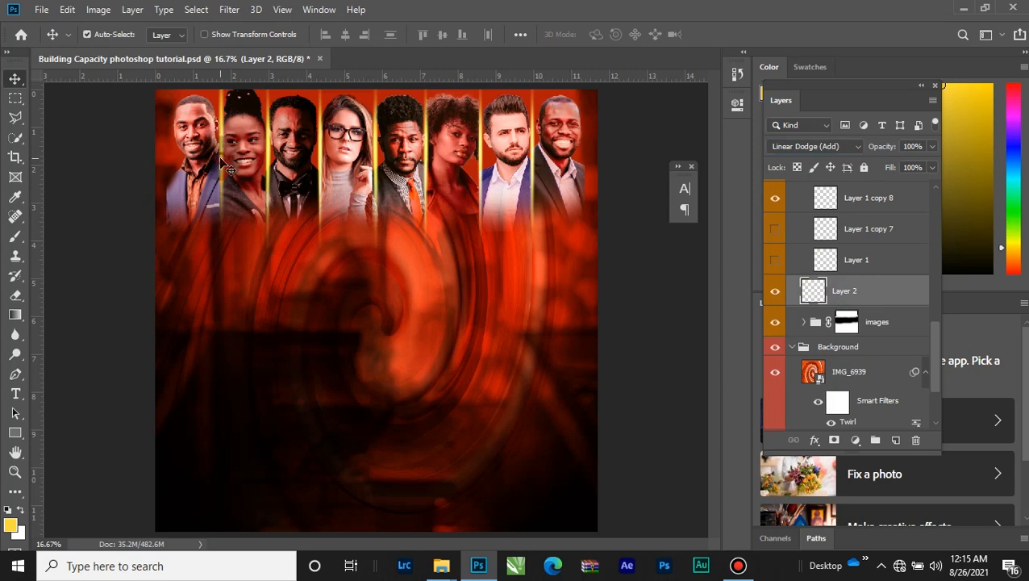
drag(220, 159, 220, 172)
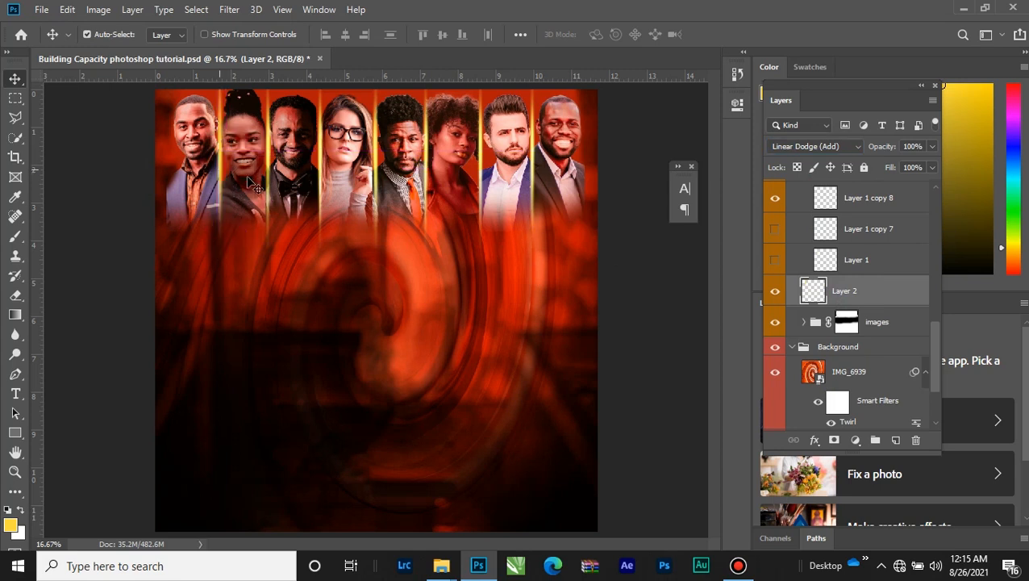
Step: Duplicate Layer 2 and try to shrink the copied streak proportionally
key(ctrl+j)
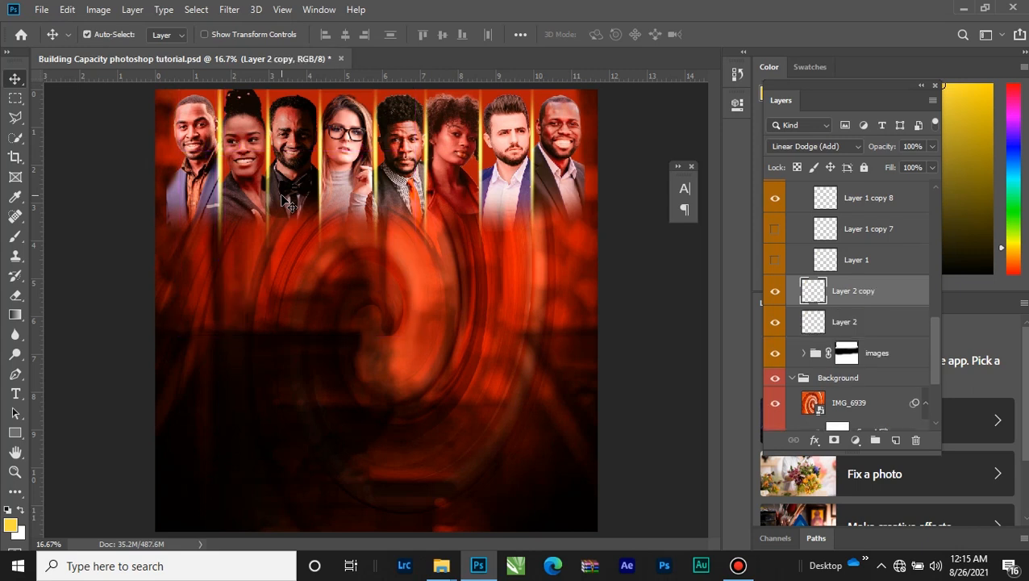
key(ctrl+t)
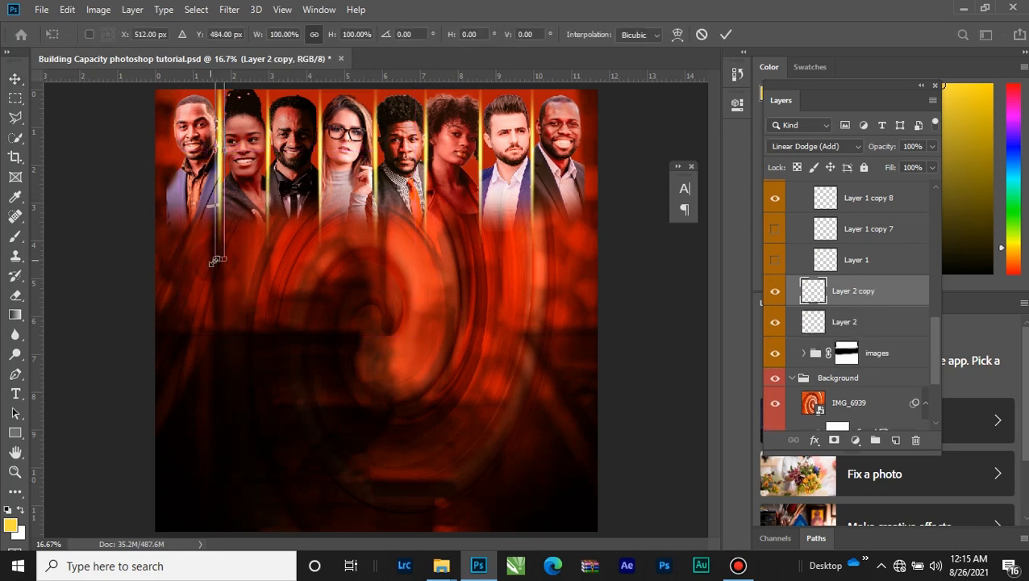
mouse_move(219, 255)
mouse_down()
mouse_move(219, 131)
mouse_move(213, 247)
mouse_up()
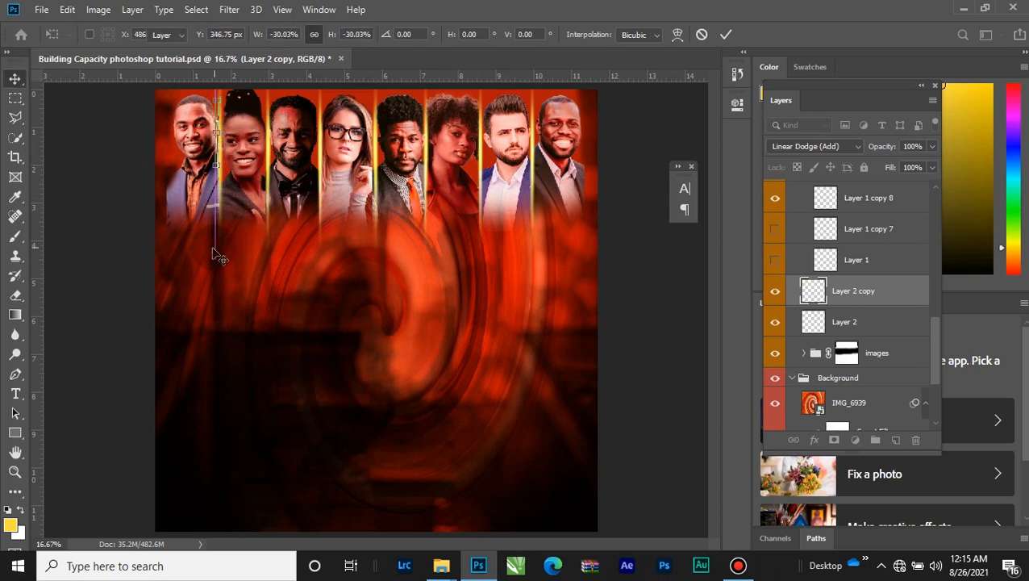
key(Return)
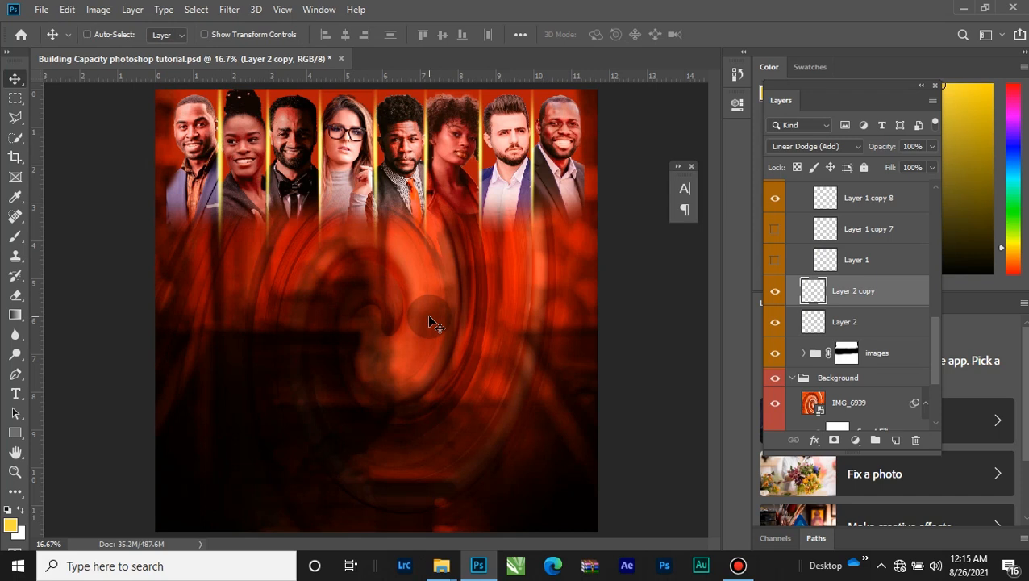
Step: Scale Layer 2 copy to 47.01% and, with Auto-Select off, move it lower along the divide between the first two portraits
key(ctrl+plus)
key(ctrl+plus)
scroll(240, 282, up, 4)
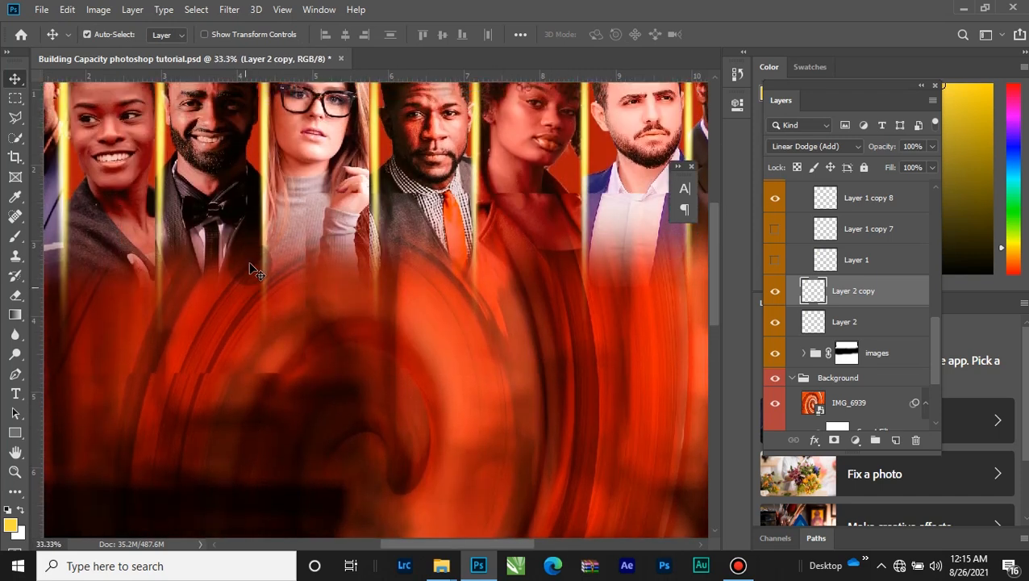
scroll(250, 268, up, 3)
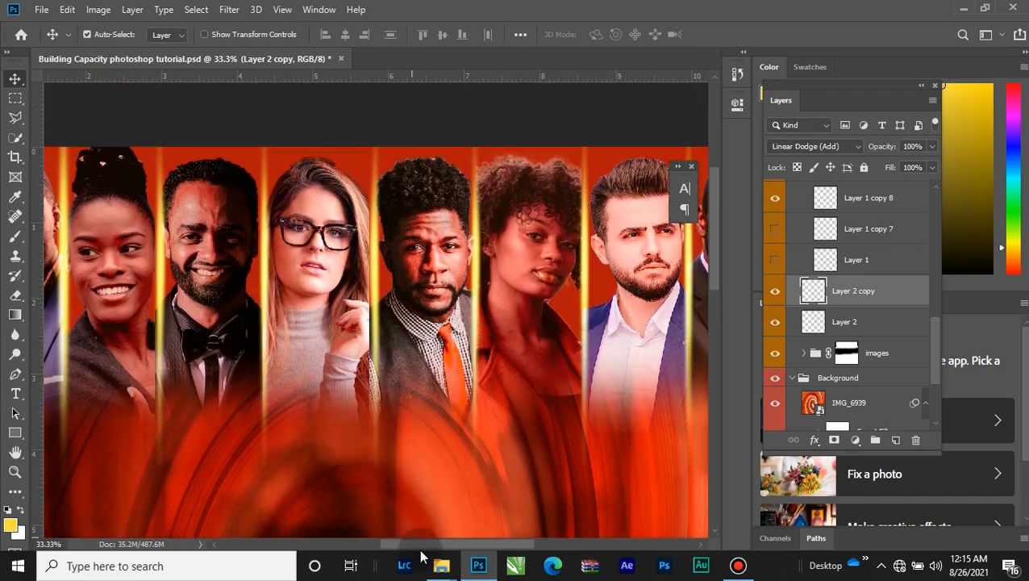
drag(420, 549, 380, 545)
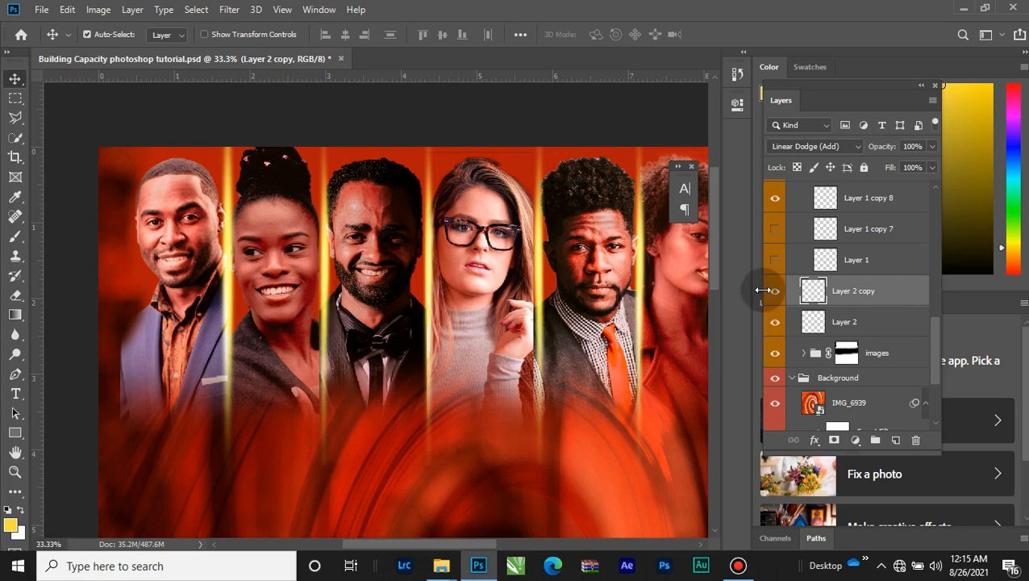
key(ctrl+t)
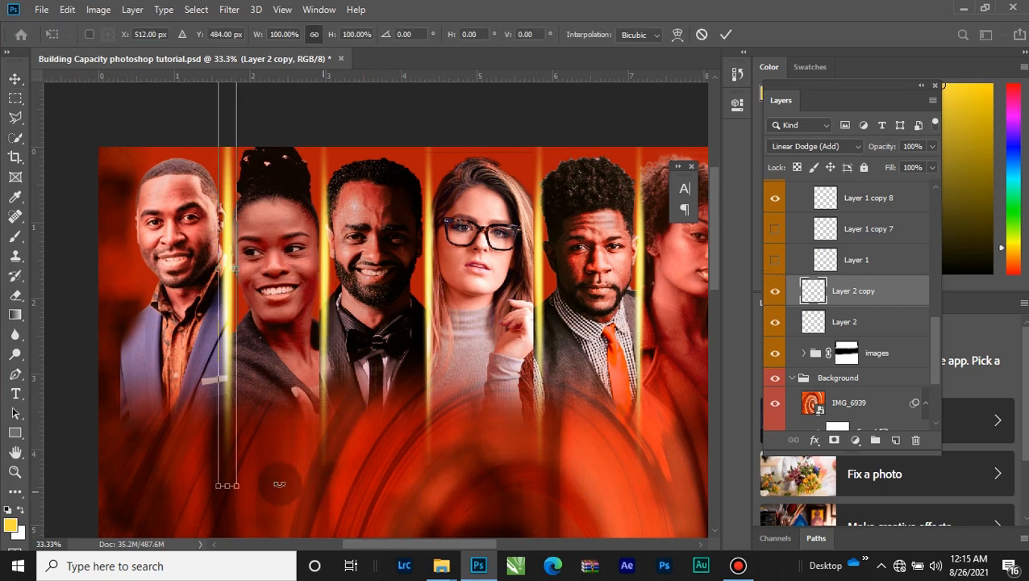
drag(226, 484, 241, 243)
click(729, 33)
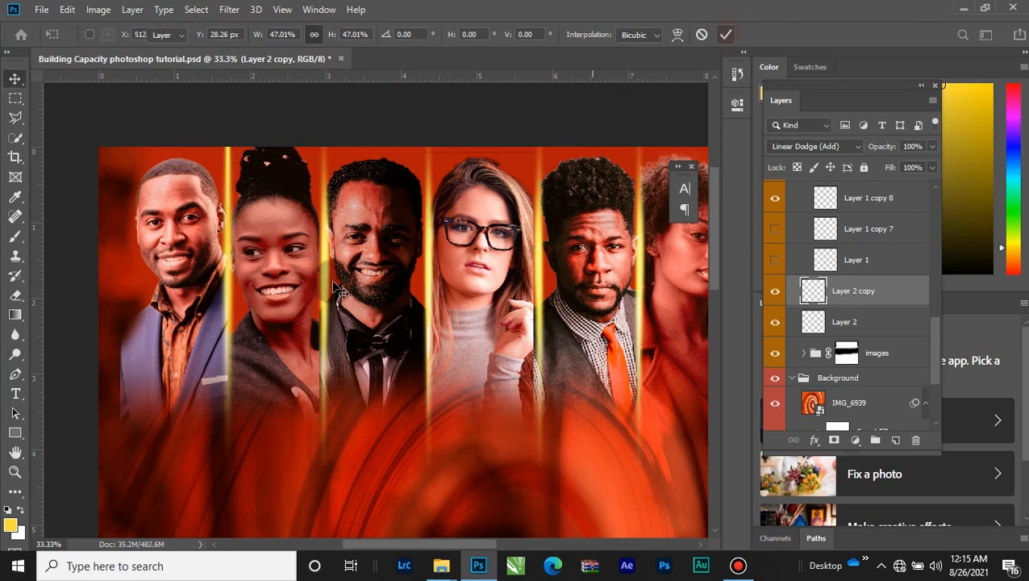
click(89, 35)
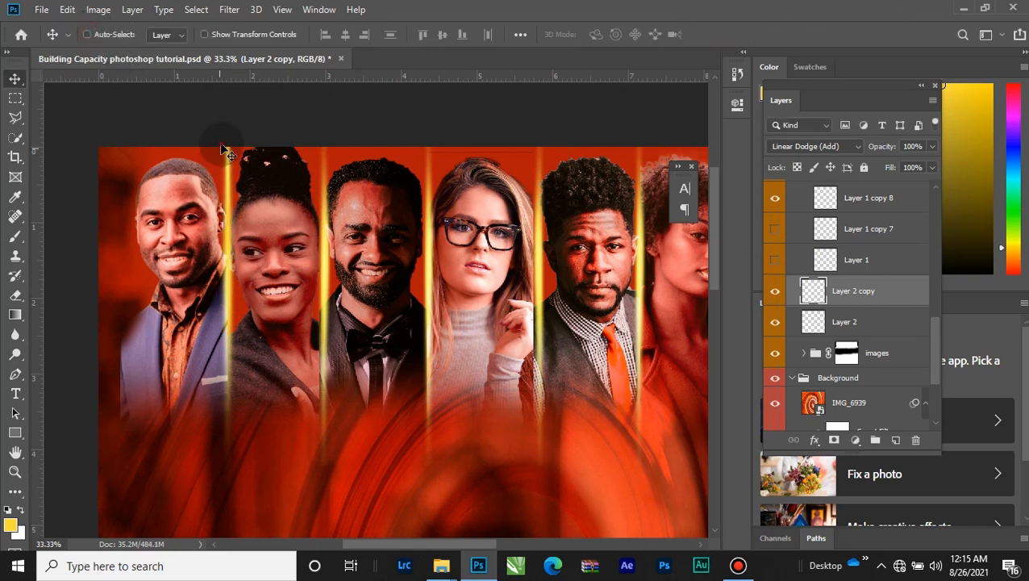
drag(225, 152, 223, 236)
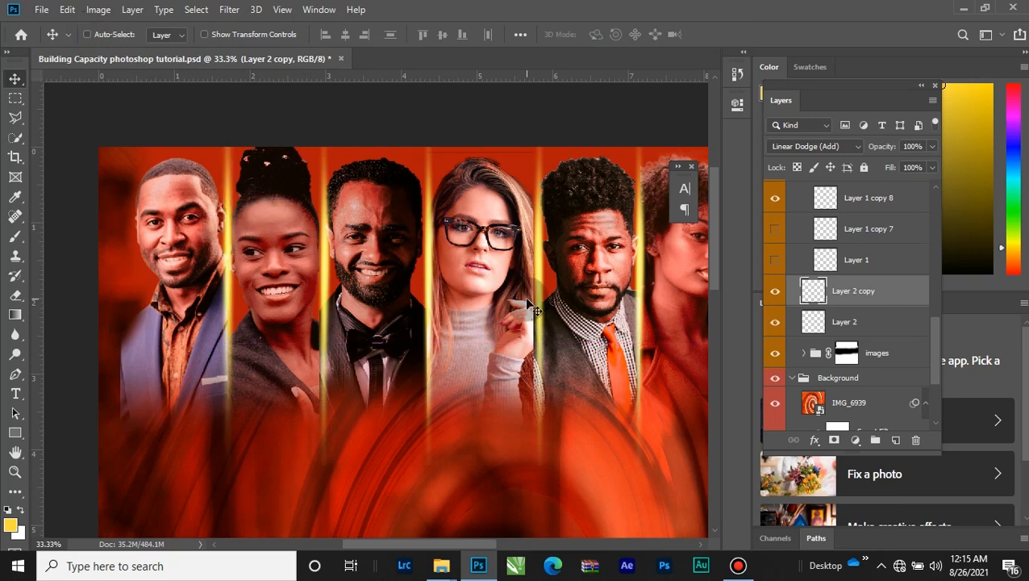
Step: Toggle the visibility of Layer 2 copy and Layer 2 to compare the streak between the first two portraits
click(774, 290)
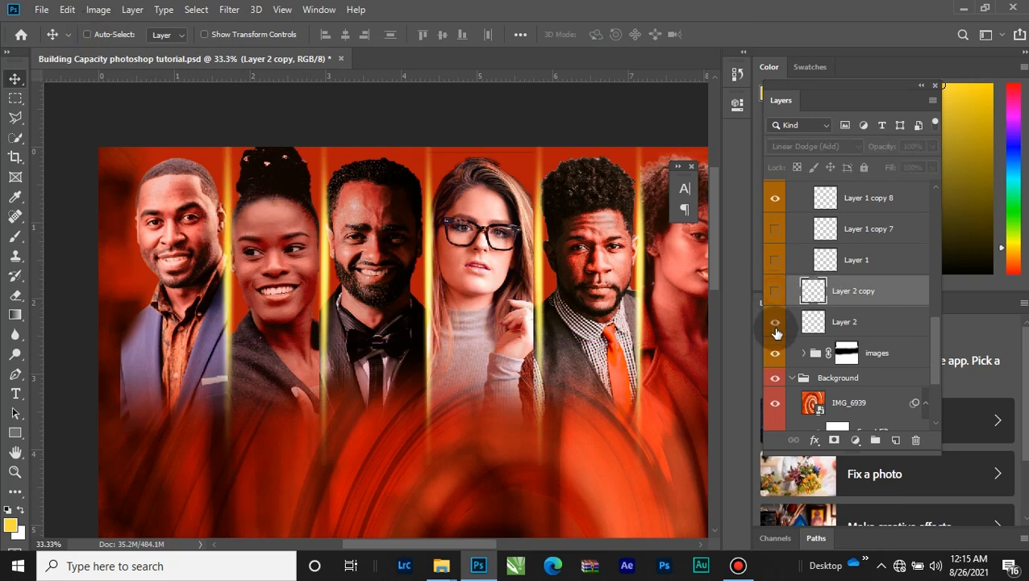
click(775, 323)
click(775, 324)
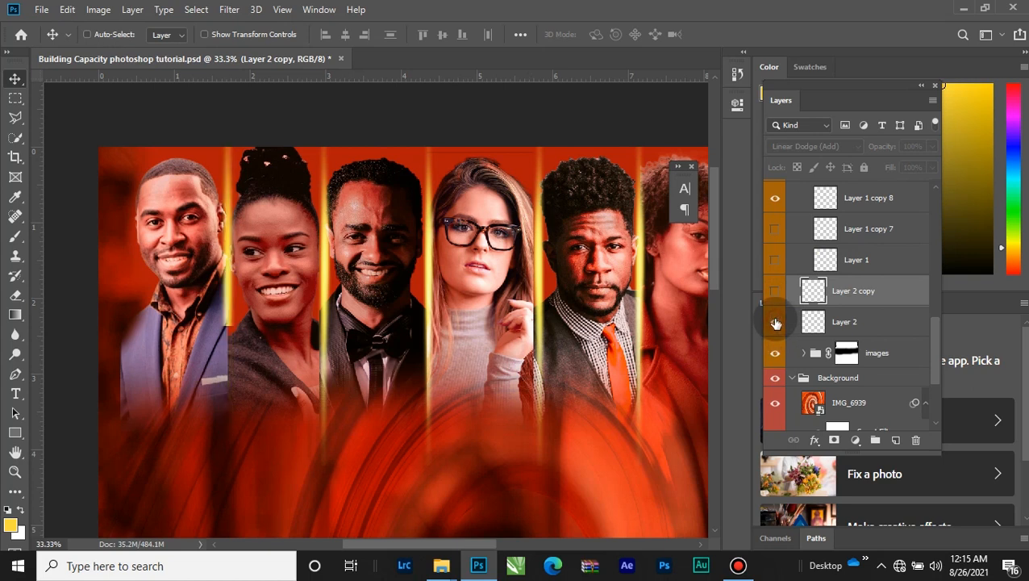
click(772, 292)
click(775, 322)
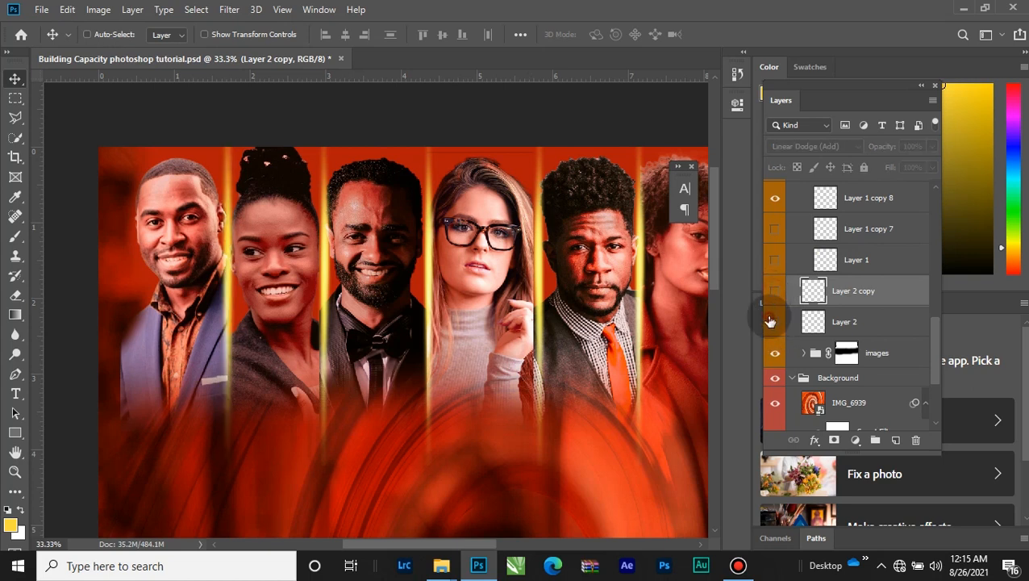
click(775, 322)
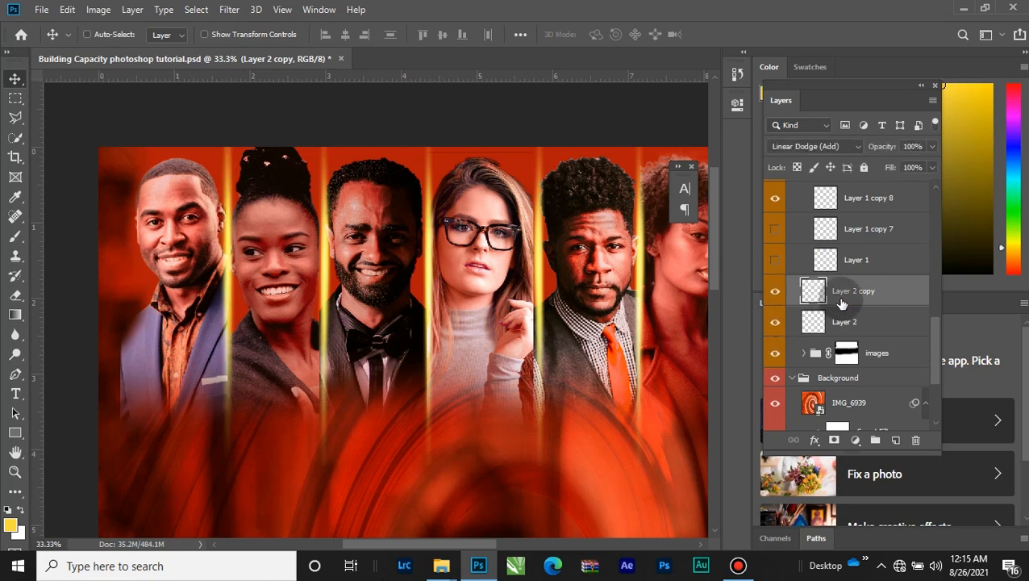
Step: Delete Layer 2 copy and Layer 2, and show the original Layer 1 and Layer 1 copy 7 streaks instead
key(Delete)
key(Delete)
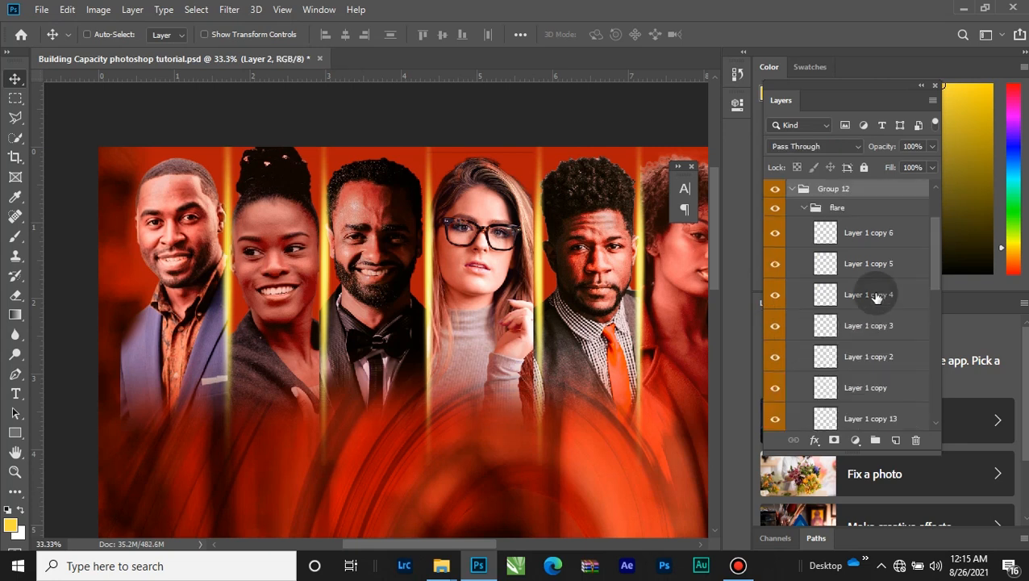
scroll(802, 323, down, 5)
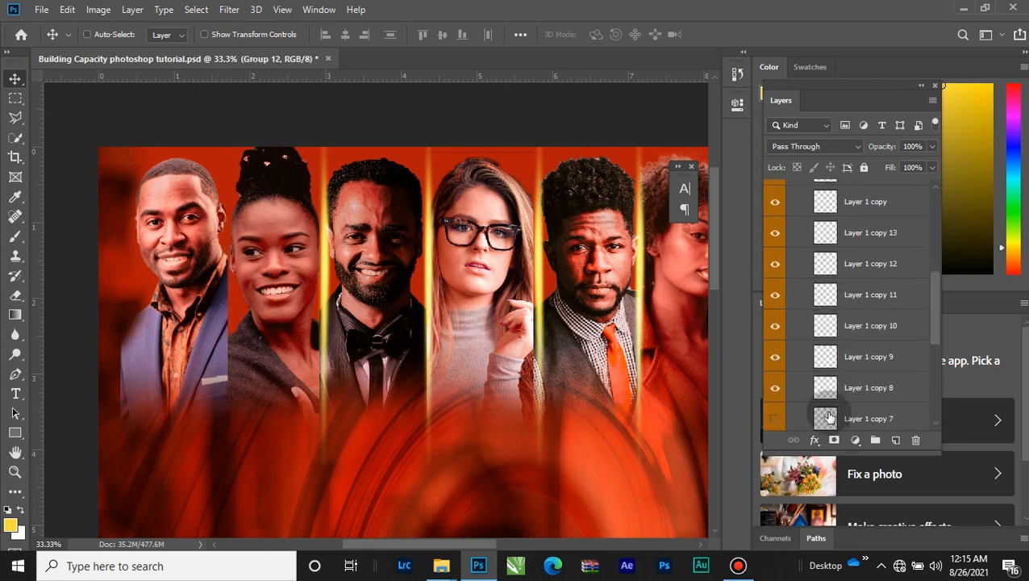
click(772, 359)
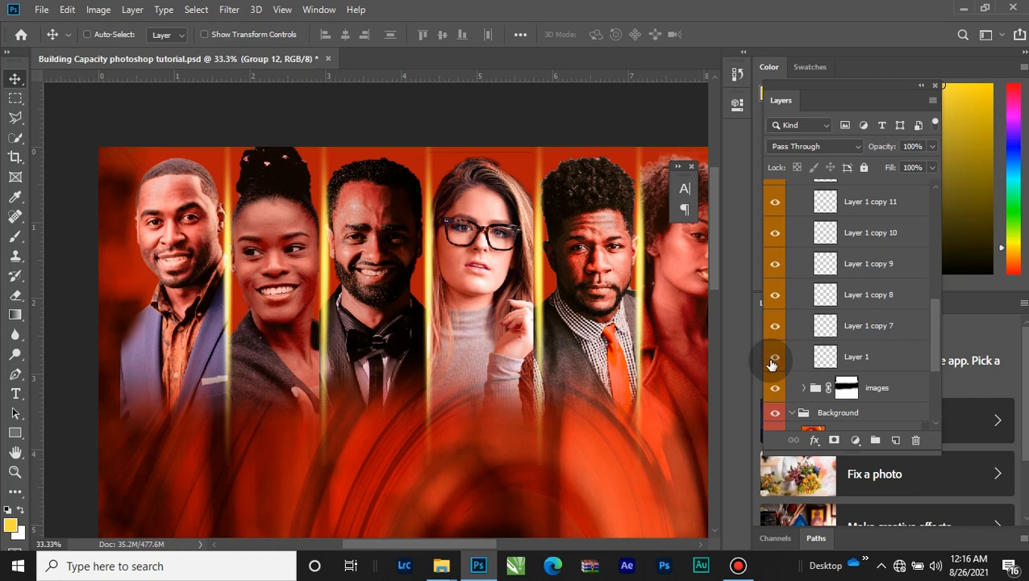
click(891, 358)
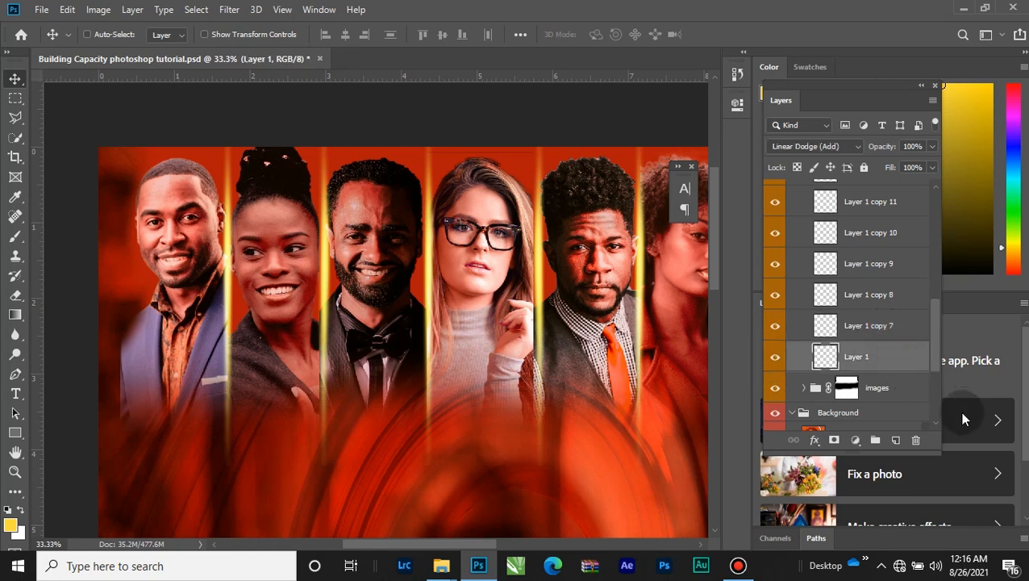
Step: Collapse the flare group and its parent Group 12 in the layer stack
key(ctrl+minus)
key(ctrl+minus)
key(ctrl+minus)
key(ctrl+minus)
key(ctrl+plus)
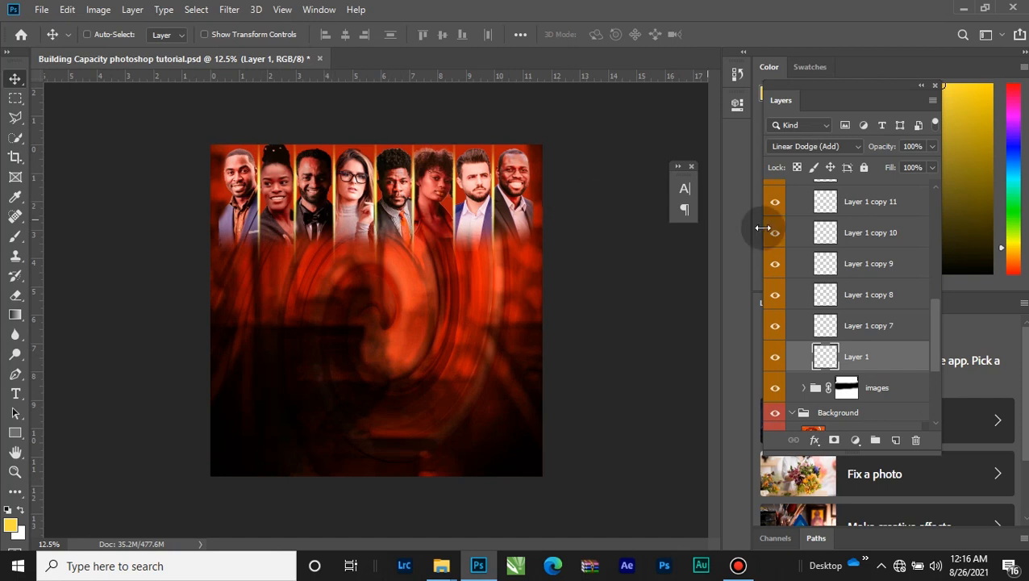
scroll(895, 326, up, 8)
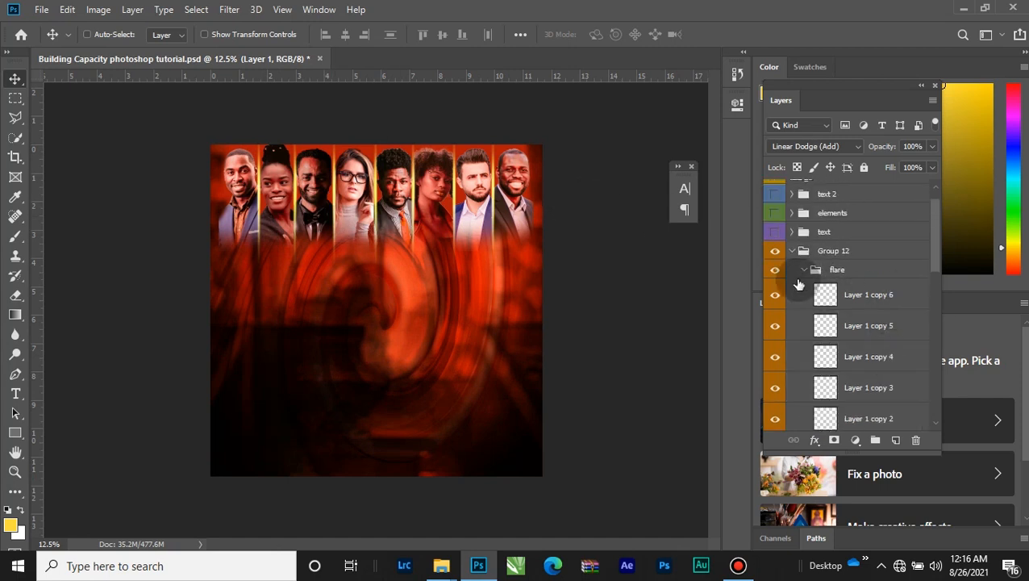
click(803, 271)
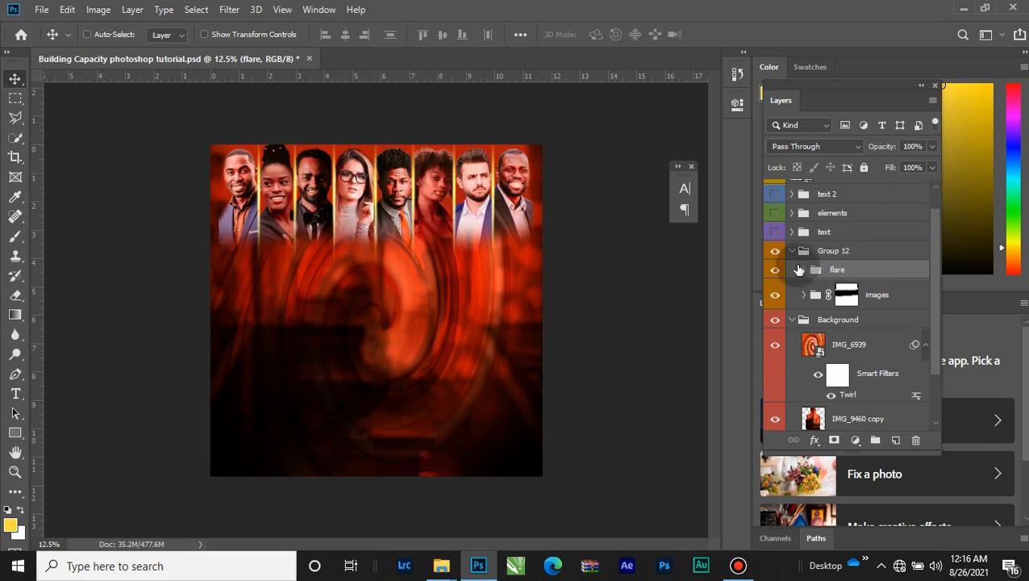
click(794, 252)
Step: Toggle Group 12 and the Background group to review the portraits against the backdrop, and collapse the Background group
click(775, 252)
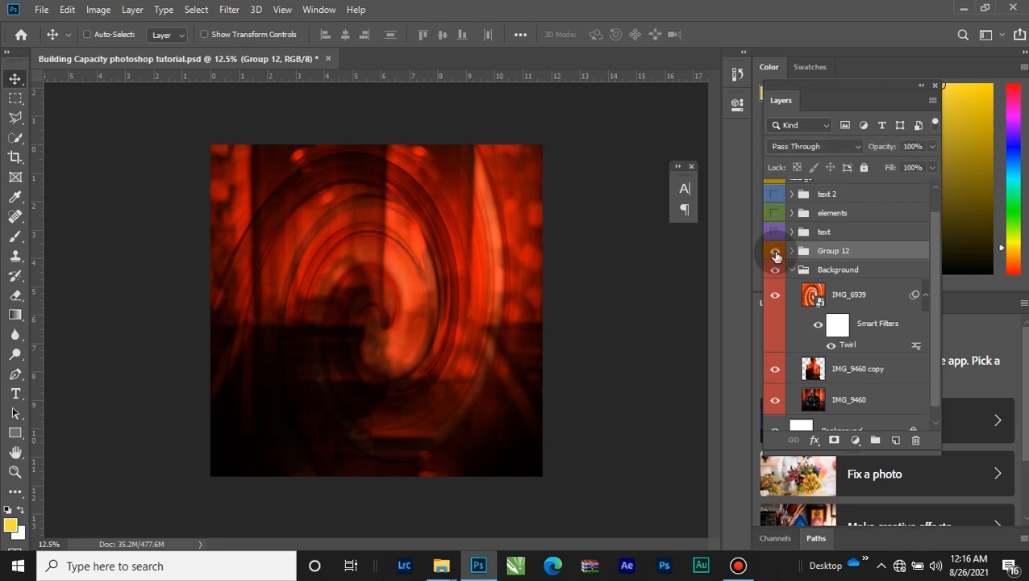
click(775, 252)
click(774, 253)
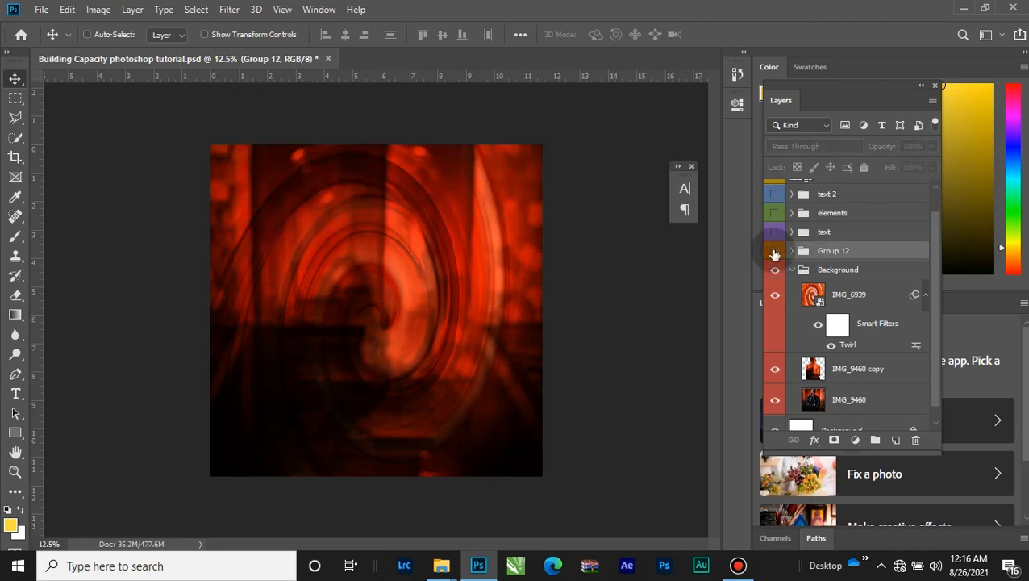
click(775, 253)
click(791, 269)
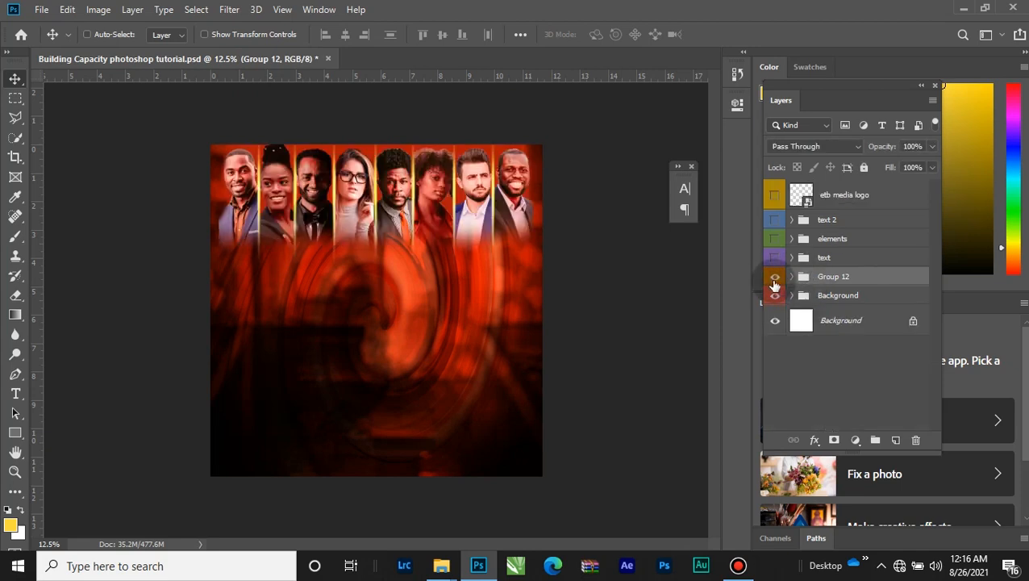
click(774, 277)
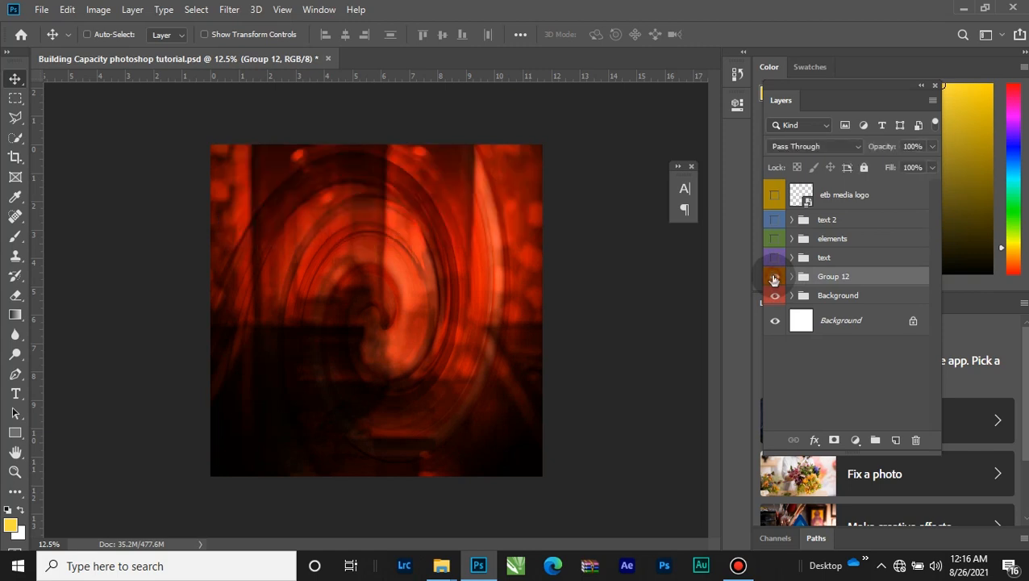
click(774, 277)
click(774, 295)
click(774, 297)
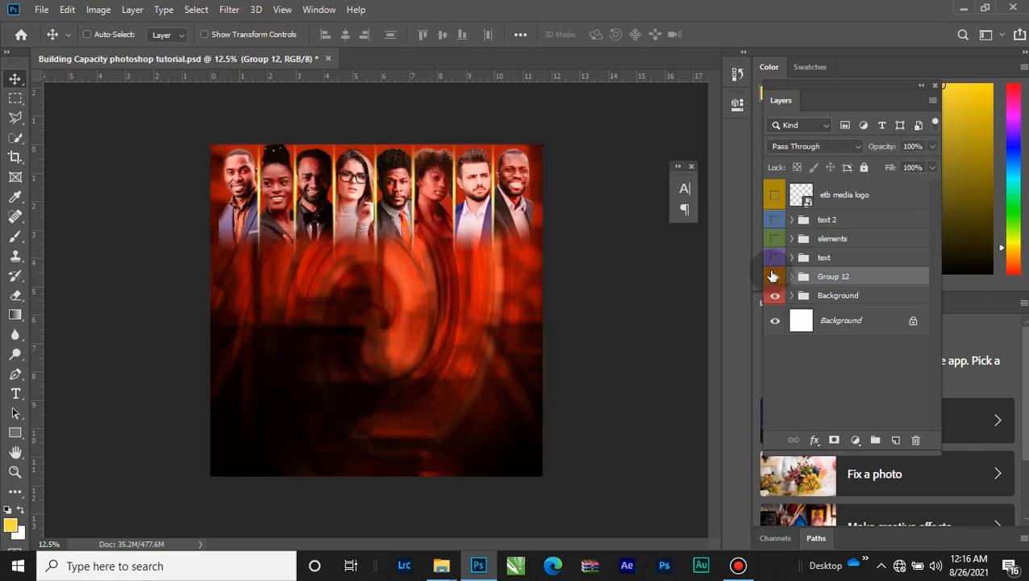
Step: Show the text group on the flyer and expand it
click(828, 258)
click(774, 258)
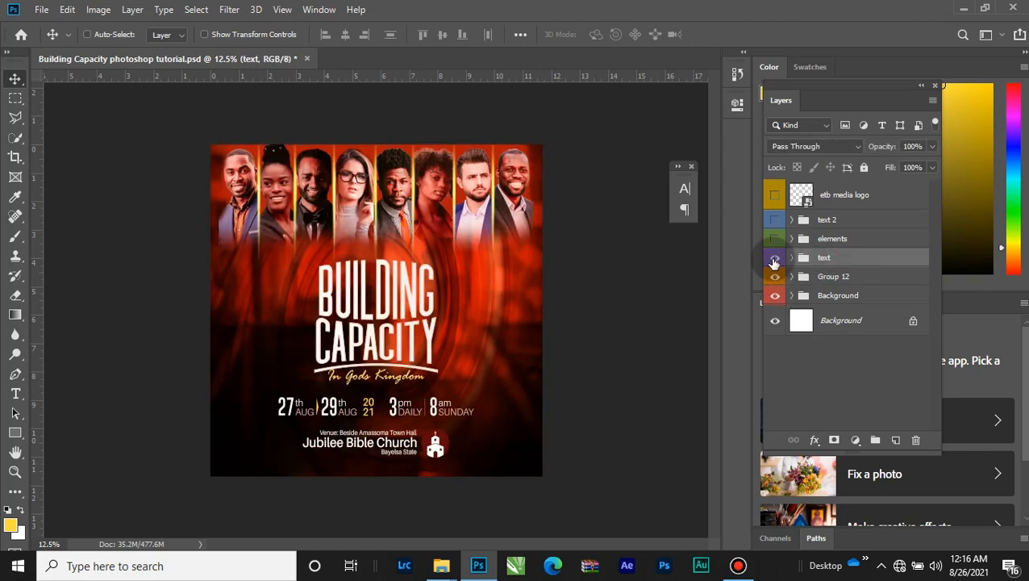
click(793, 258)
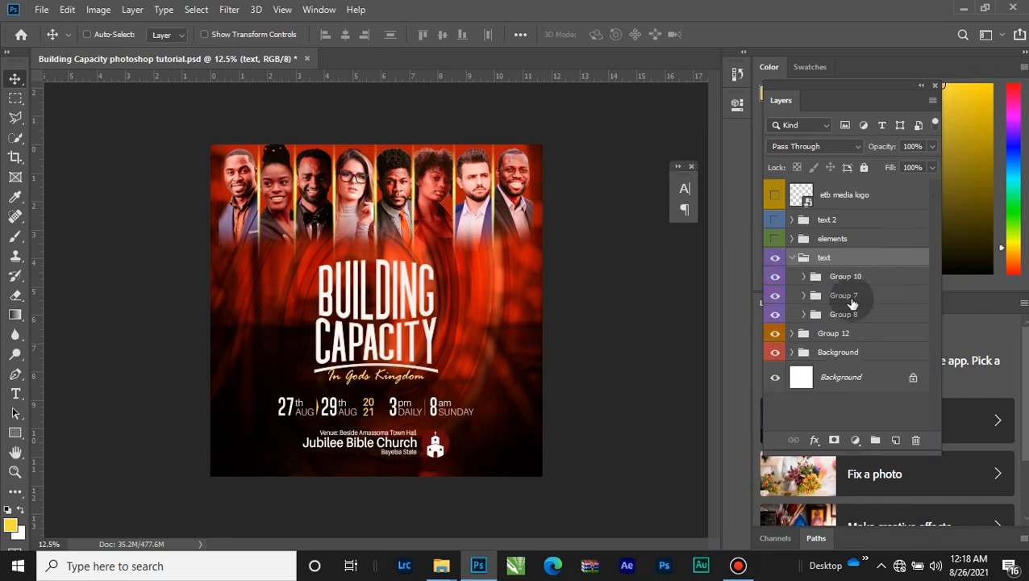
Step: Hide Group 10 and Group 7 inside the text group, keeping only the Group 8 title text shown
click(868, 315)
click(775, 277)
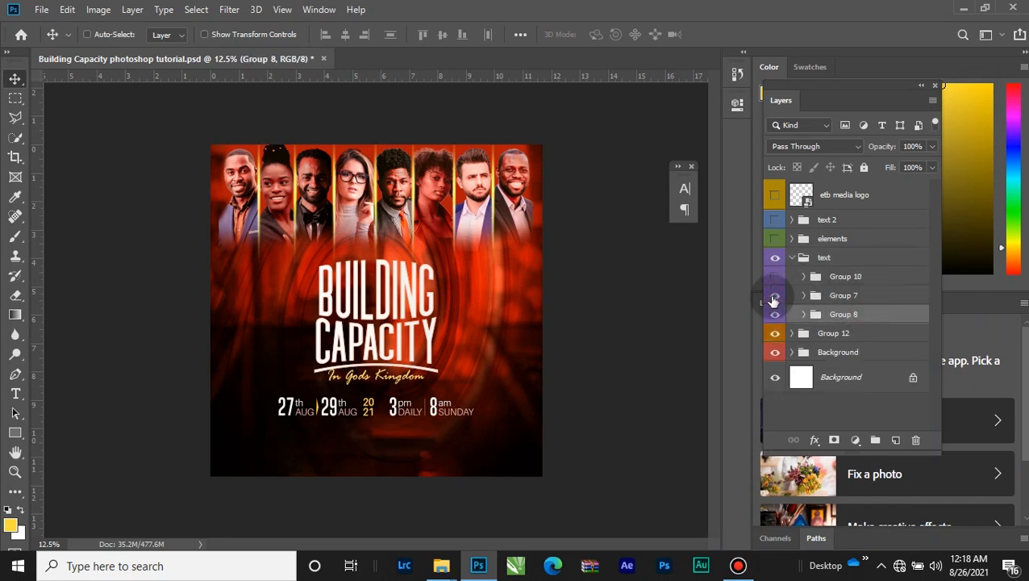
click(774, 295)
click(774, 315)
click(774, 314)
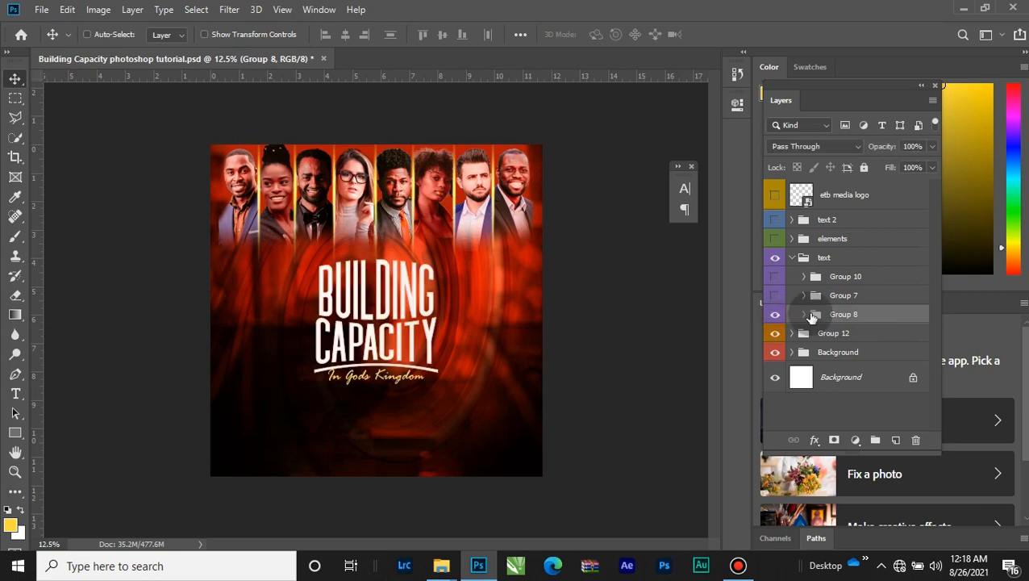
Step: Expand Group 8, select the building text layer and open its character settings to check the font
click(805, 316)
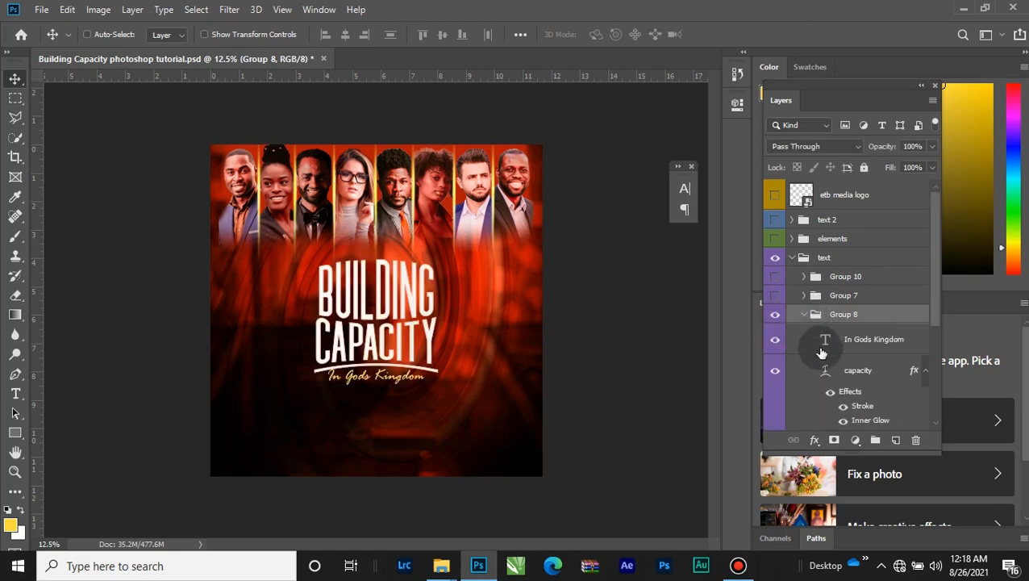
scroll(855, 361, down, 2)
click(857, 367)
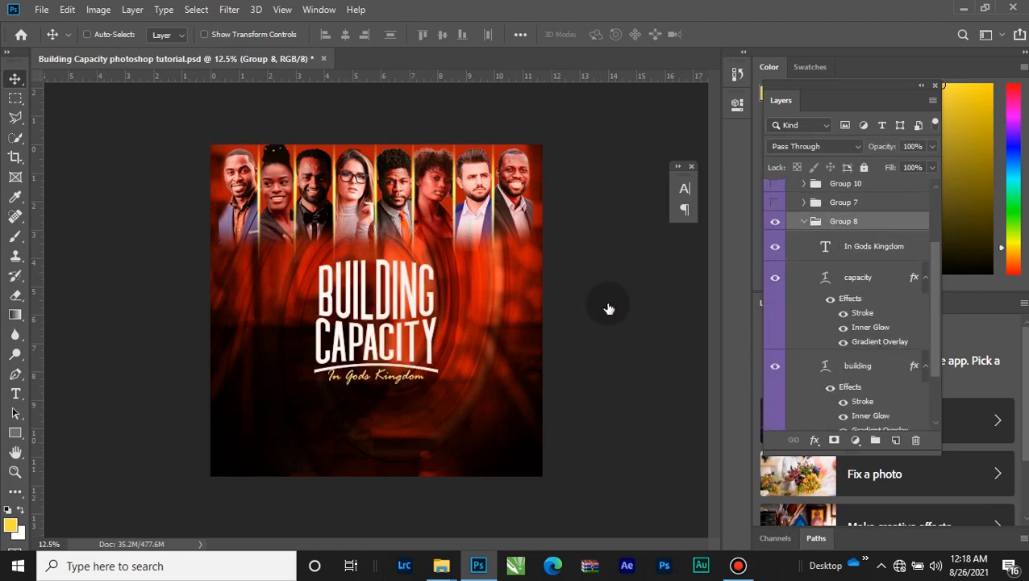
click(682, 190)
drag(621, 184, 665, 129)
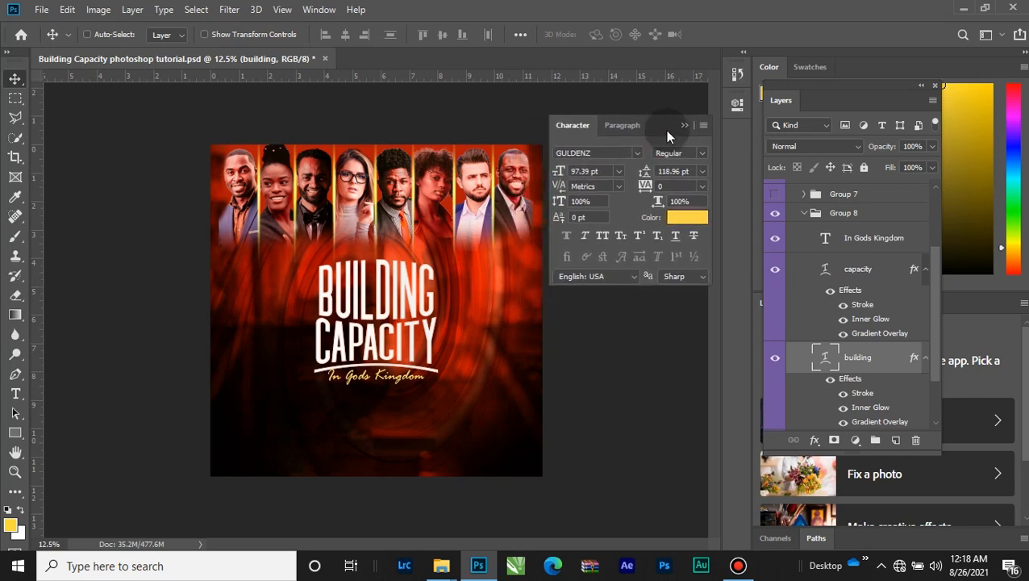
click(604, 154)
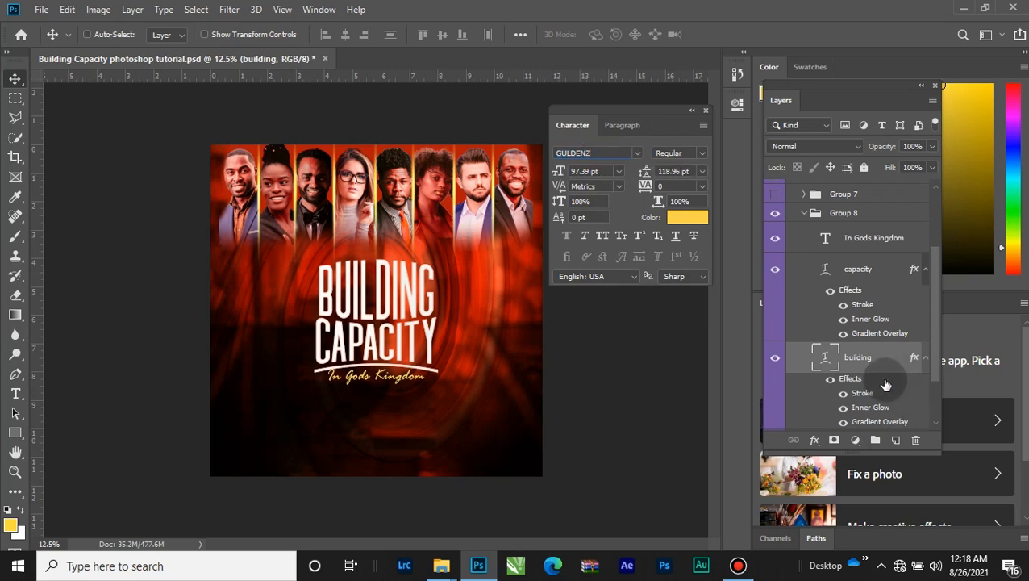
Step: Open the building text layer's Layer Style and examine its Stroke and Inner Glow settings
scroll(880, 374, down, 1)
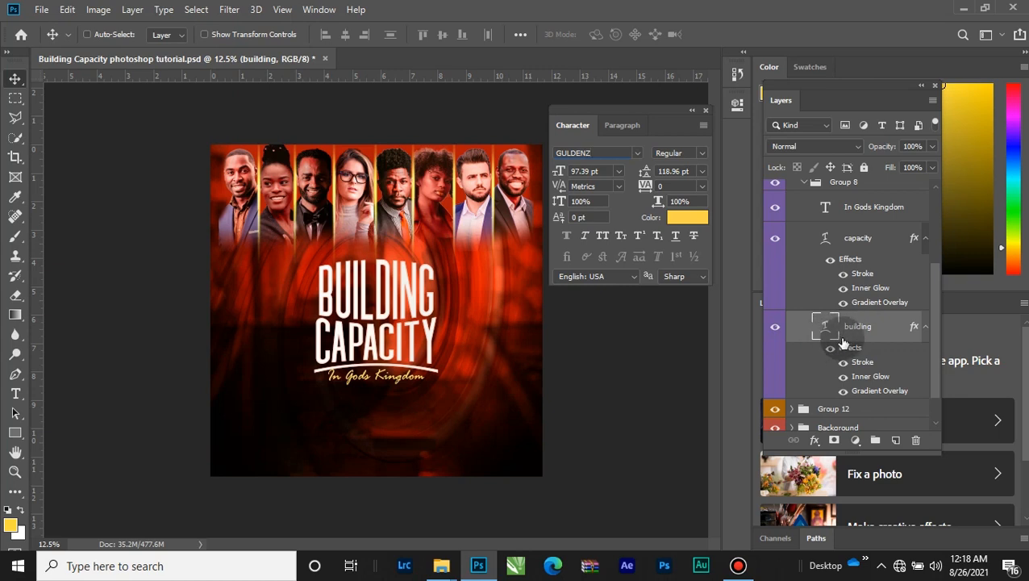
click(843, 376)
click(845, 362)
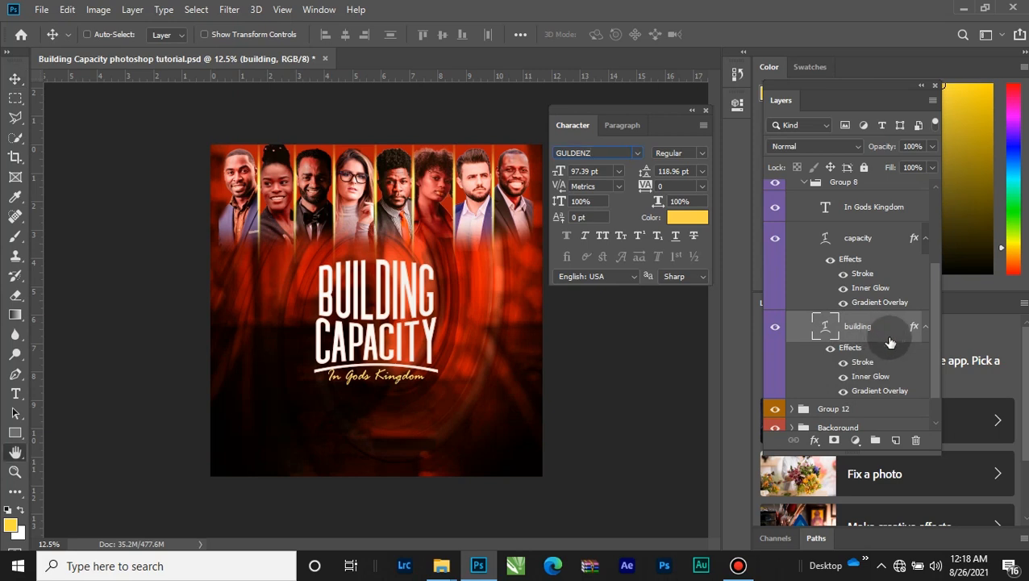
key(v)
double_click(884, 334)
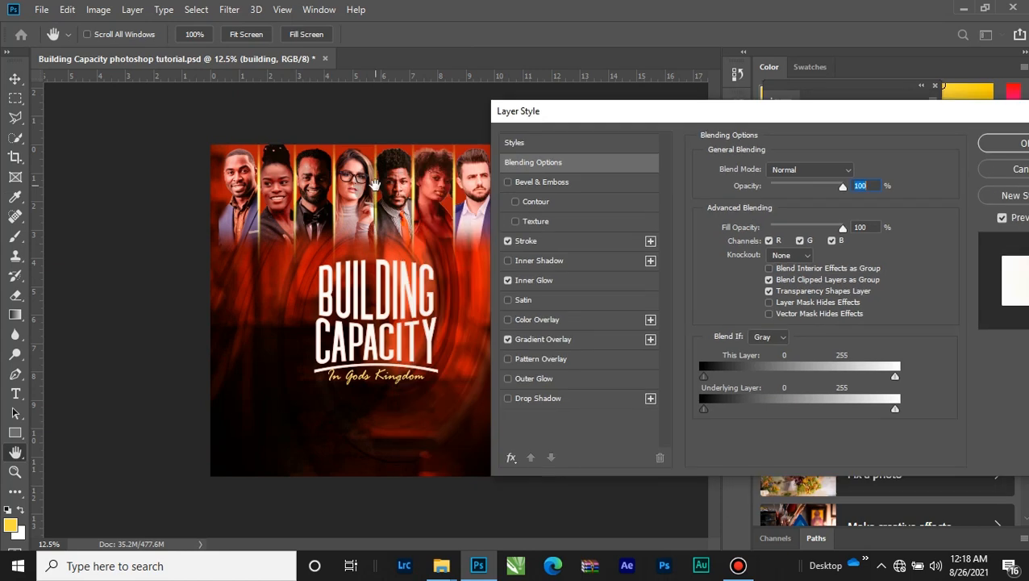
click(549, 244)
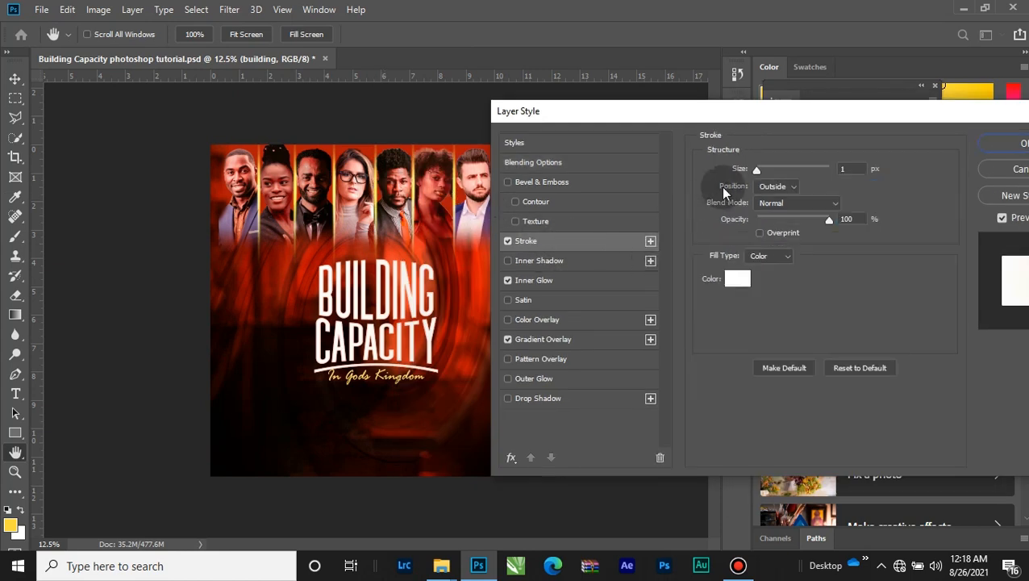
click(848, 168)
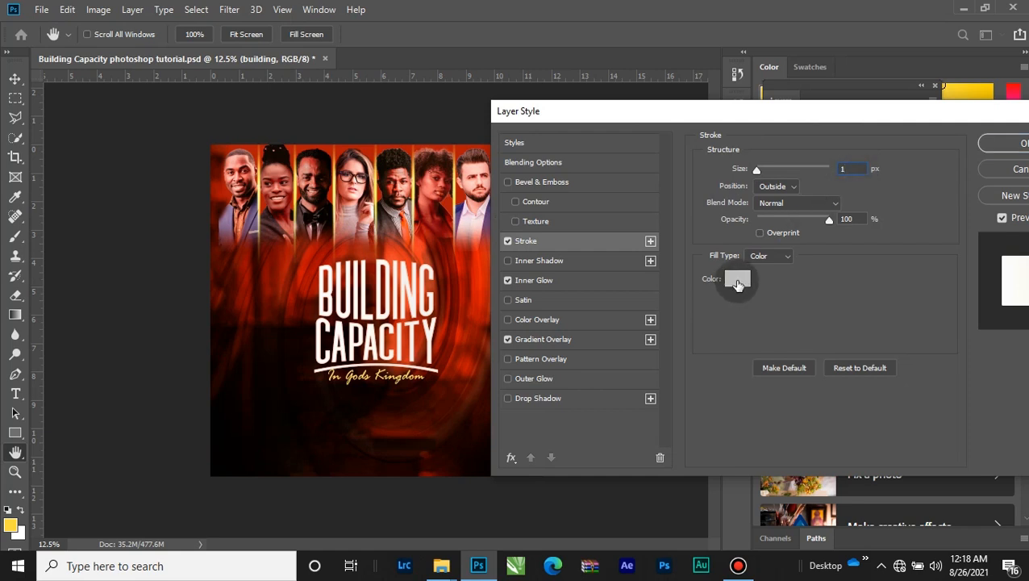
click(577, 284)
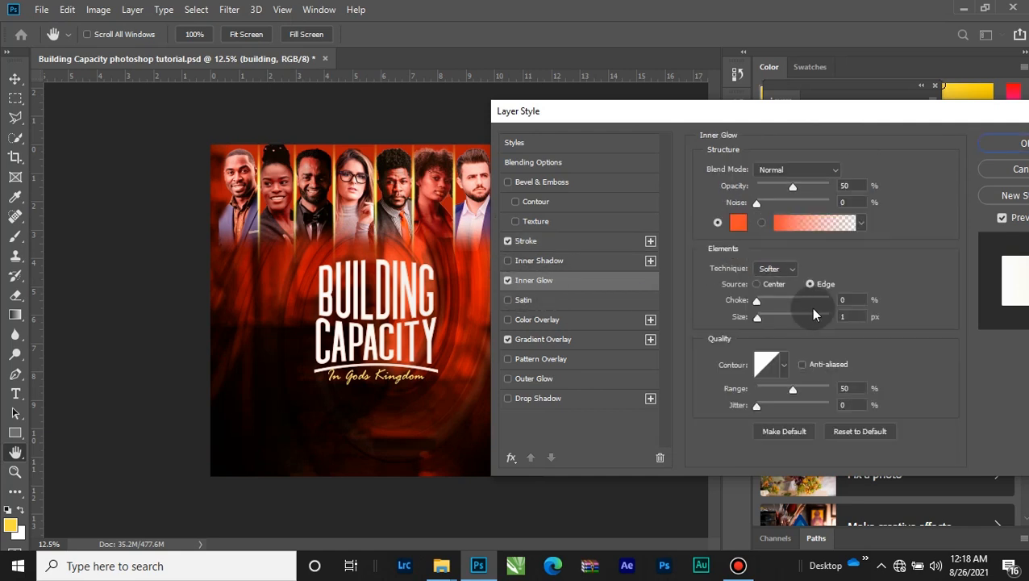
Step: Switch the building layer's Inner Glow off and on again to compare the edges of the letters up close
key(ctrl+plus)
key(ctrl+plus)
key(ctrl+plus)
key(ctrl+plus)
key(ctrl+plus)
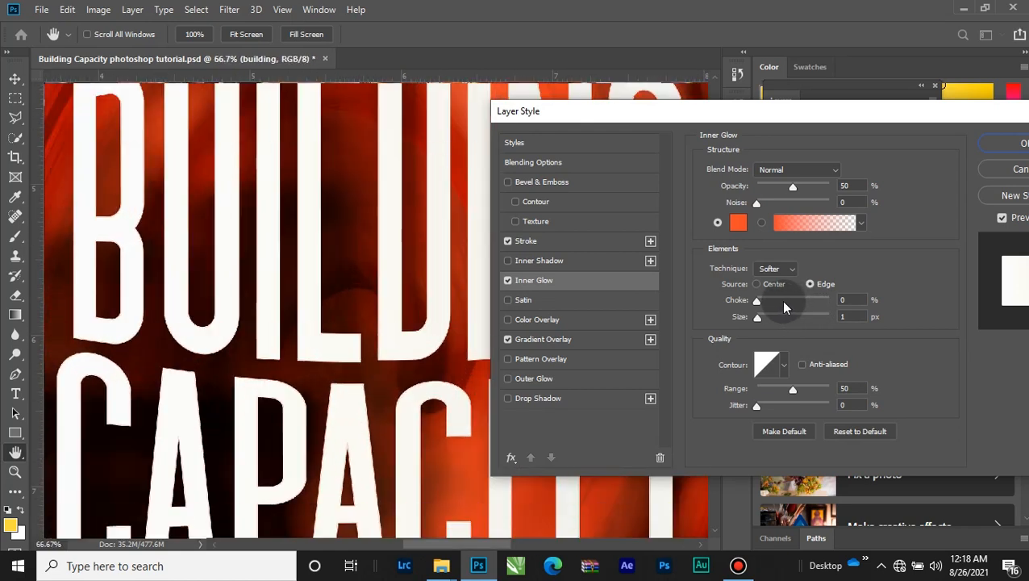
key(ctrl+plus)
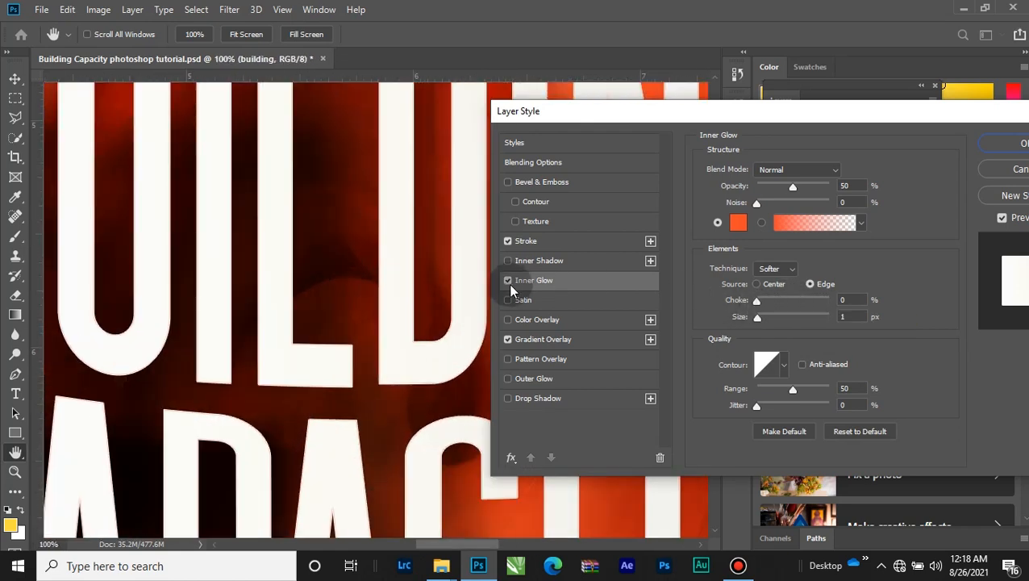
click(508, 241)
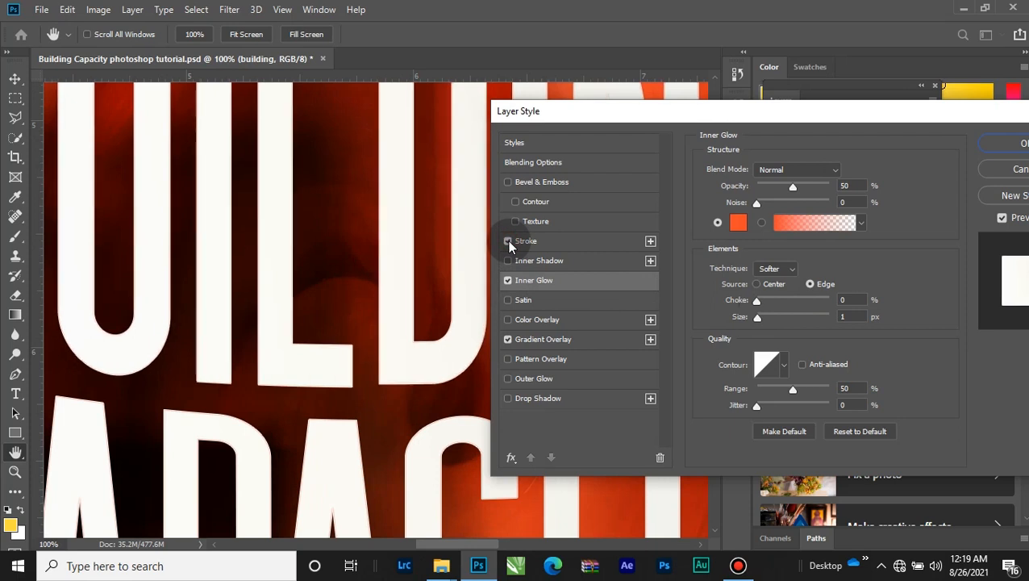
click(509, 280)
click(509, 281)
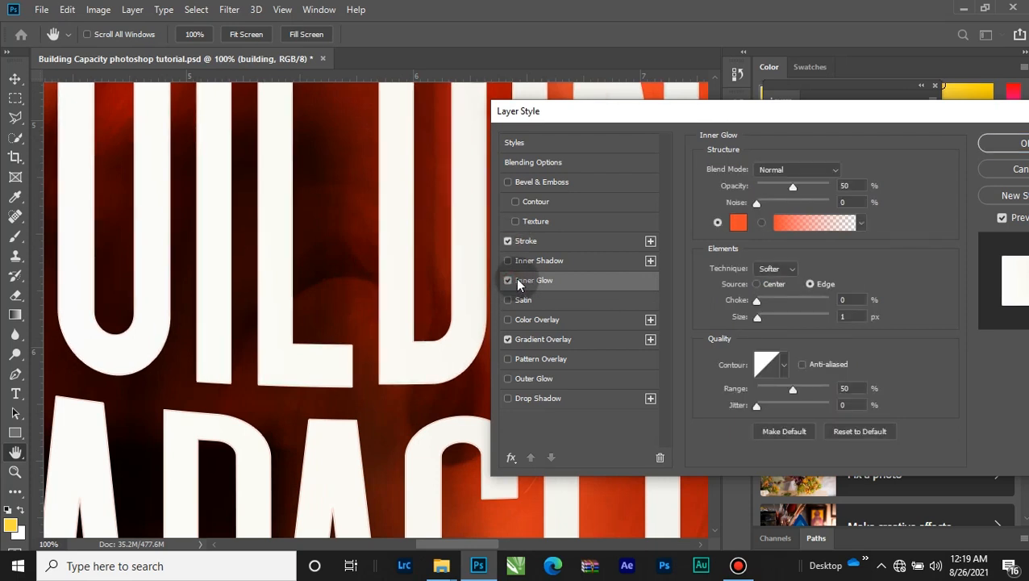
key(ctrl+plus)
key(ctrl+plus)
click(505, 281)
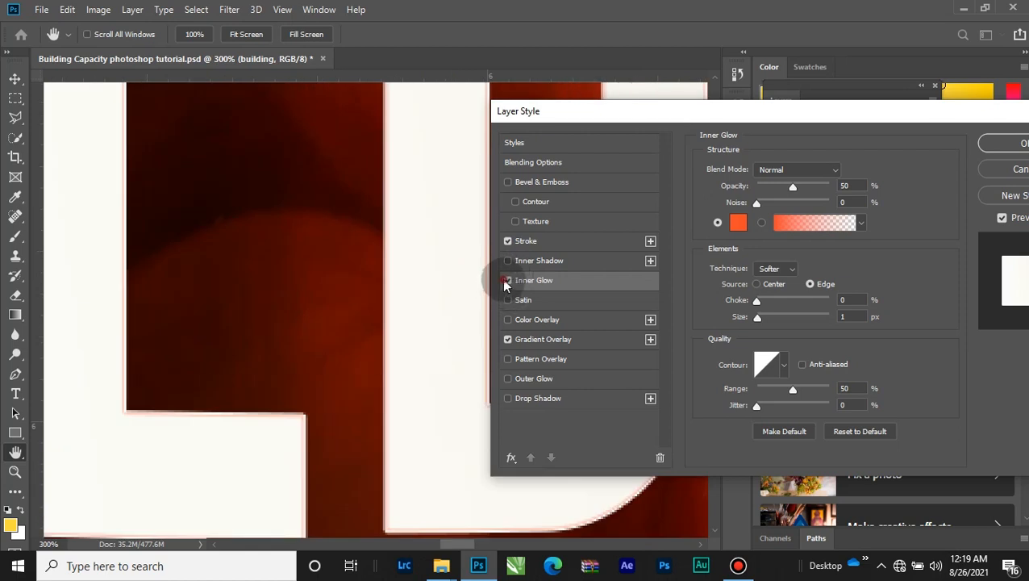
click(507, 282)
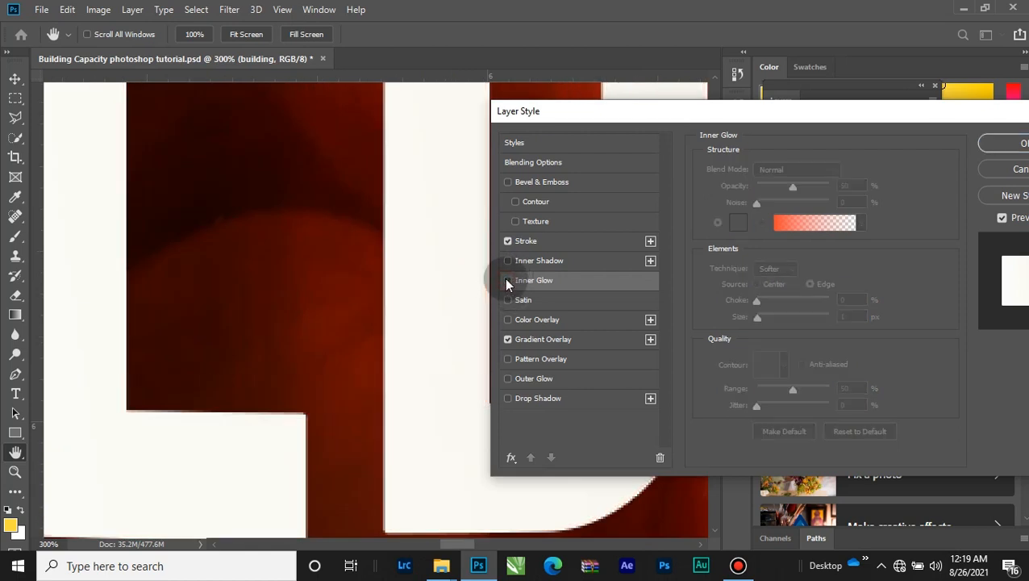
click(507, 282)
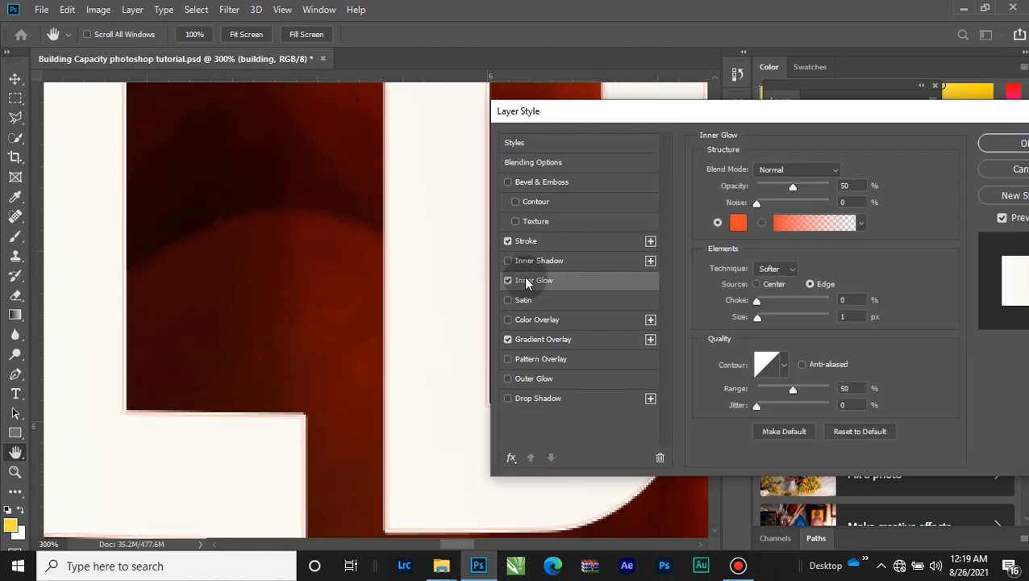
click(859, 188)
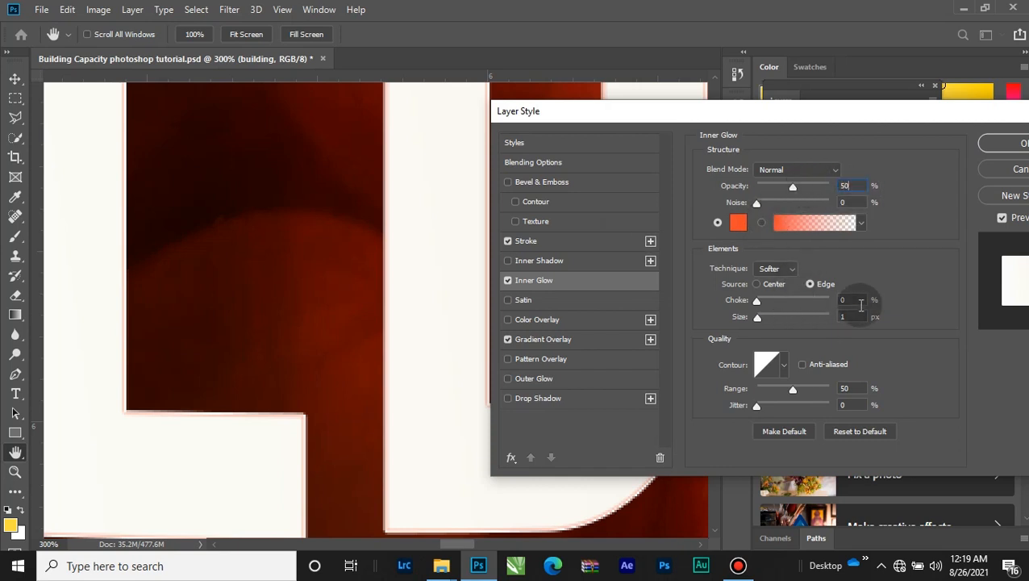
Step: Turn the building layer's Gradient Overlay off and on again, and examine its settings against the whole title
click(508, 340)
click(507, 340)
click(548, 339)
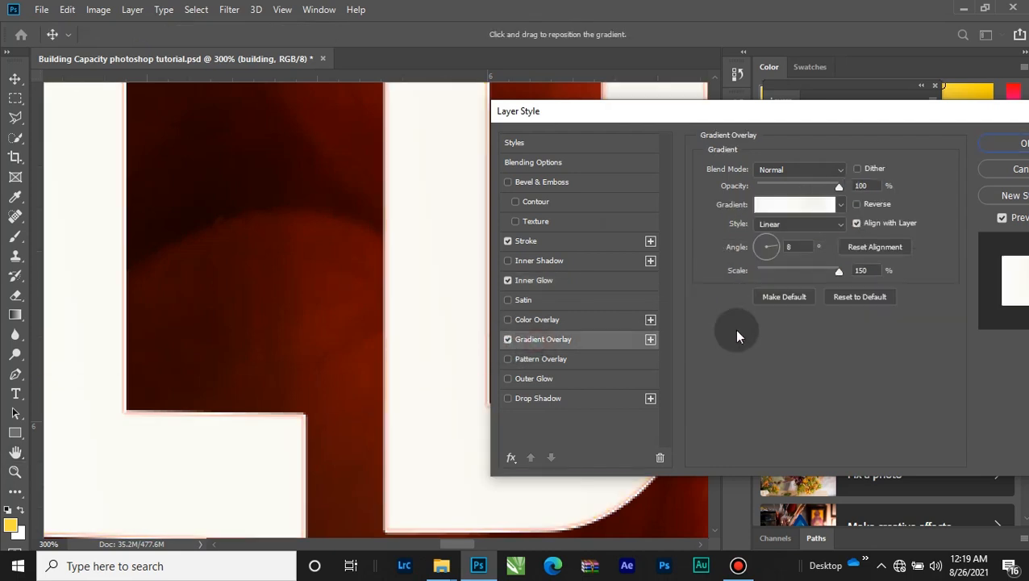
key(ctrl+minus)
key(ctrl+minus)
key(ctrl+minus)
key(ctrl+minus)
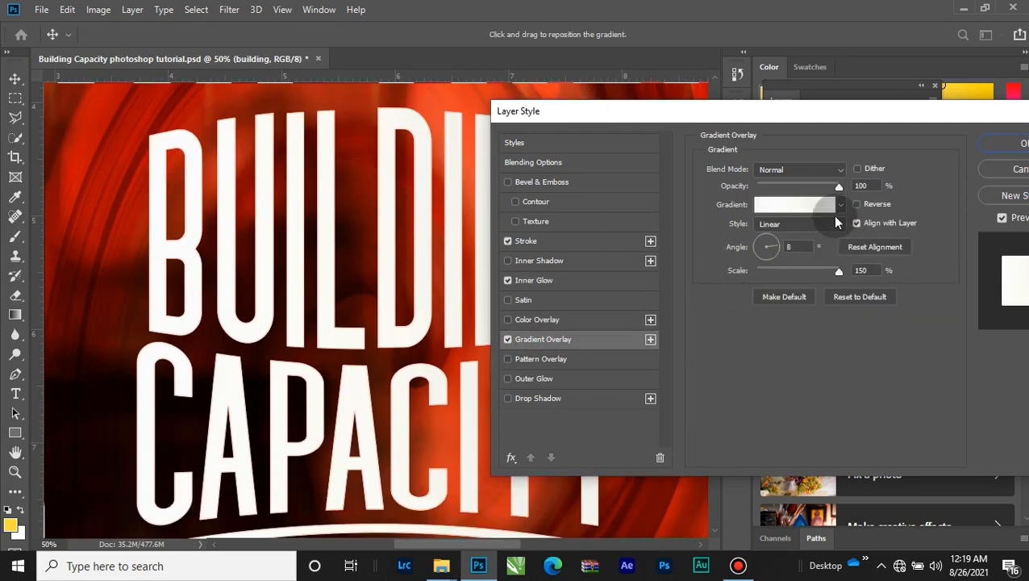
Step: Open the overlay's gradient for editing and check the colours of its stops at 0% and 22%
click(822, 207)
click(600, 352)
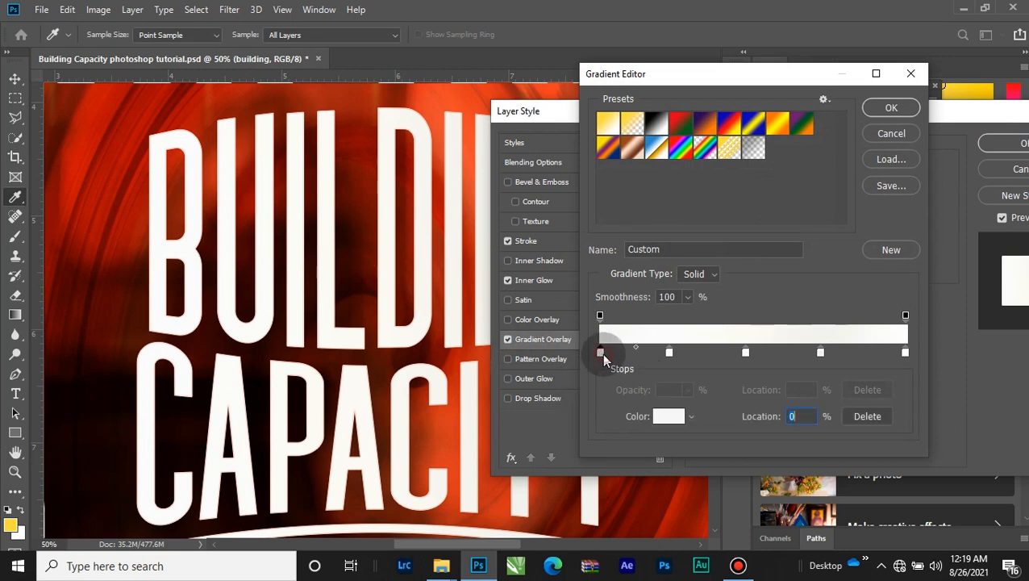
click(667, 416)
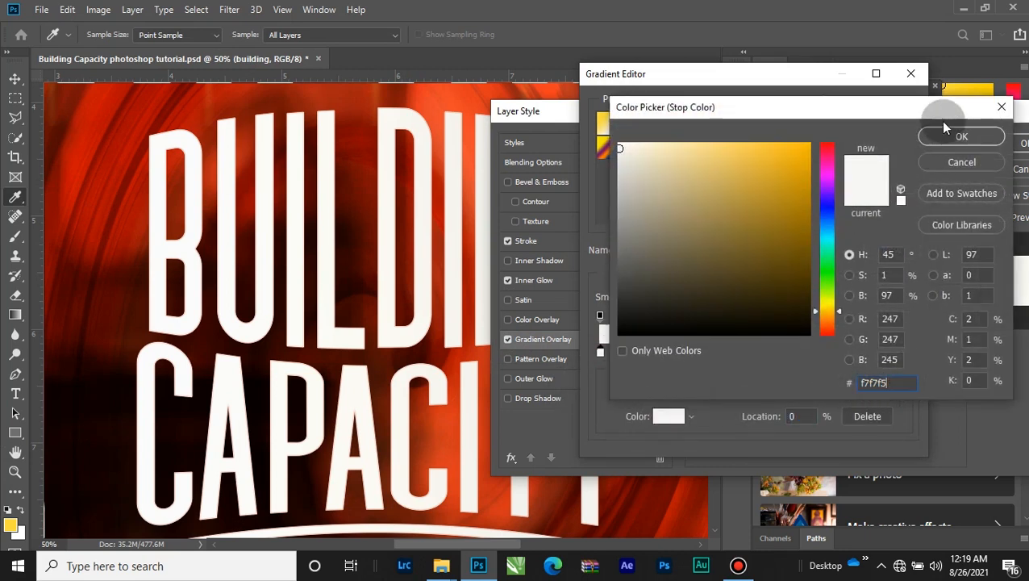
click(954, 138)
click(668, 352)
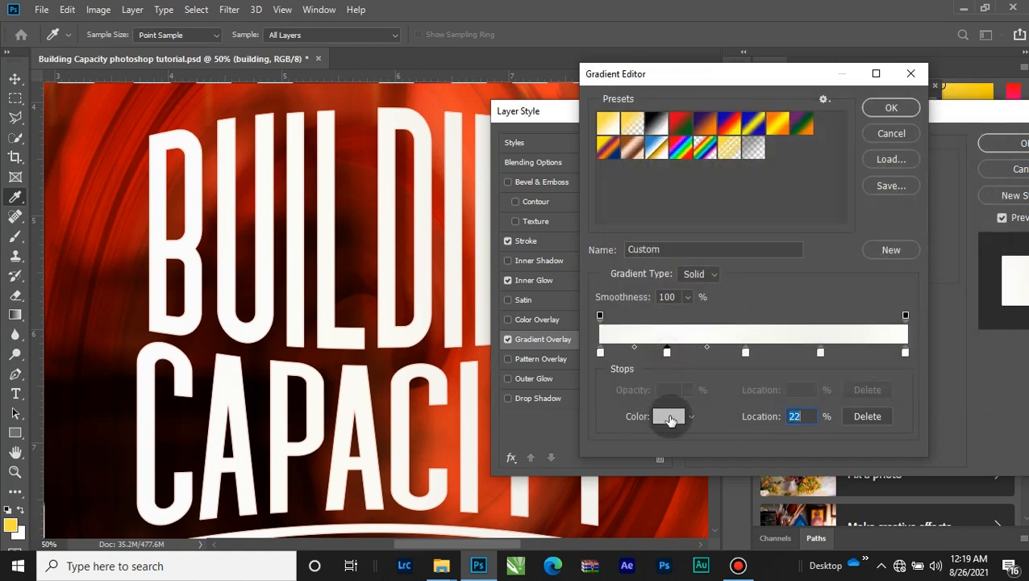
click(668, 416)
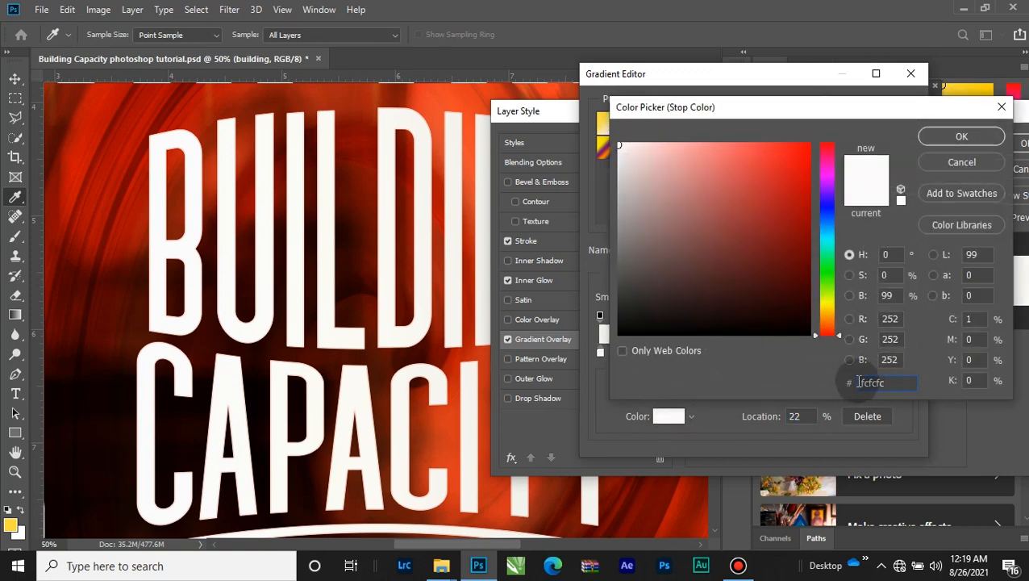
click(942, 137)
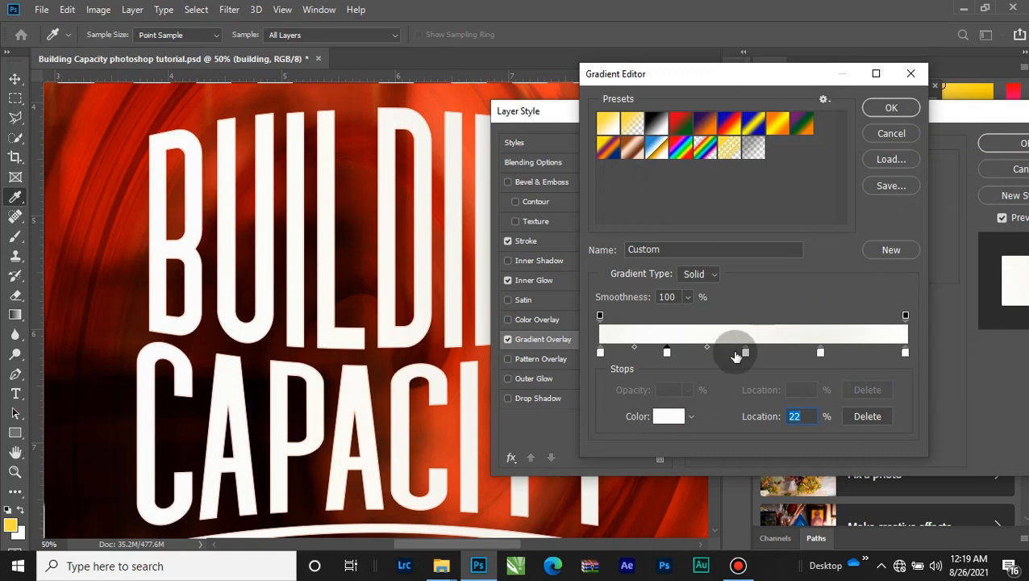
Step: Check the colours of the gradient stops at 48% and 100%, and accept the gradient unchanged
click(745, 352)
click(680, 416)
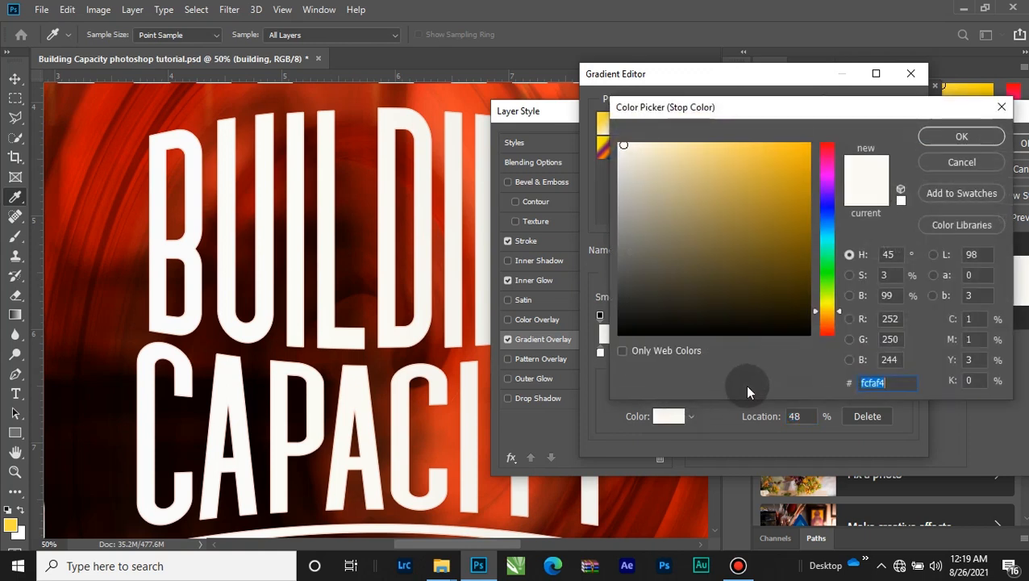
click(962, 137)
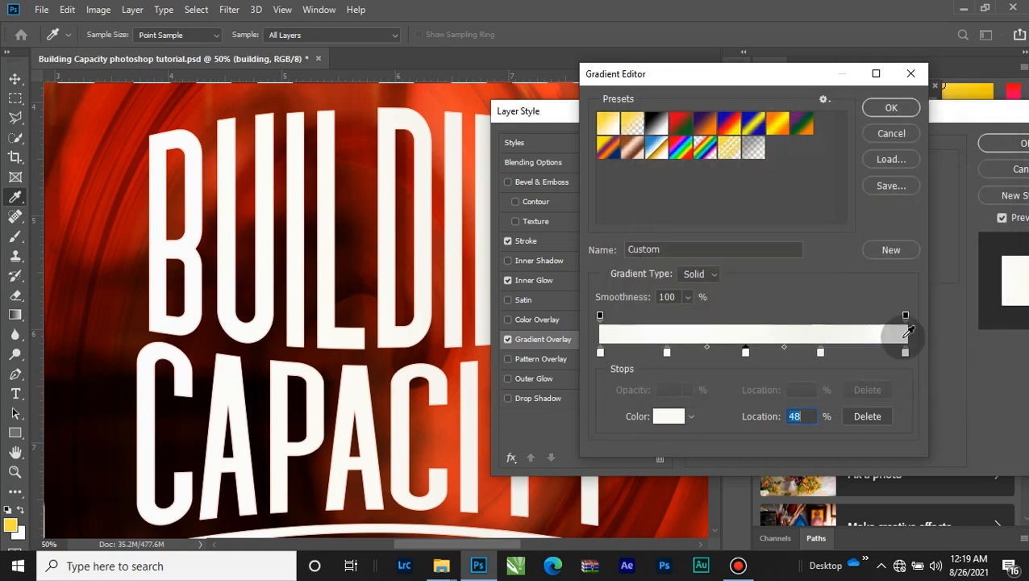
click(905, 353)
click(660, 421)
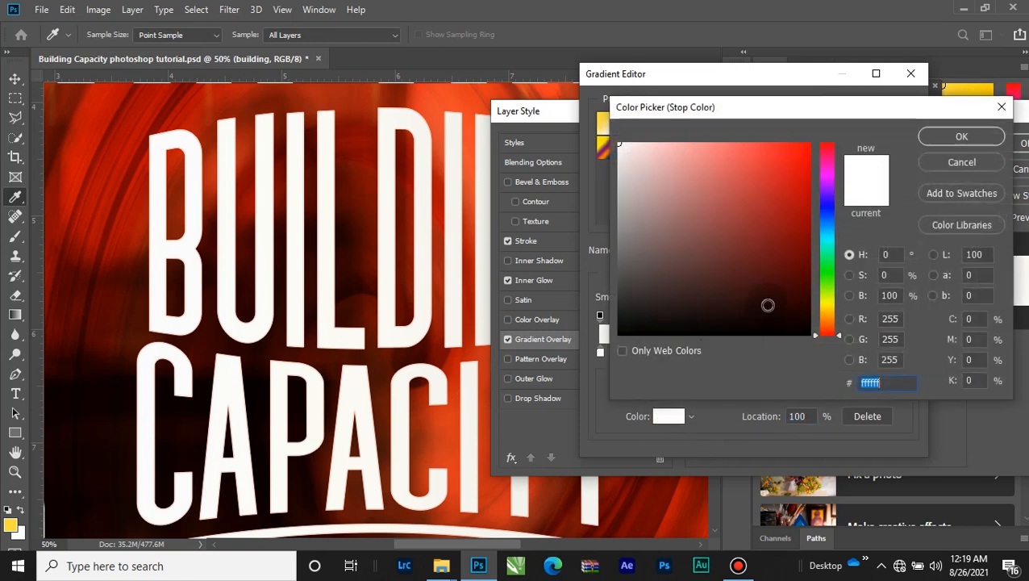
click(934, 136)
click(891, 111)
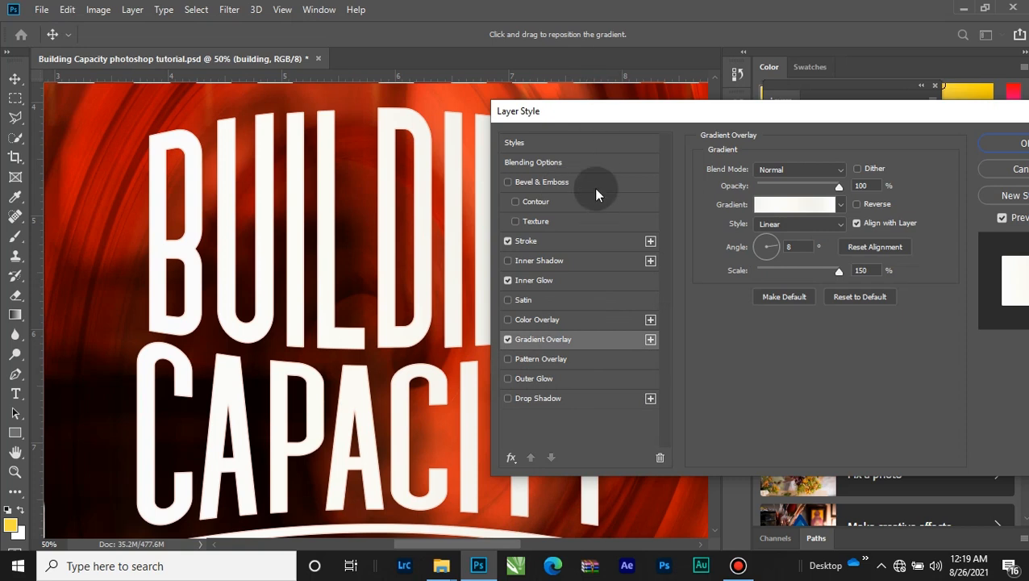
Step: Accept the layer style, and hide and show the building text layer to compare the title
click(999, 144)
click(775, 329)
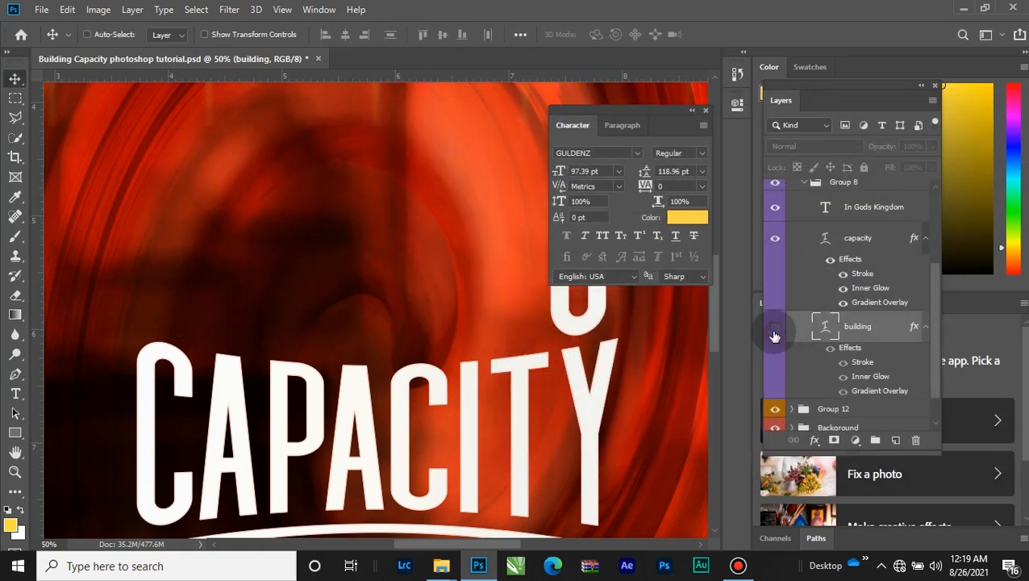
click(775, 333)
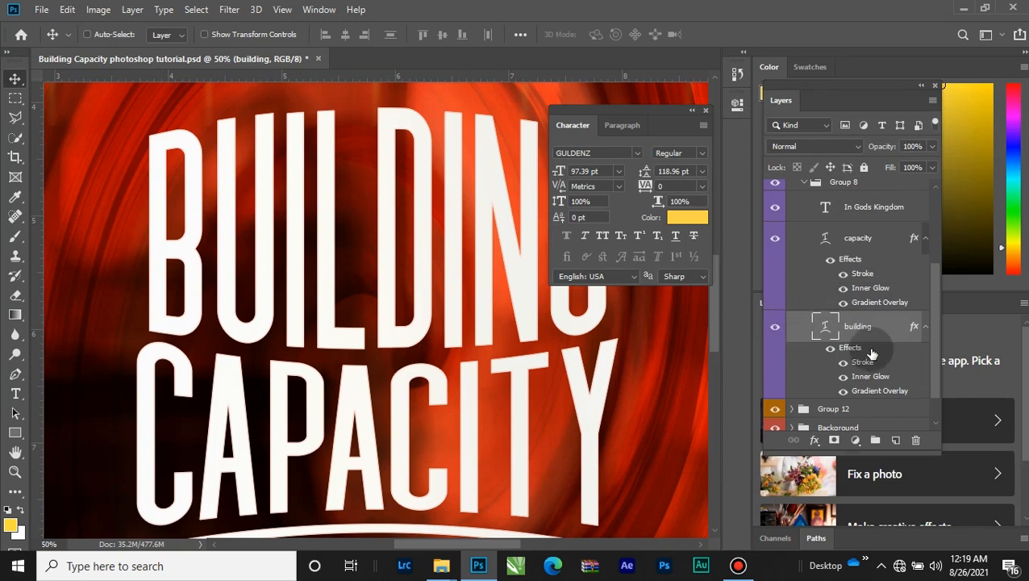
Step: Collapse the character settings and open Warp Text for the building layer to examine its style and bend
click(15, 393)
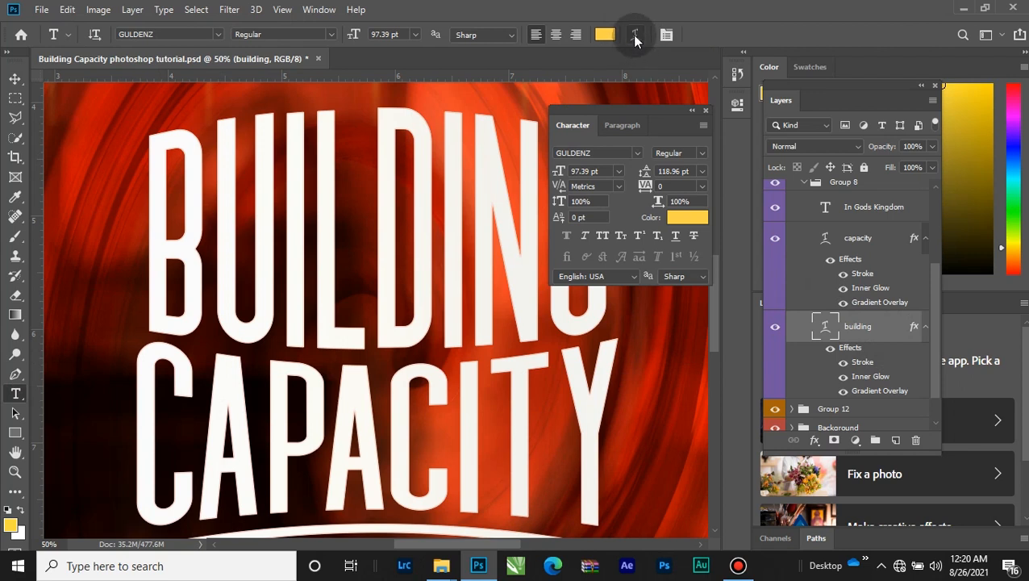
click(691, 110)
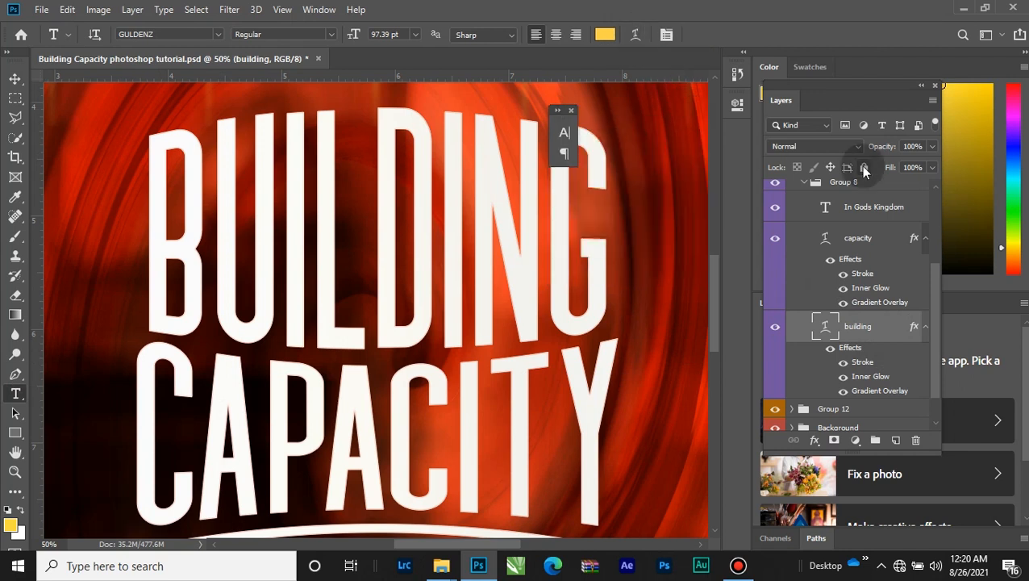
key(ctrl+minus)
key(ctrl+minus)
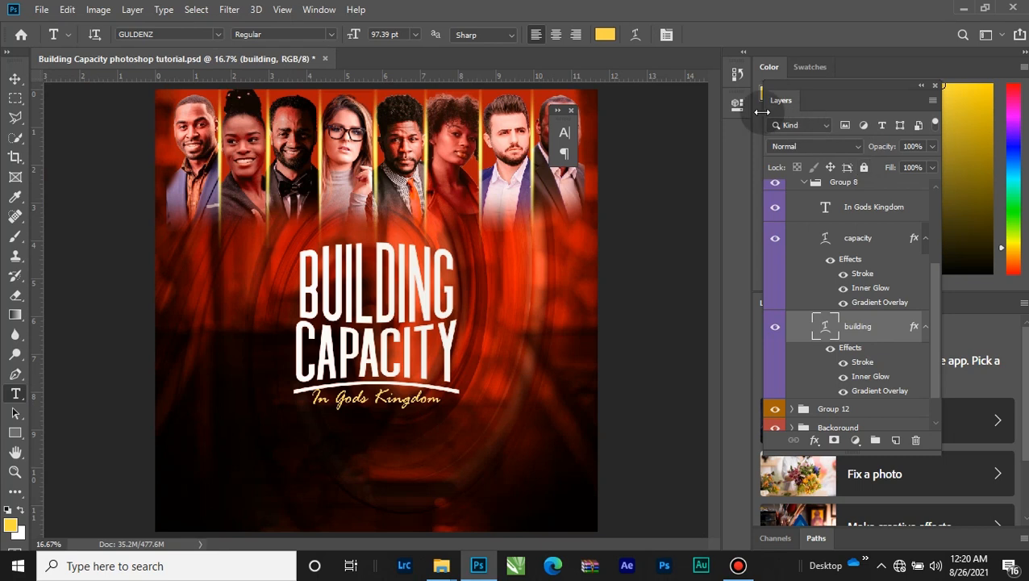
click(634, 35)
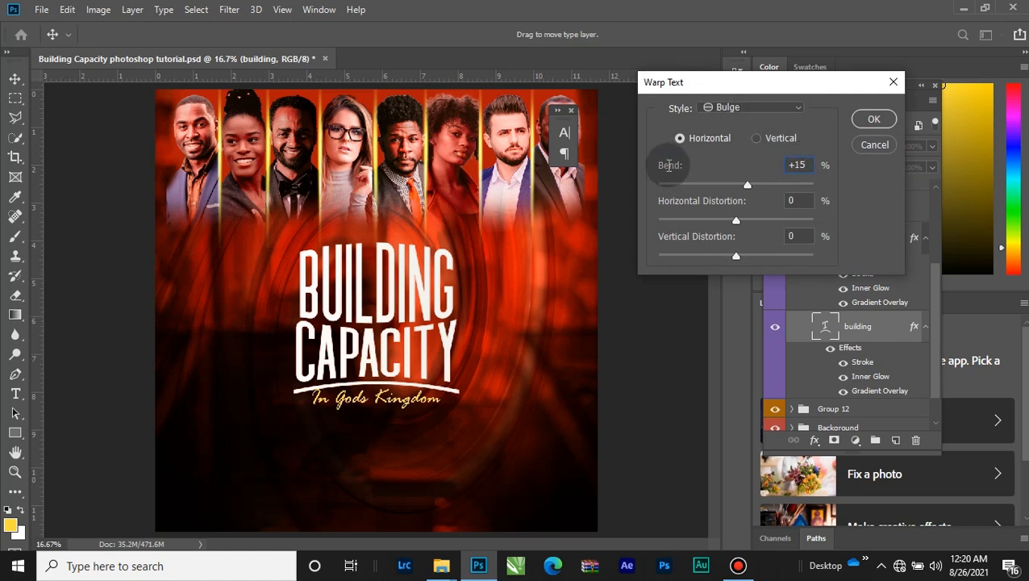
double_click(787, 169)
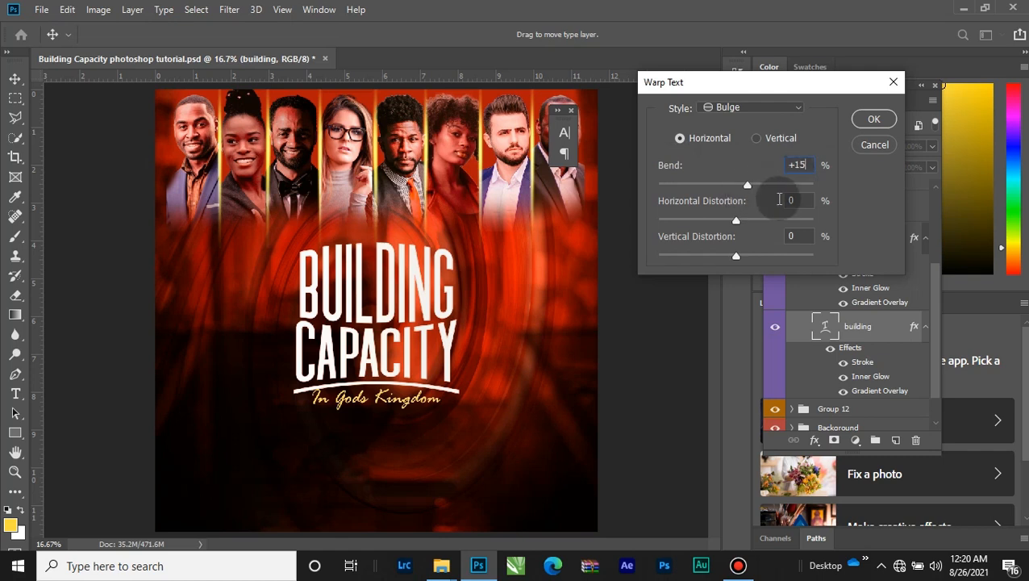
Step: Try a text warp with 40% bend, -53% horizontal distortion and -49% vertical distortion on the building text
mouse_move(747, 186)
mouse_down()
mouse_move(766, 186)
mouse_move(706, 190)
mouse_move(766, 186)
mouse_up()
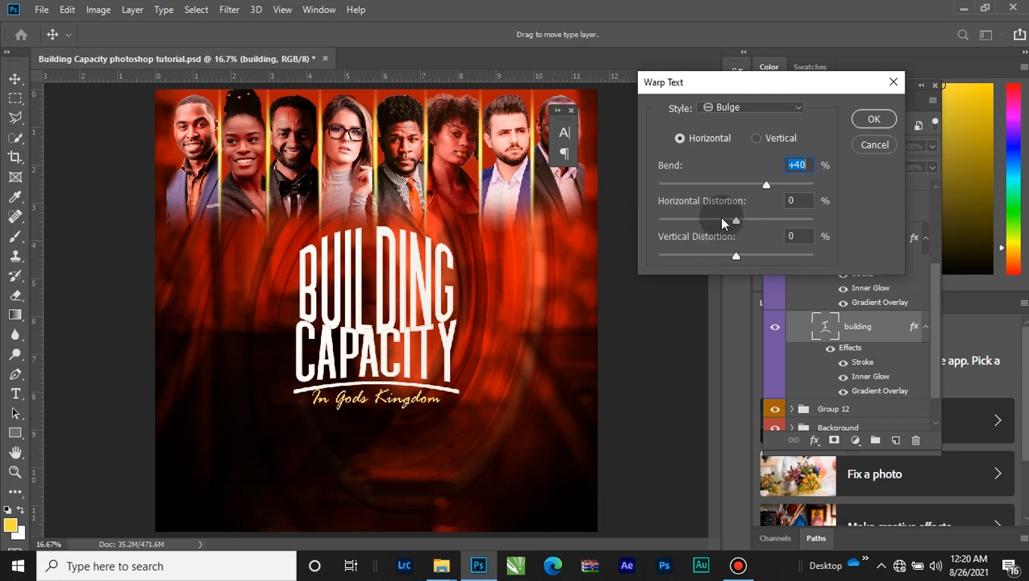
drag(722, 219, 695, 220)
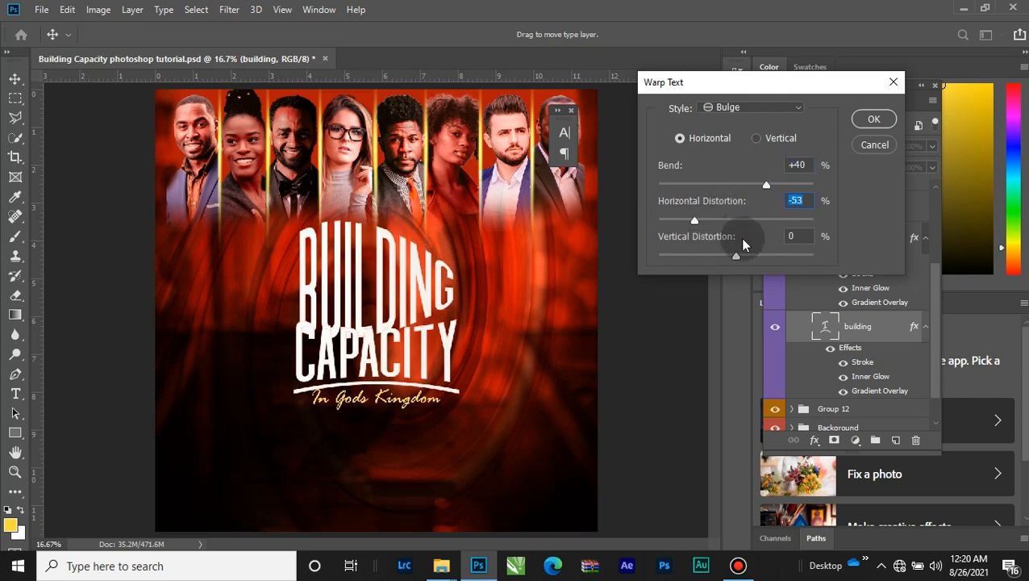
drag(756, 257, 698, 261)
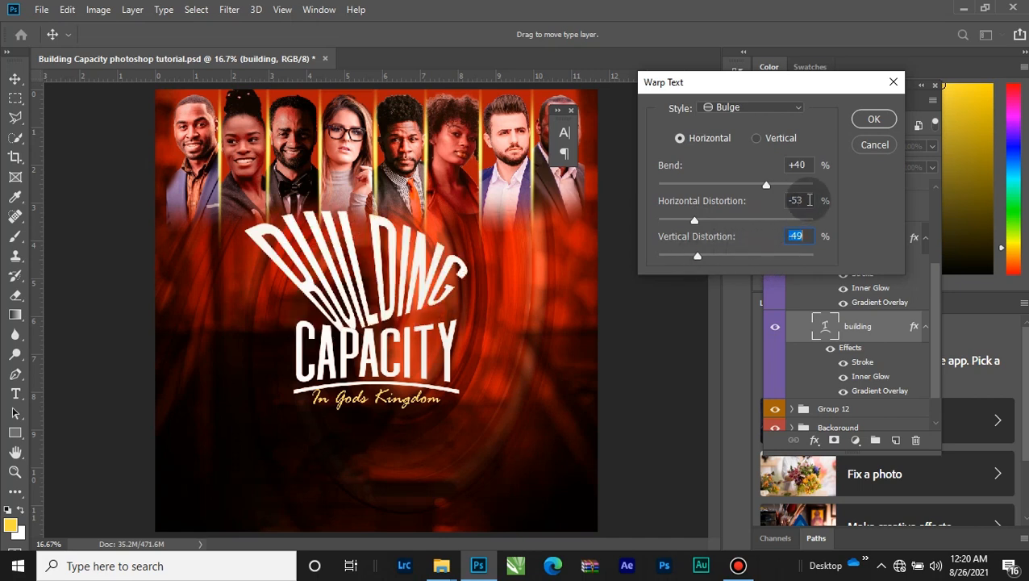
Step: Set the building text's horizontal and vertical distortion back to 0% and its bend to 15%
click(696, 211)
text(0)
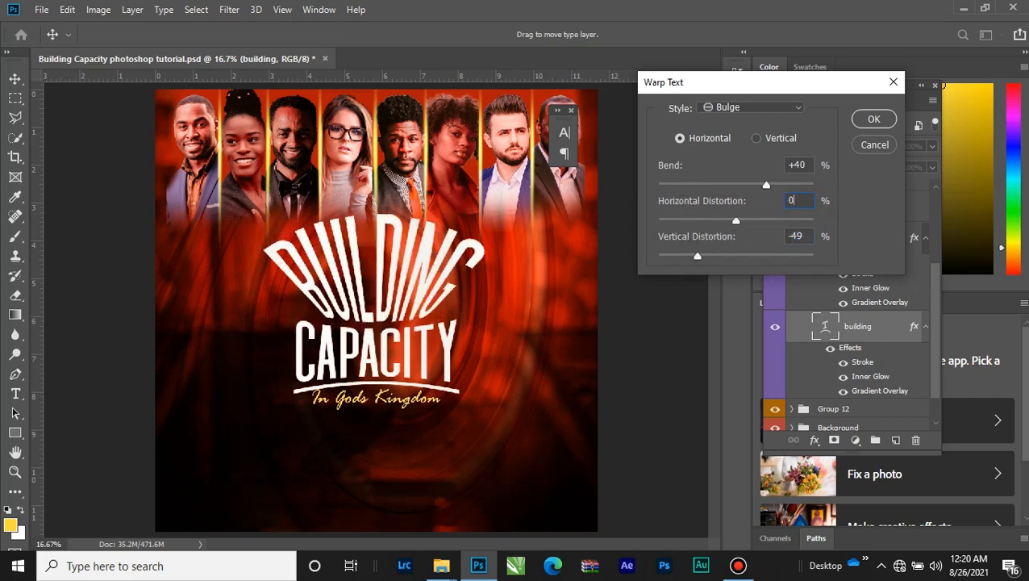
key(Tab)
text(0)
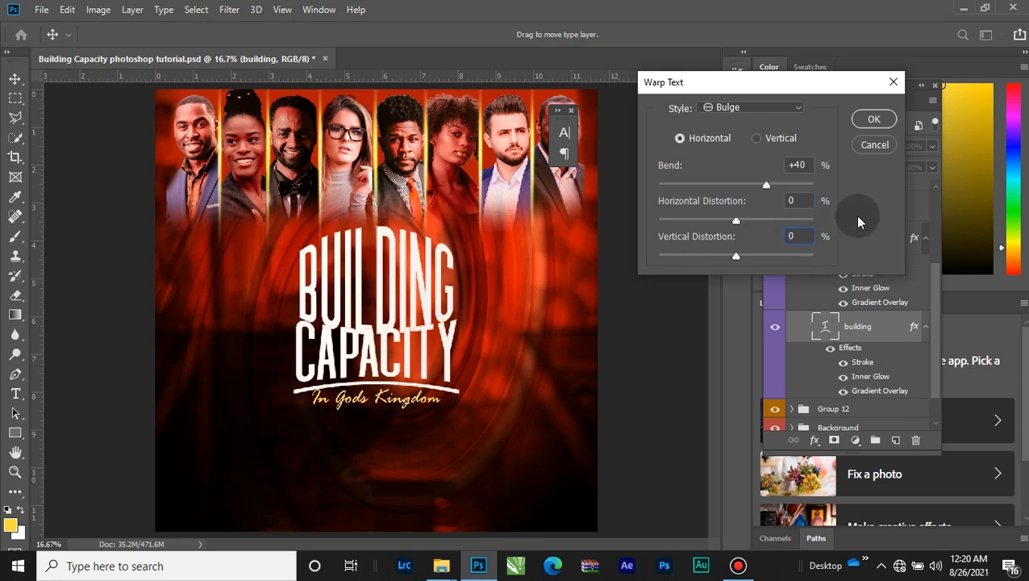
click(793, 164)
text(15)
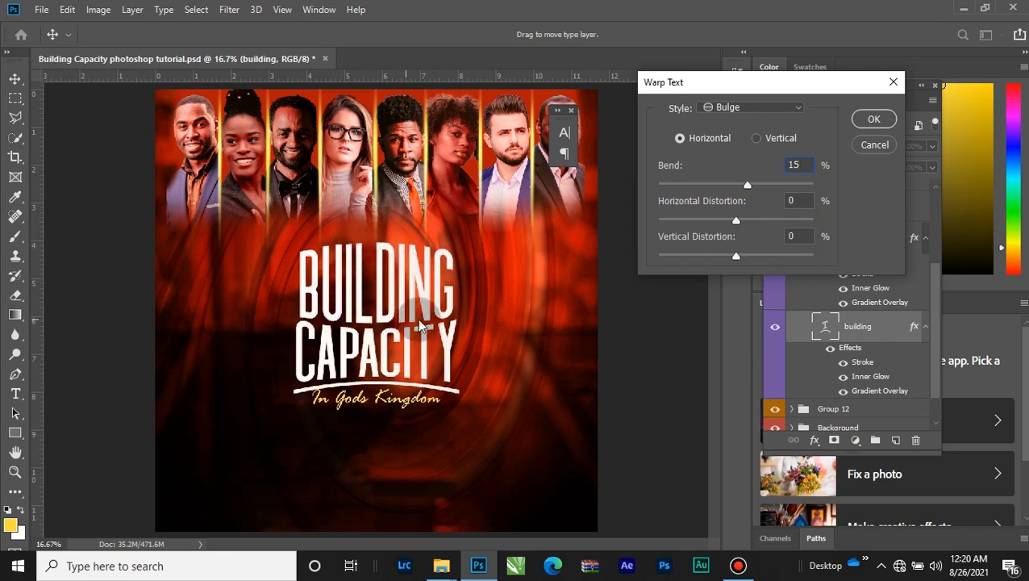
Step: Try the Arc, Arc Lower, Flag and Inflate warp styles on the building text
click(776, 107)
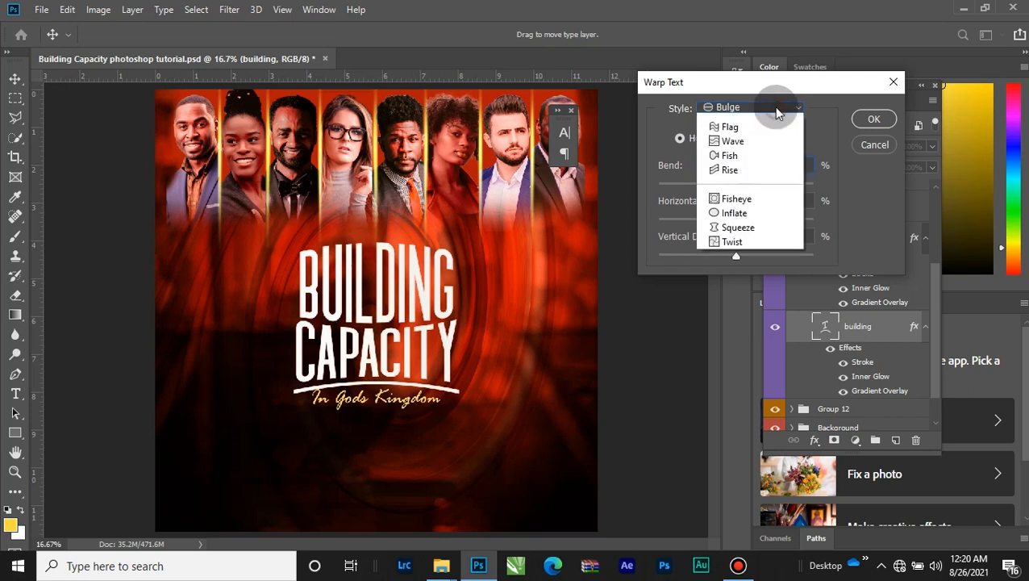
click(758, 150)
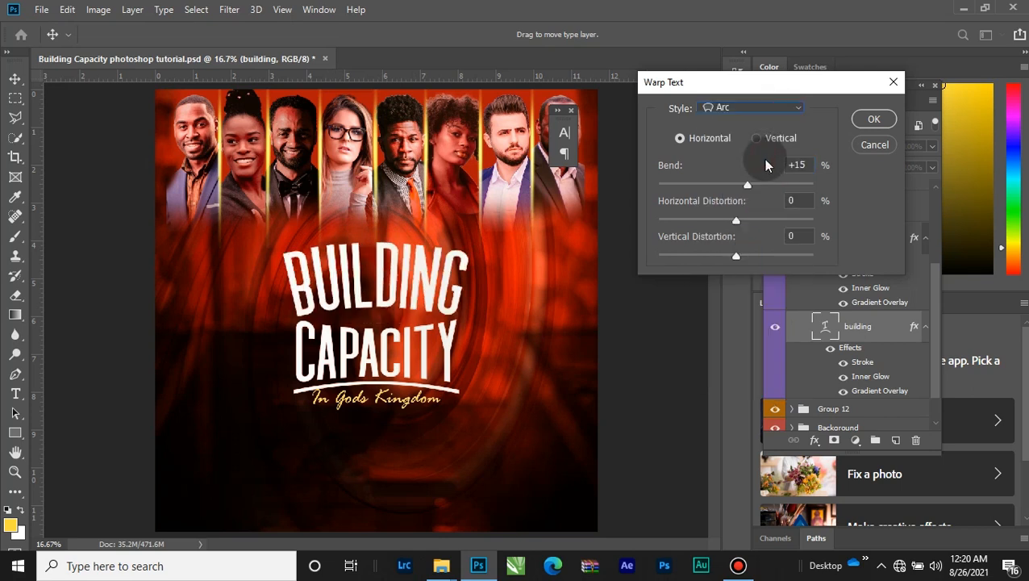
click(765, 108)
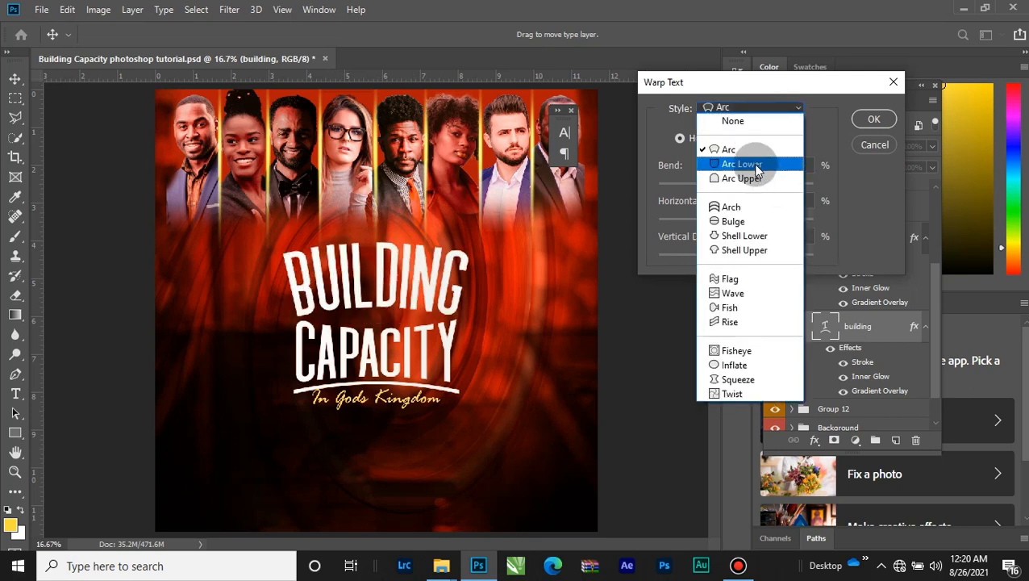
click(757, 165)
click(739, 107)
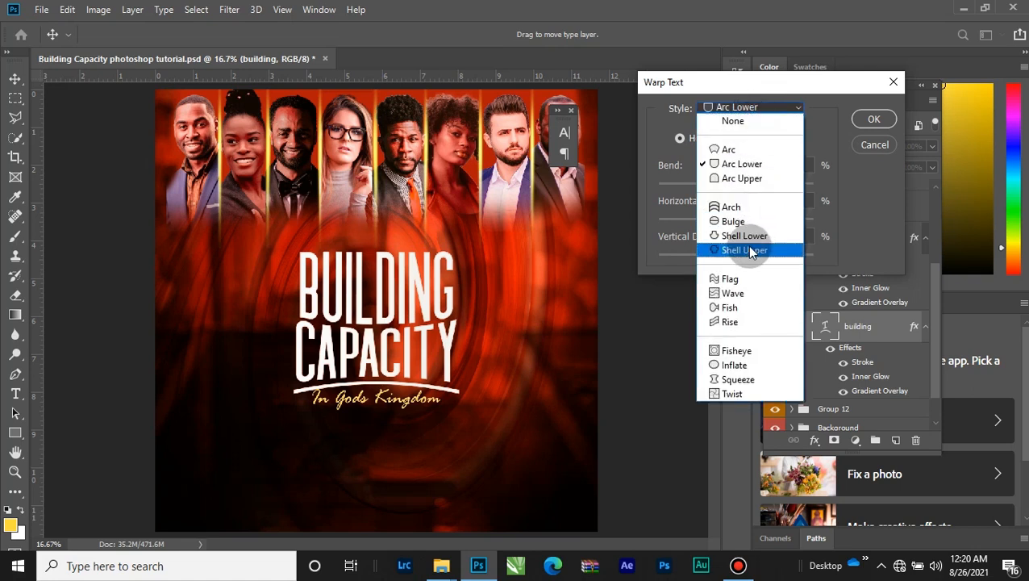
click(752, 279)
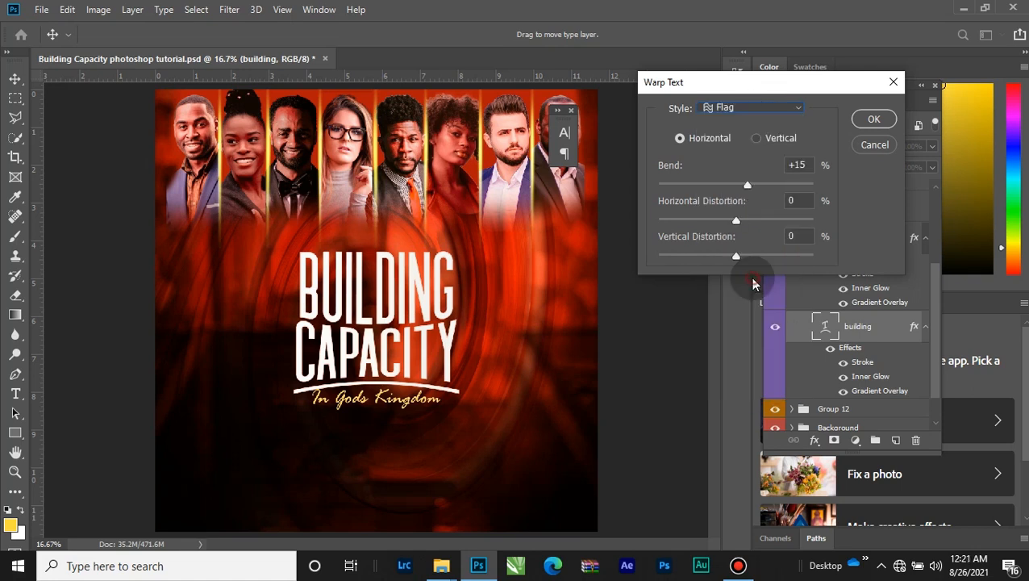
click(768, 116)
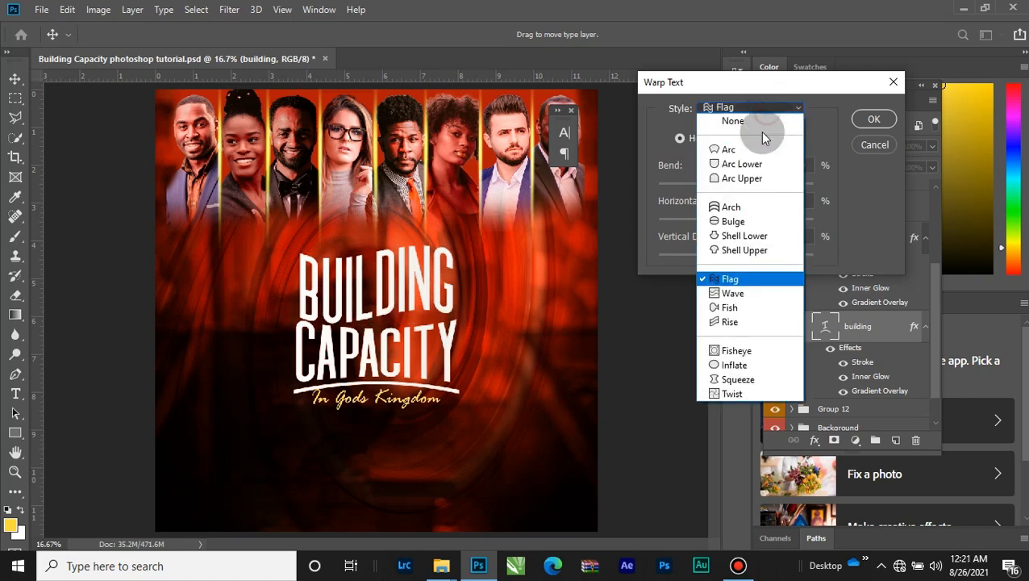
click(746, 365)
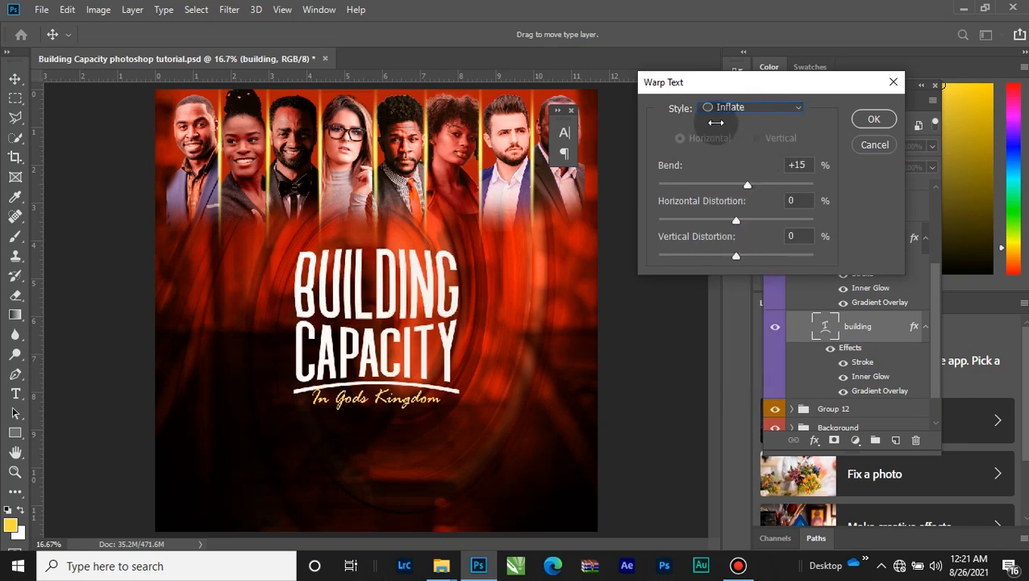
Step: Return the building text's warp style to Bulge and leave Warp Text without applying changes
click(753, 111)
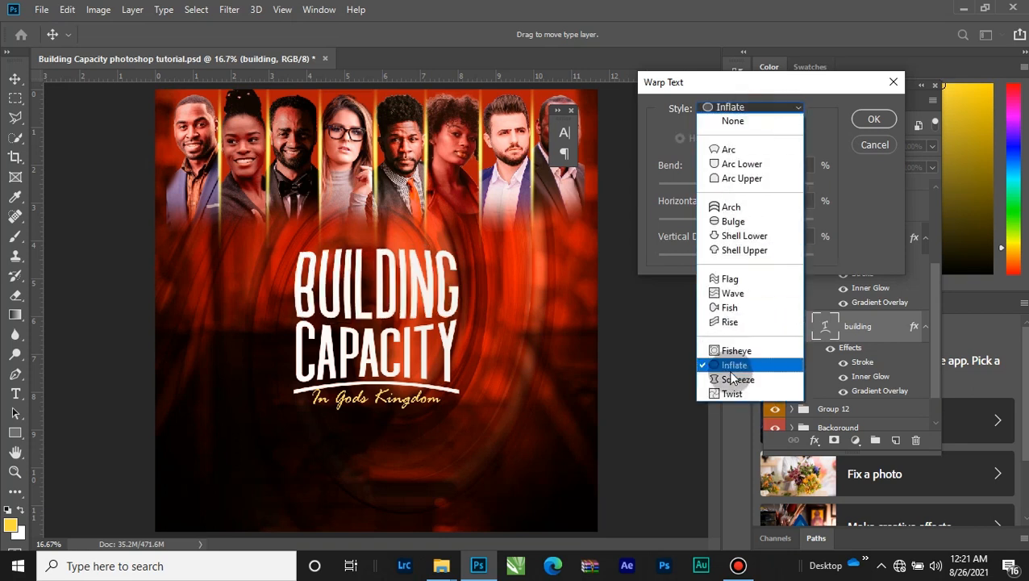
click(754, 221)
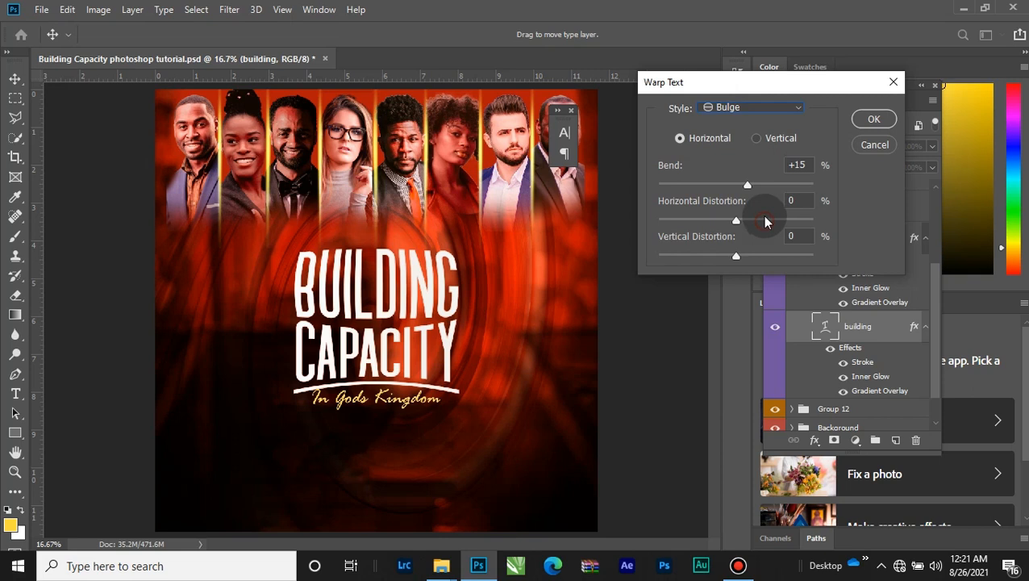
click(809, 167)
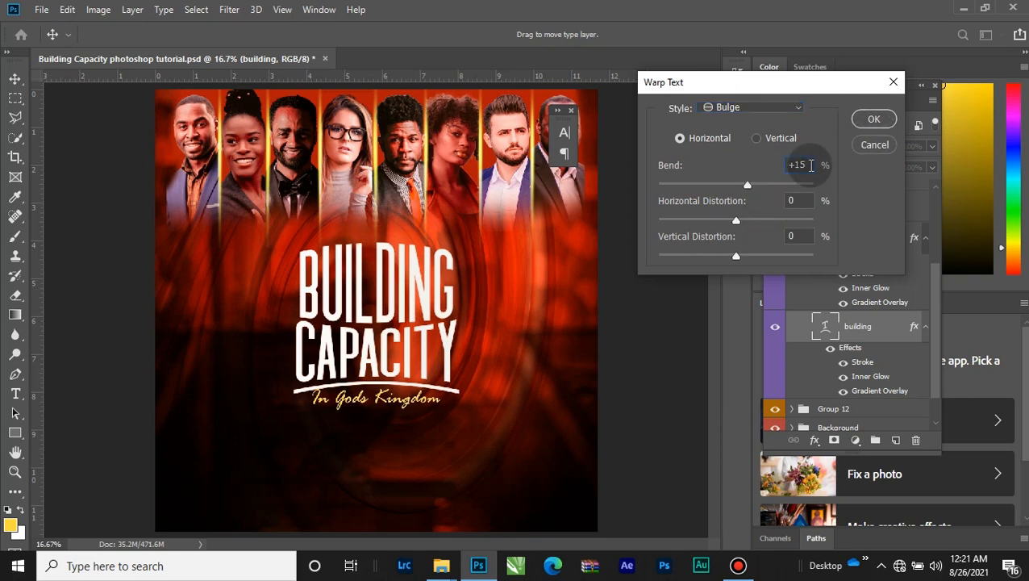
click(874, 144)
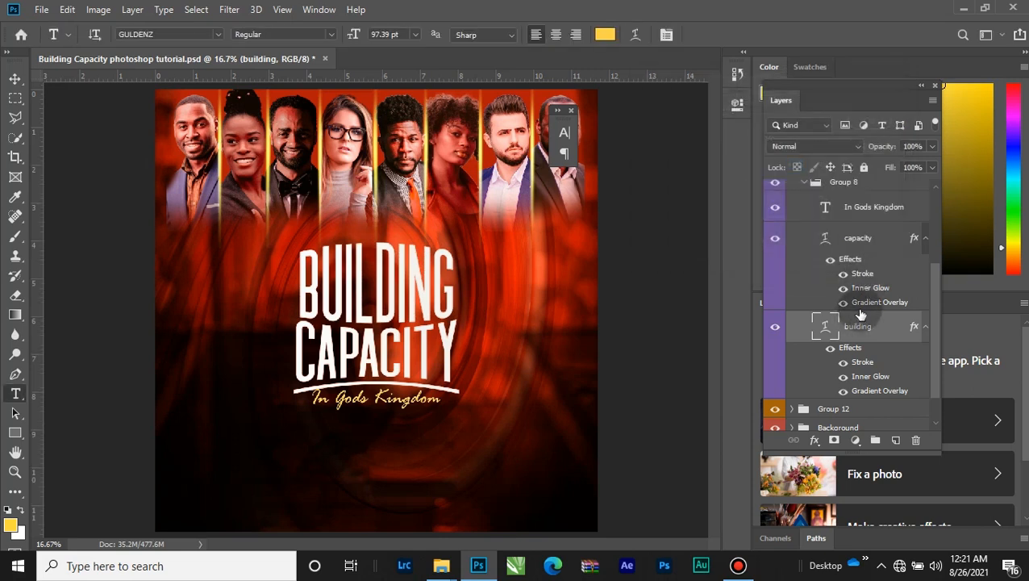
Step: Select the capacity text layer, and hide and show it to compare the title
click(867, 239)
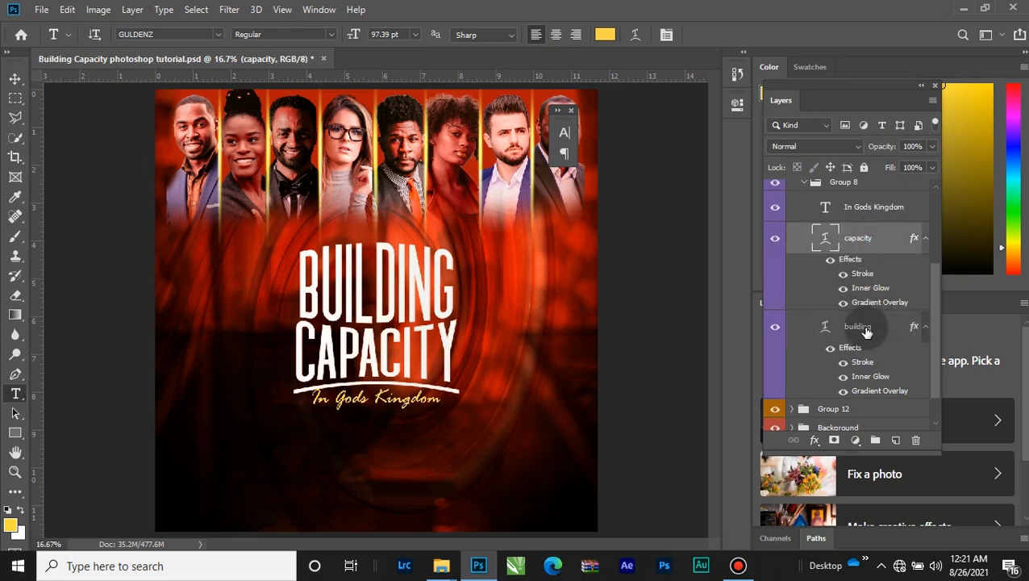
click(776, 239)
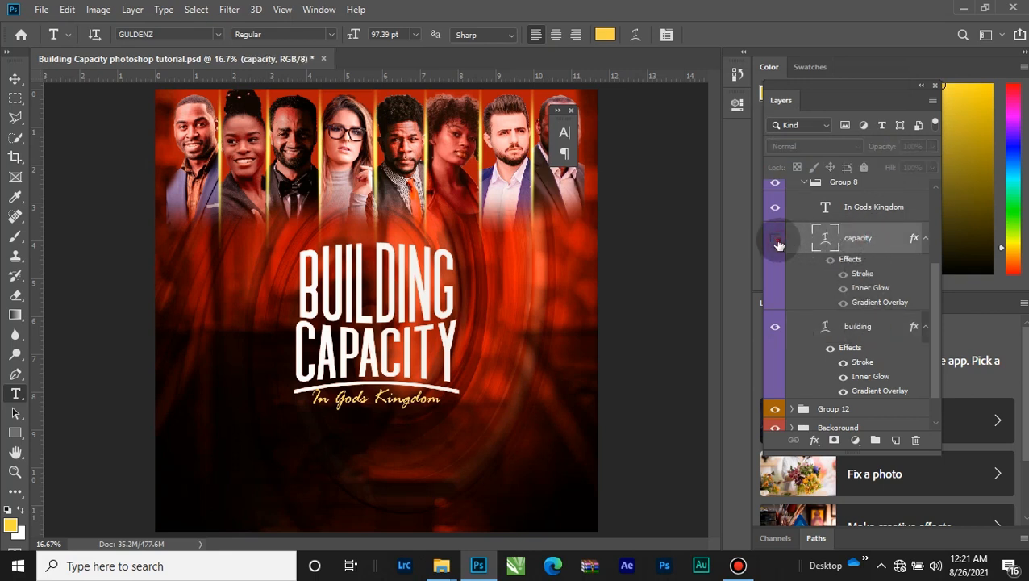
click(776, 239)
Step: Copy the building text's layer style and paste it onto the capacity text layer
click(879, 330)
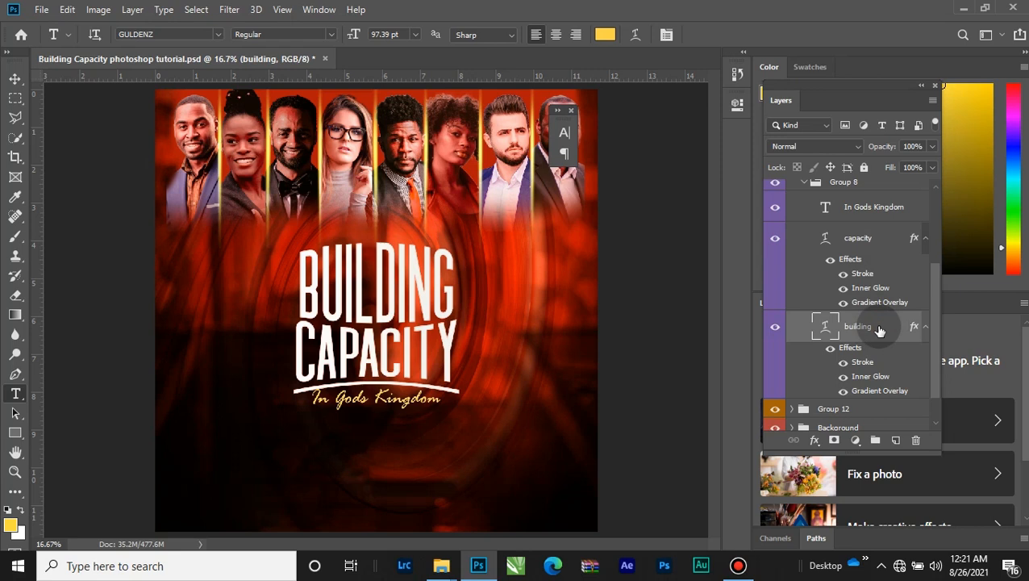
right_click(879, 330)
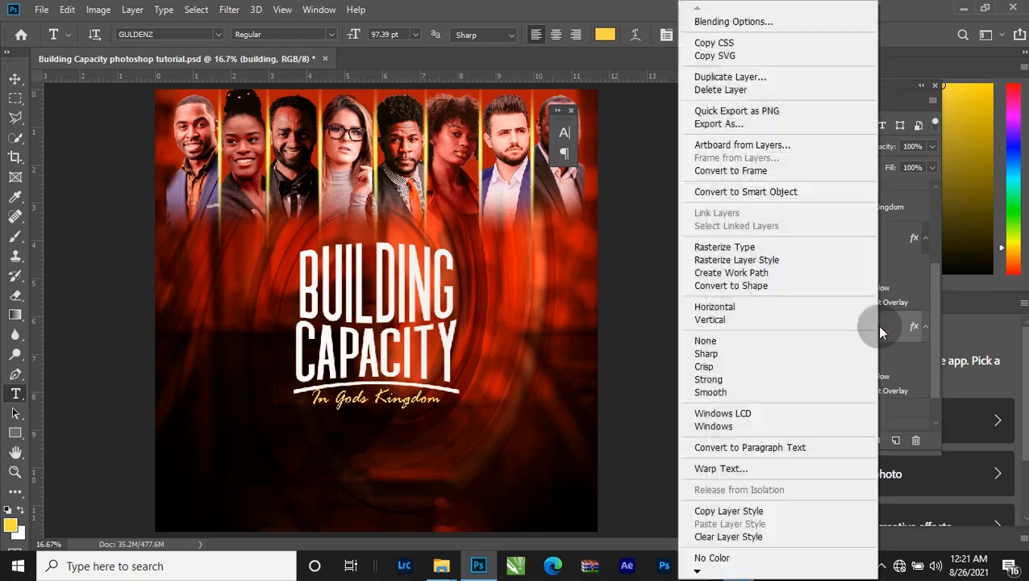
click(755, 511)
right_click(871, 238)
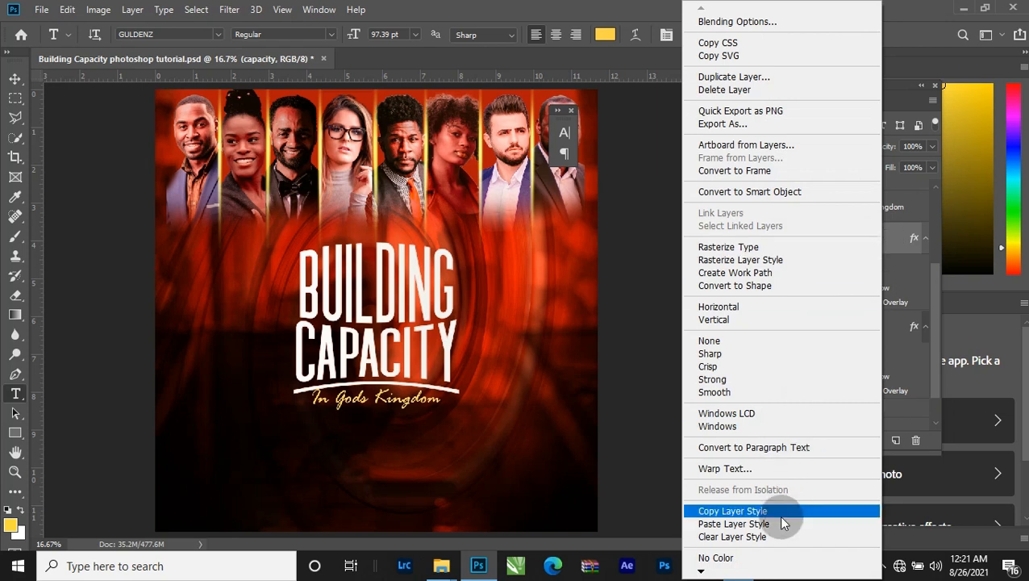
click(779, 523)
click(867, 339)
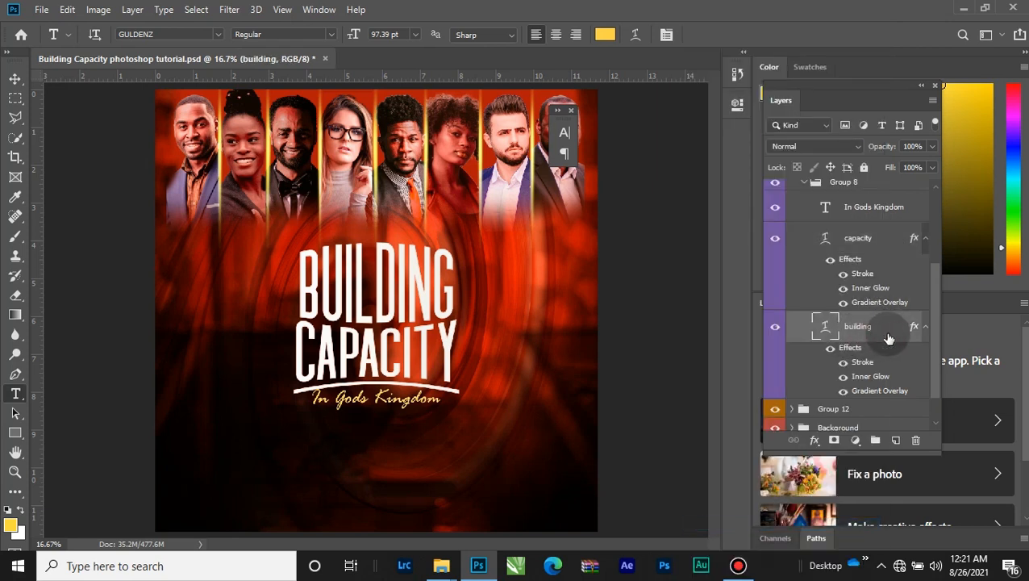
Step: Open the capacity text's character settings and switch its underline off and back on to compare the curved line
click(849, 239)
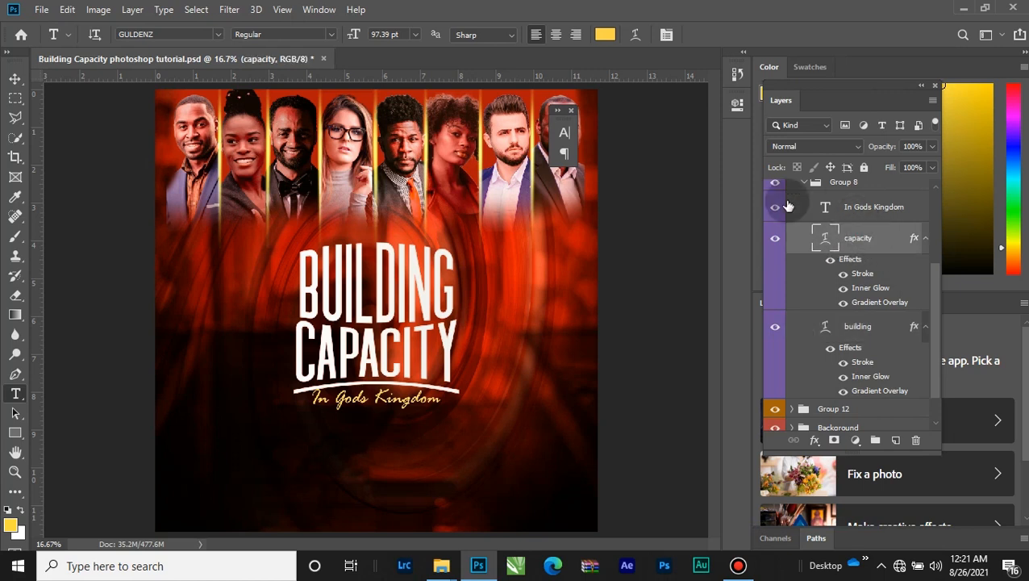
click(563, 139)
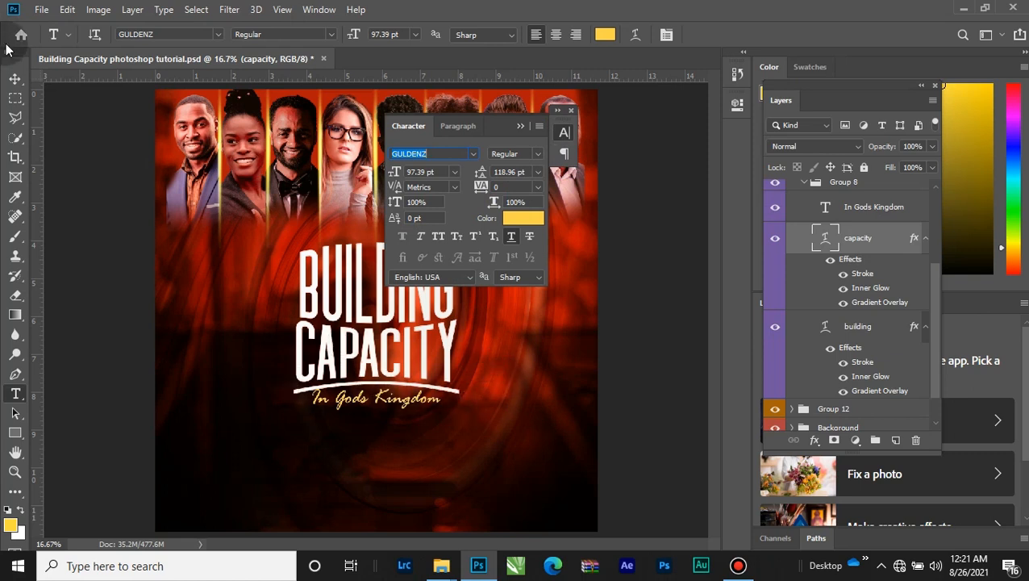
click(15, 78)
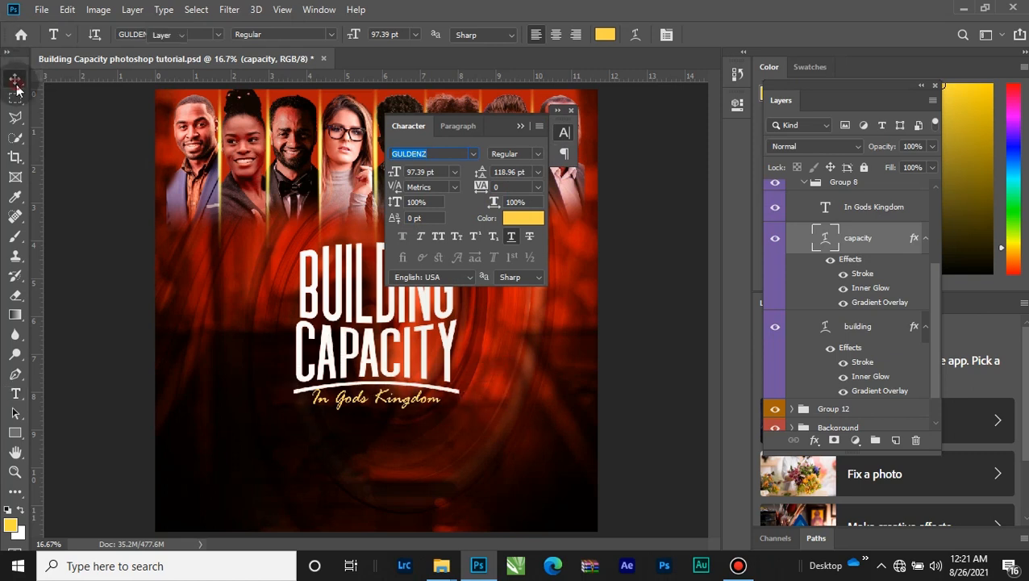
click(510, 238)
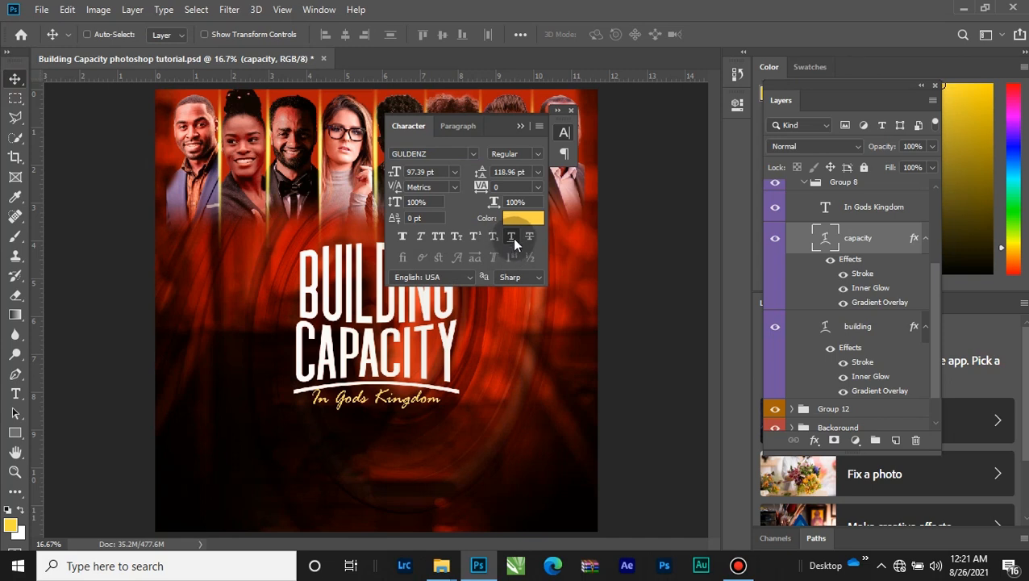
click(512, 238)
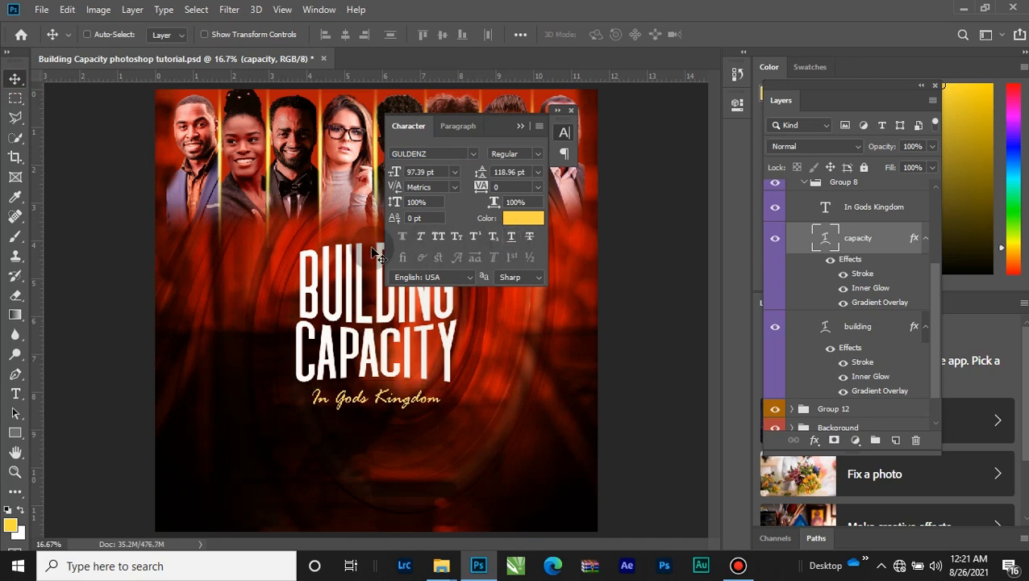
click(509, 238)
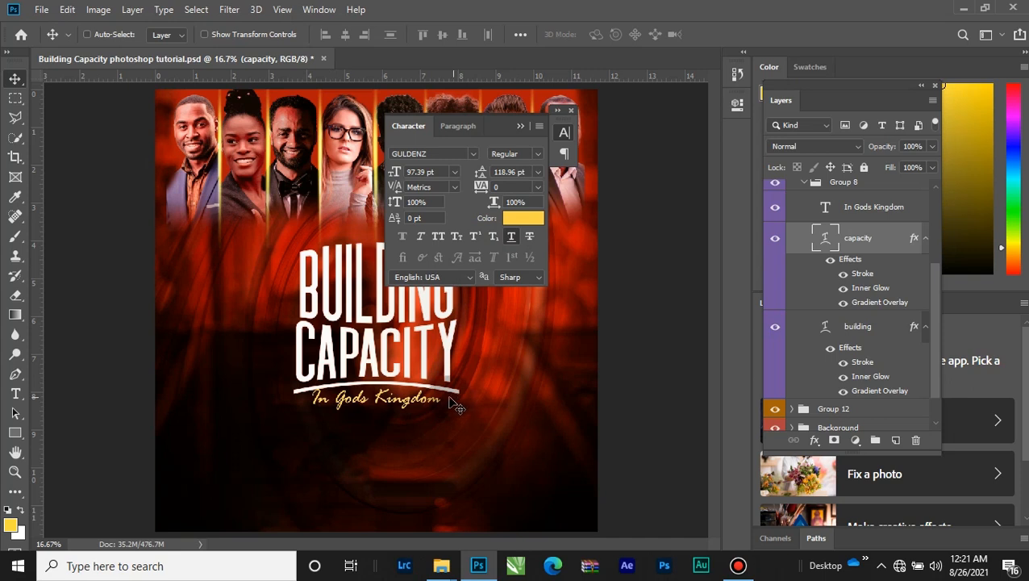
Step: Check the capacity text's font and size settings, and move the Character settings clear of the title
click(436, 154)
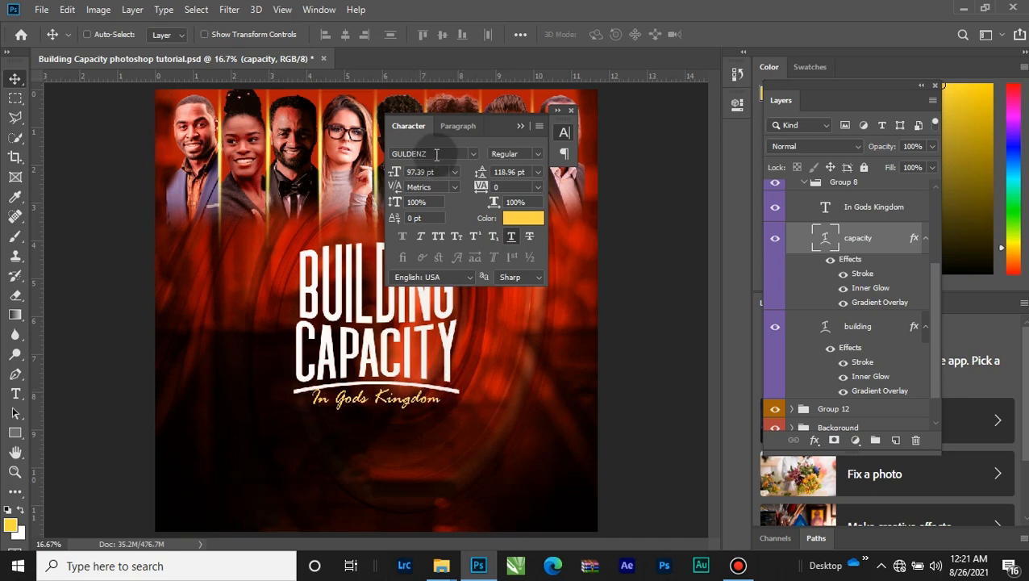
click(433, 155)
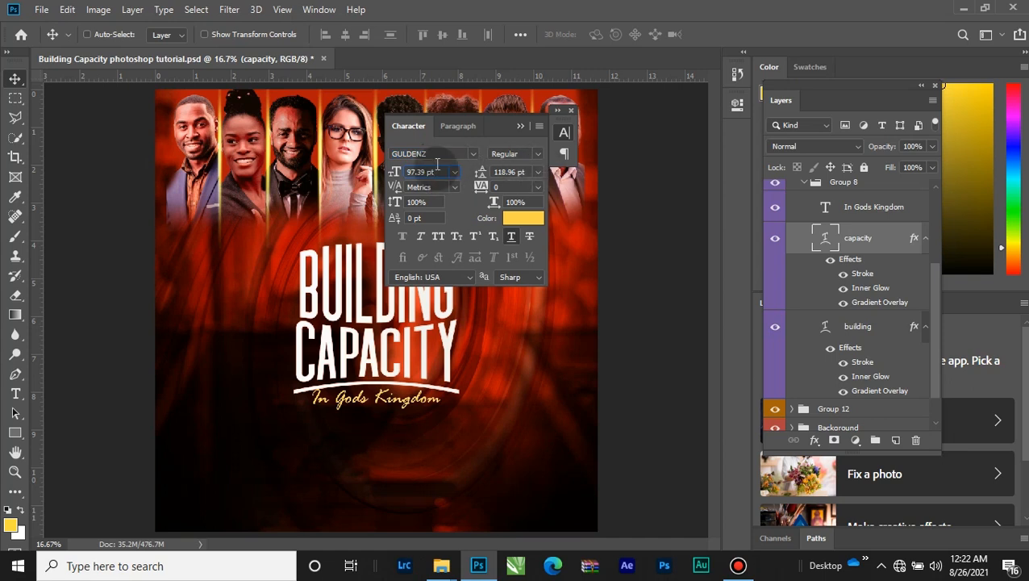
drag(497, 129, 557, 128)
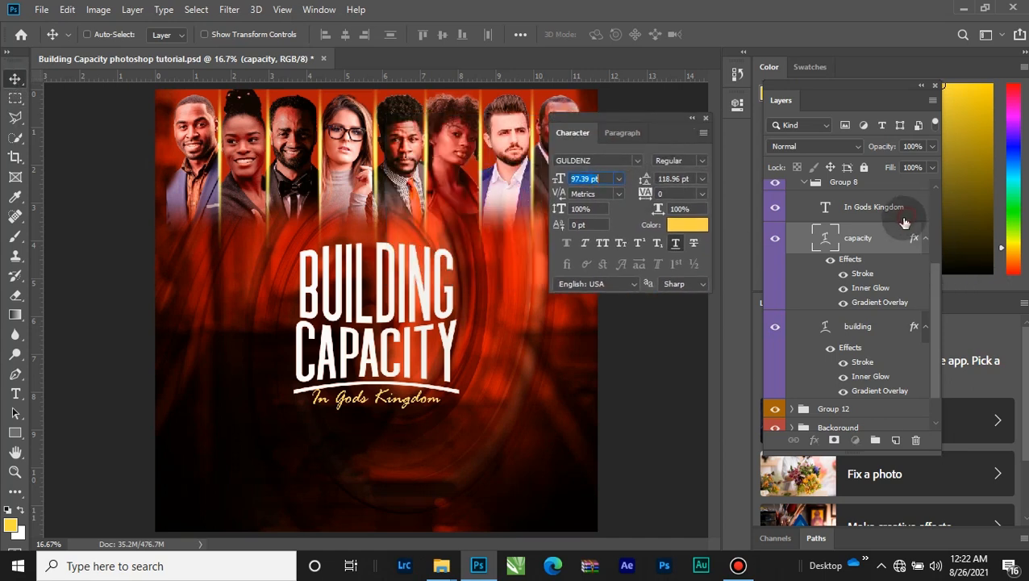
Step: Examine the In Gods Kingdom text's font and its colour's hex code, and close the colour picker without changes
click(868, 217)
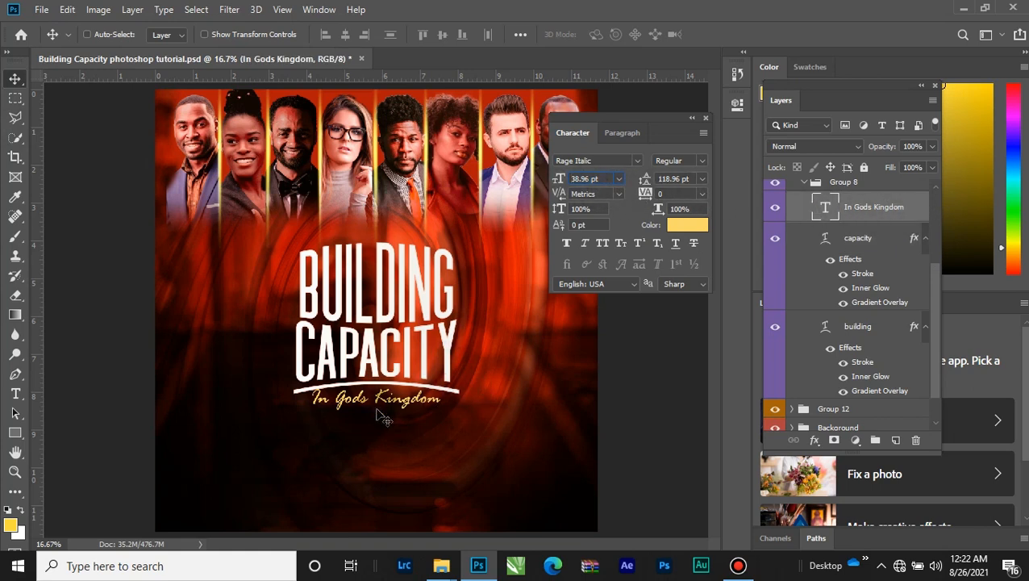
click(684, 230)
click(882, 382)
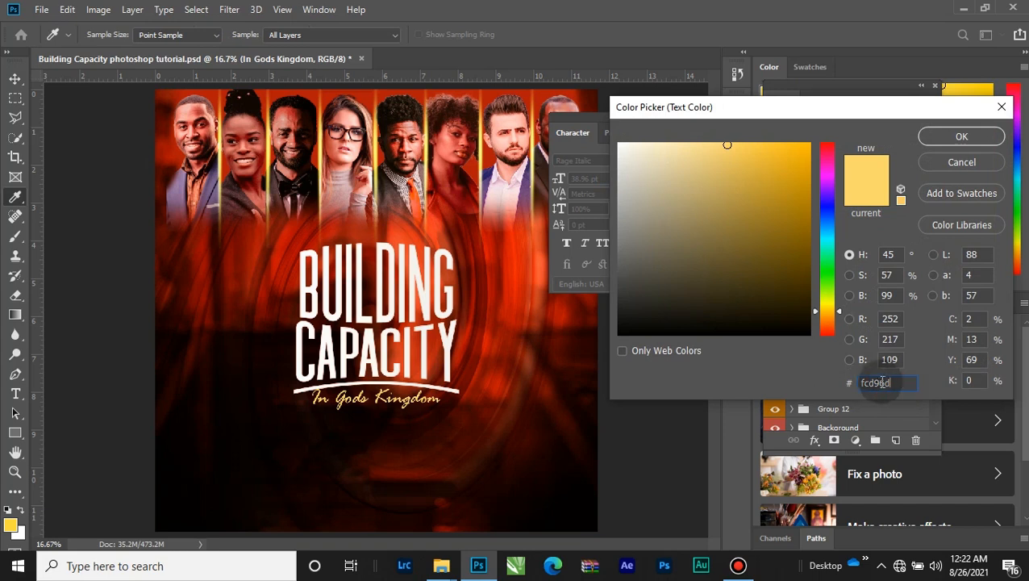
click(954, 163)
Step: Collapse Group 8 and make Group 7, with the event dates and times, visible below the title
key(v)
key(ctrl+minus)
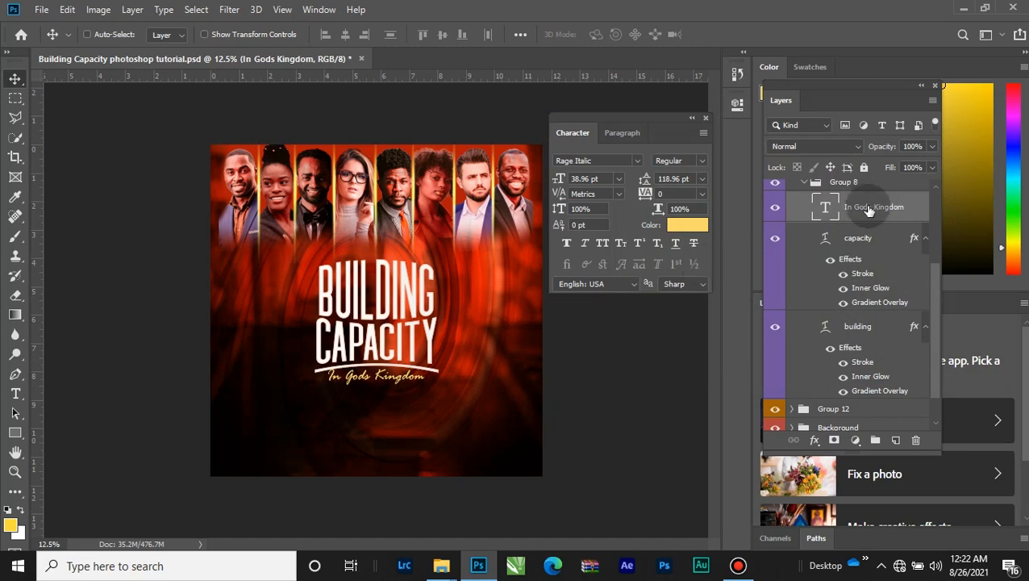
scroll(875, 208, up, 2)
click(802, 277)
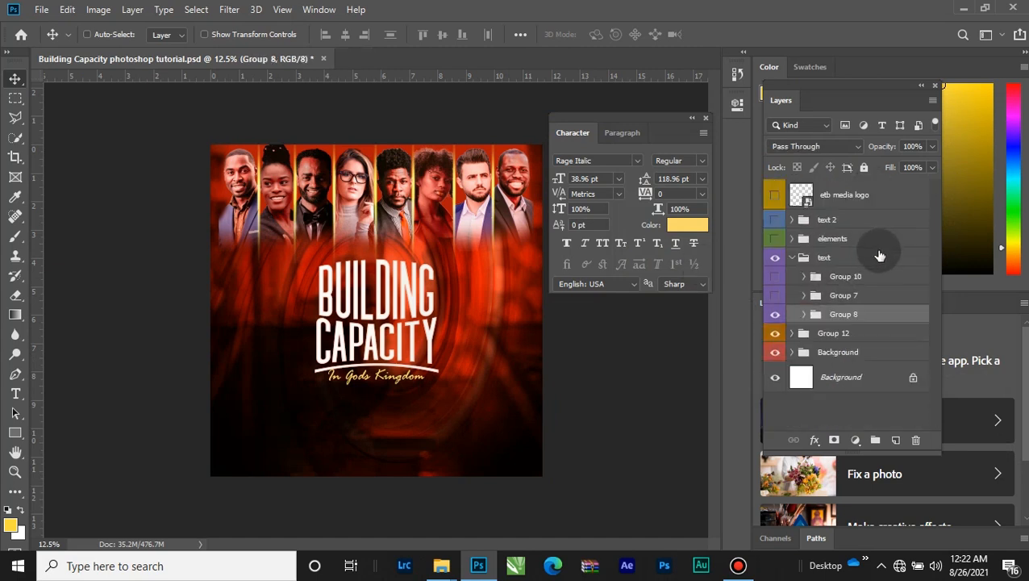
click(879, 295)
click(775, 297)
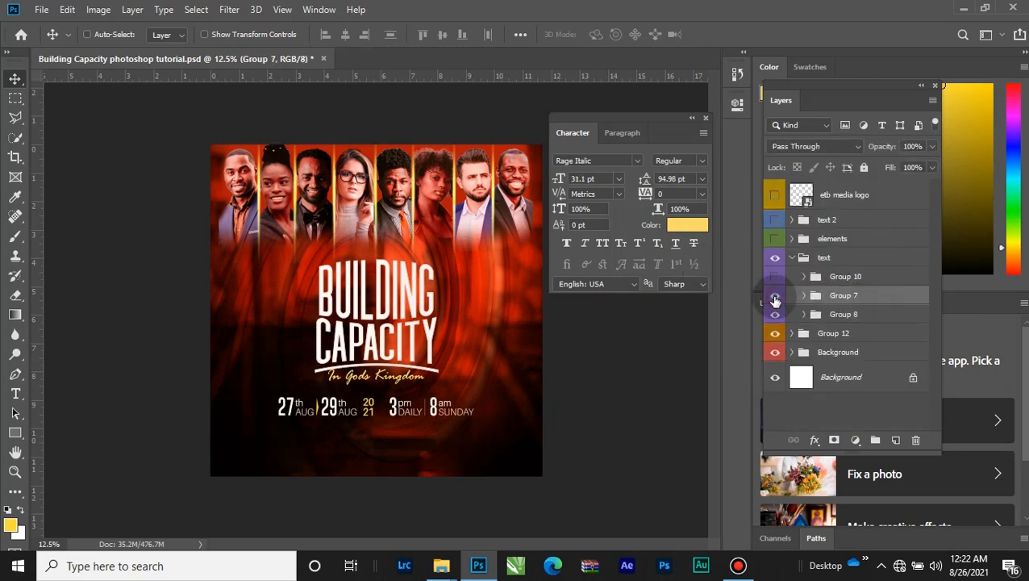
click(775, 296)
click(775, 297)
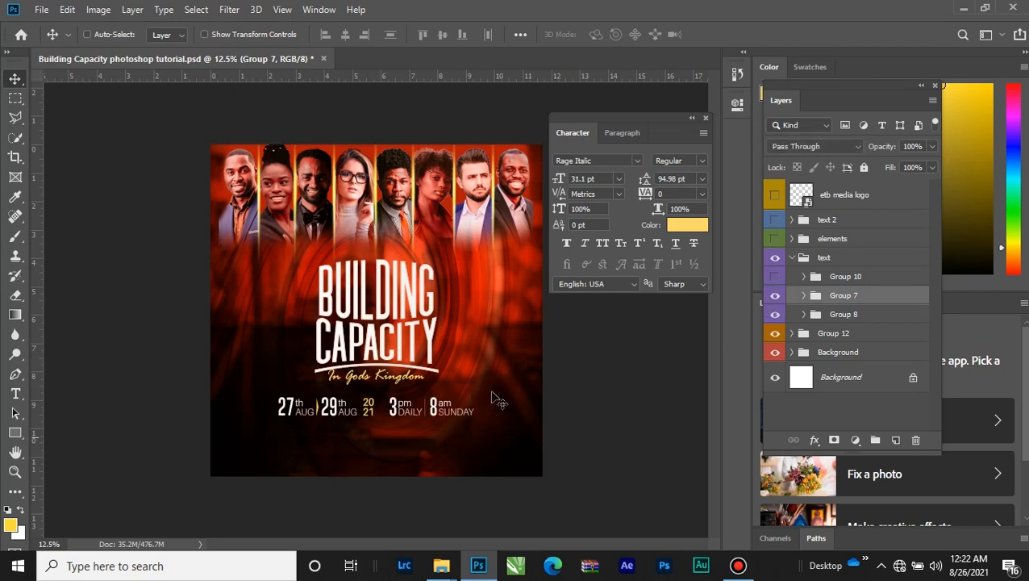
Step: Expand Group 7 and examine the layers that make up the date and time text
key(ctrl+plus)
key(ctrl+plus)
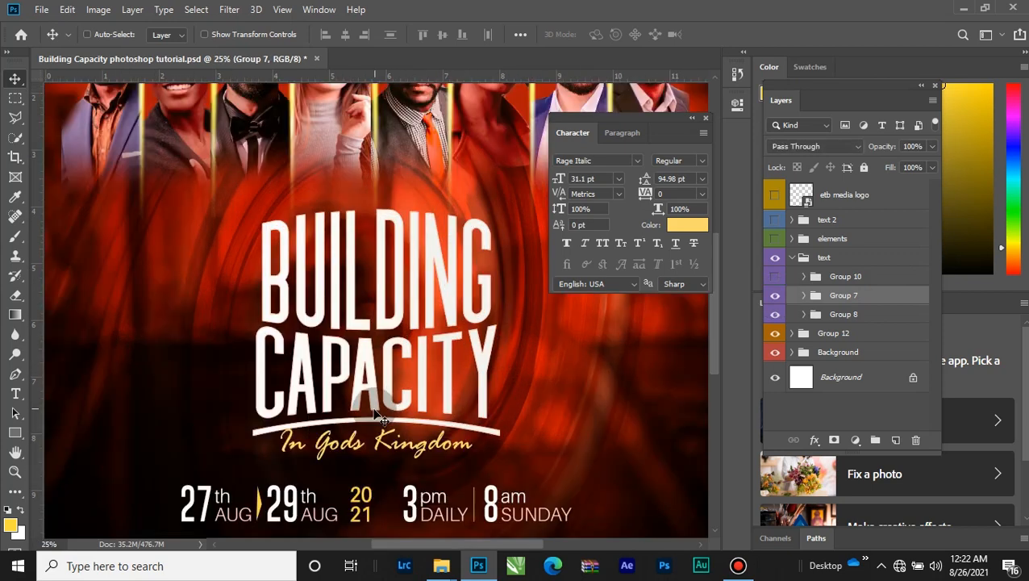
scroll(393, 413, down, 3)
scroll(388, 409, down, 1)
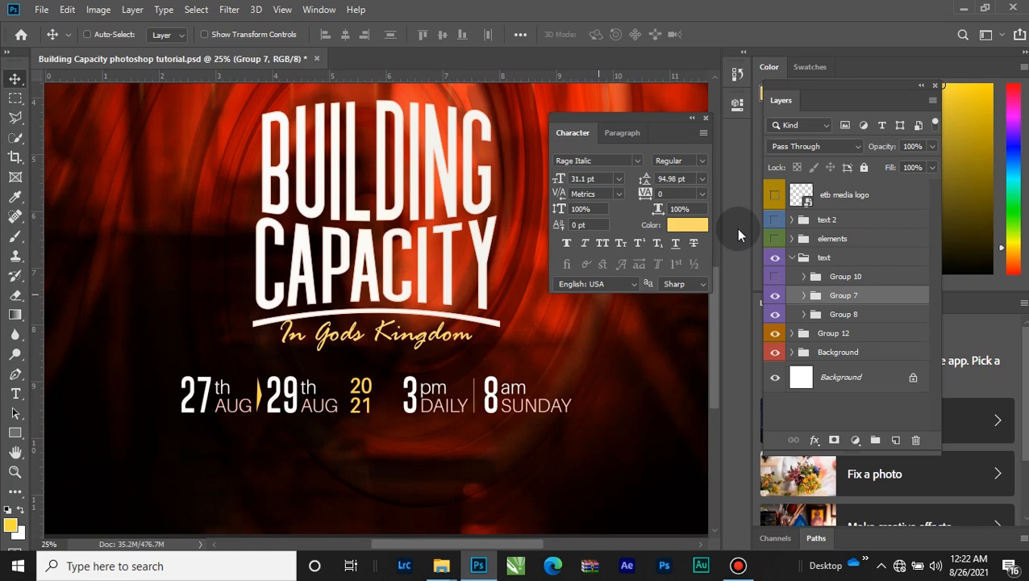
click(803, 299)
scroll(839, 338, down, 3)
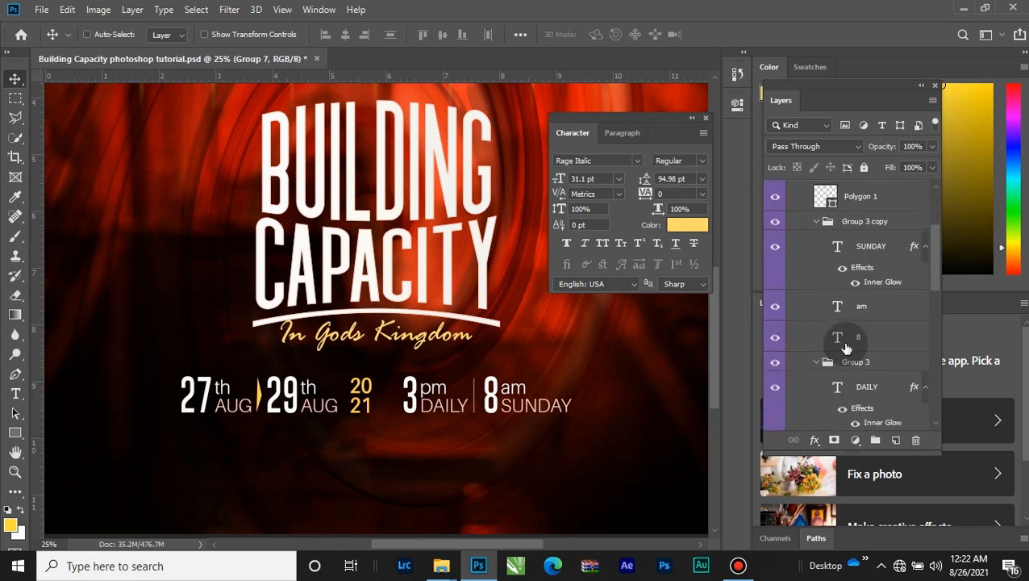
Step: Collapse Group 3 copy, Group 3 and Group 6, and select Group 4
click(817, 223)
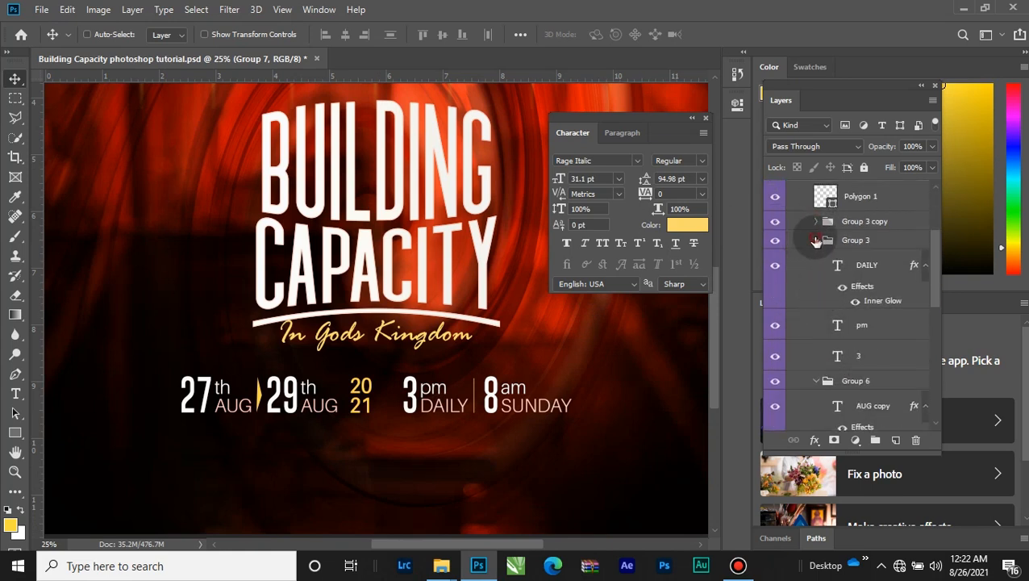
click(815, 239)
click(815, 258)
click(806, 278)
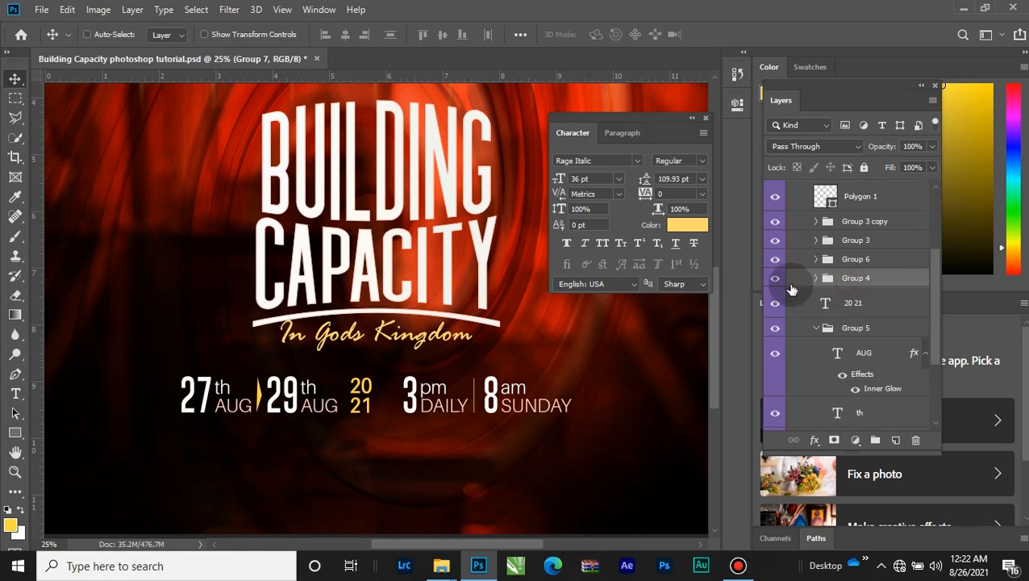
Step: Expand Group 4 and examine its two divider rectangles by hiding and reshowing the group and each rectangle
click(775, 278)
click(775, 279)
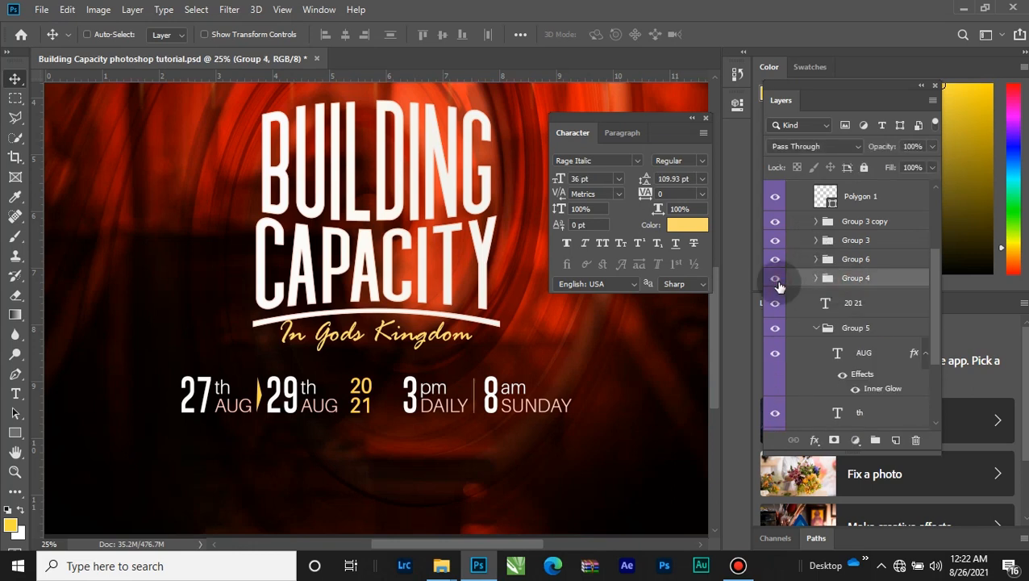
key(ctrl+plus)
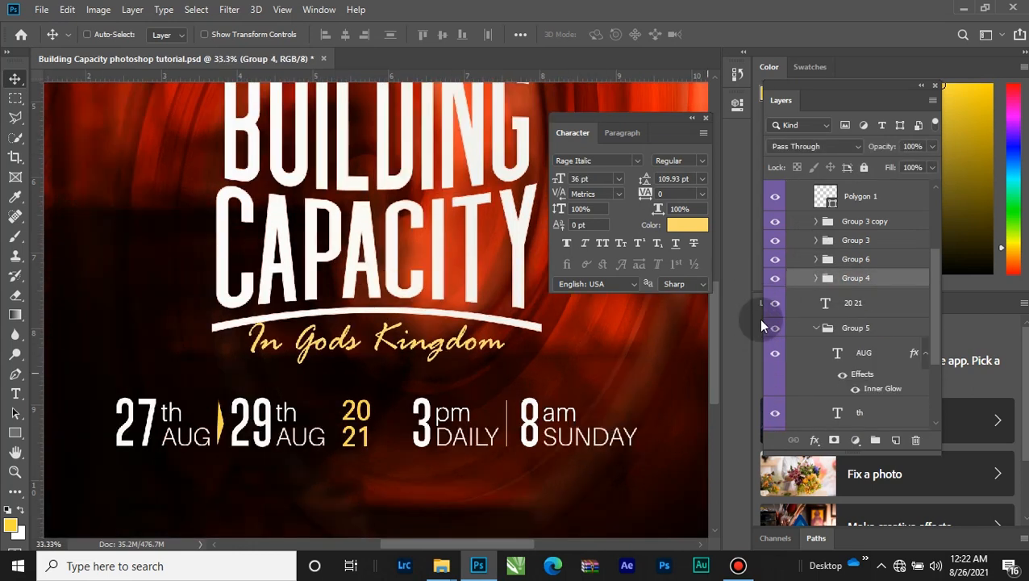
click(817, 278)
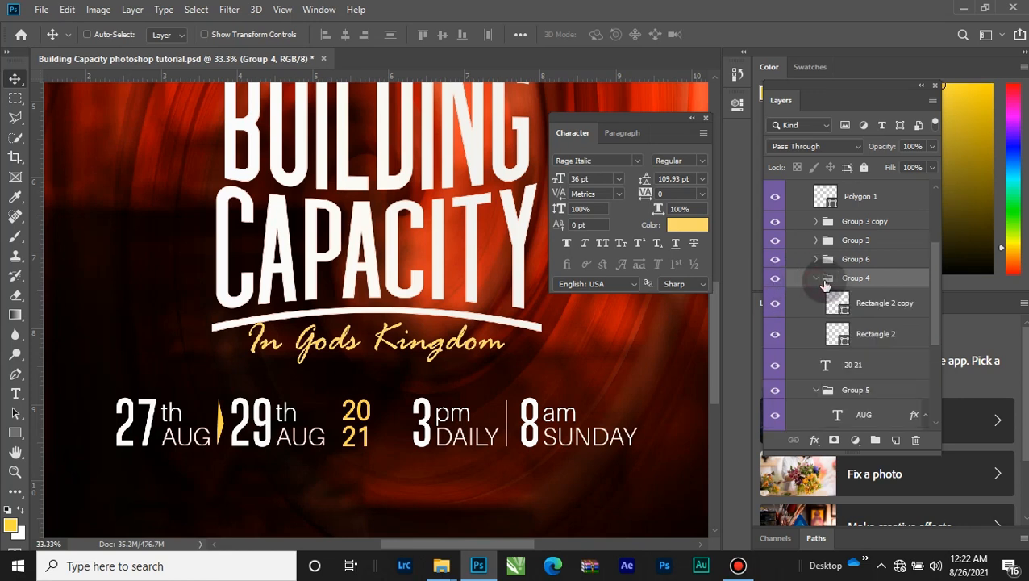
click(858, 308)
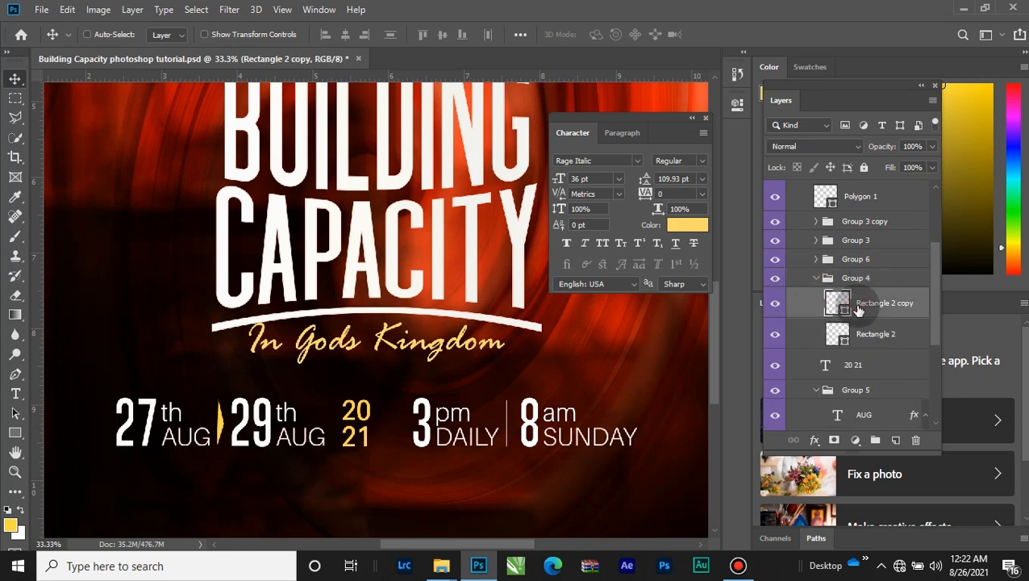
click(802, 334)
click(774, 303)
click(774, 337)
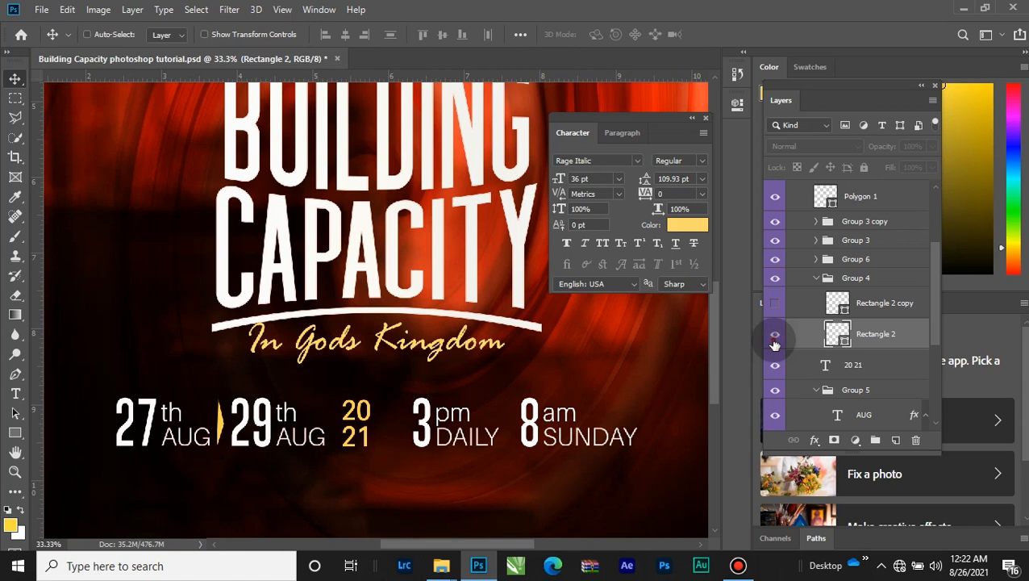
click(774, 334)
click(774, 302)
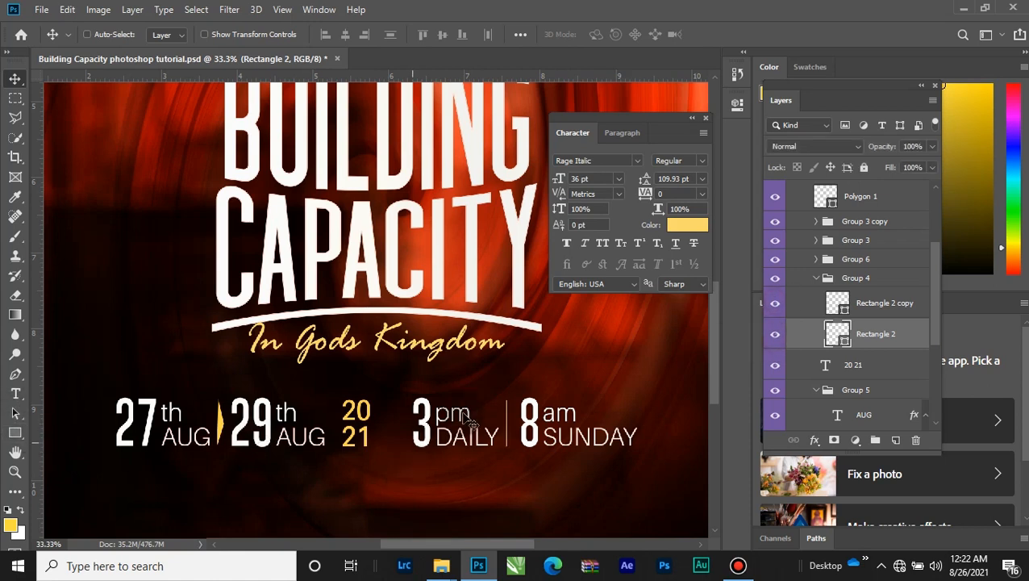
Step: Draw a trial vertical rectangle about 7 px wide and 220 px high below the date text, and delete it
drag(13, 436, 72, 430)
drag(388, 468, 386, 524)
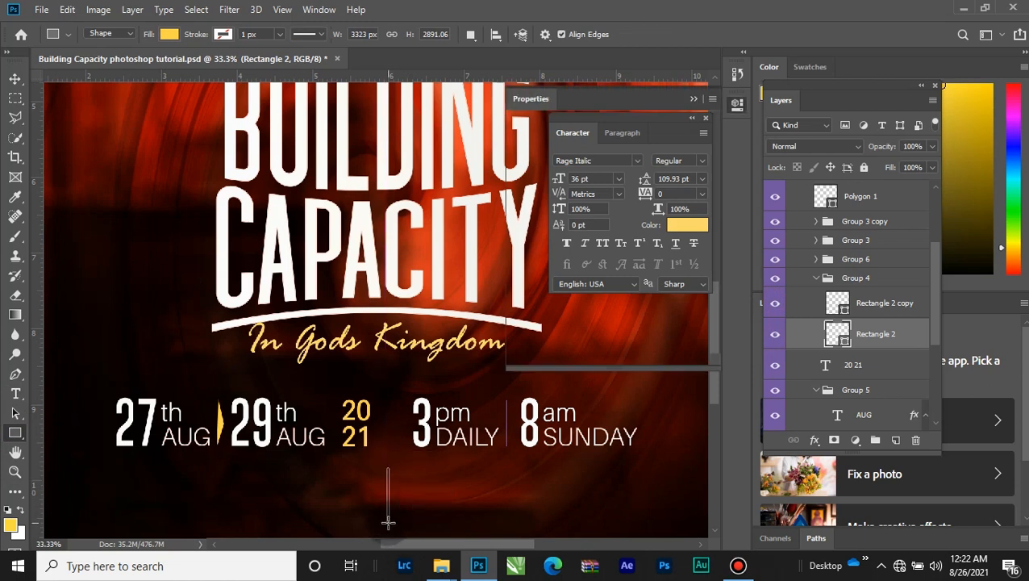
click(165, 34)
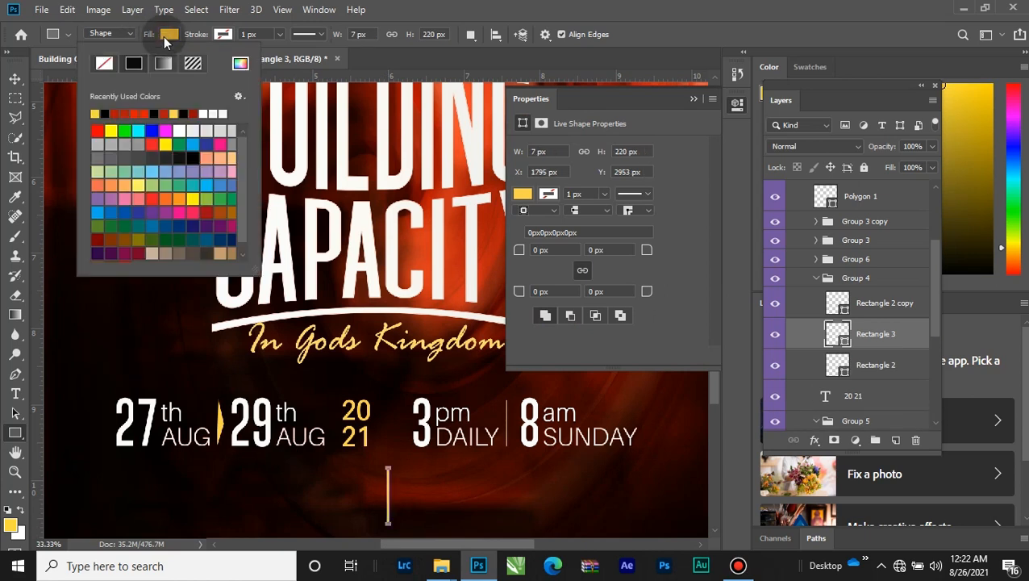
click(13, 79)
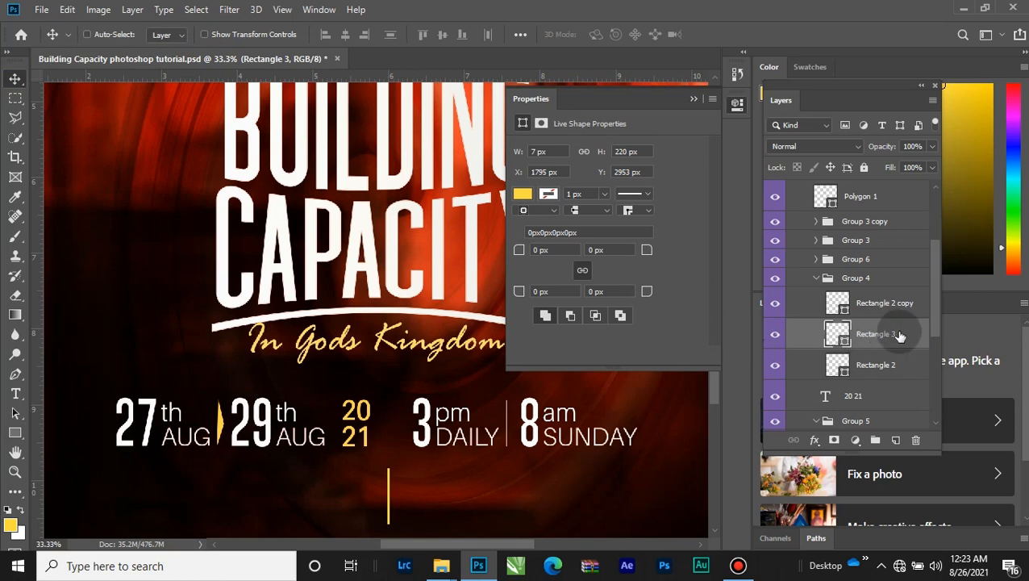
key(Delete)
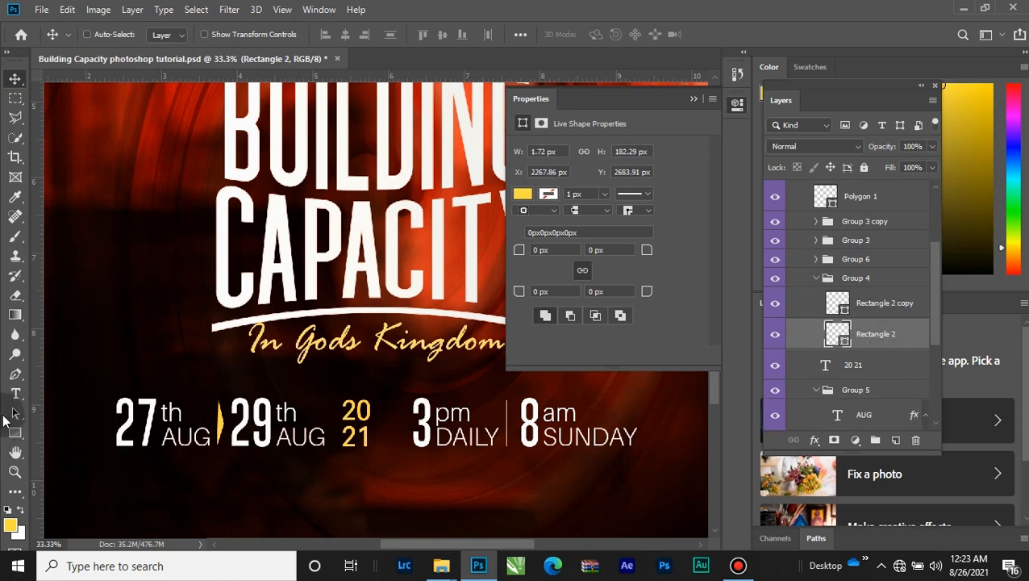
Step: Check the 27 text's font and size settings with the Properties collapsed, and hide and reshow its layer
click(16, 393)
click(146, 413)
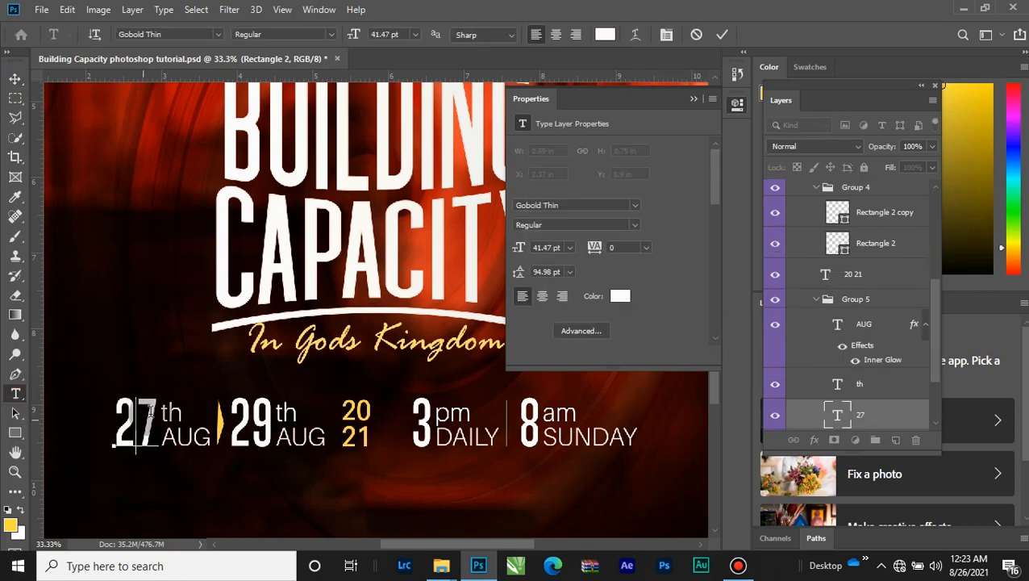
click(720, 37)
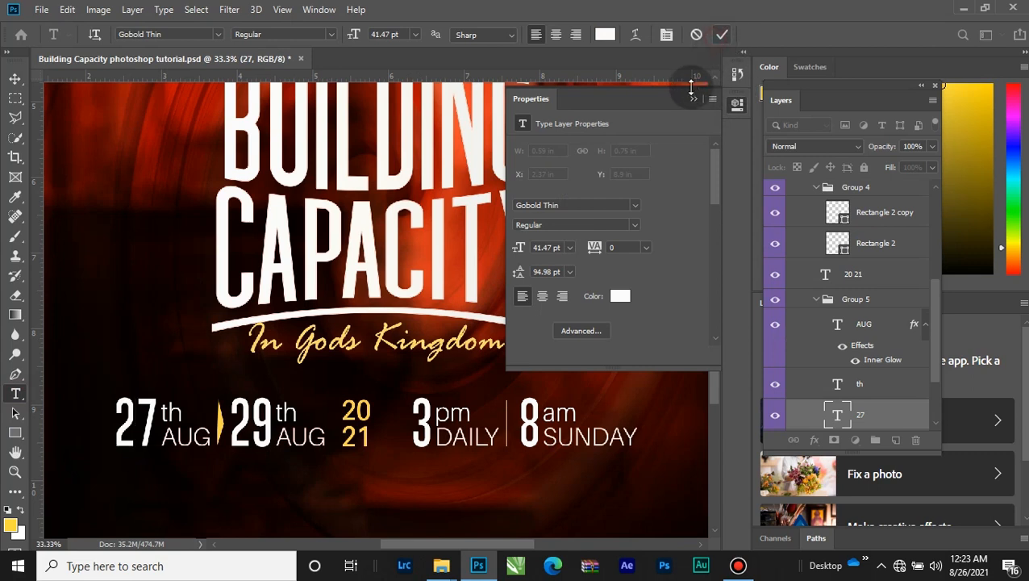
click(693, 98)
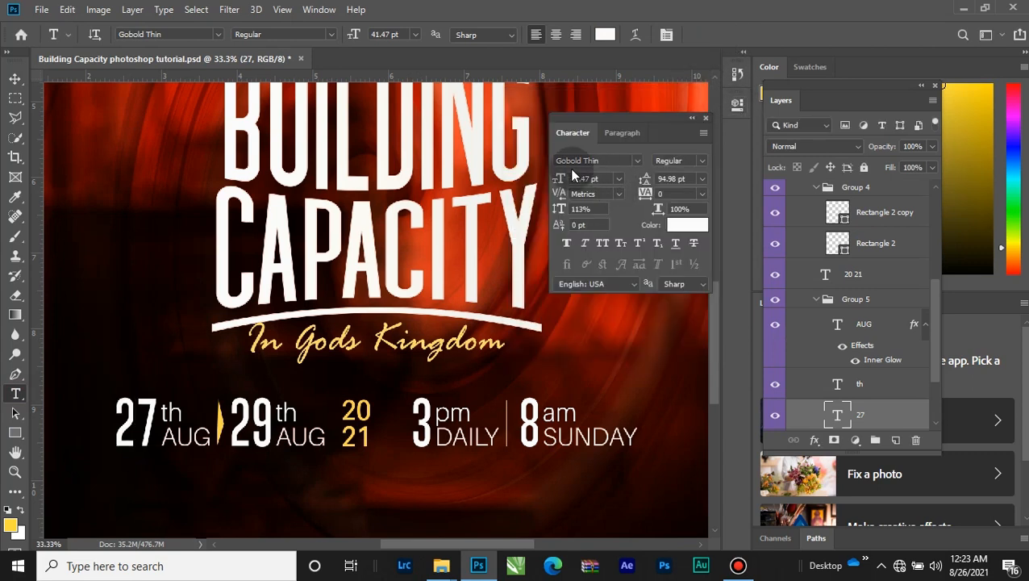
click(775, 416)
click(775, 418)
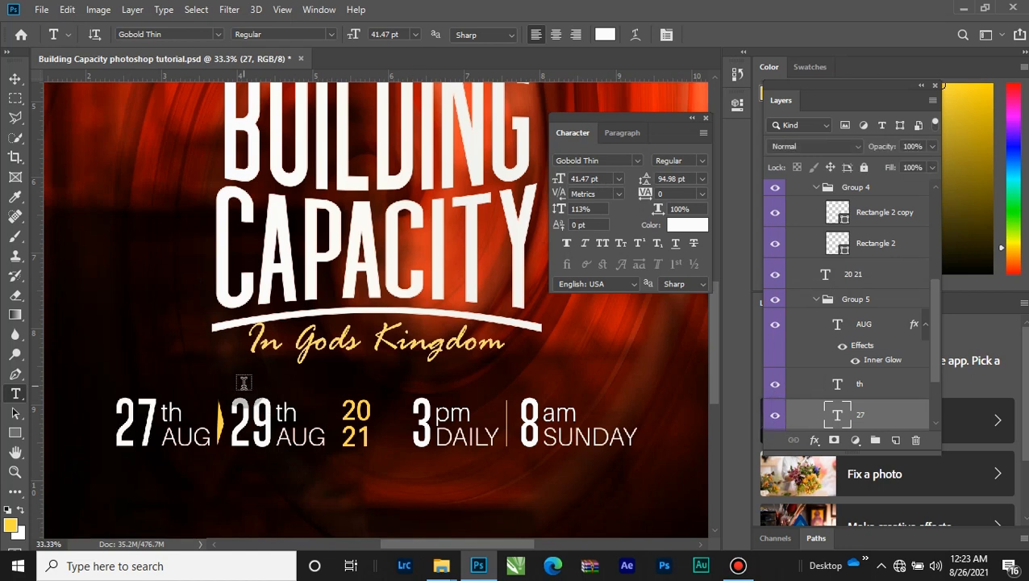
Step: Check the font settings of the th and AUG texts beside the 27, without editing them
click(169, 414)
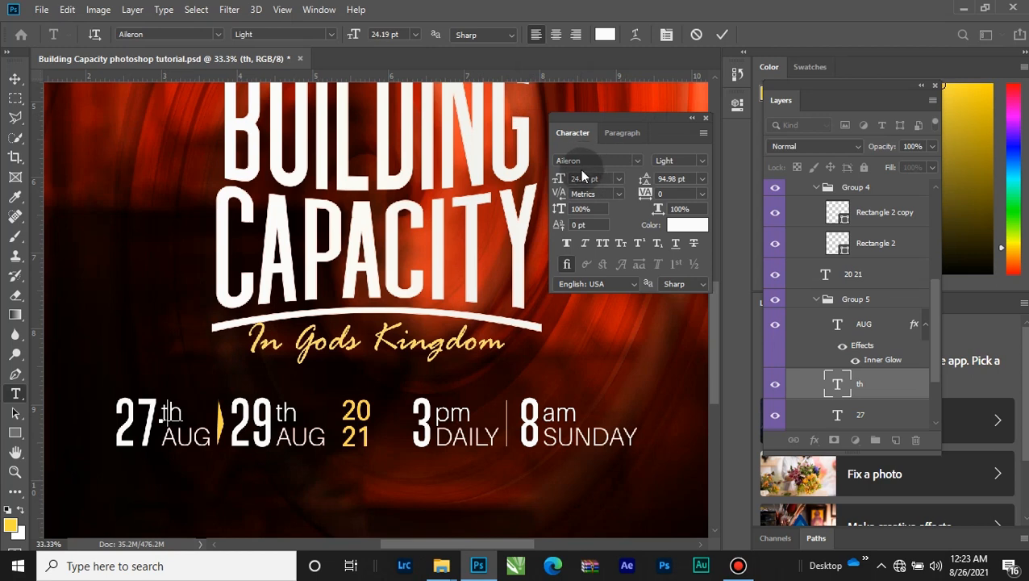
click(720, 34)
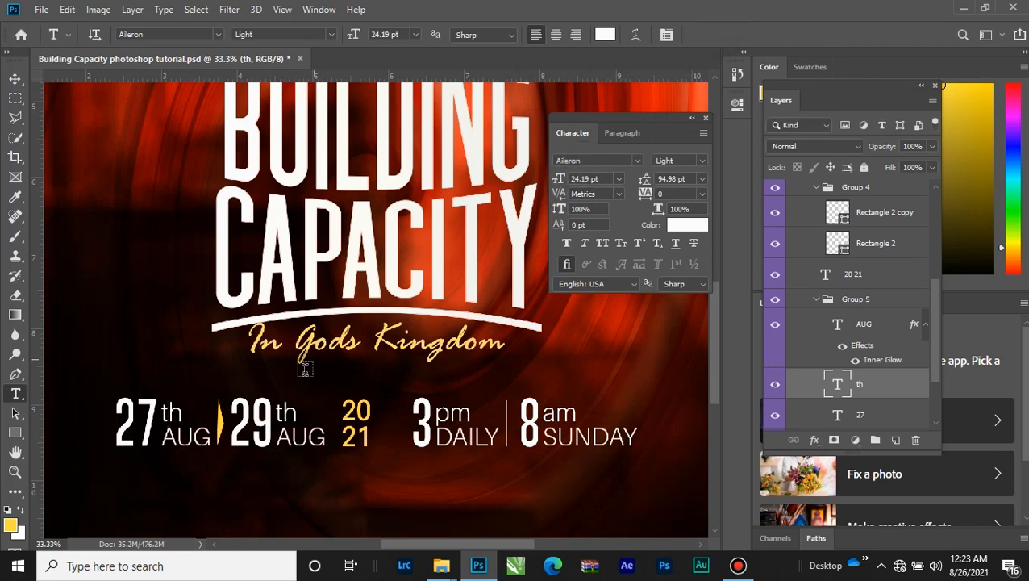
click(194, 437)
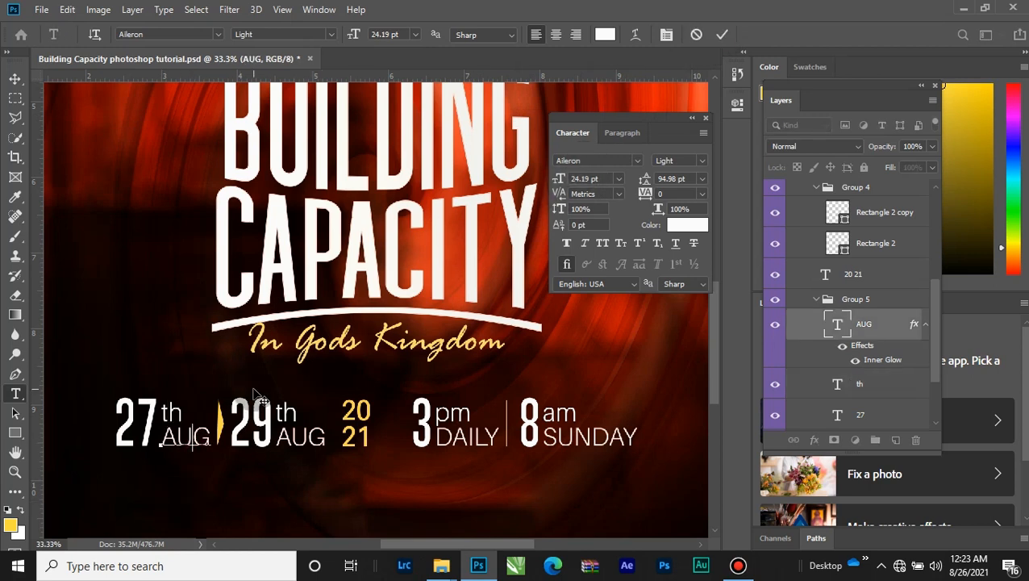
click(716, 39)
Step: Check the yellow 20 21 text's character settings and font style options, keeping the SemiBold style
click(367, 427)
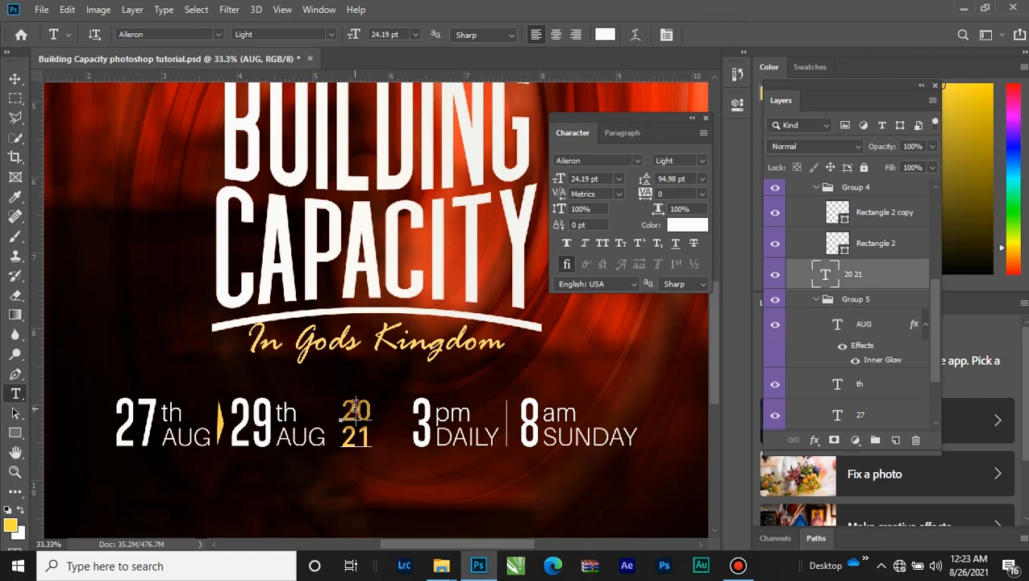
click(697, 162)
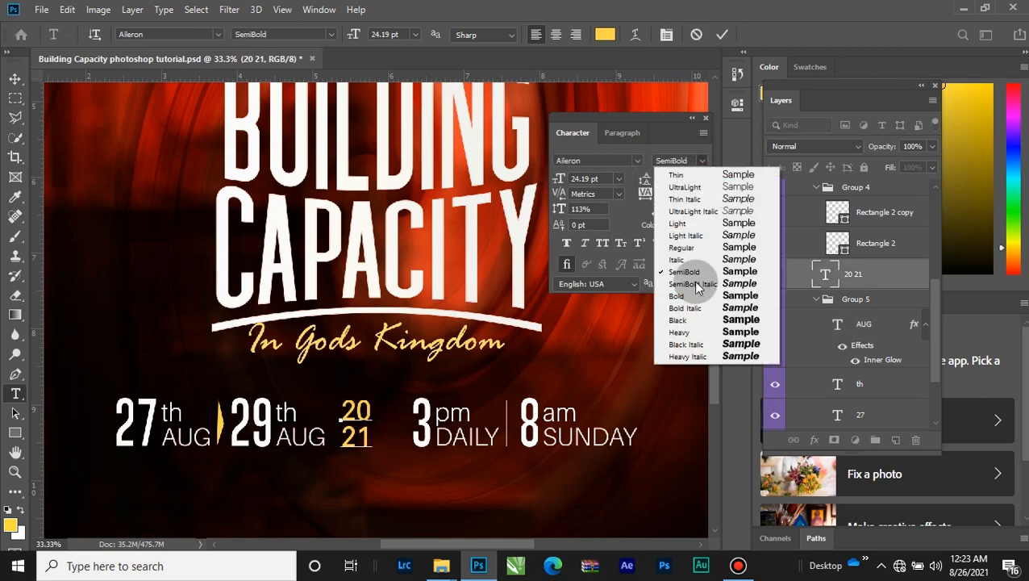
click(681, 271)
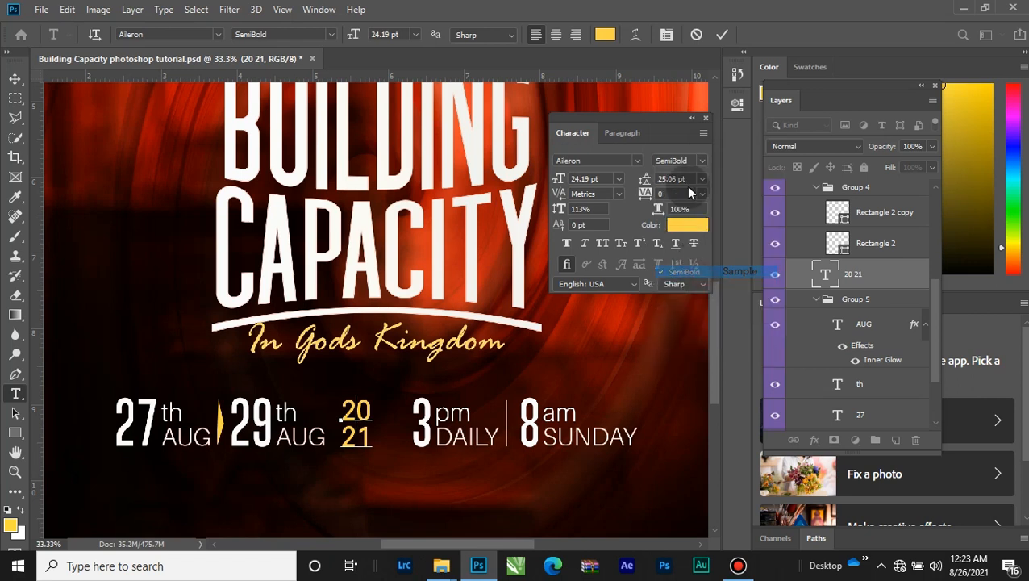
click(722, 36)
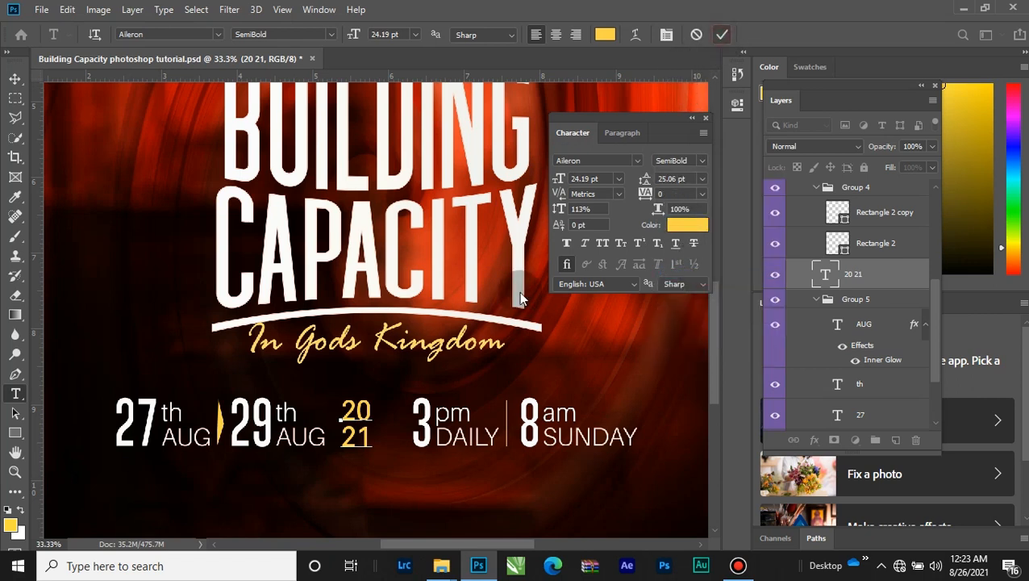
Step: Collapse the text group, and hide and reshow it to check its effect on the flyer
click(13, 79)
scroll(879, 322, up, 5)
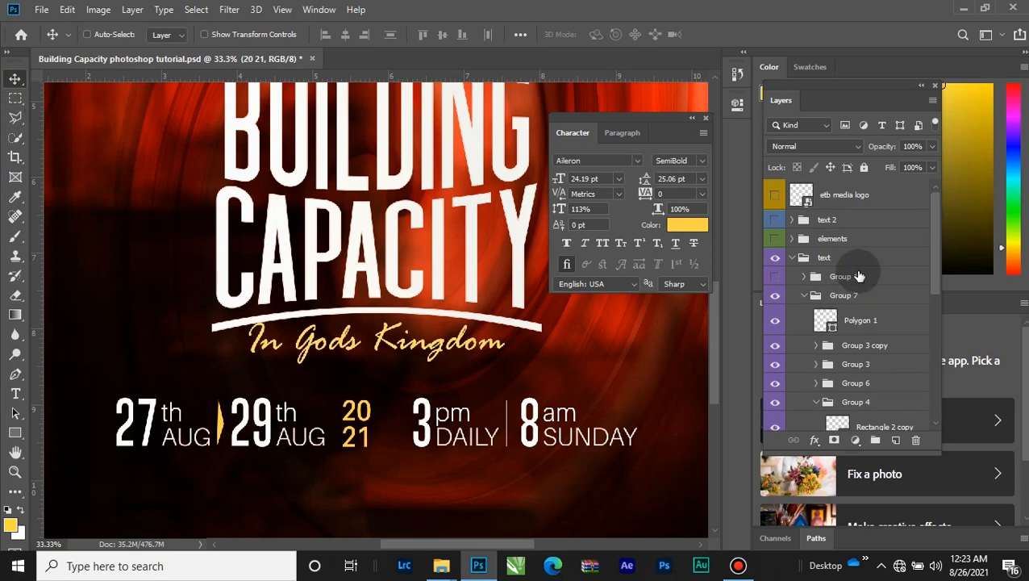
click(792, 259)
click(775, 258)
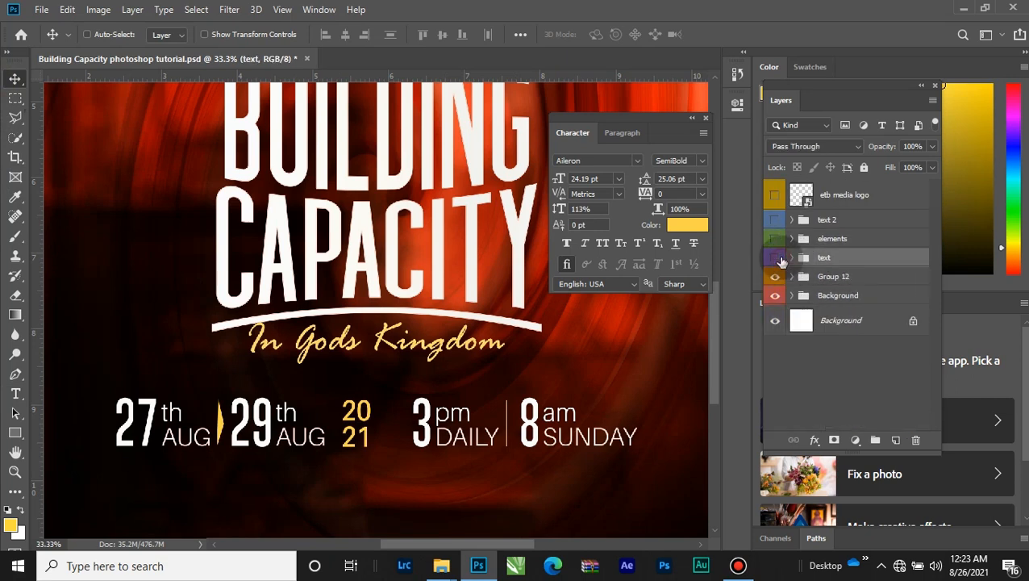
click(775, 258)
Step: Make the elements group visible on the whole flyer, and expand it to list its layers
key(ctrl+minus)
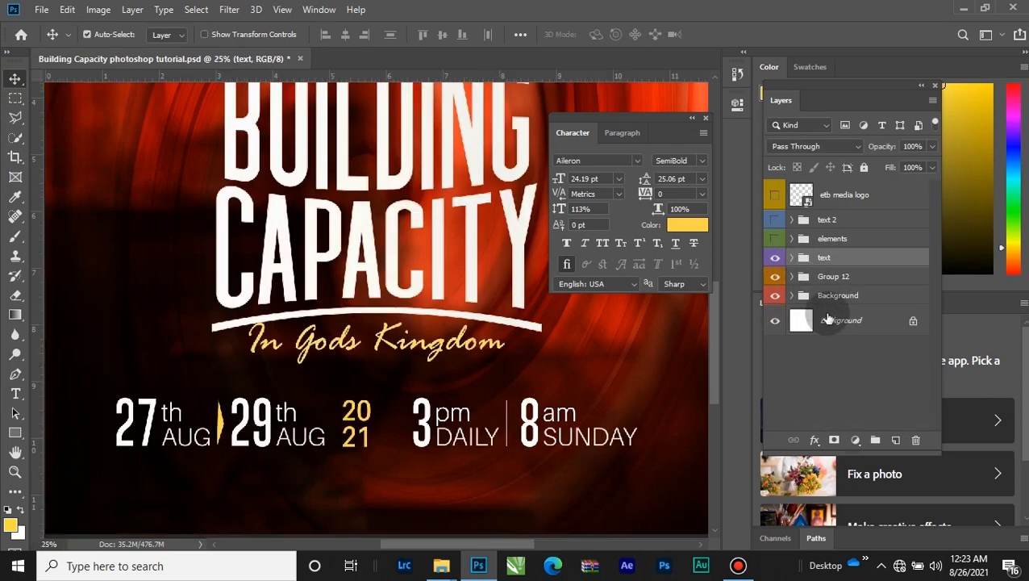
key(ctrl+minus)
key(ctrl+minus)
click(847, 240)
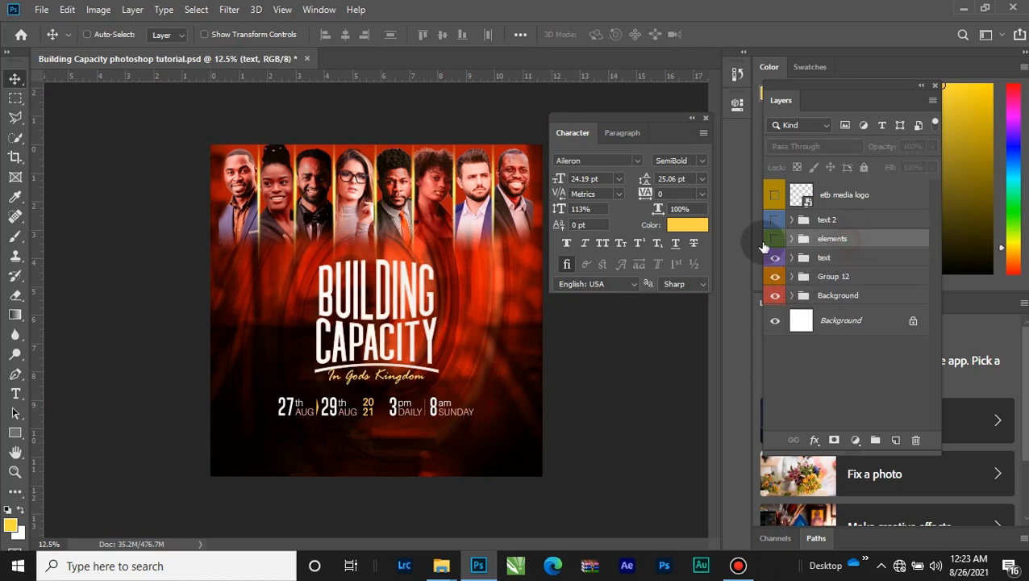
click(775, 239)
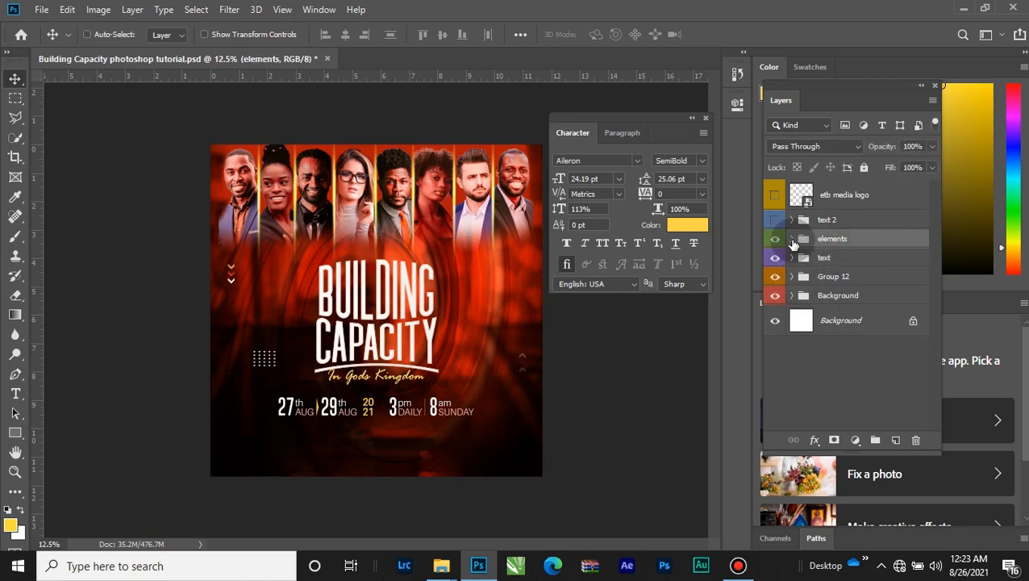
click(791, 239)
scroll(814, 323, down, 1)
scroll(814, 323, down, 2)
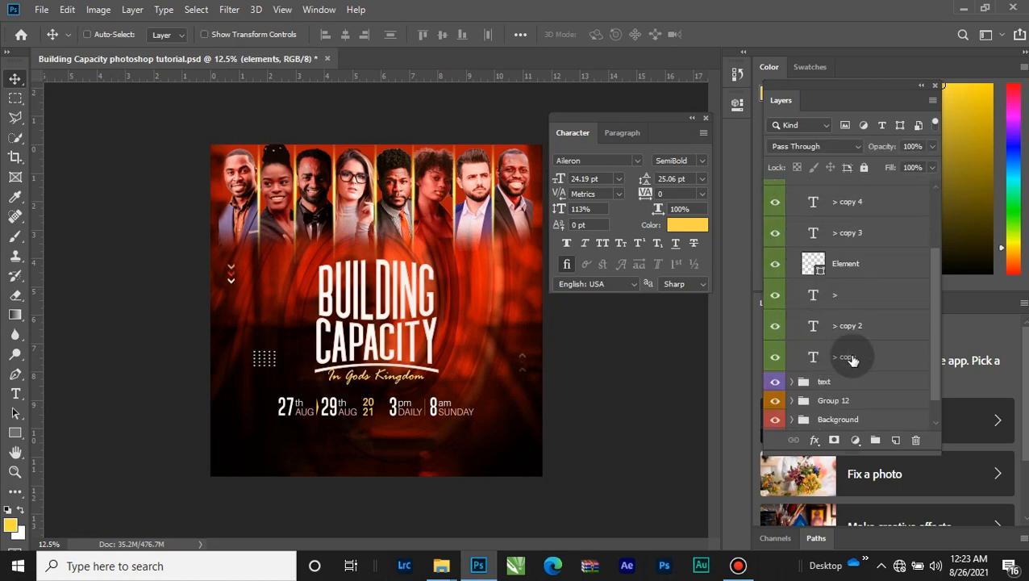
Step: Hide and reshow the > and > copy arrow layers to identify them on the flyer
click(776, 360)
click(774, 358)
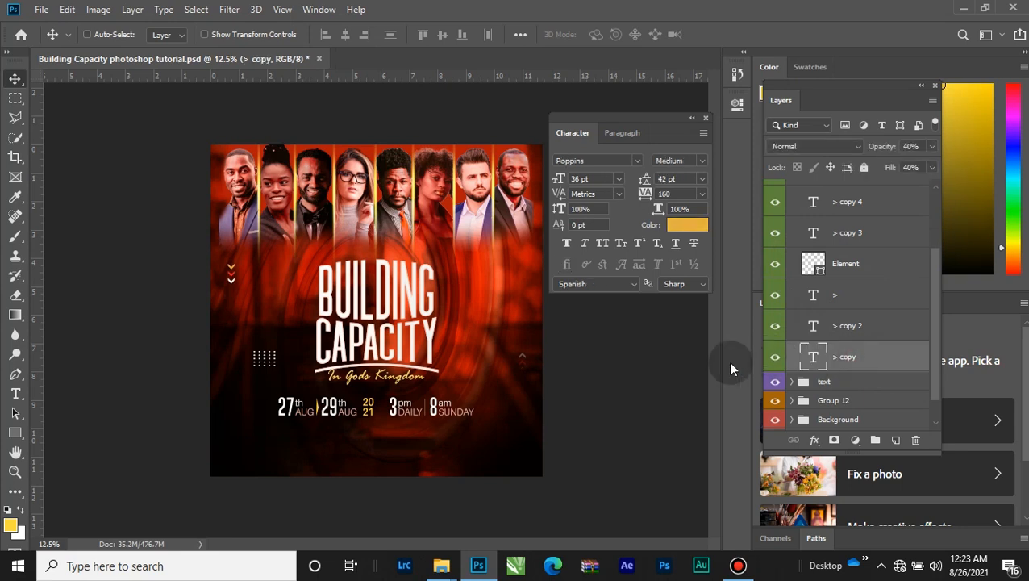
click(775, 295)
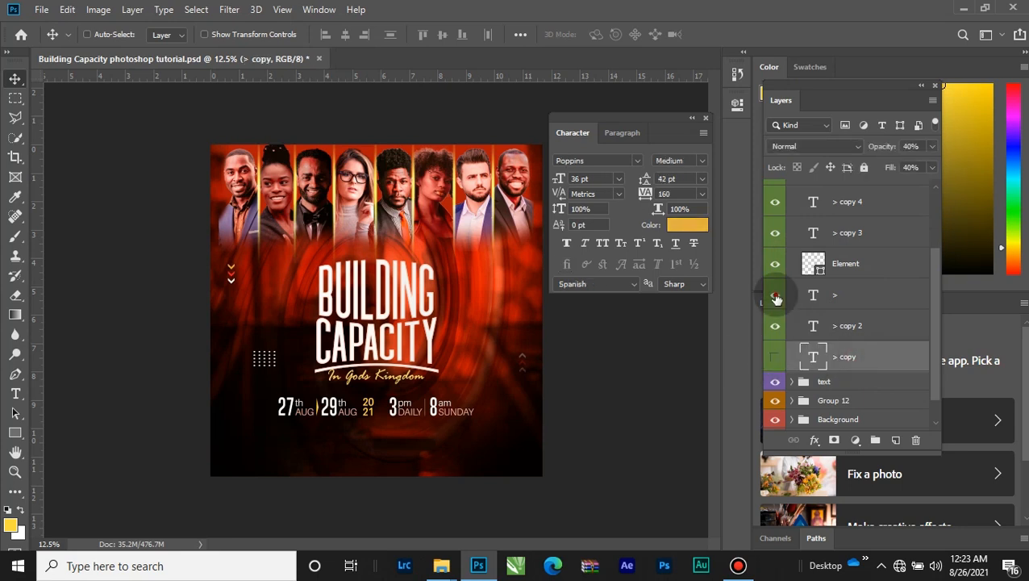
click(774, 358)
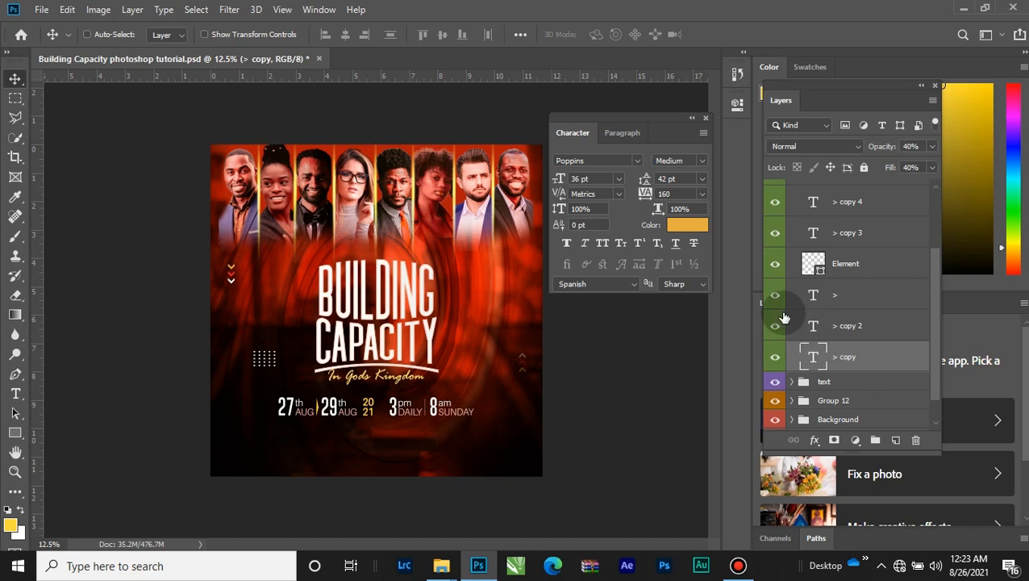
Step: Add a text layer of two dots ".." near the flyer's lower-left corner in Poppins Medium, 36 pt
click(16, 392)
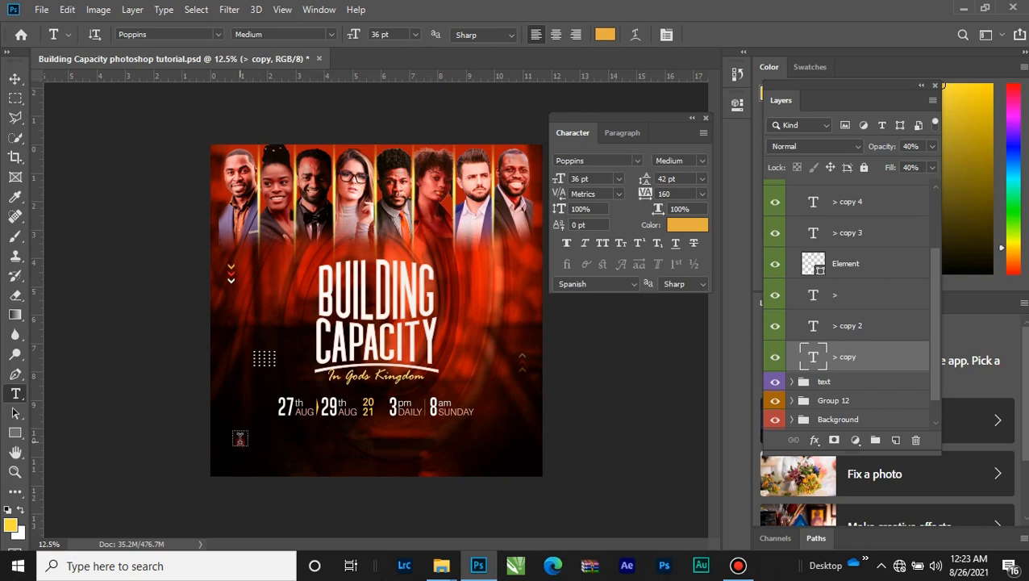
click(239, 438)
key(BackSpace)
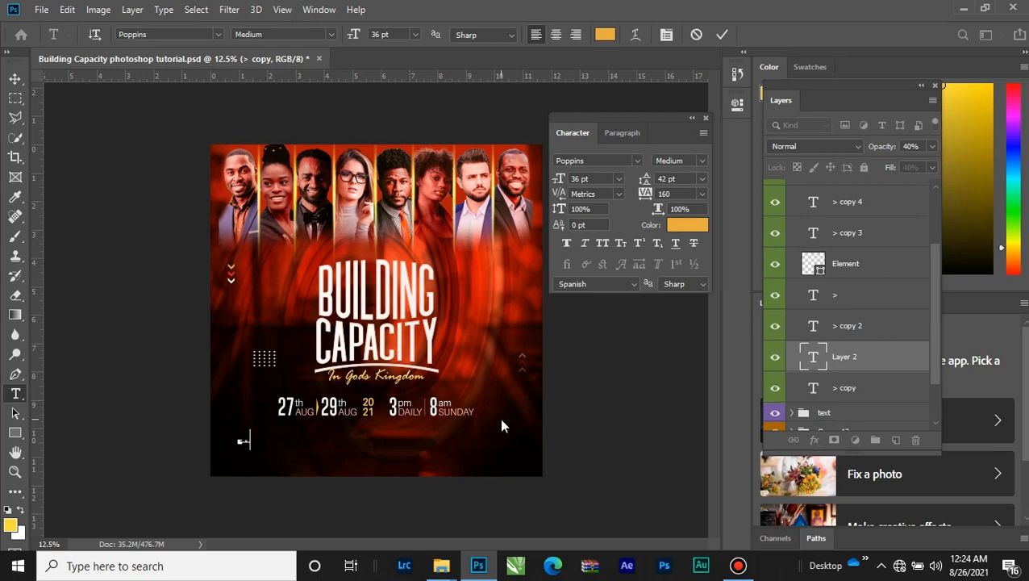
click(721, 35)
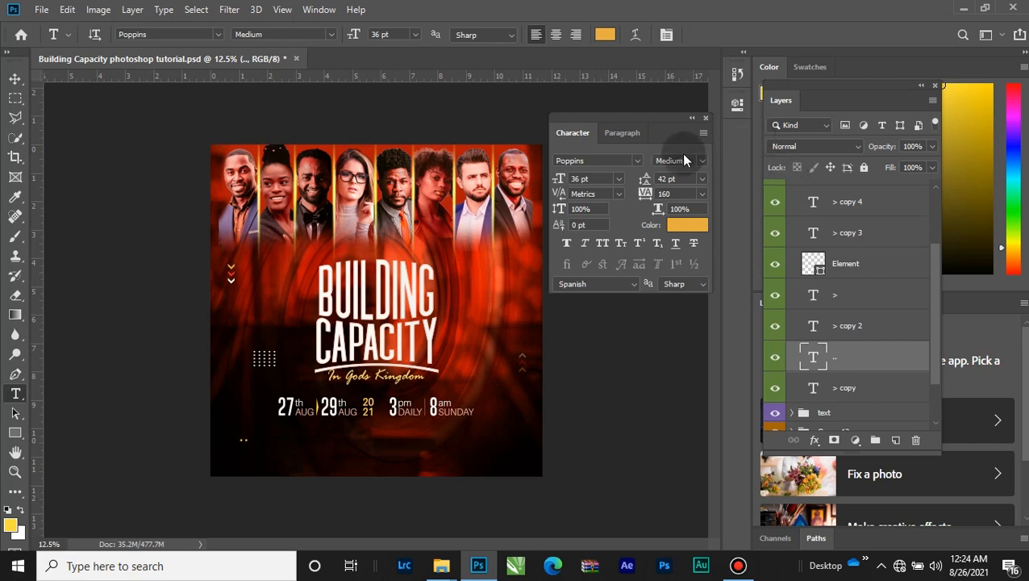
Step: Replace the two dots in the text layer near the flyer's lower-left corner with a single ">" arrow
click(339, 440)
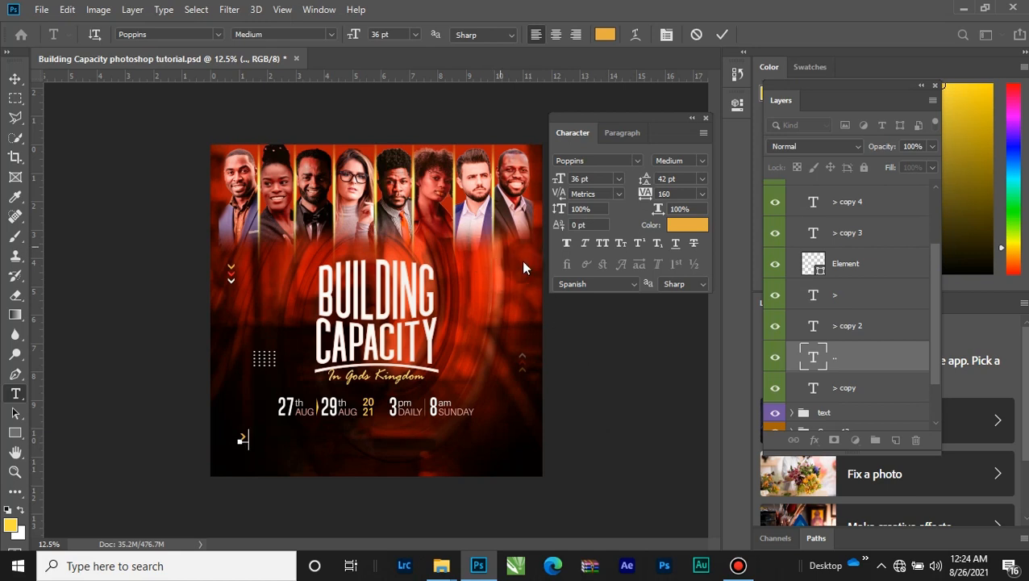
click(722, 34)
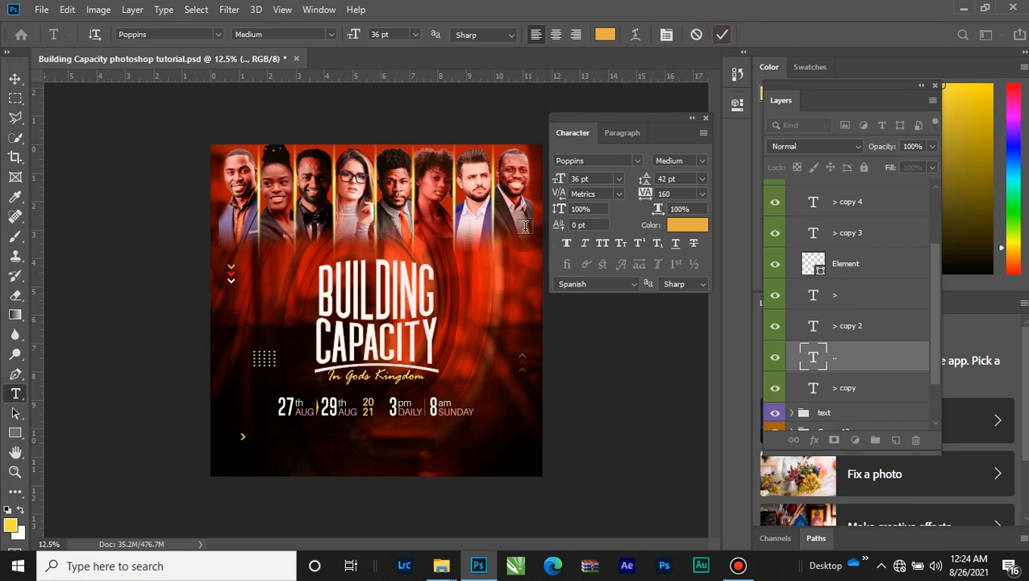
click(15, 80)
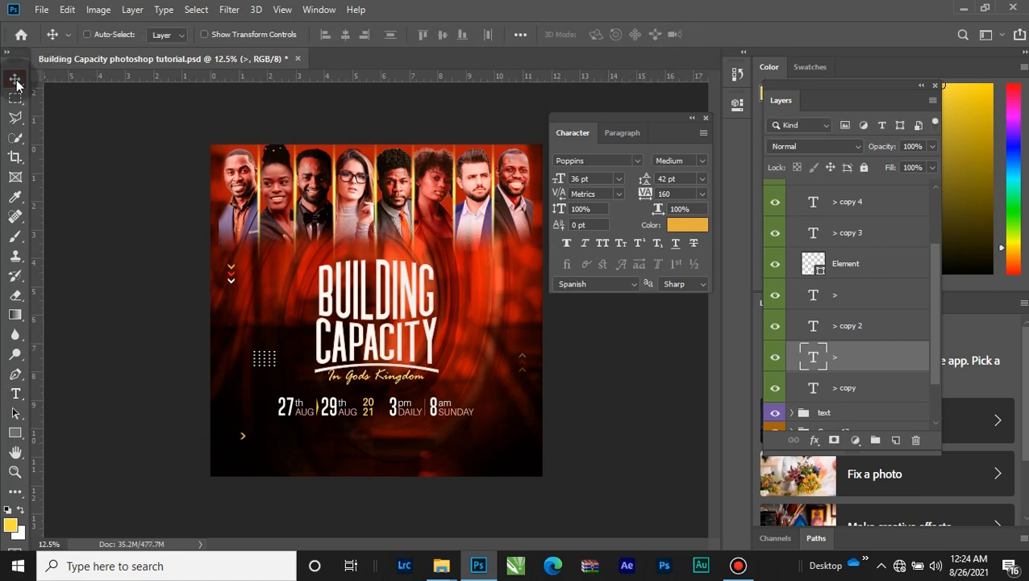
Step: Duplicate the yellow ">" arrow, place the copy just to its right, and recolor the copy red (#ee2319)
key(ctrl+j)
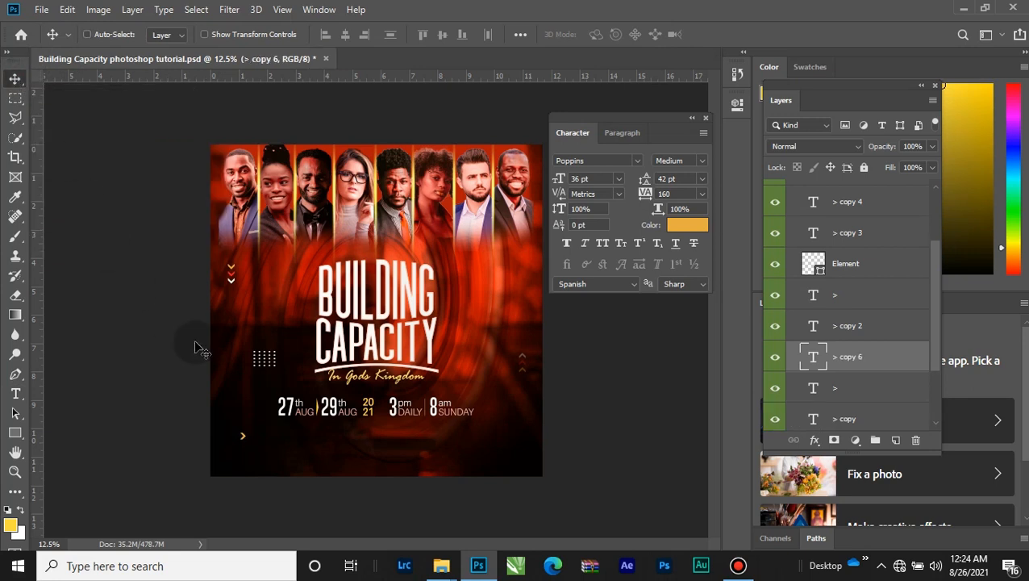
drag(243, 433, 253, 428)
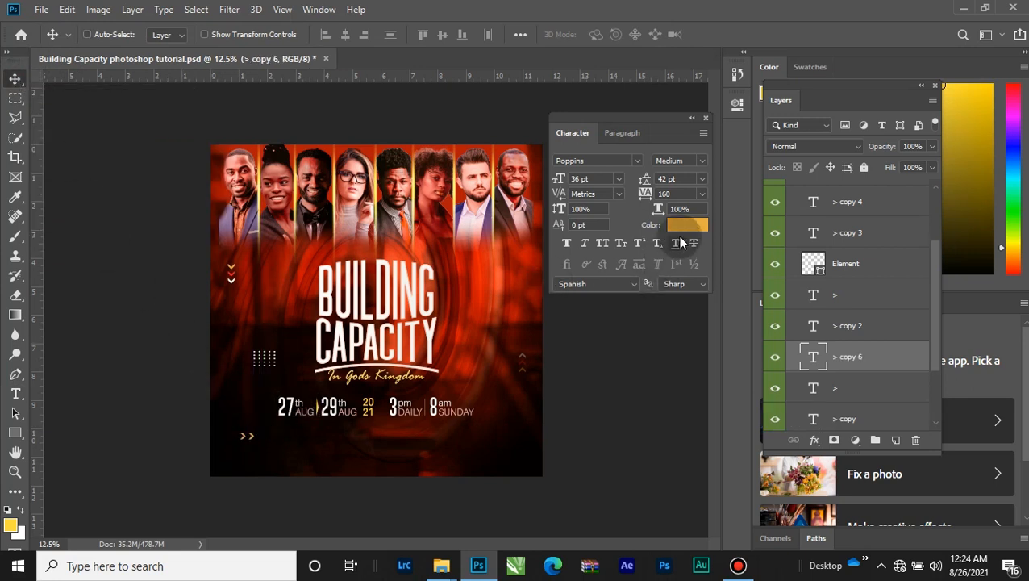
click(686, 225)
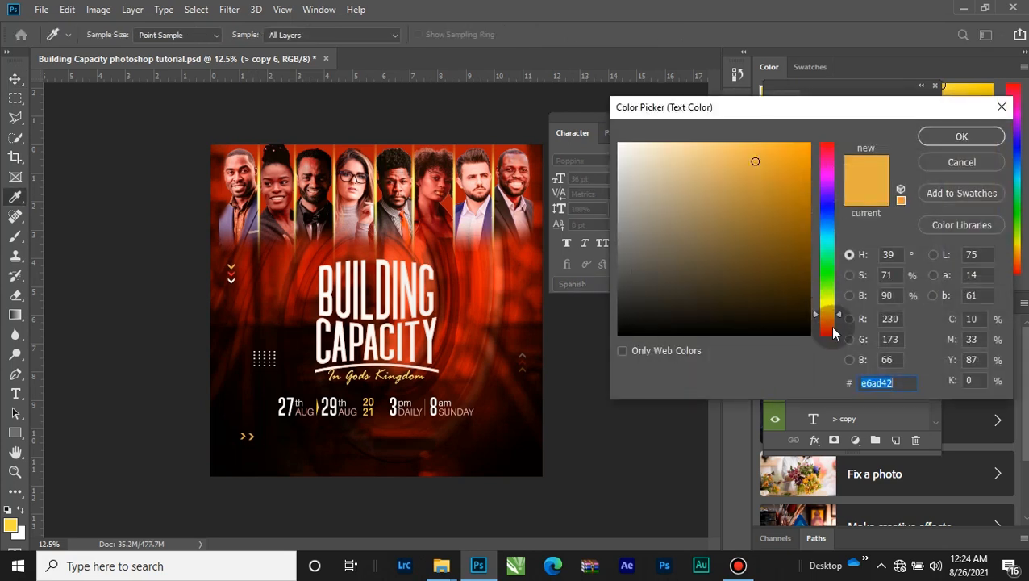
click(833, 327)
drag(826, 330, 826, 334)
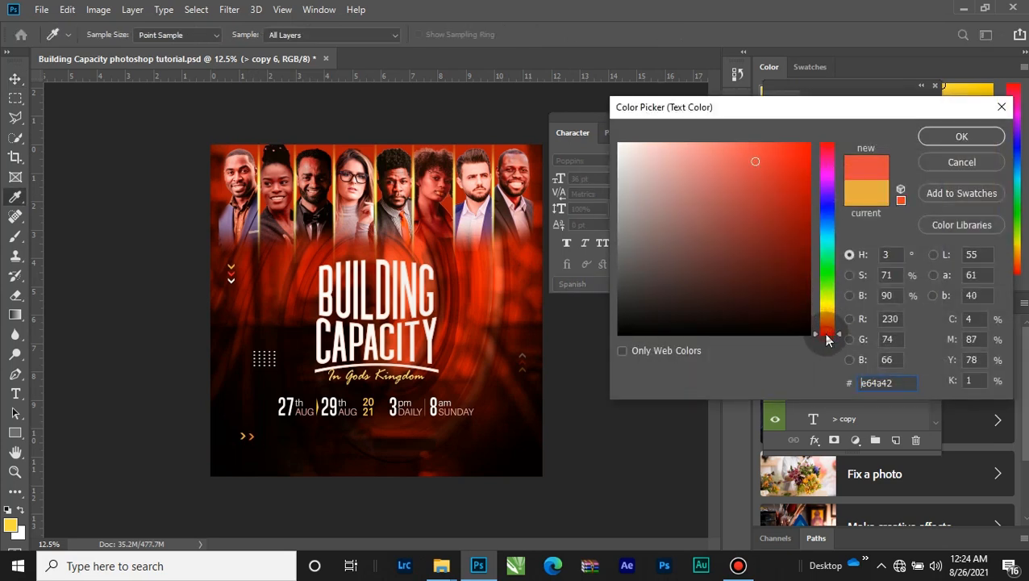
click(789, 149)
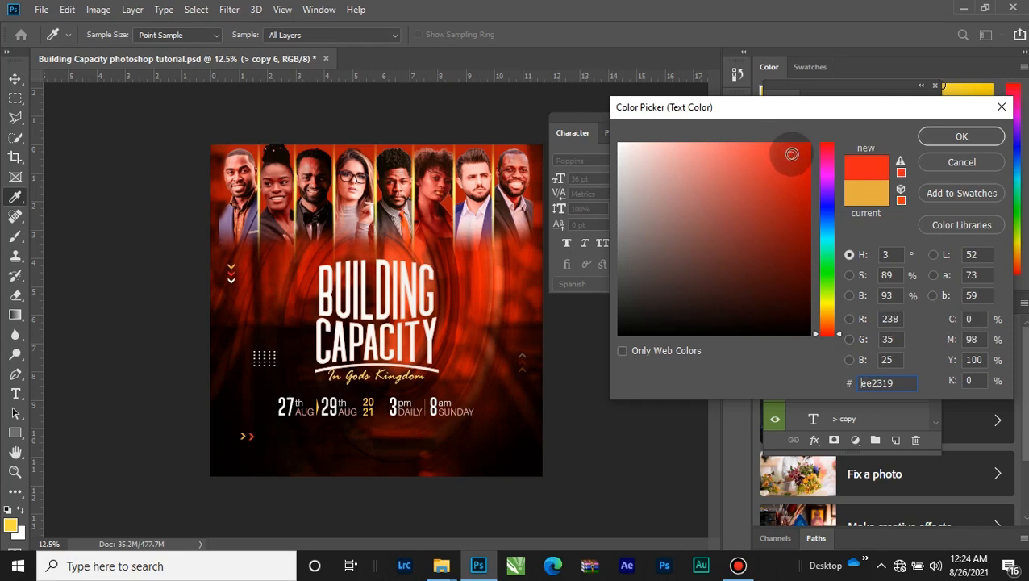
click(960, 137)
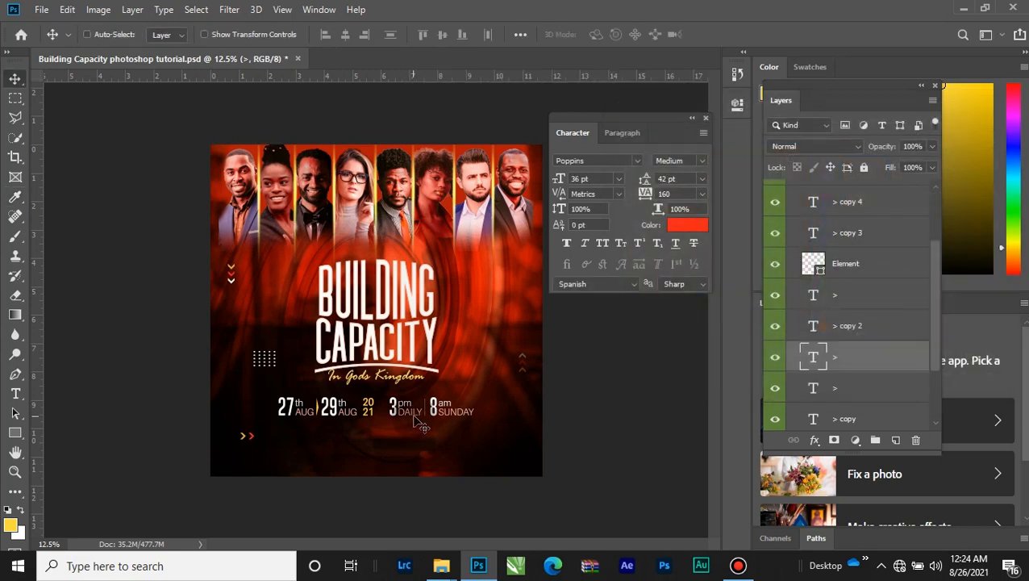
Step: Duplicate the red arrow, position the copy as the third arrow in the row, and color it white
key(ctrl+j)
drag(305, 468, 282, 462)
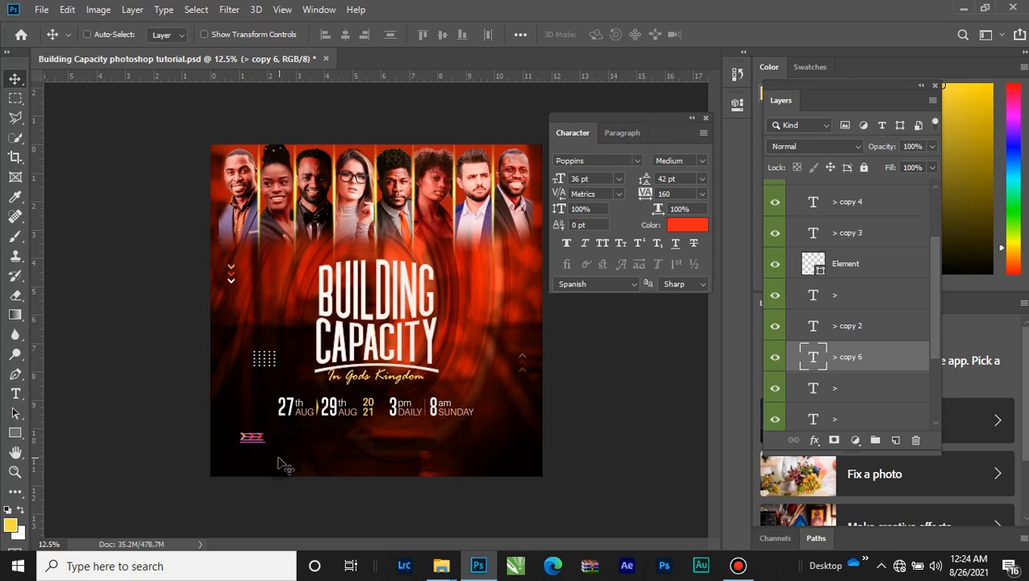
click(681, 224)
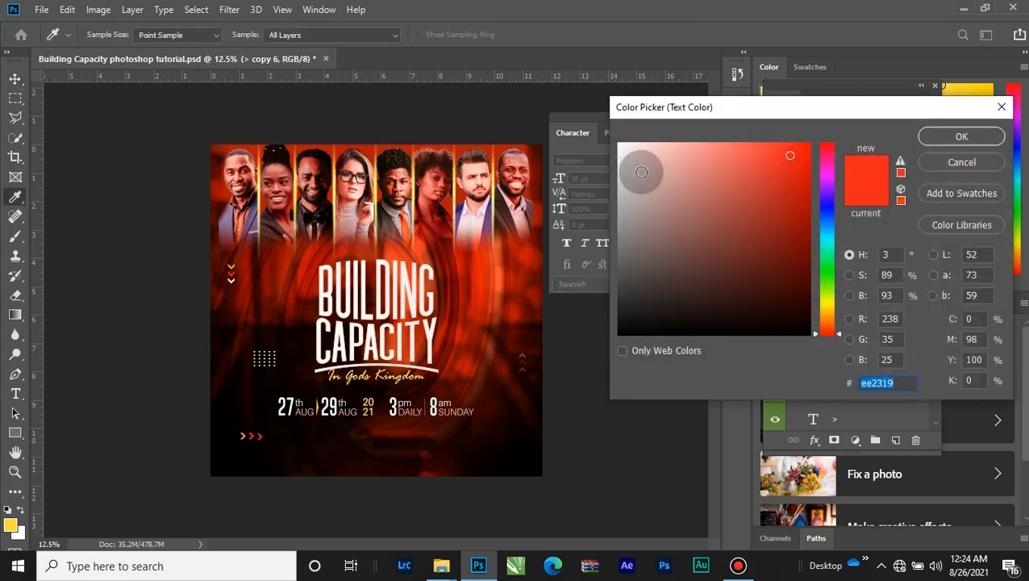
drag(644, 170, 616, 142)
click(960, 138)
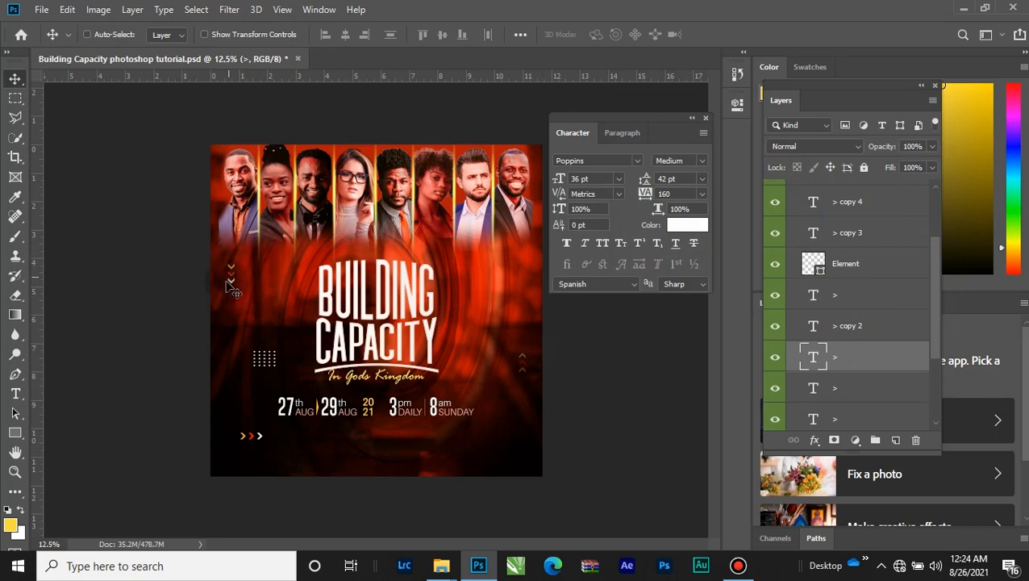
Step: Delete the three practice arrow layers from the flyer's lower-left area
click(875, 386)
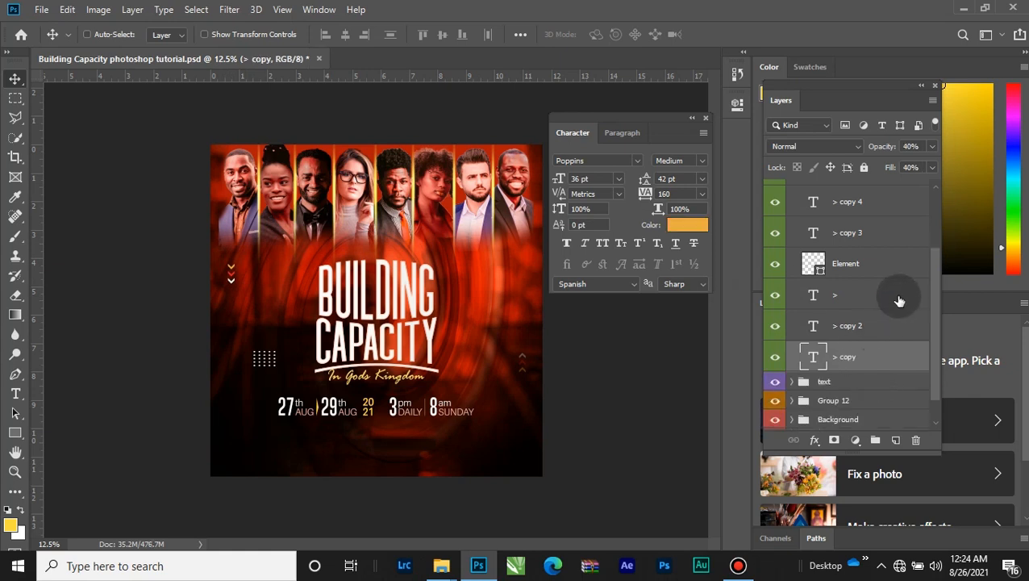
scroll(900, 298, up, 3)
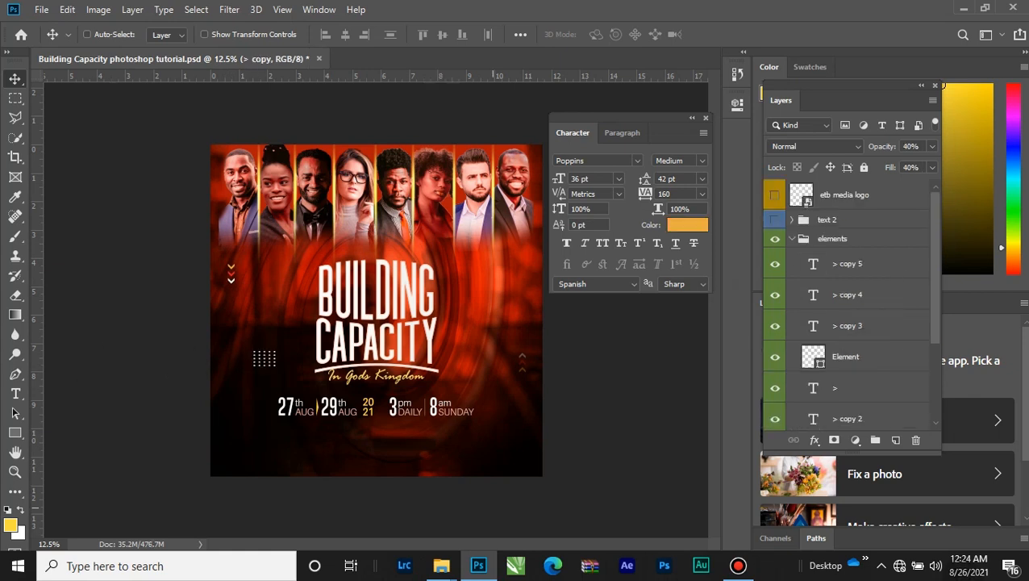
Step: Add a text layer of six dots "......" below the white dot grid, near the flyer's left edge
key(ctrl+plus)
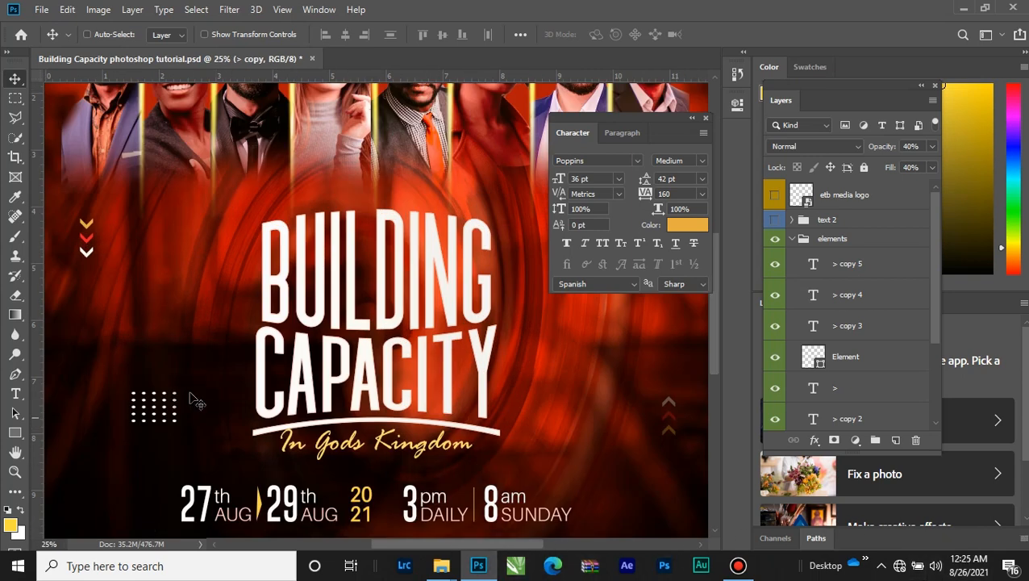
click(16, 394)
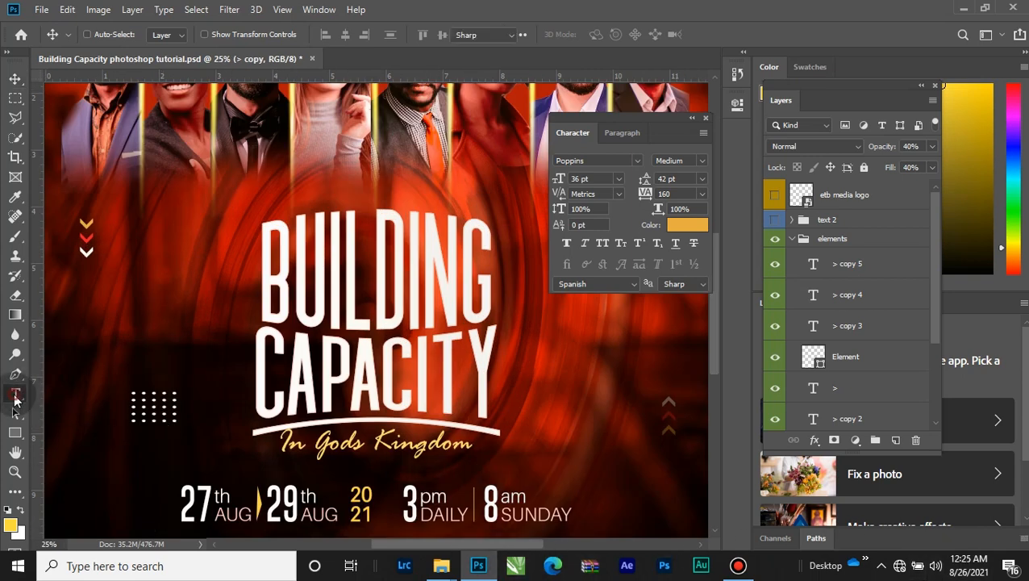
click(79, 467)
key(BackSpace)
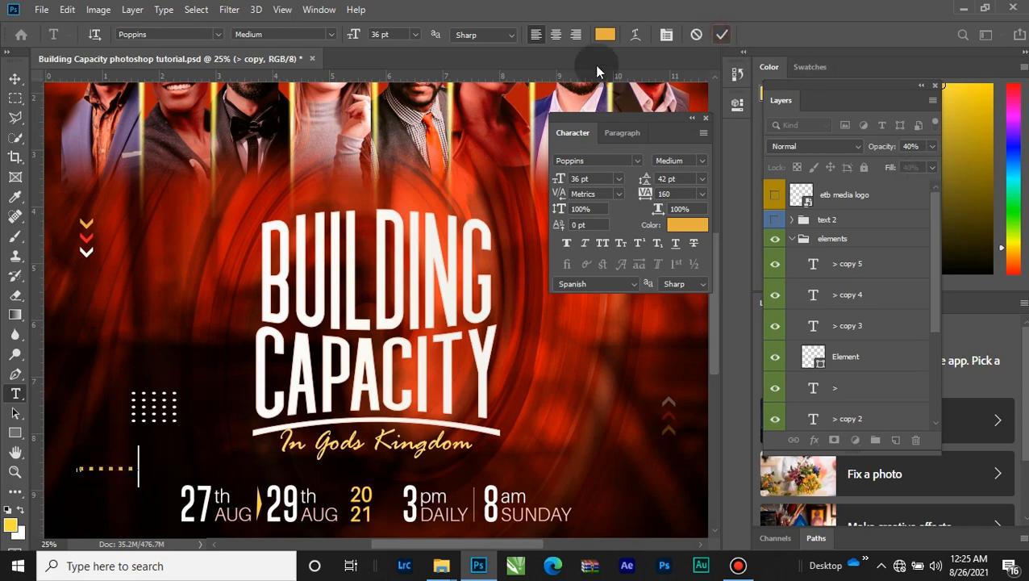
key(ctrl+Return)
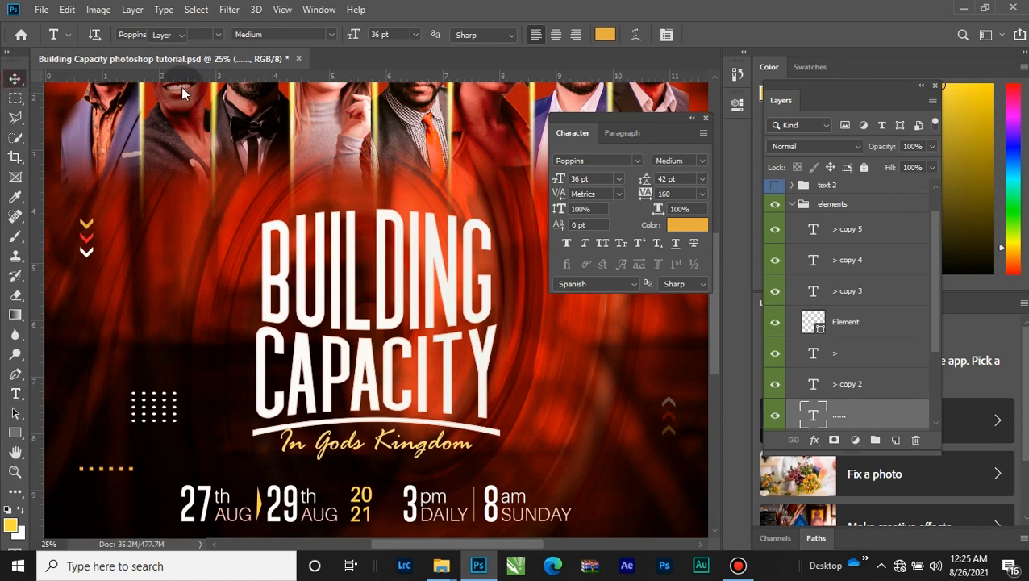
Step: Set the dot row's font size to 30 pt and its tracking to 240
click(619, 179)
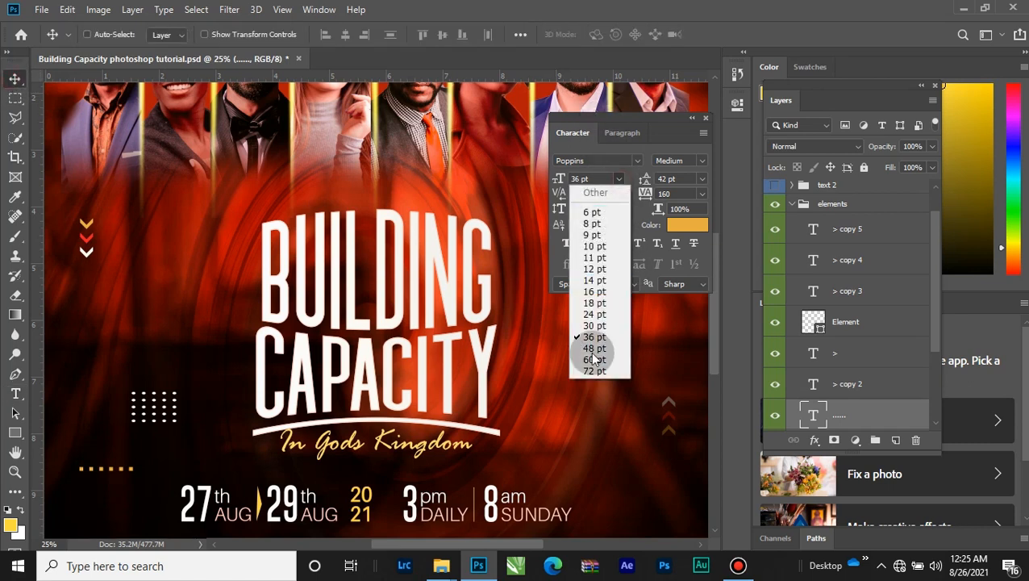
click(594, 314)
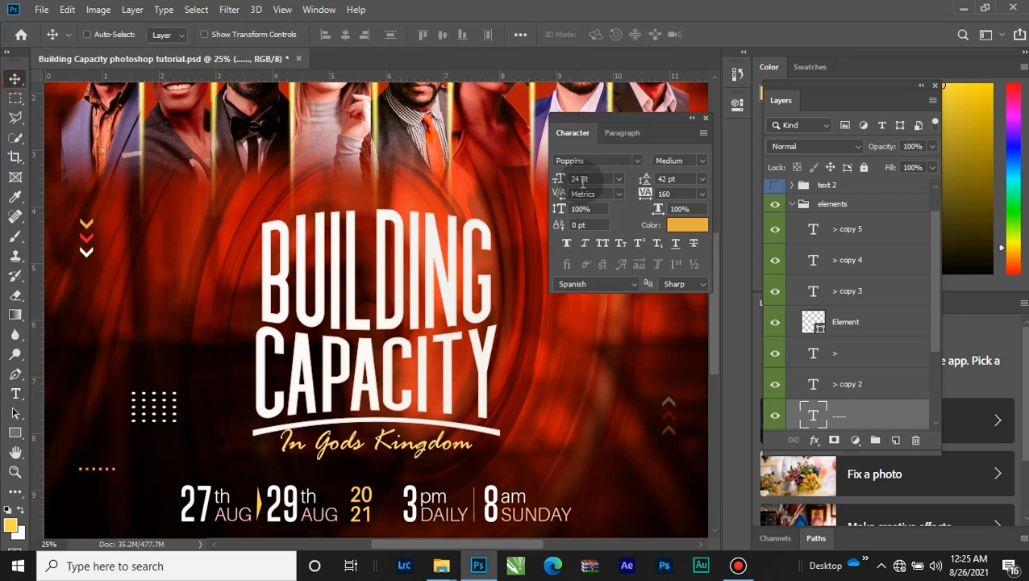
click(618, 178)
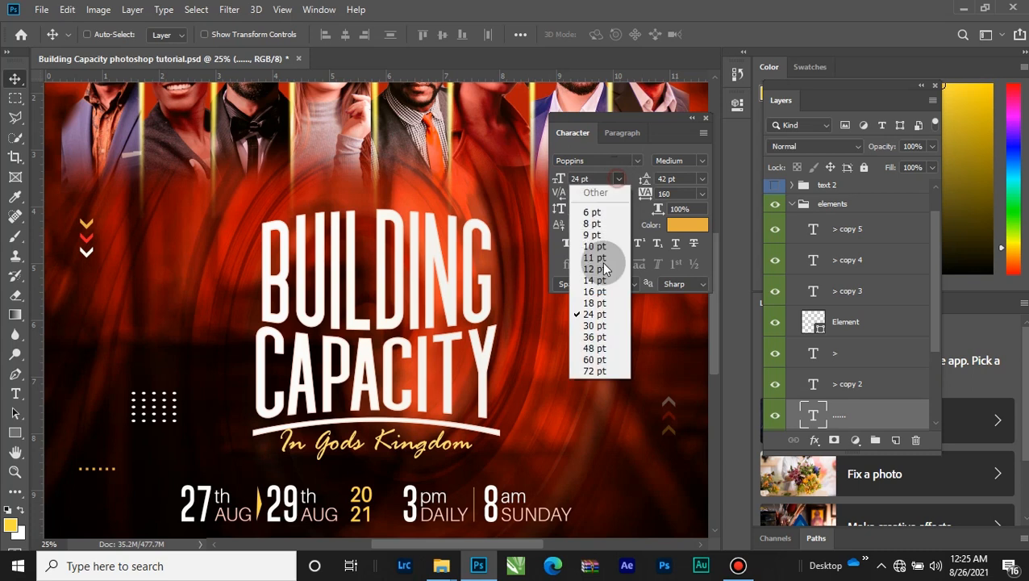
click(595, 326)
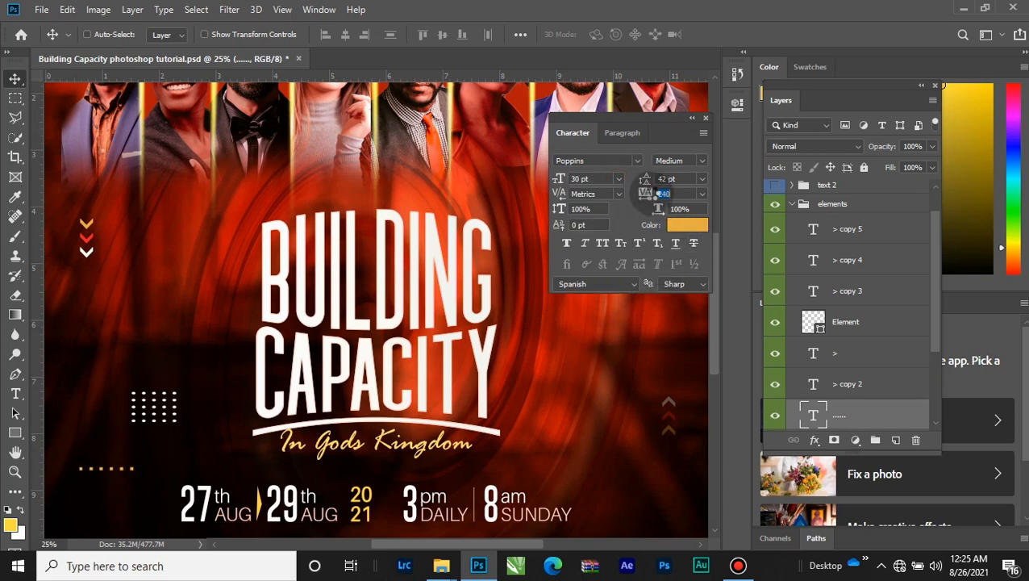
text(240)
key(Return)
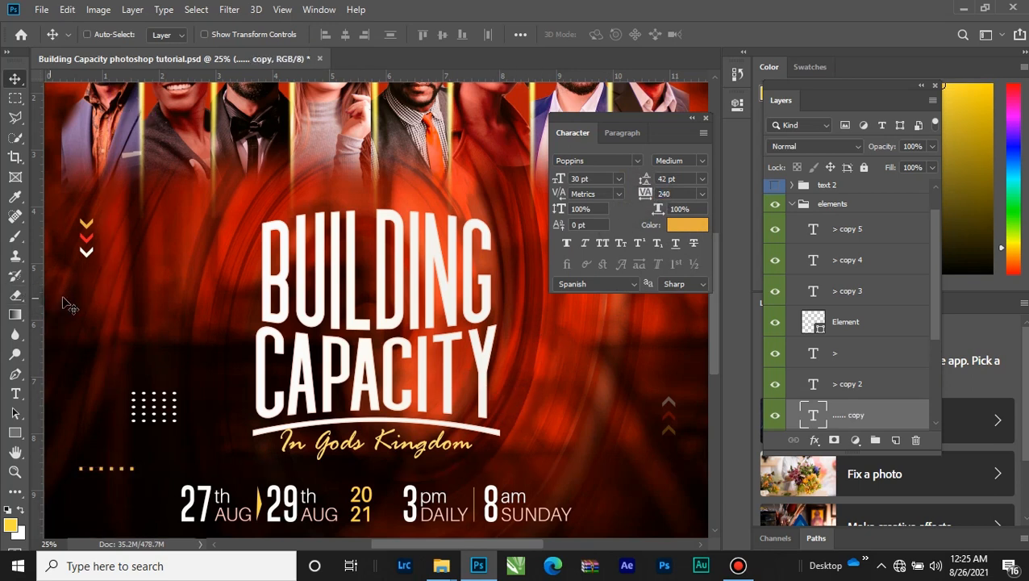
Step: Duplicate the dot row twice, moving each copy straight down to form three evenly spaced rows
drag(101, 369, 101, 387)
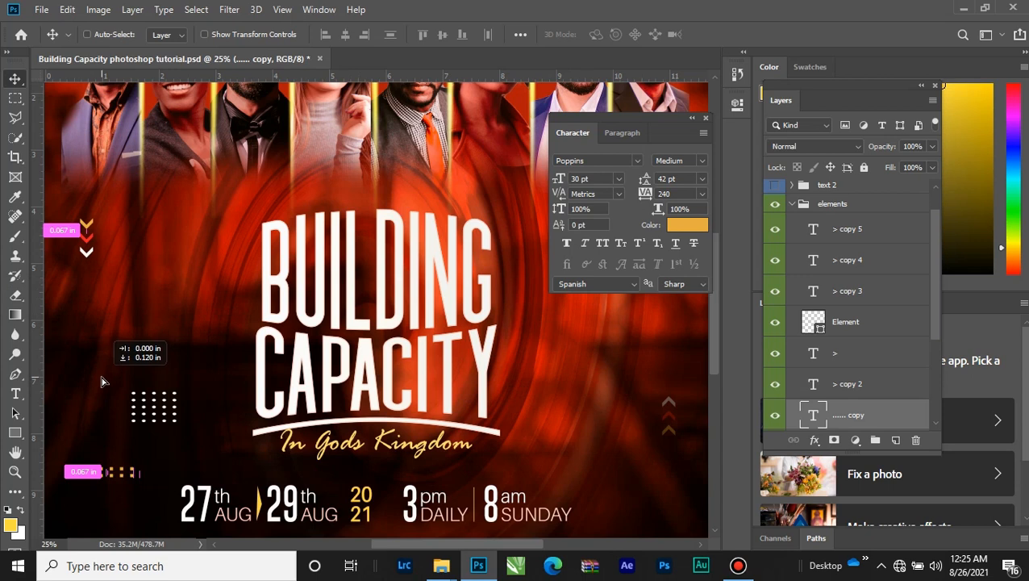
key(shift+Down)
key(shift+Down)
key(shift+Down)
key(shift+Down)
key(alt+Down)
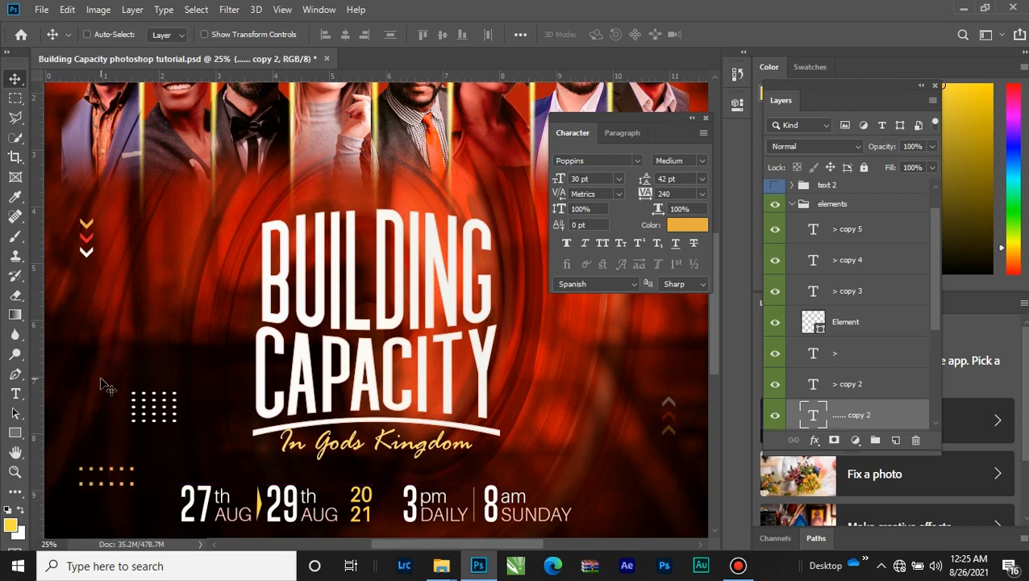
drag(95, 394, 99, 408)
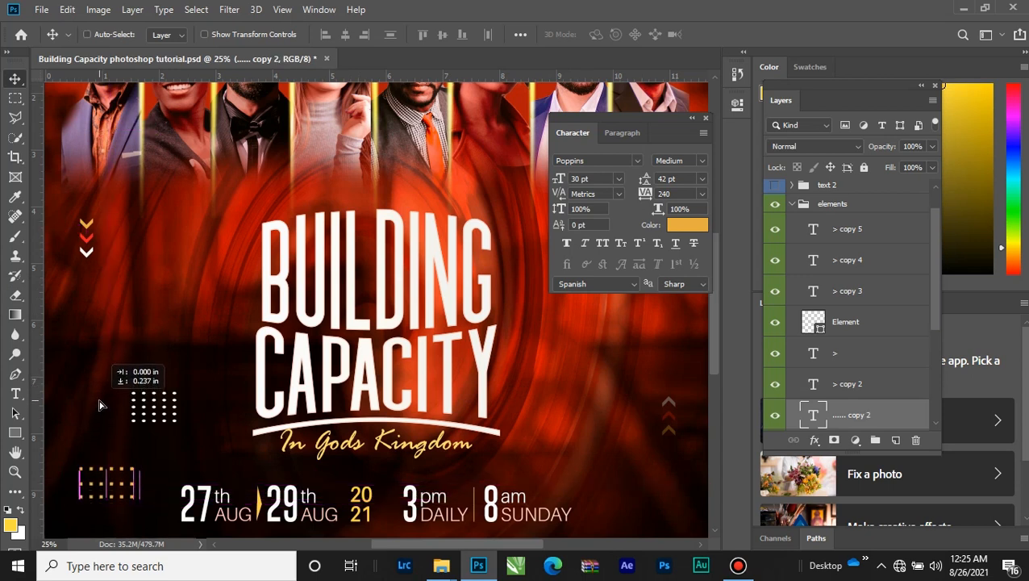
Step: Locate the practice dot rows in the elements group via the flyer's lowest dot row, and delete all three text layers
scroll(859, 413, down, 2)
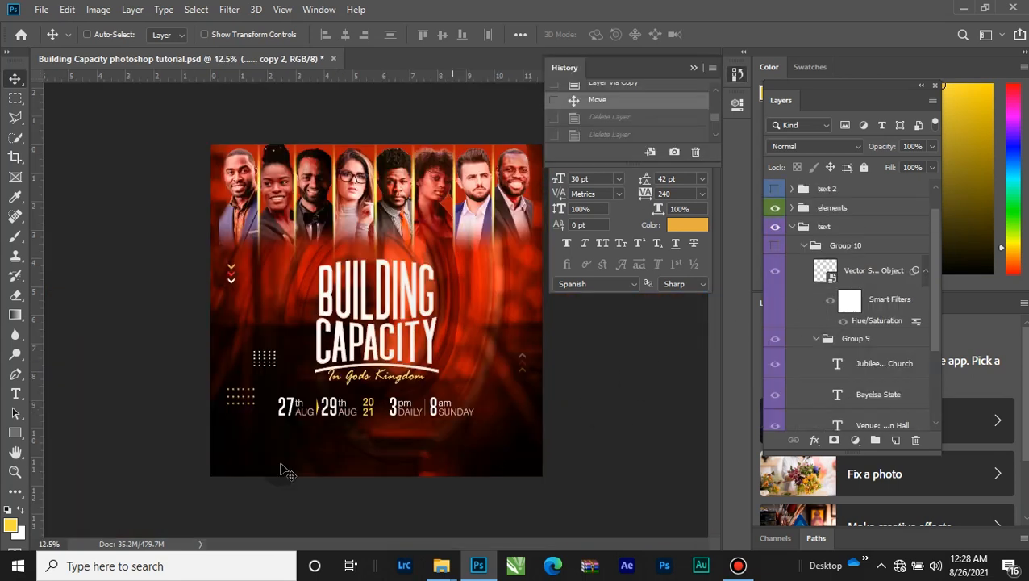
scroll(850, 363, down, 3)
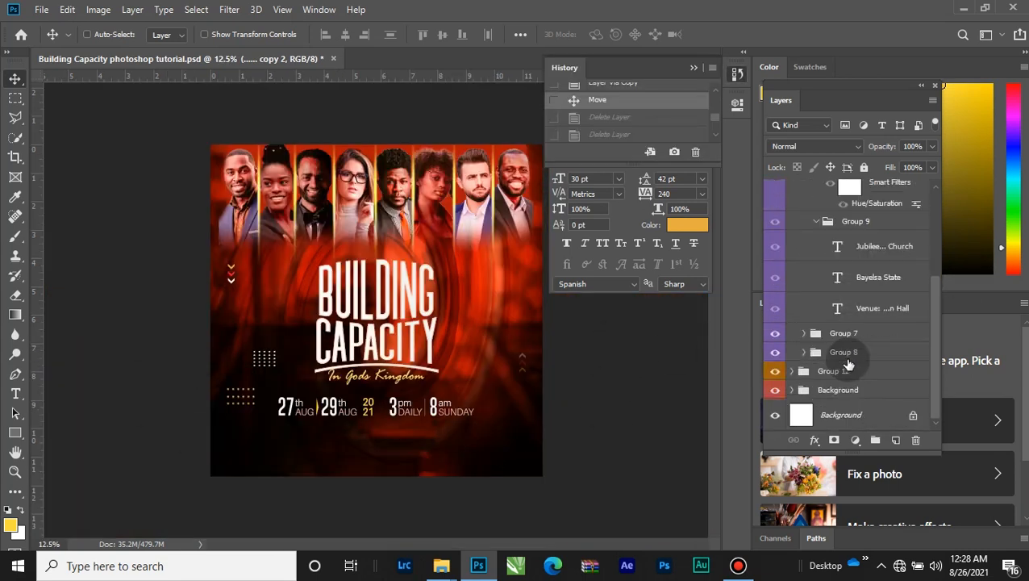
scroll(850, 367, up, 3)
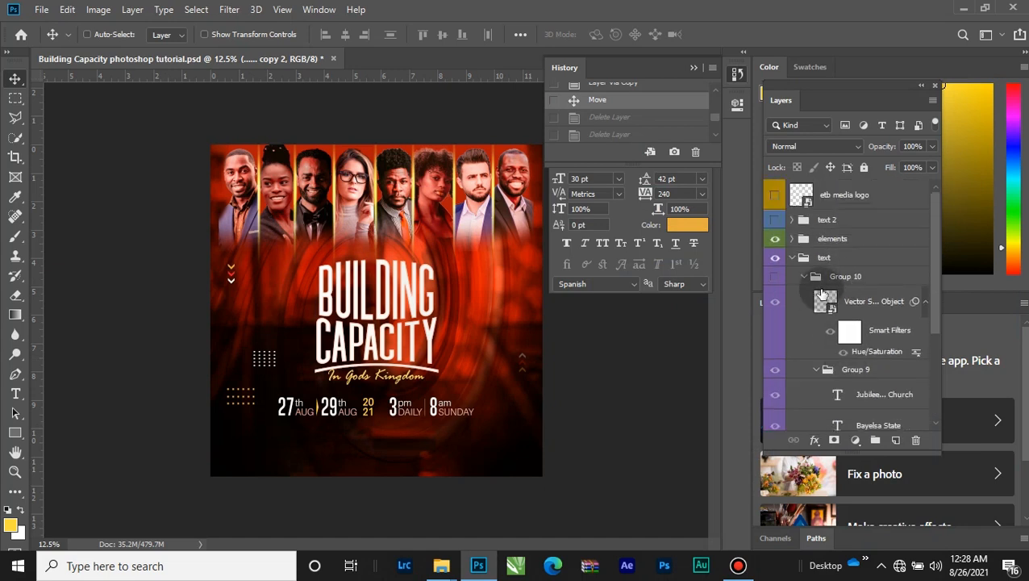
scroll(839, 339, down, 1)
scroll(833, 320, down, 3)
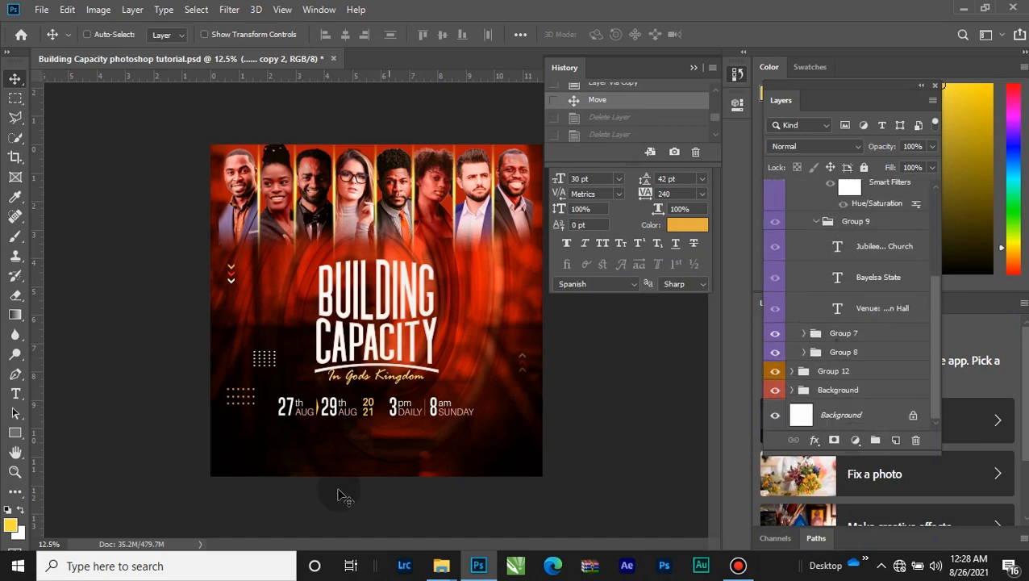
click(16, 394)
click(228, 399)
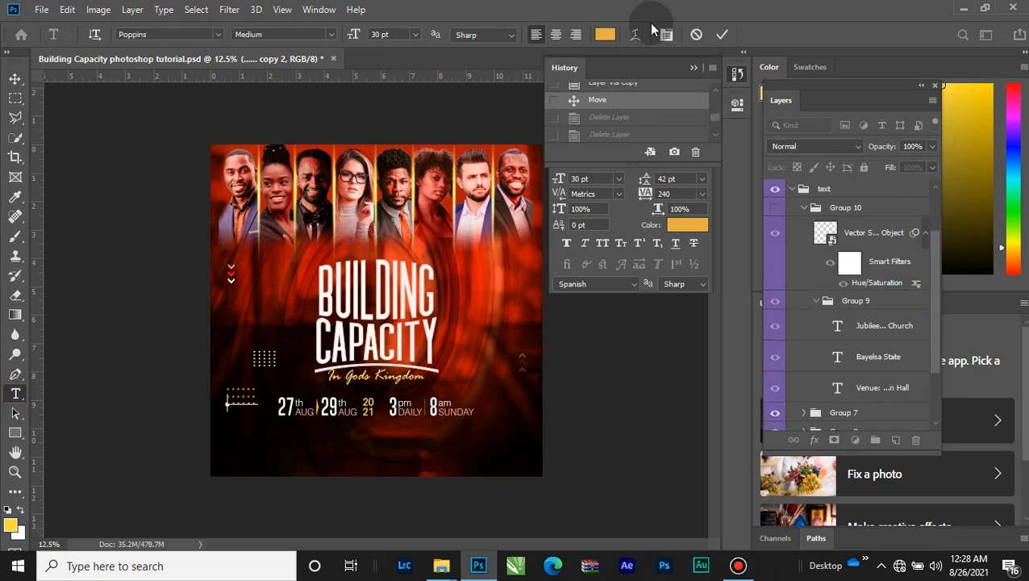
click(722, 34)
scroll(860, 385, down, 2)
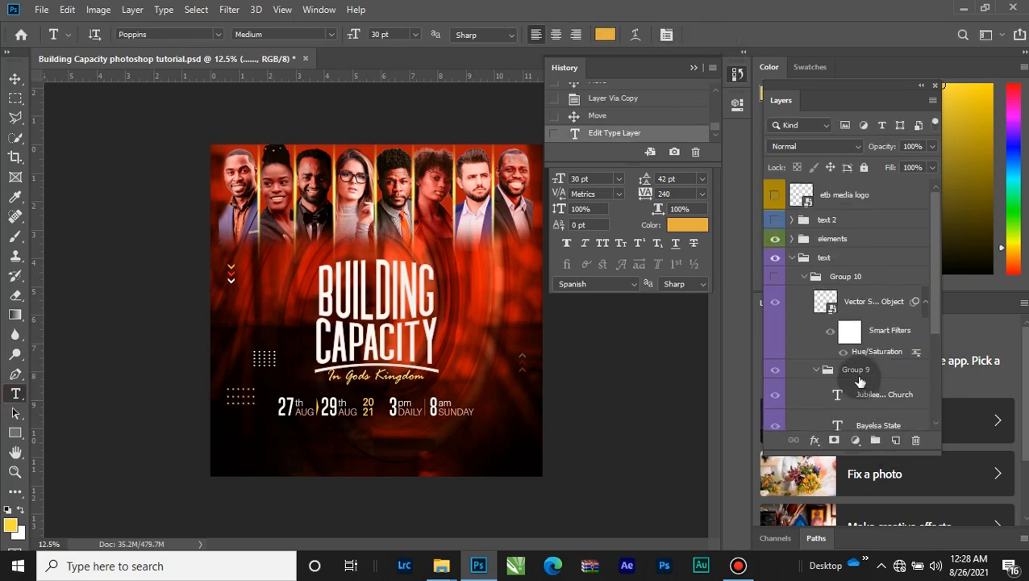
scroll(860, 386, up, 5)
scroll(830, 280, down, 2)
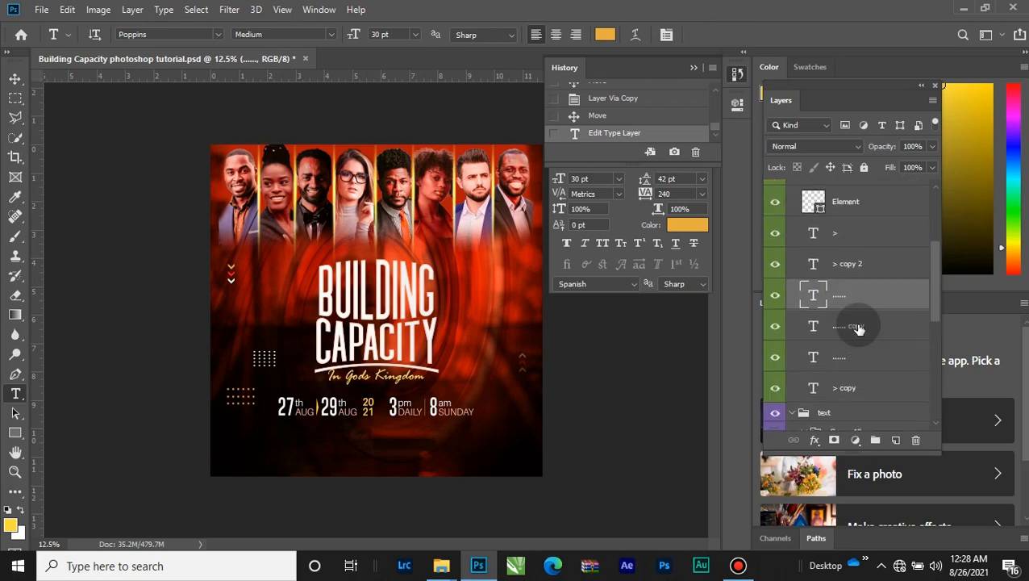
key(Delete)
key(Delete)
key(Delete)
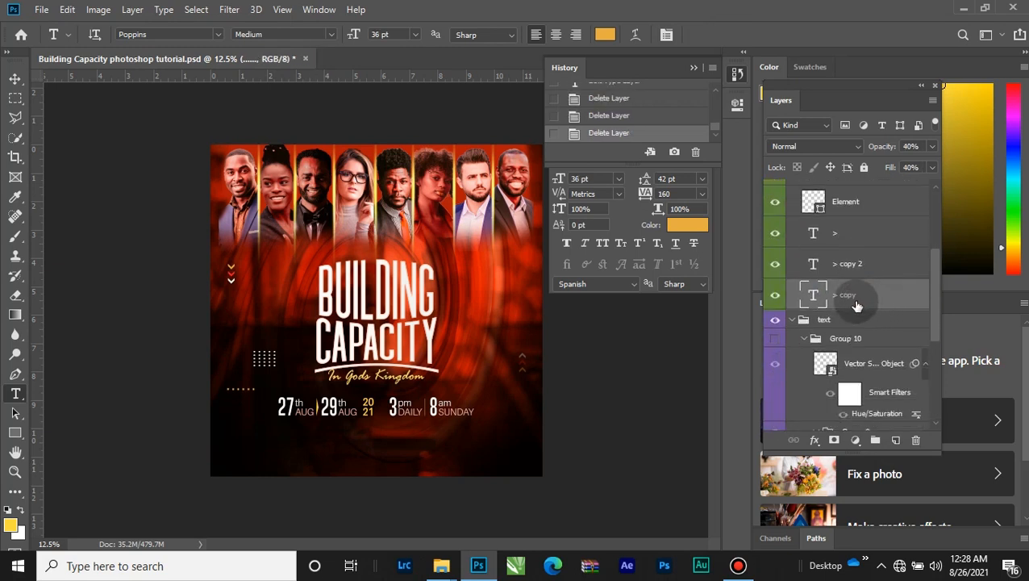
scroll(815, 321, up, 3)
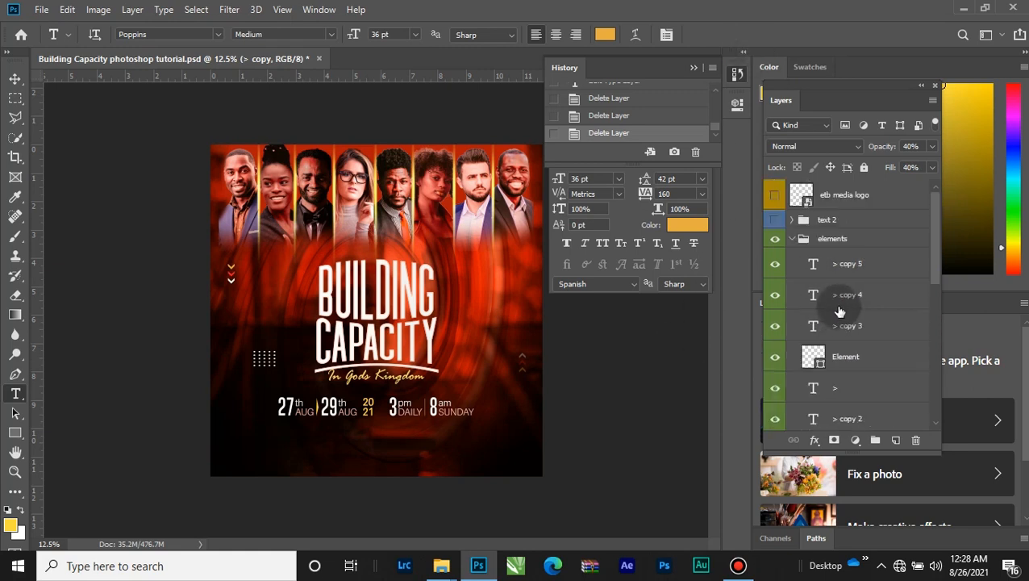
Step: Collapse the elements group, expand the text group, and make Group 10 with the venue details visible
click(794, 240)
click(793, 257)
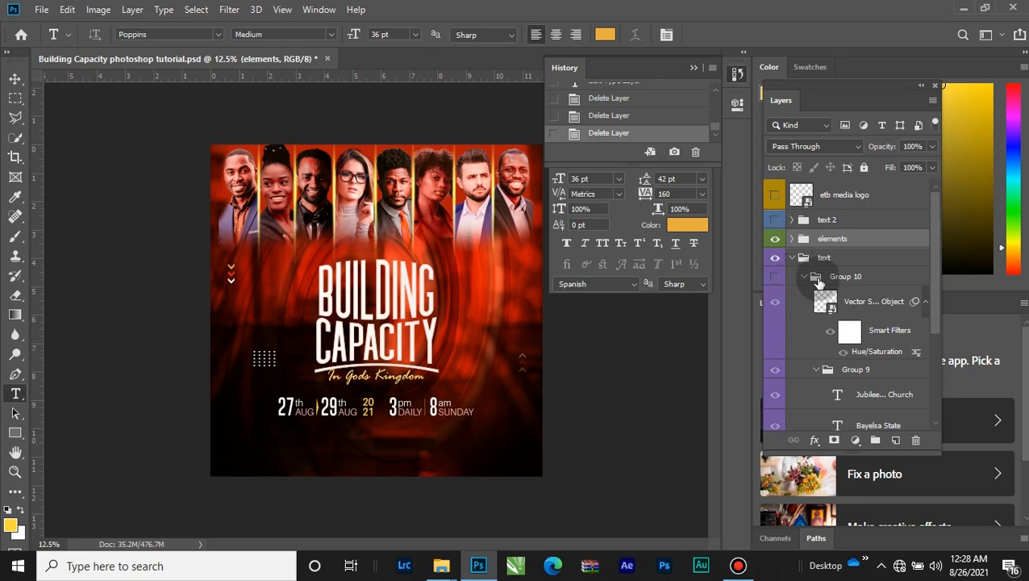
click(781, 279)
click(778, 279)
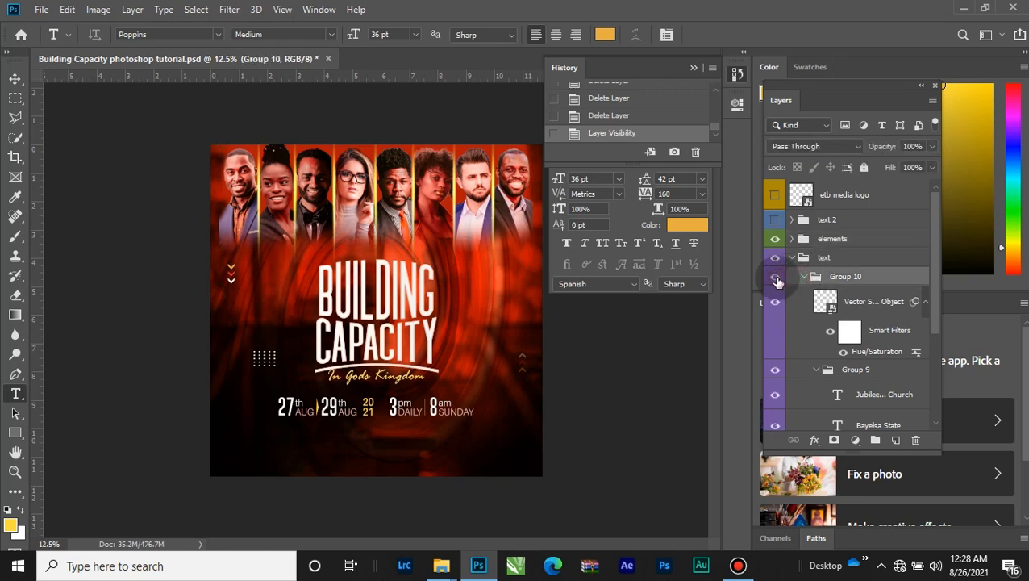
click(807, 278)
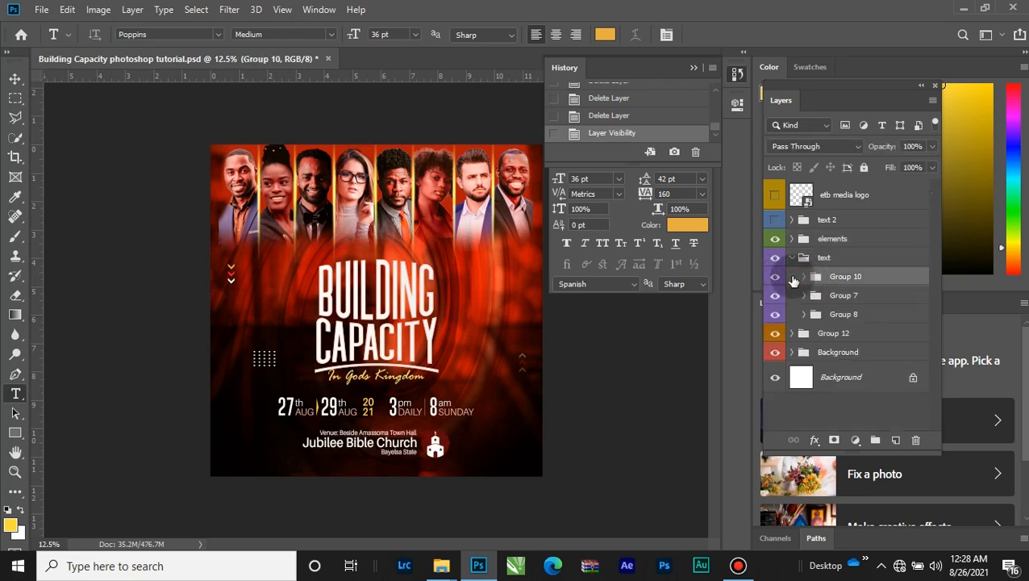
click(775, 277)
click(775, 276)
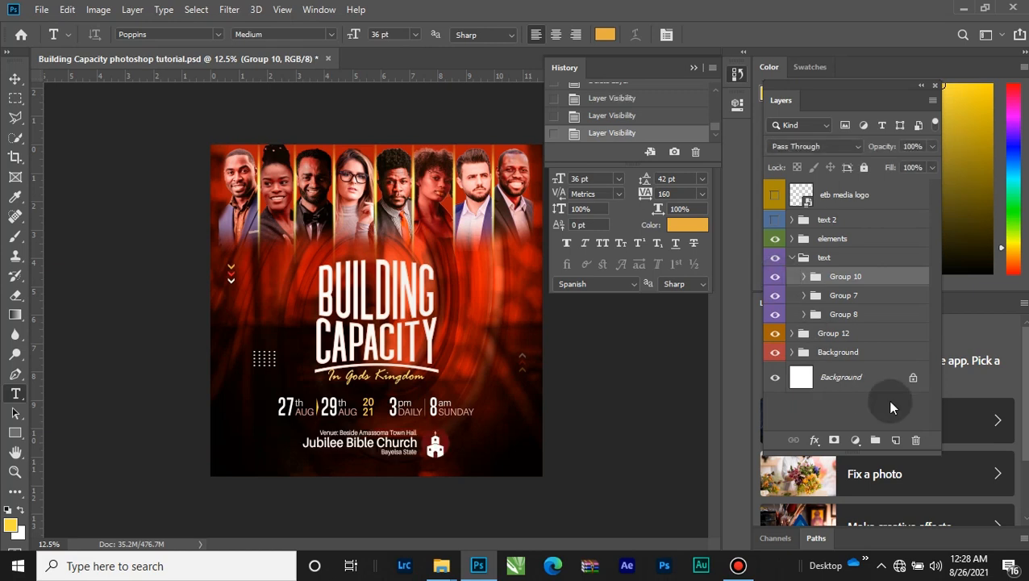
Step: Expand Group 10 and toggle the church icon smart object's visibility to examine its place beside the venue text
key(ctrl+plus)
key(ctrl+plus)
scroll(528, 454, down, 2)
scroll(528, 453, down, 2)
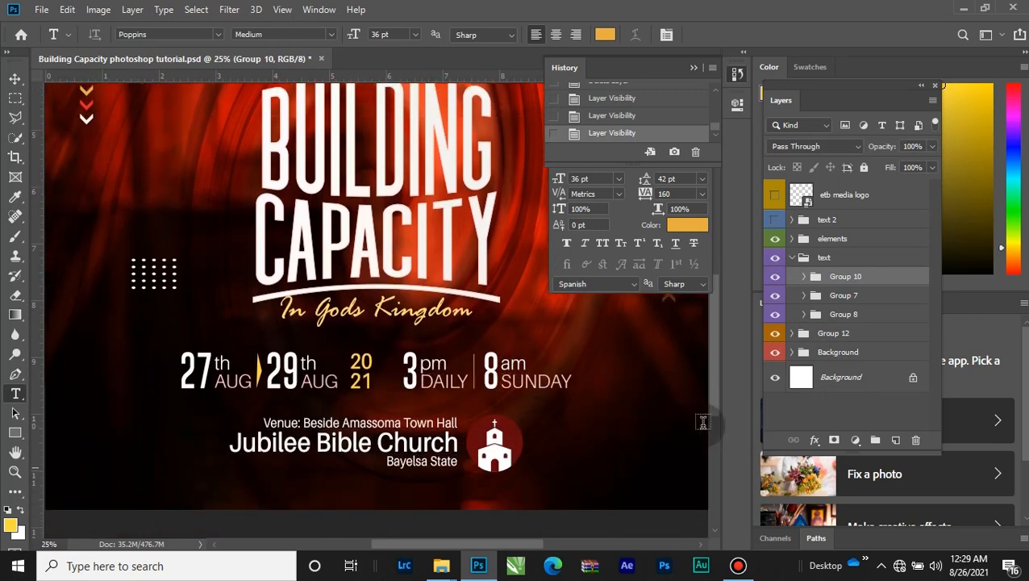
click(803, 280)
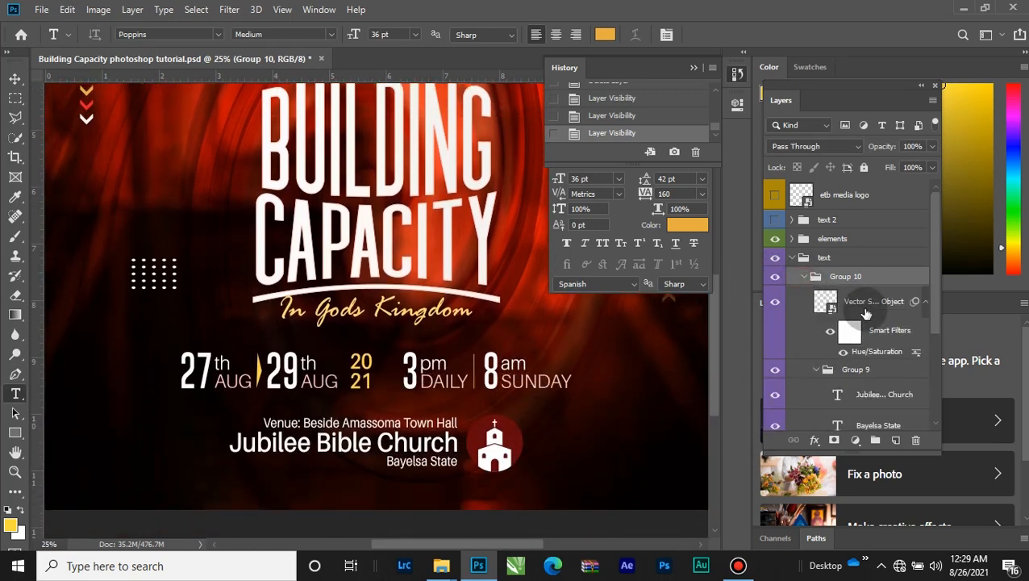
click(834, 302)
click(774, 302)
click(774, 302)
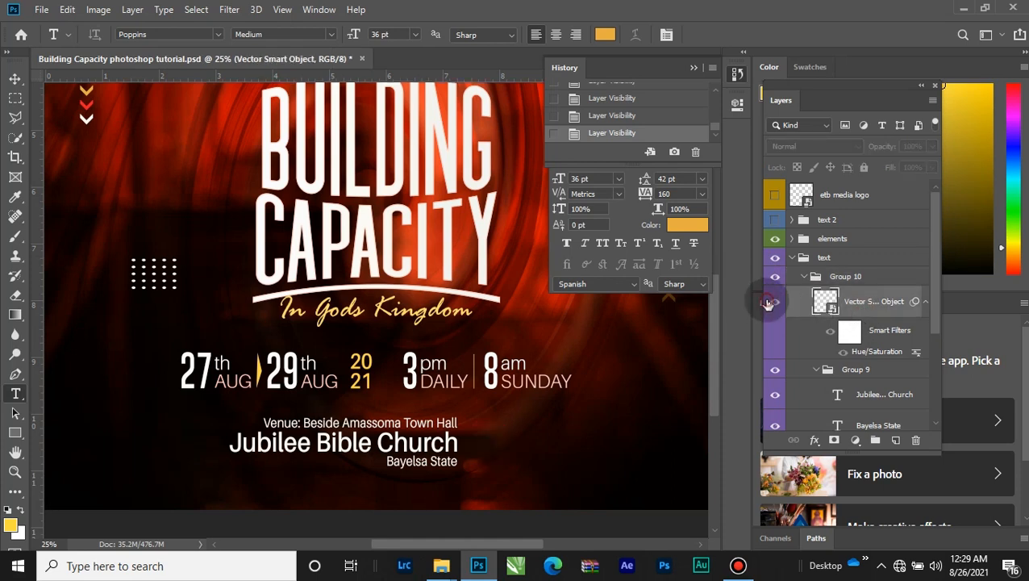
click(774, 302)
click(774, 302)
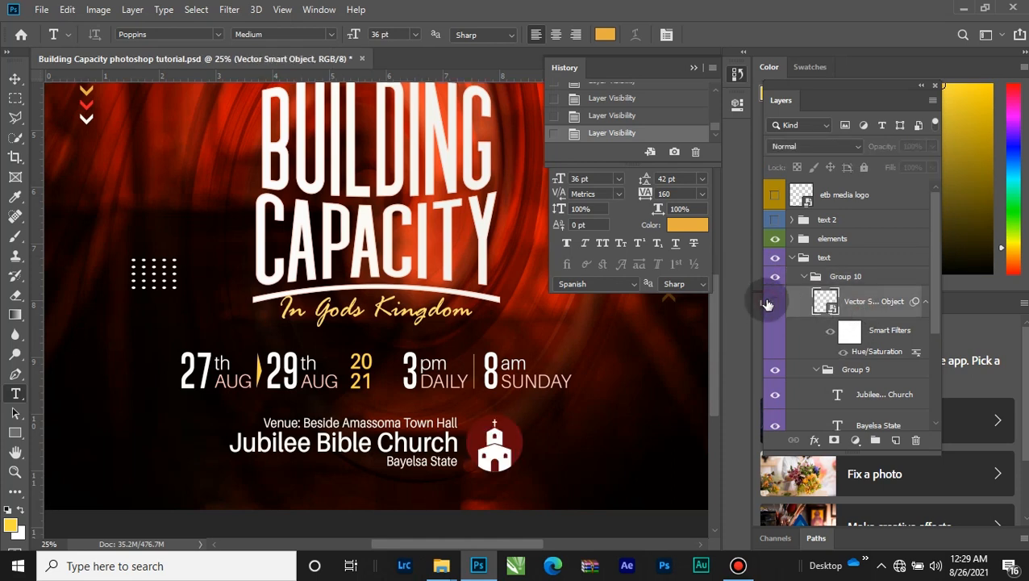
click(774, 301)
click(774, 301)
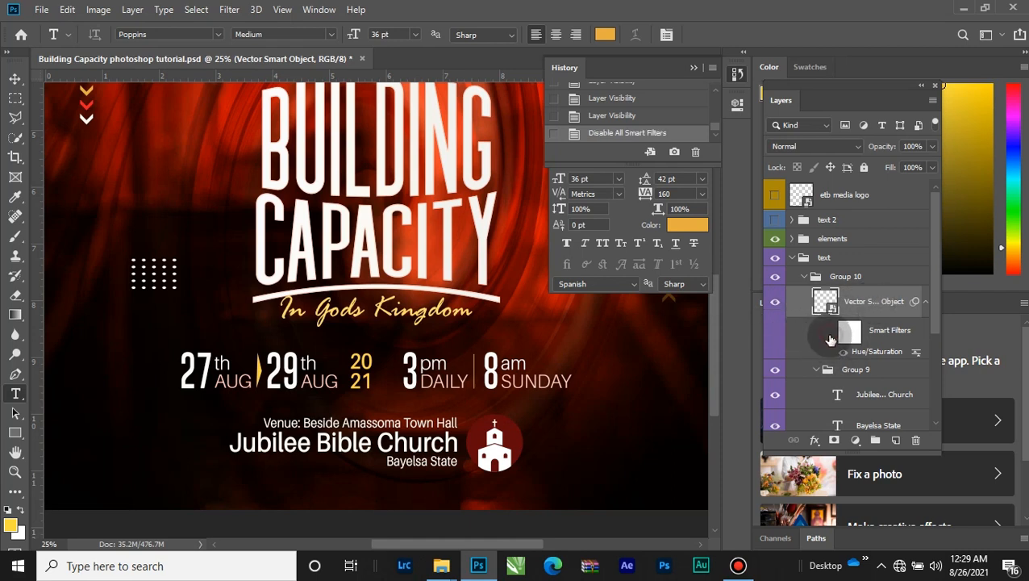
Step: Toggle the church icon's smart filters off and on to compare its original colour with the Hue/Saturation result
click(830, 339)
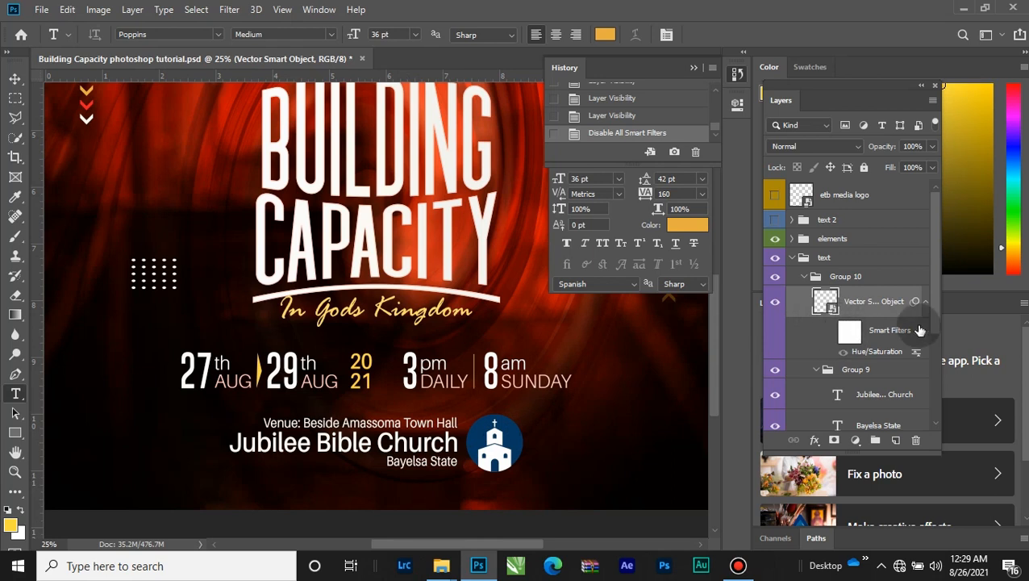
click(828, 332)
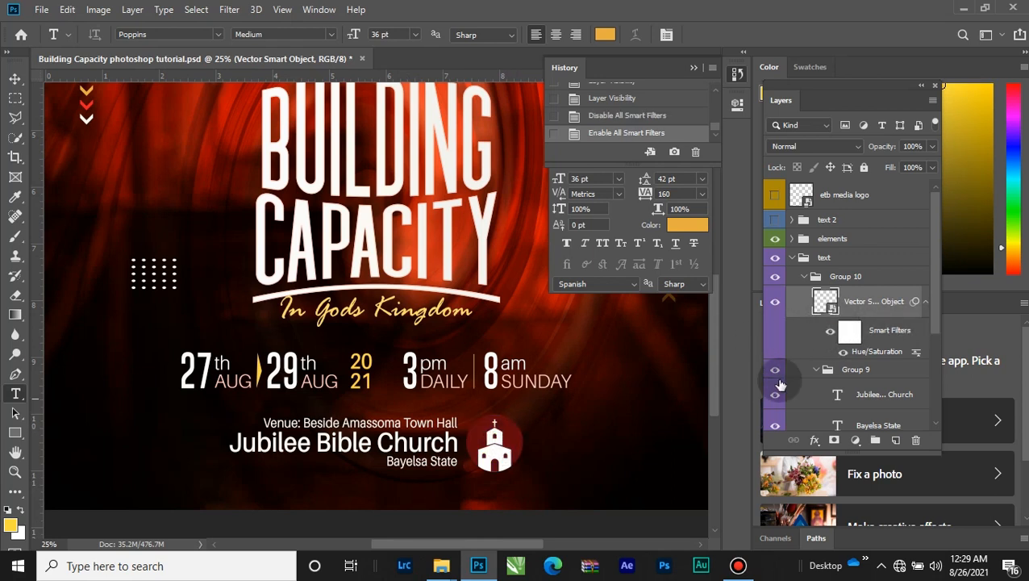
click(829, 331)
click(827, 335)
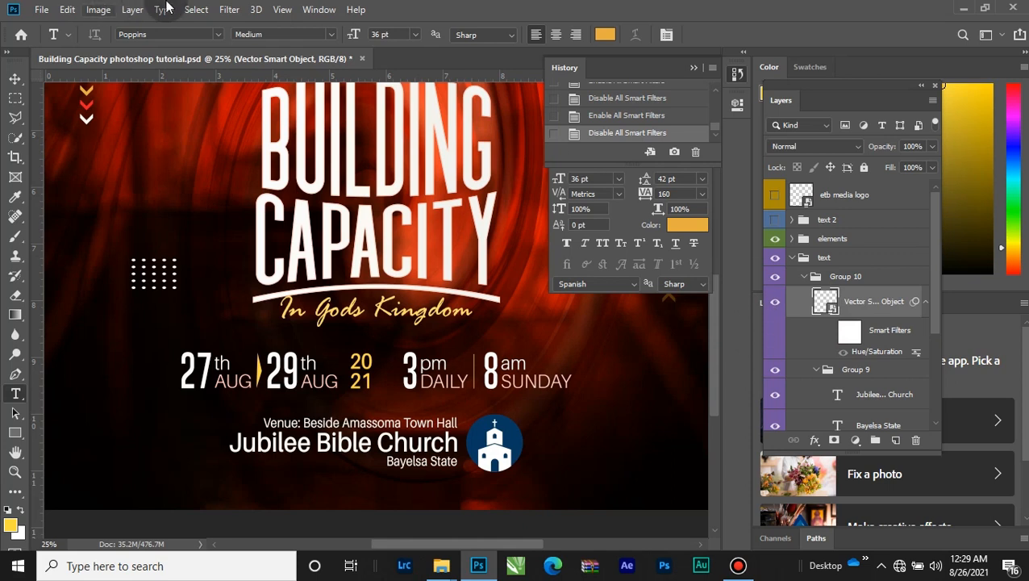
Step: Try a further Hue/Saturation adjustment with Hue +44 on the church icon, and re-enable its original smart filters
click(15, 80)
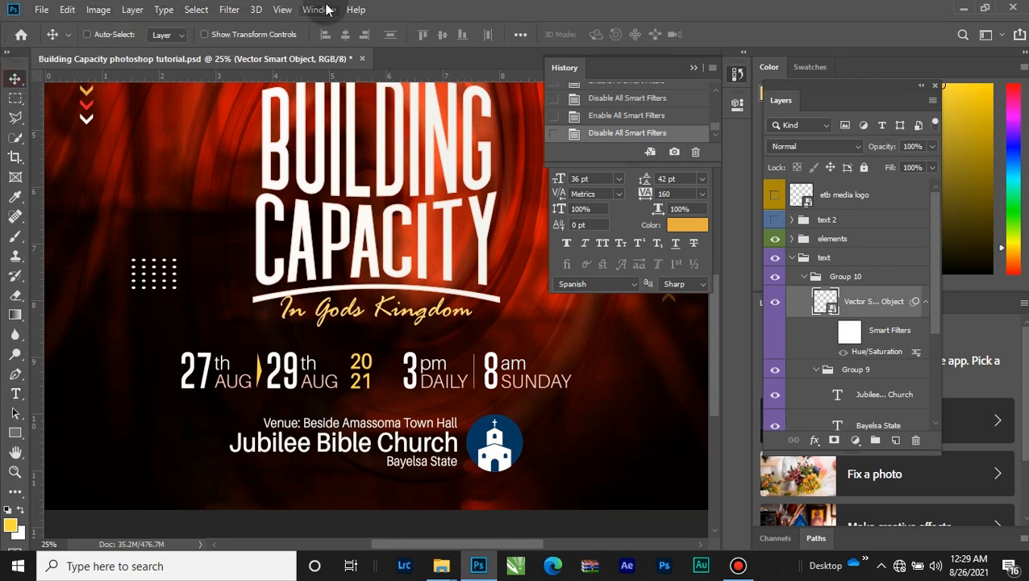
click(229, 9)
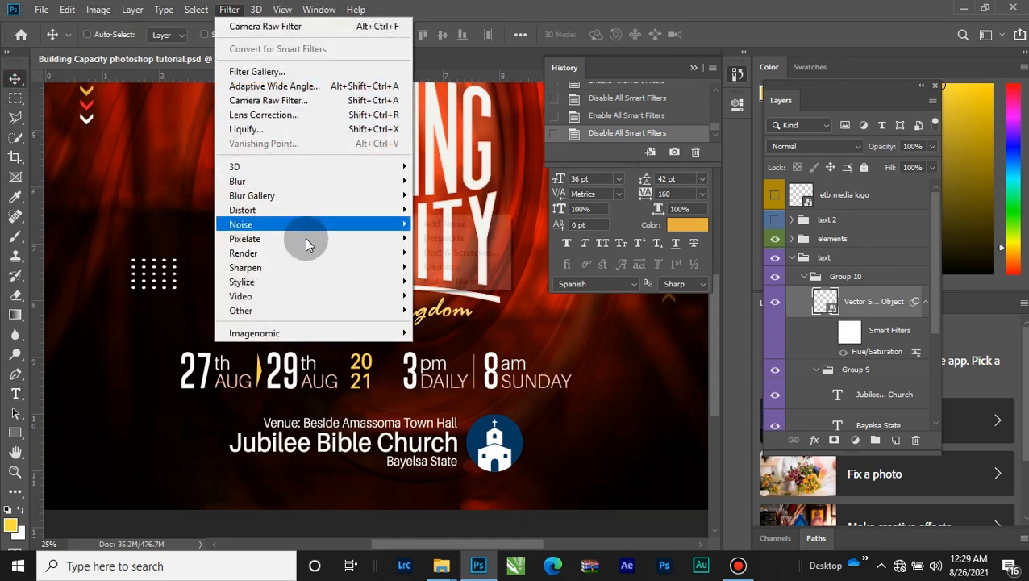
mouse_move(317, 230)
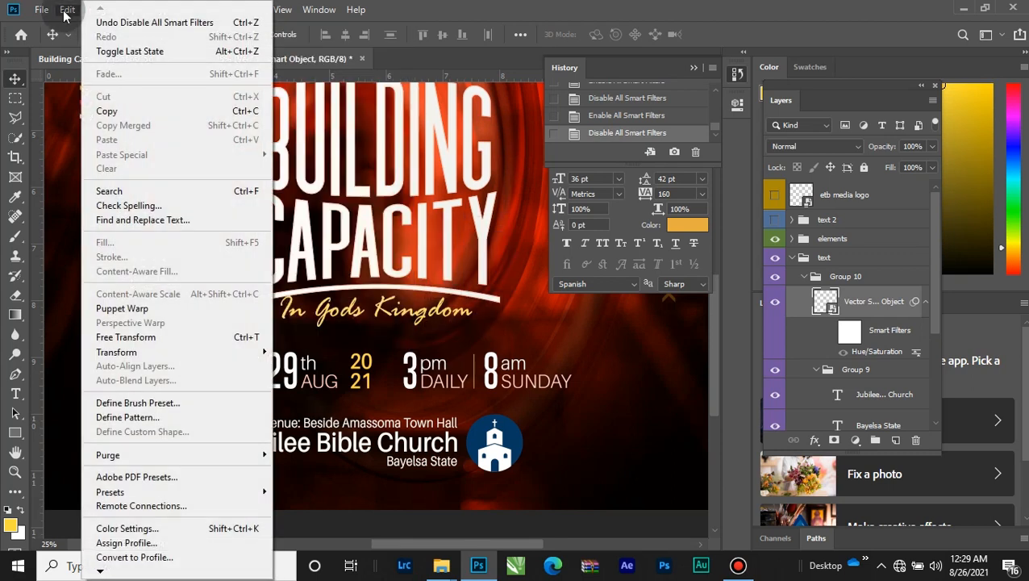
click(133, 9)
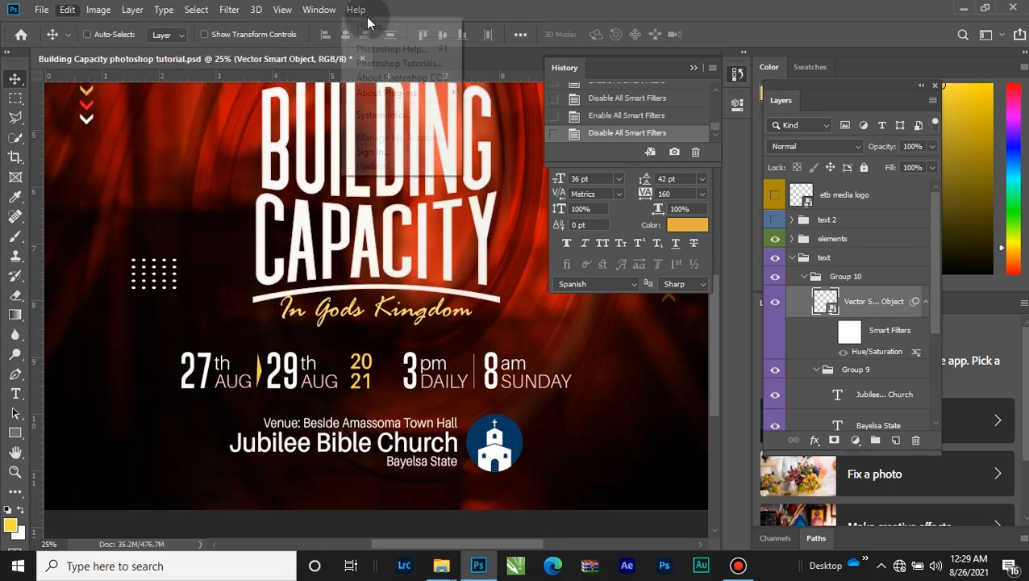
mouse_move(109, 15)
mouse_move(194, 48)
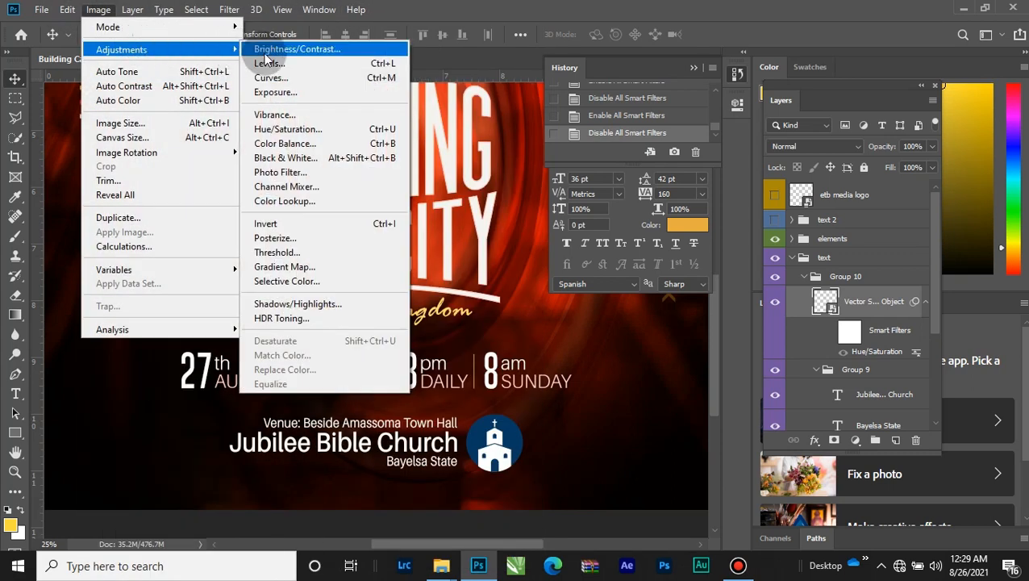
click(334, 132)
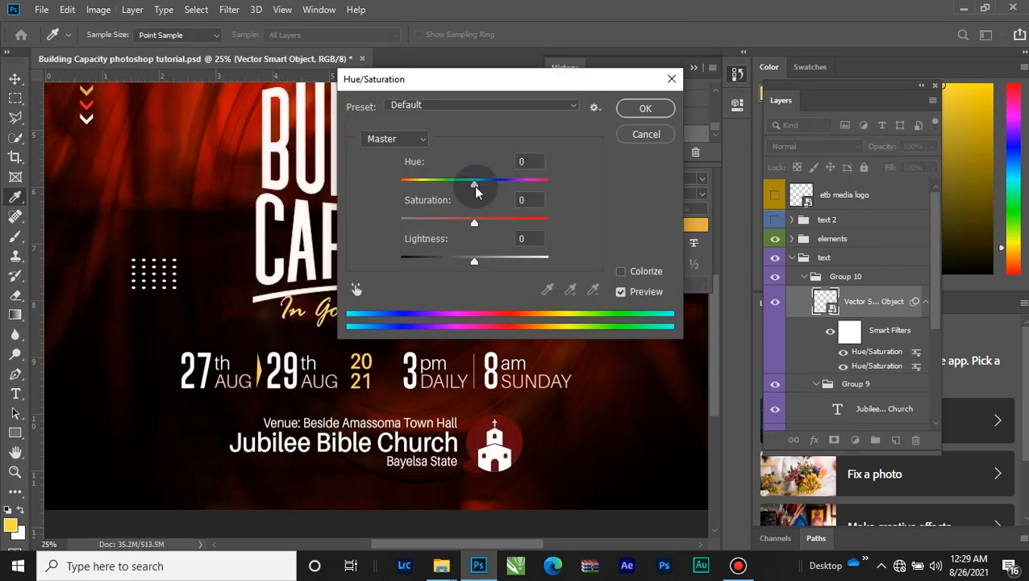
drag(473, 184, 508, 178)
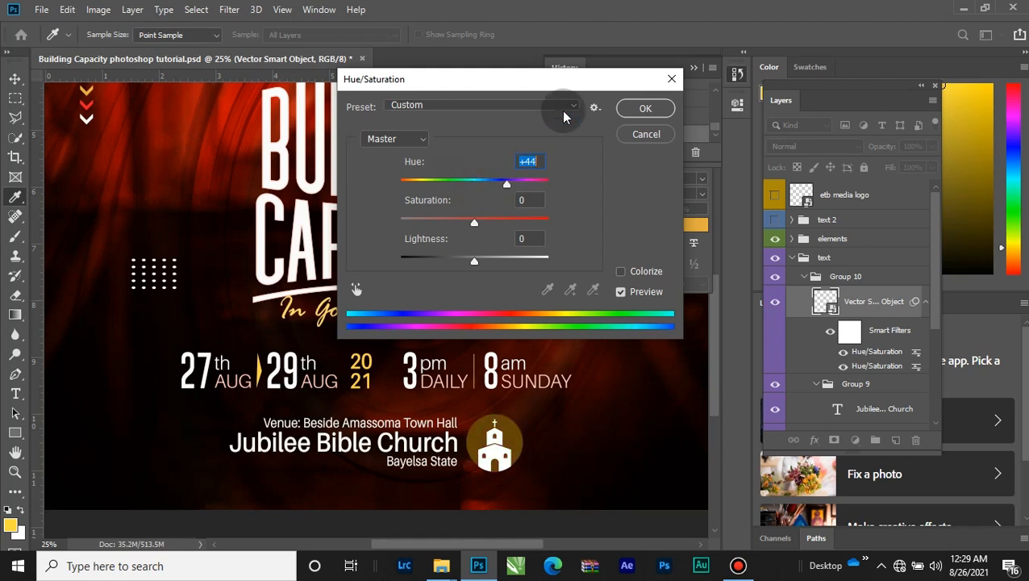
click(643, 109)
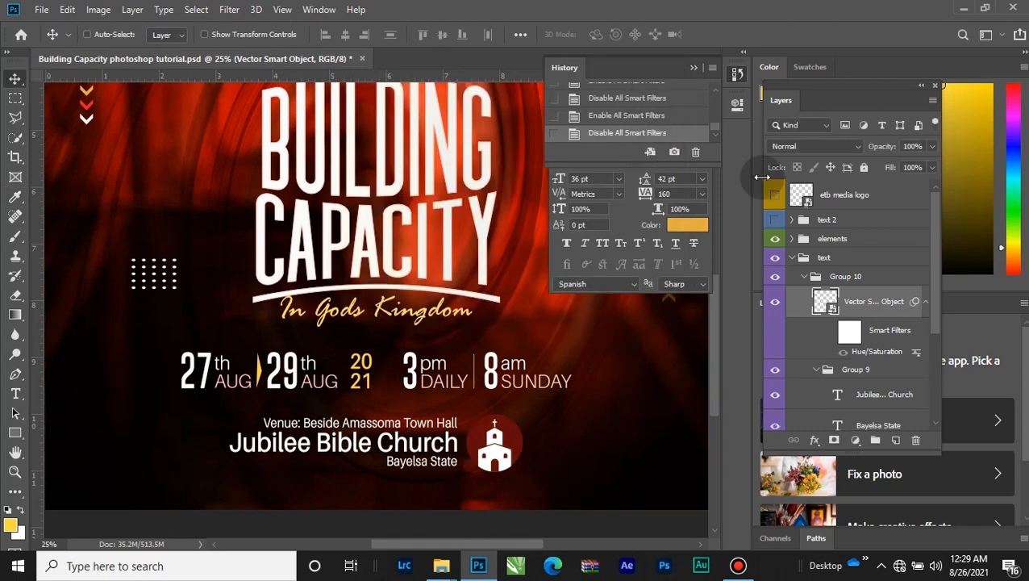
click(831, 331)
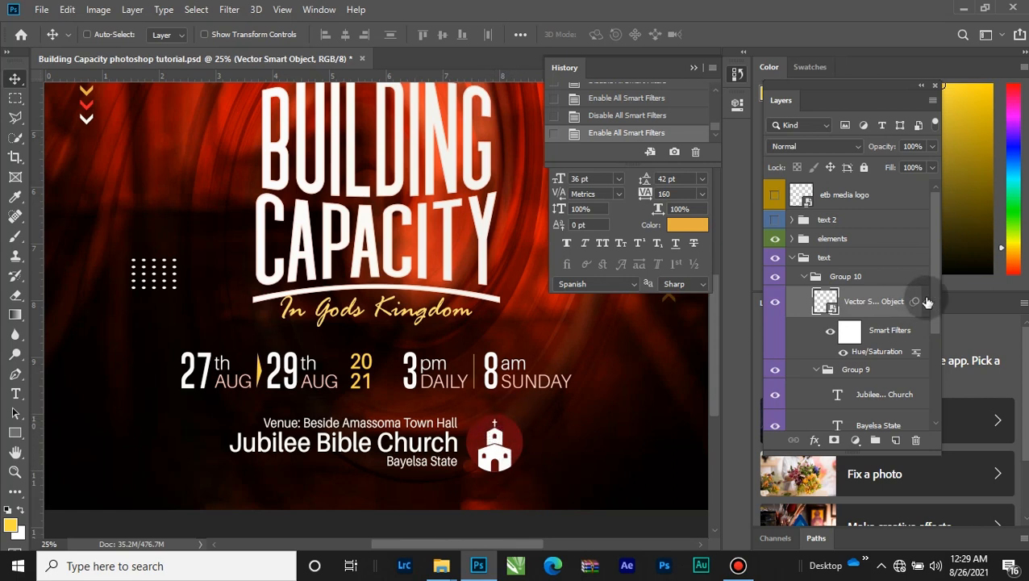
Step: Toggle Group 9's visibility to examine the three venue text lines it holds
scroll(774, 322, down, 2)
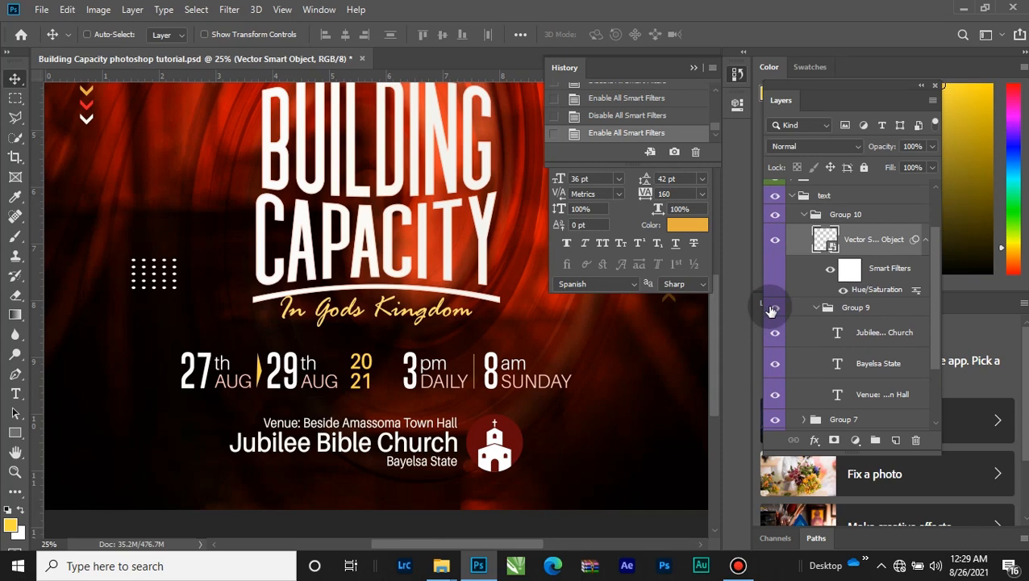
click(774, 308)
click(774, 308)
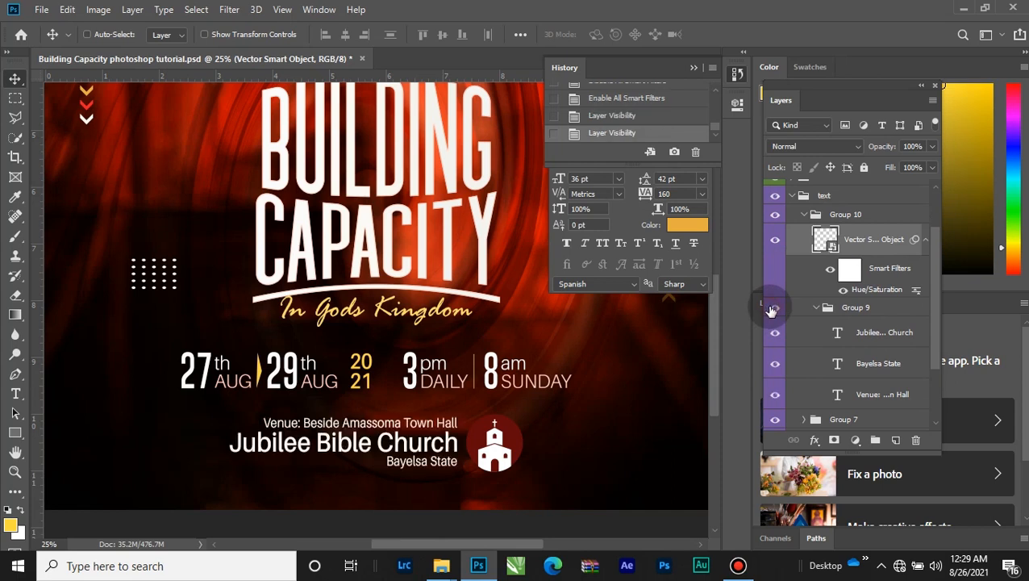
Step: Shift the church name and state text lines out of alignment with the venue line above them
click(883, 337)
drag(410, 438, 403, 477)
key(ctrl+z)
click(855, 364)
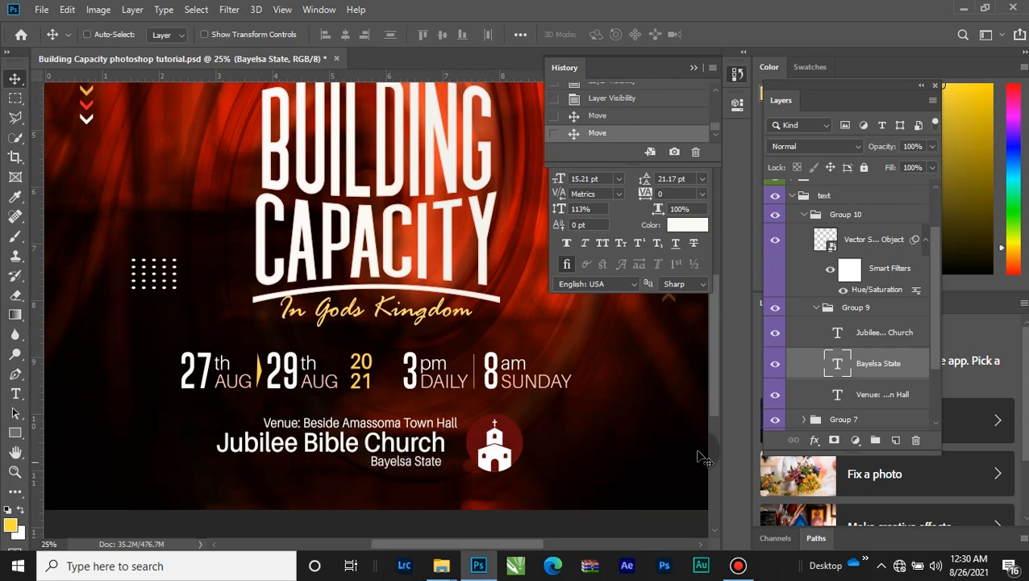
Step: Select the three venue text layers in Group 9 and align their right edges
click(875, 332)
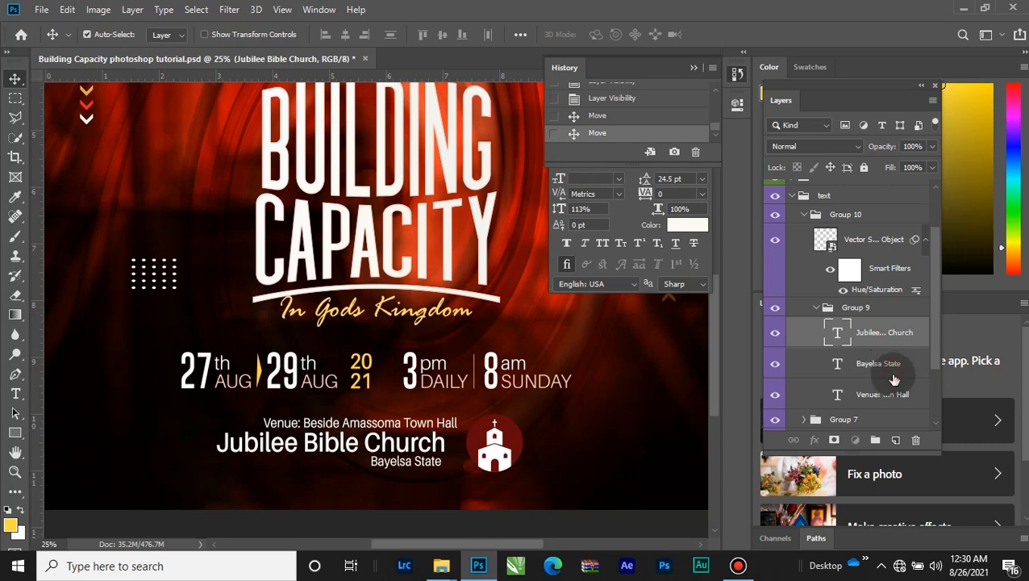
shift+click(893, 379)
shift+click(894, 395)
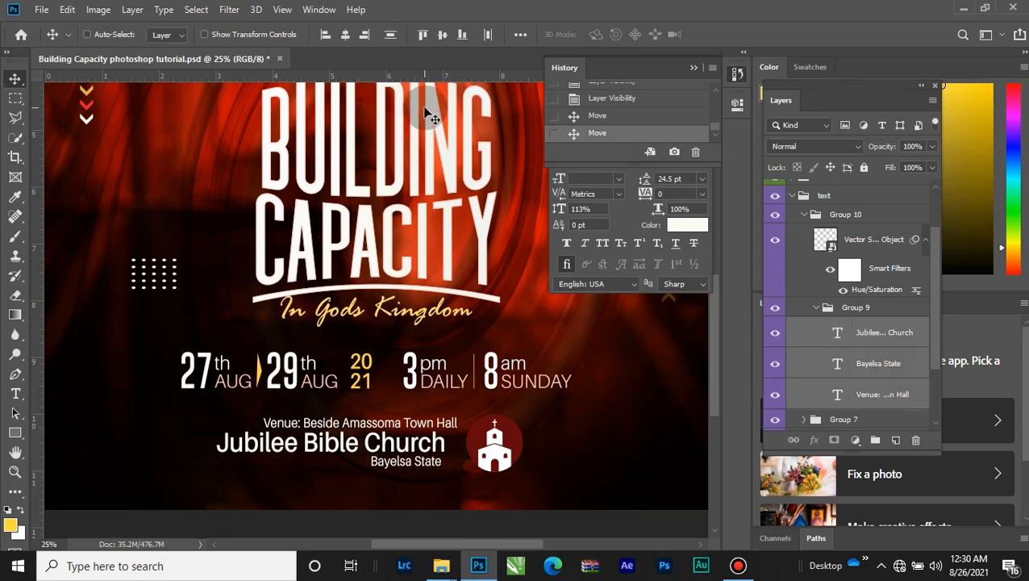
click(367, 38)
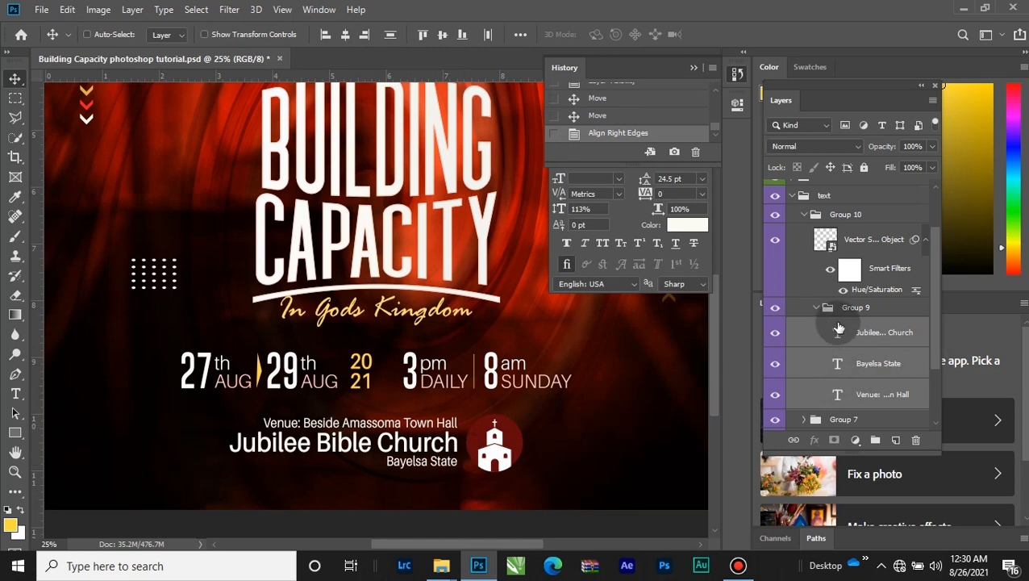
Step: Collapse Group 9 and Group 10, toggling each one's visibility to review the complete venue block on the flyer
click(816, 307)
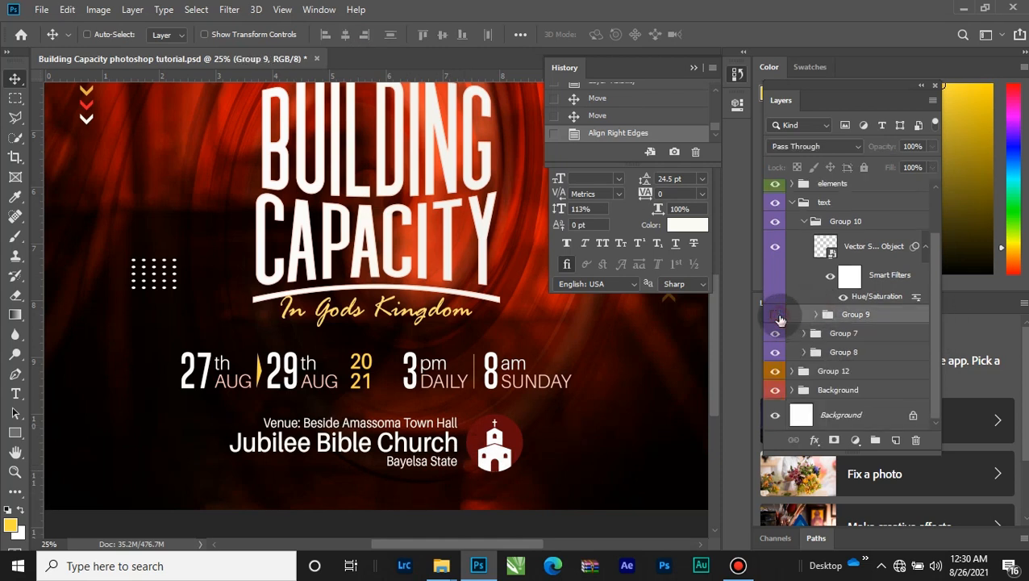
click(779, 318)
click(779, 317)
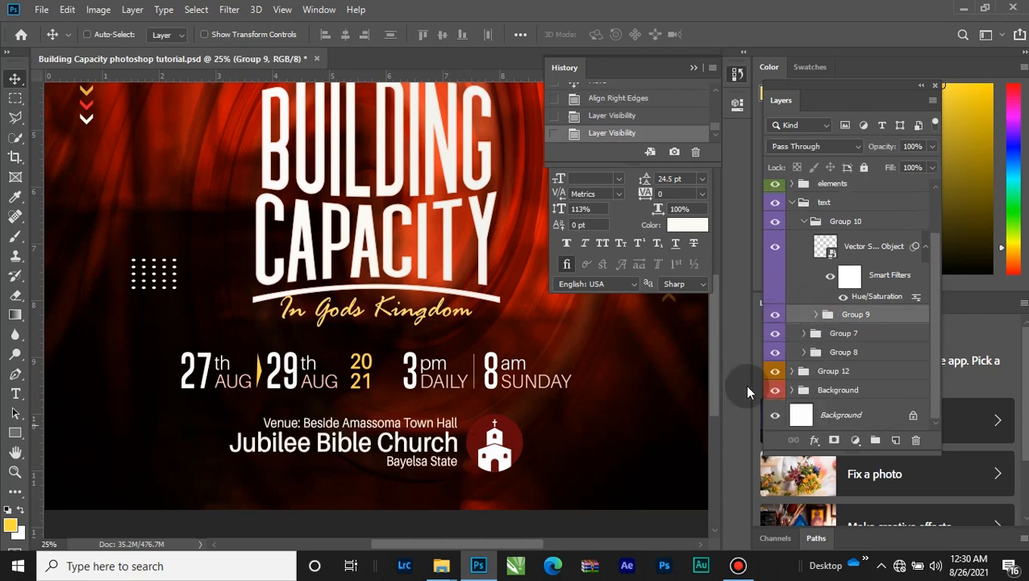
click(804, 223)
click(773, 282)
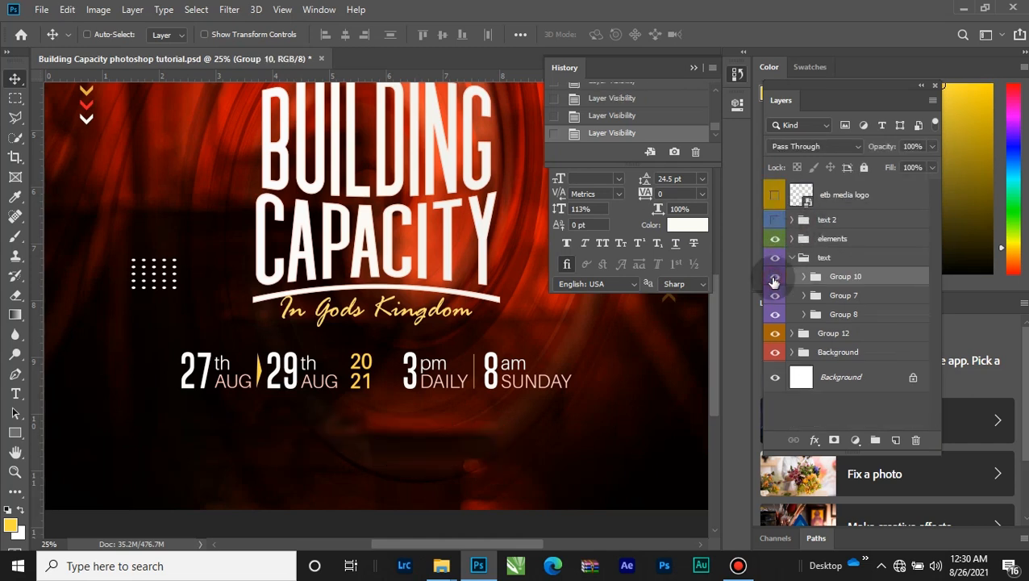
click(774, 280)
key(ctrl+minus)
key(ctrl+minus)
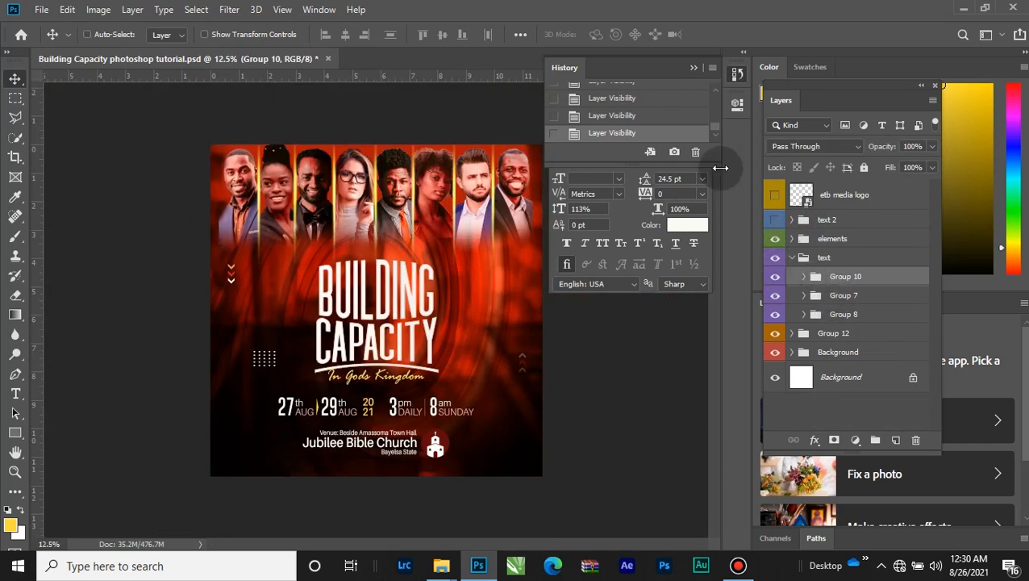
Step: Collapse the text group, make the text 2 group of speaker names visible, and inspect its topmost name layer
click(855, 223)
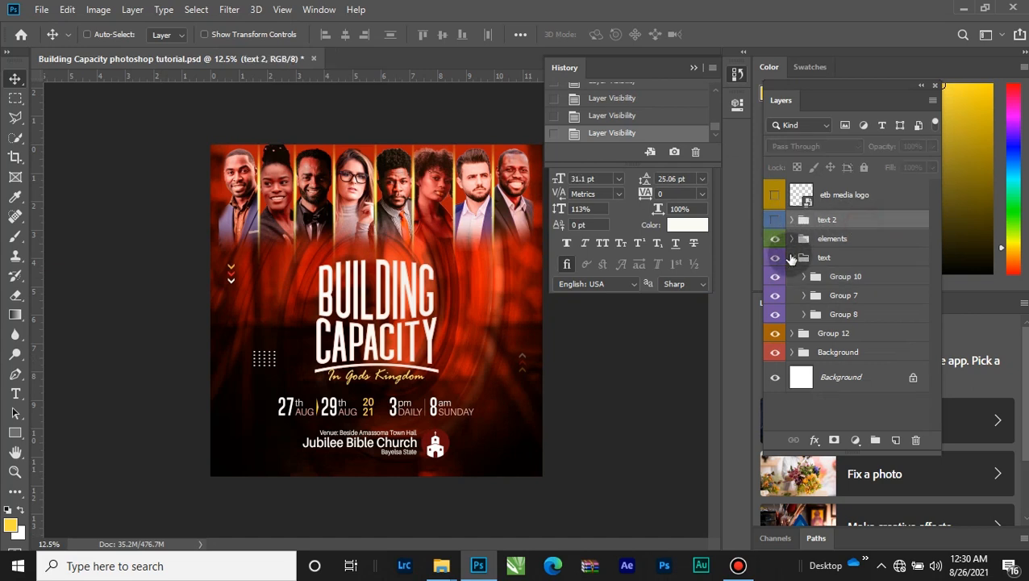
click(791, 258)
click(774, 221)
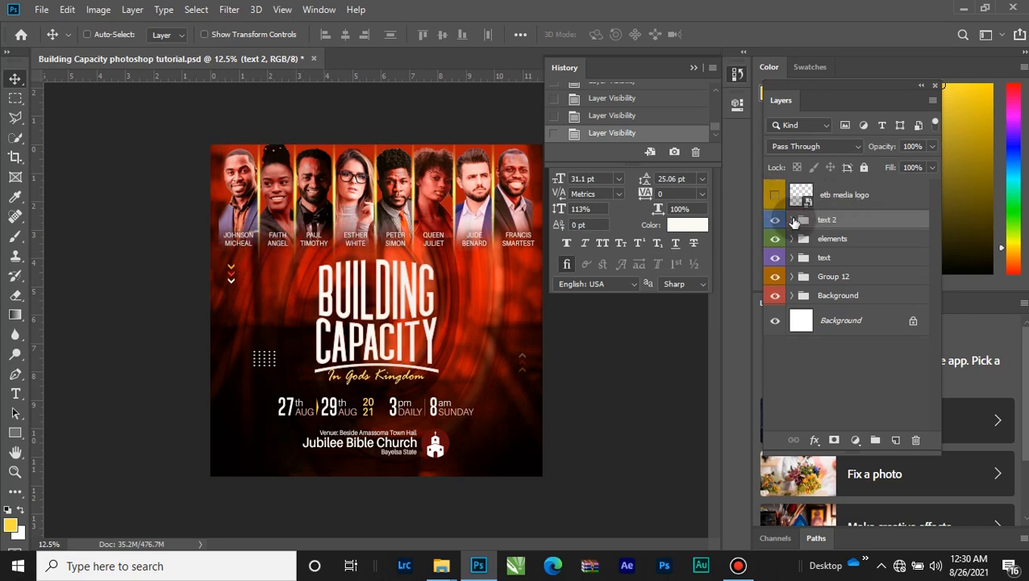
click(796, 221)
click(838, 248)
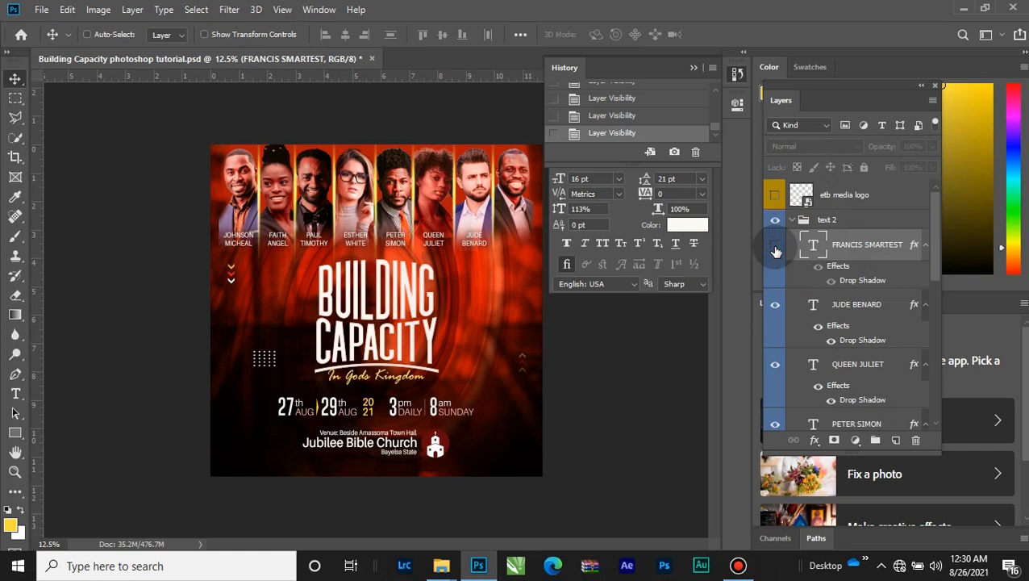
click(774, 248)
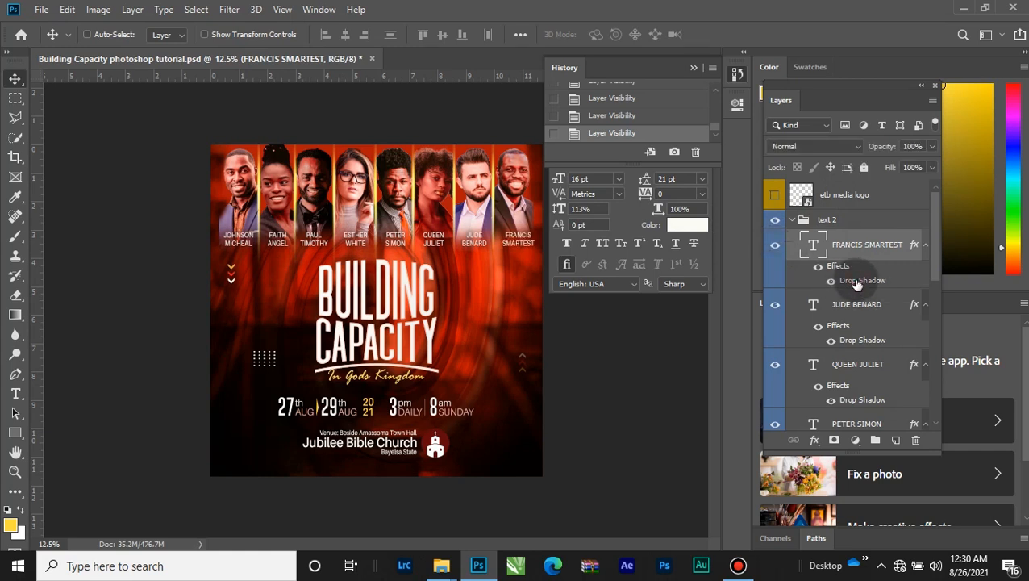
Step: Examine the drop shadow settings of the topmost speaker name layer, including its opacity, spread and size, and leave them as they are
double_click(858, 280)
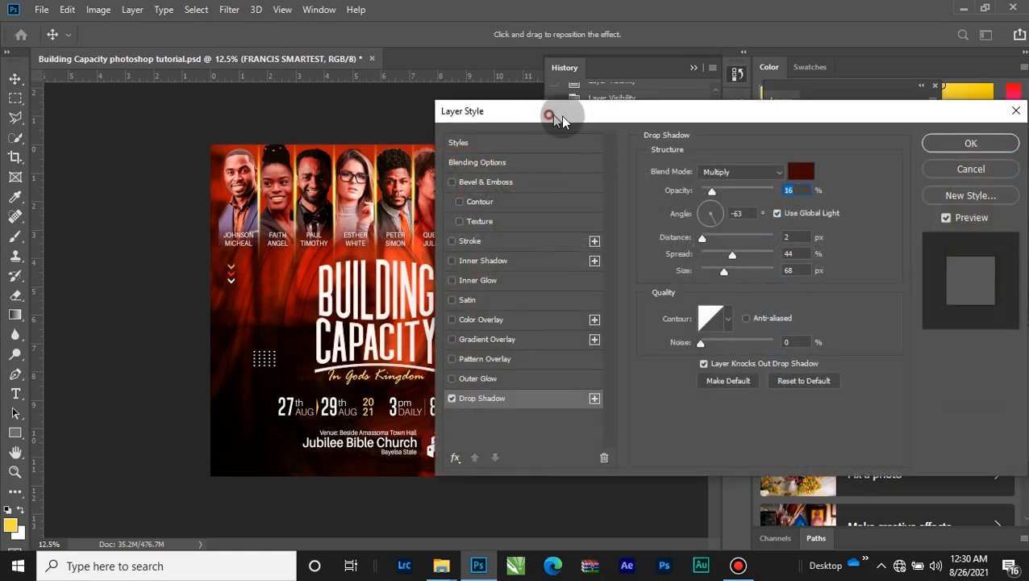
drag(560, 115, 552, 95)
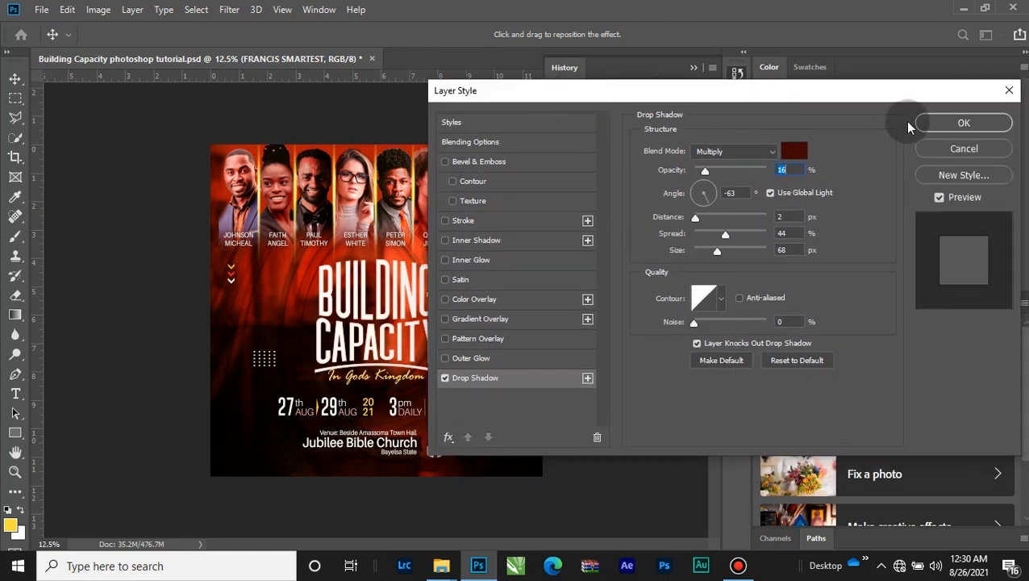
click(936, 151)
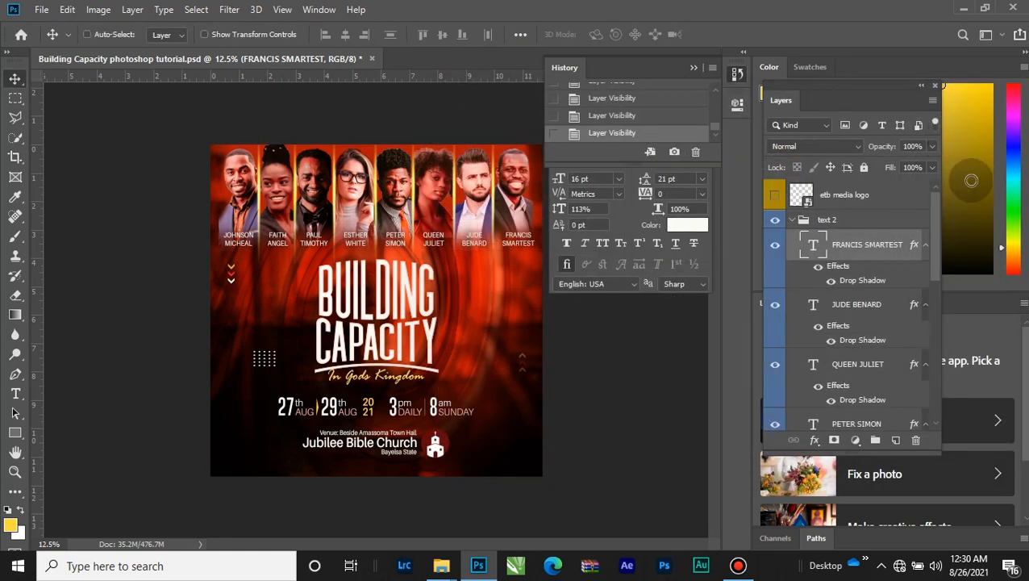
double_click(895, 260)
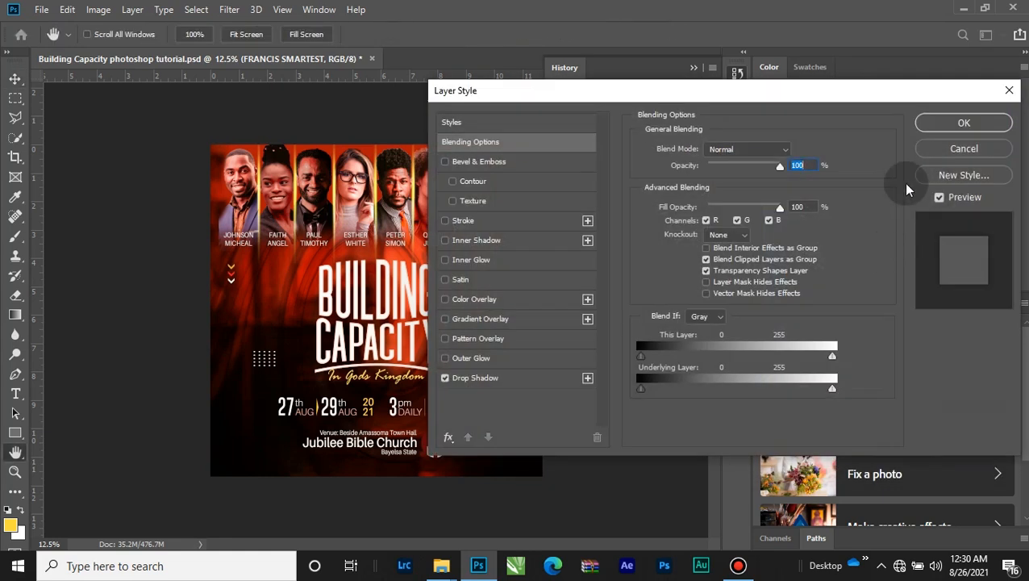
click(517, 381)
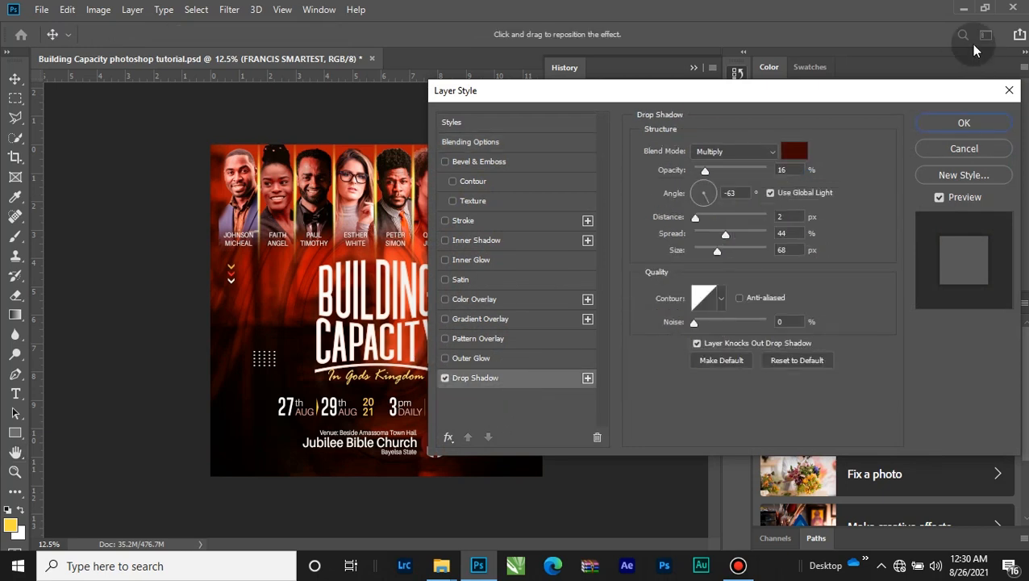
drag(720, 95, 825, 93)
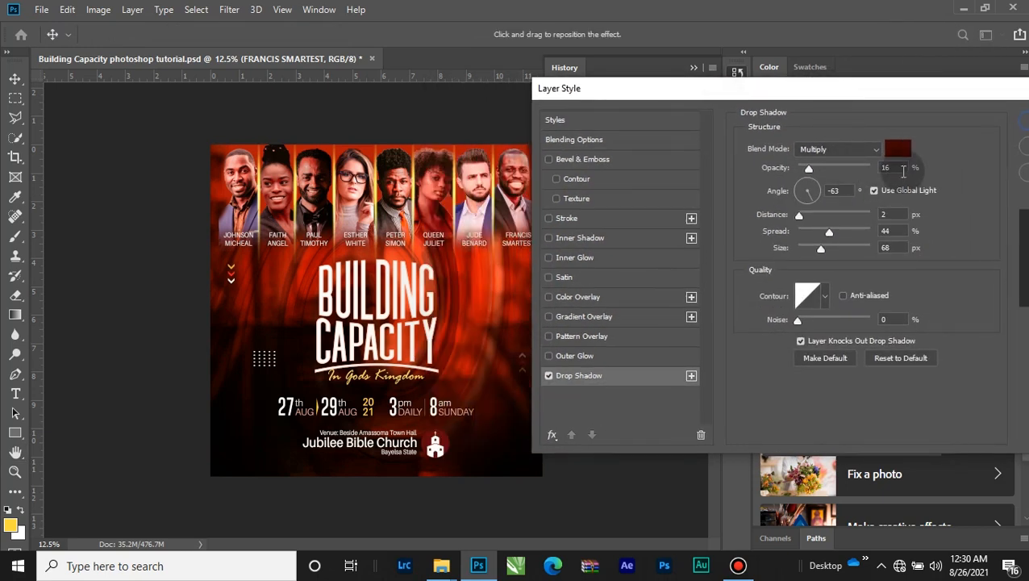
drag(902, 168, 857, 168)
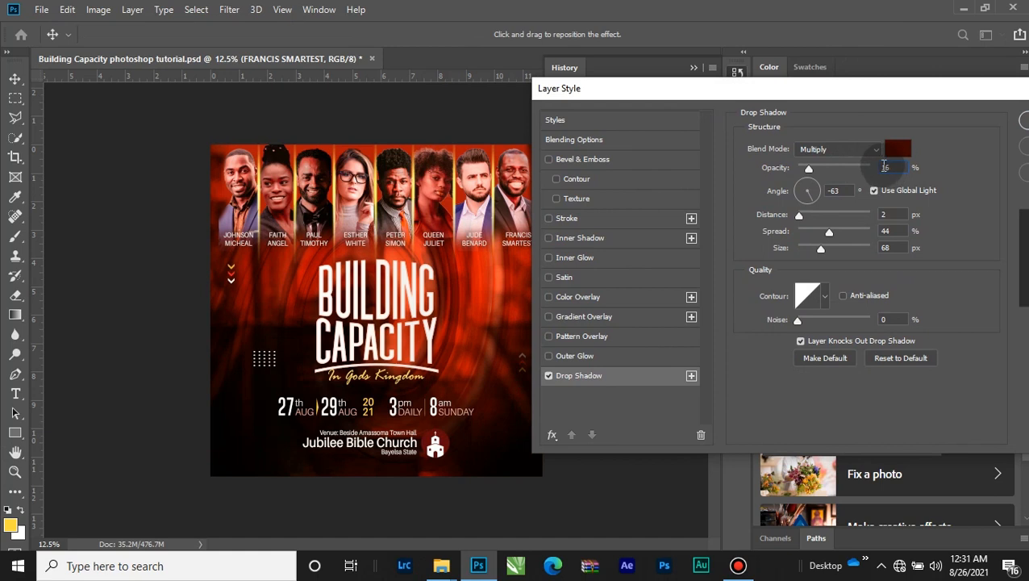
click(896, 232)
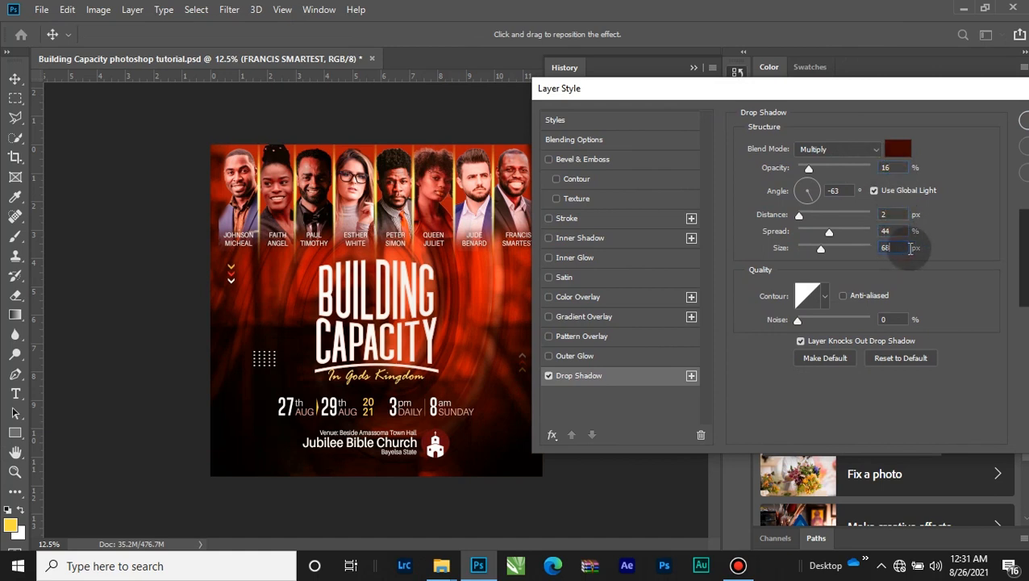
click(945, 91)
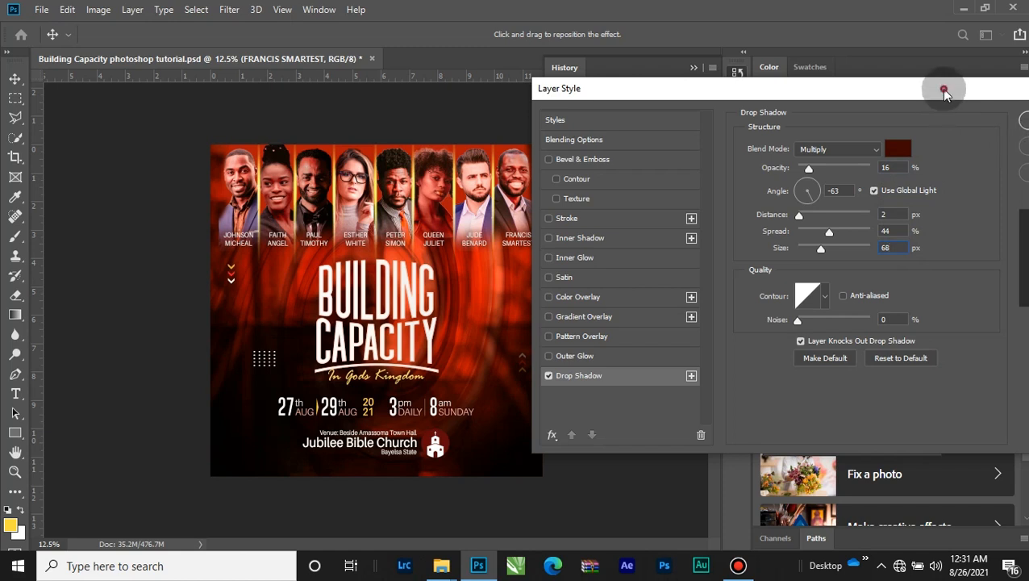
drag(944, 91, 831, 87)
click(944, 143)
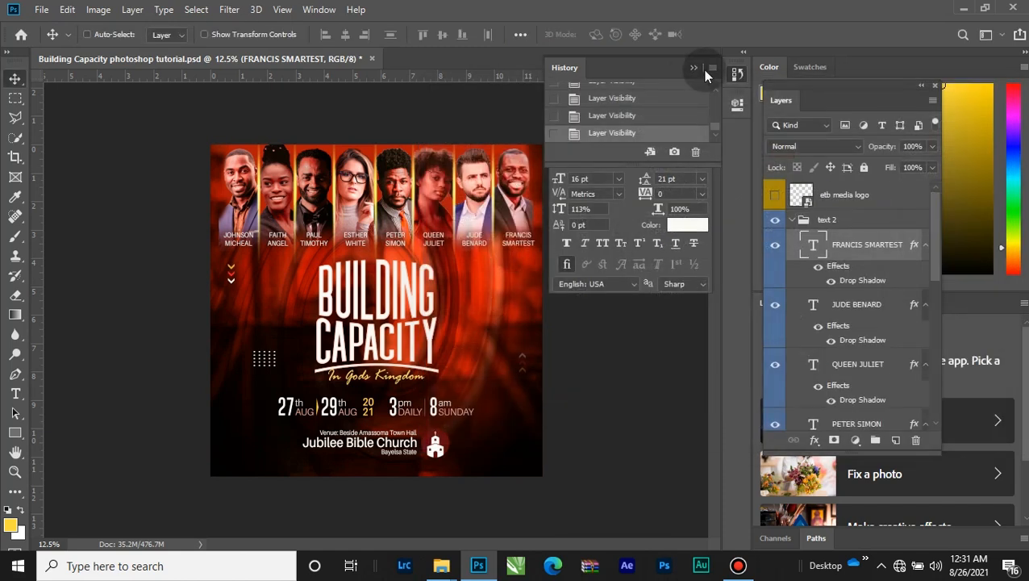
Step: Collapse the open History and Character panels and the text 2 group, and make the etb media logo layer visible
click(705, 71)
click(693, 121)
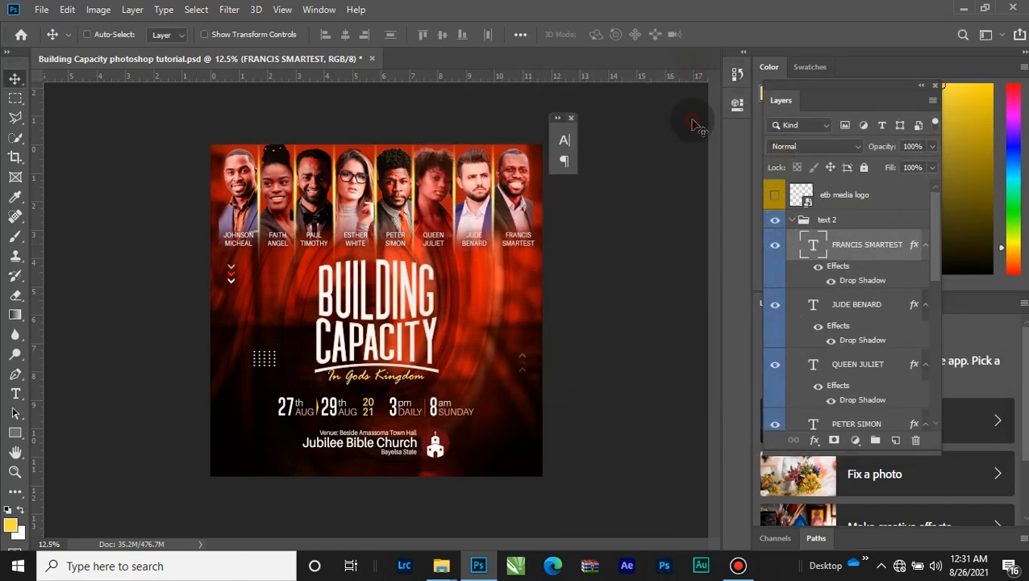
click(792, 220)
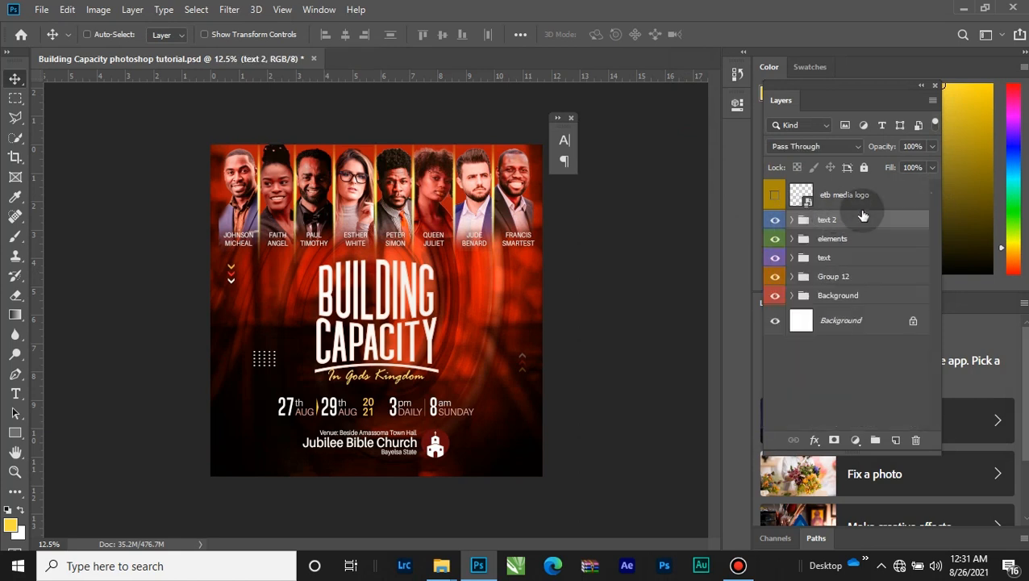
click(855, 195)
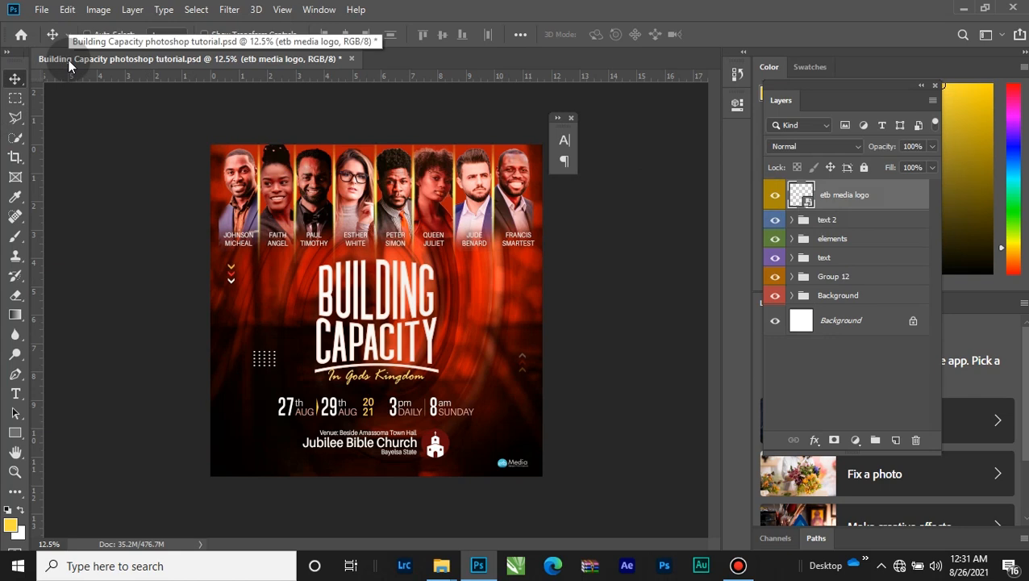
scroll(645, 258, down, 2)
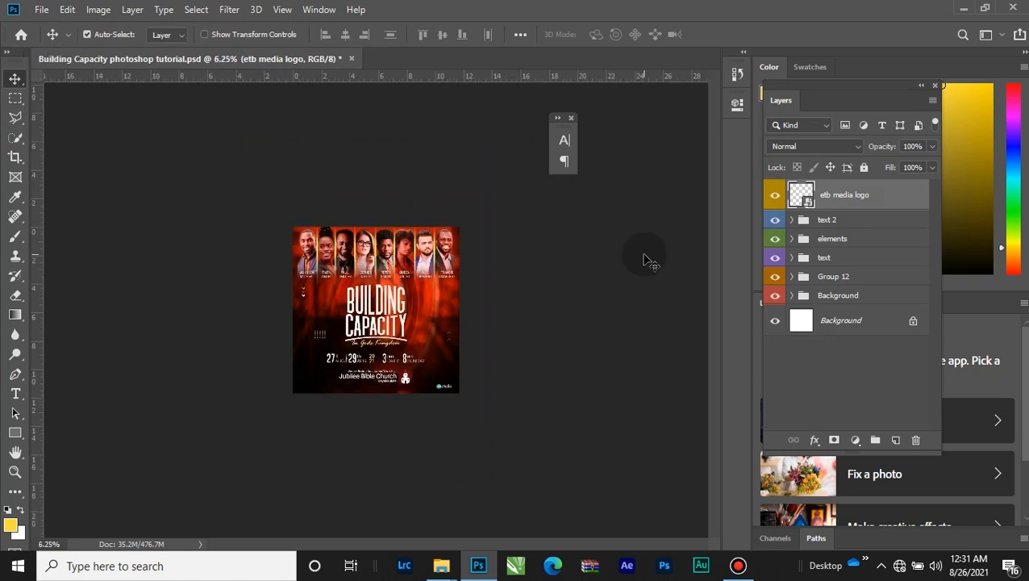
scroll(645, 258, up, 2)
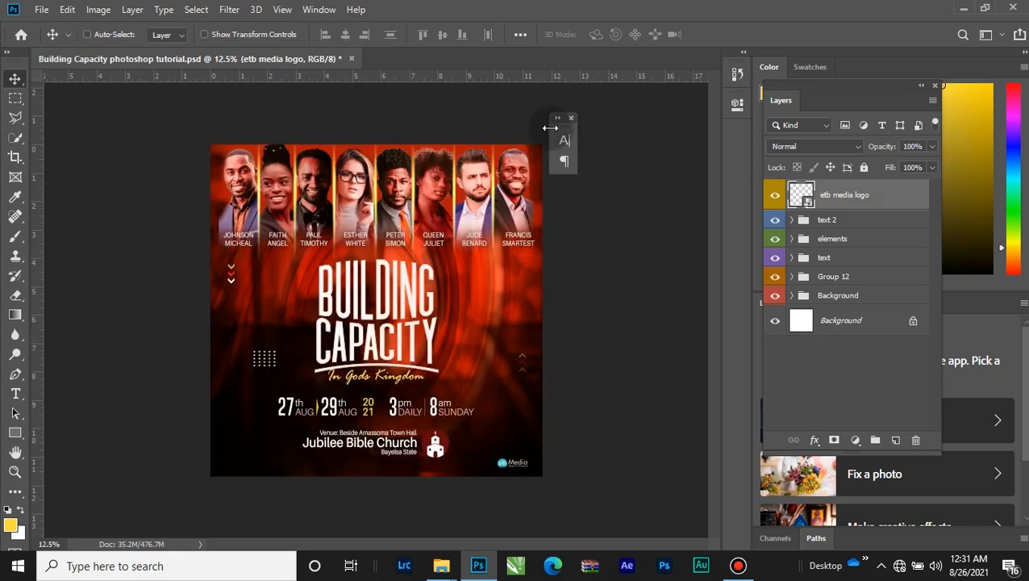
Step: Dock the floating, collapsed Character and Paragraph panels in the column with the History panel
drag(567, 129, 736, 140)
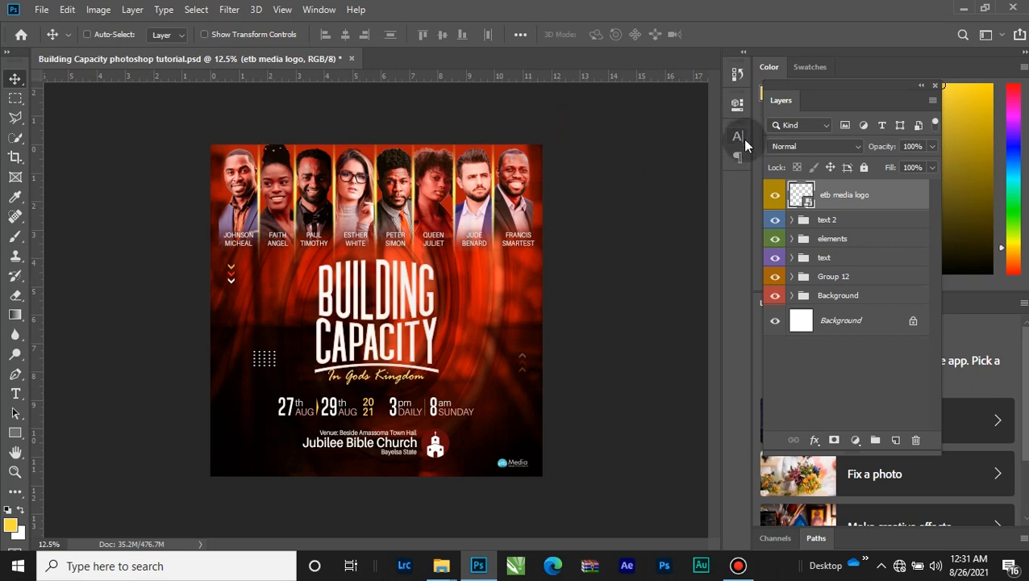
click(731, 139)
click(737, 139)
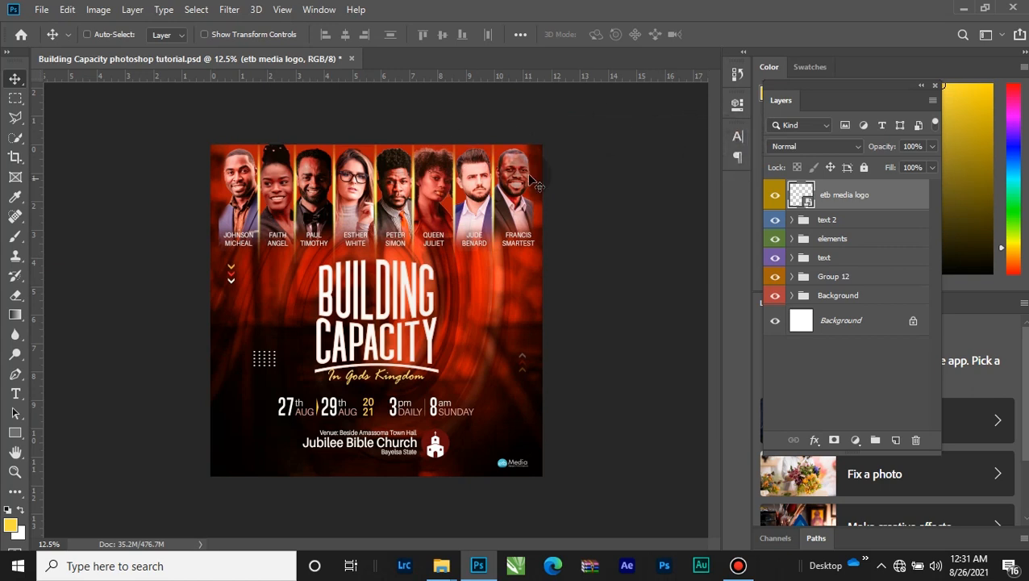
Step: Review the complete flyer at closer and wider magnification, and toggle the etb media logo layer's visibility
key(ctrl+plus)
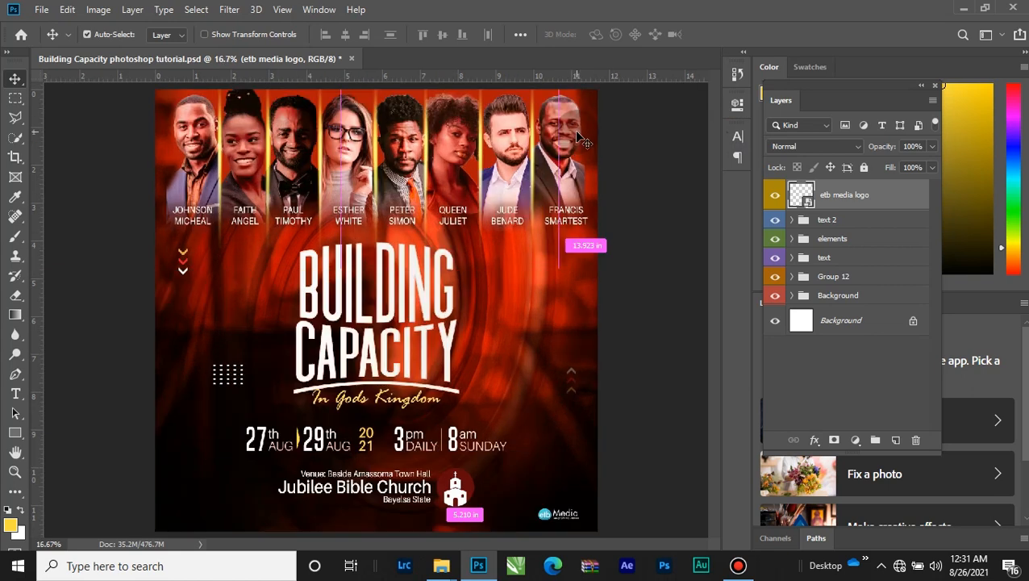
key(ctrl+minus)
key(ctrl+minus)
key(ctrl+plus)
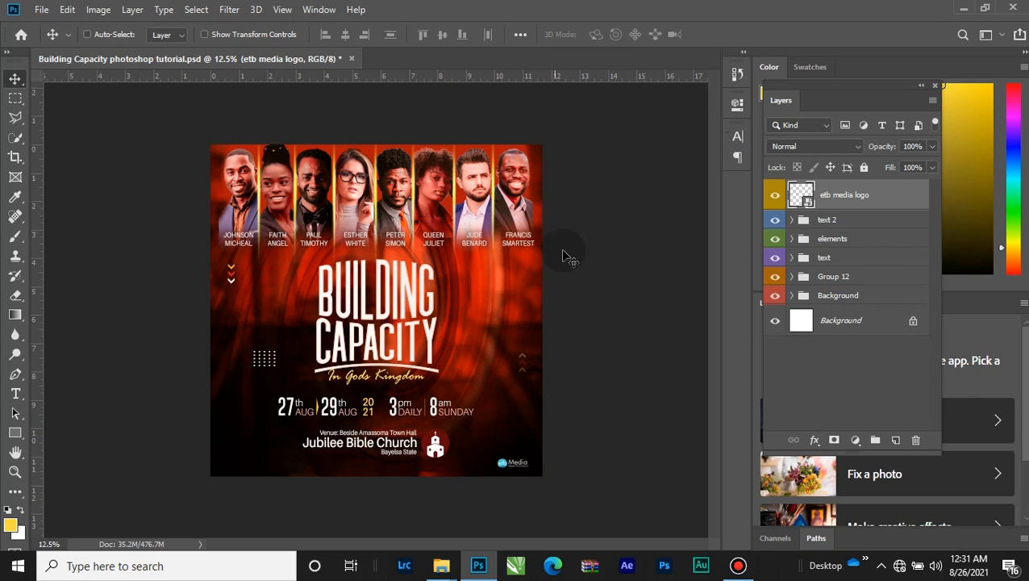
click(775, 197)
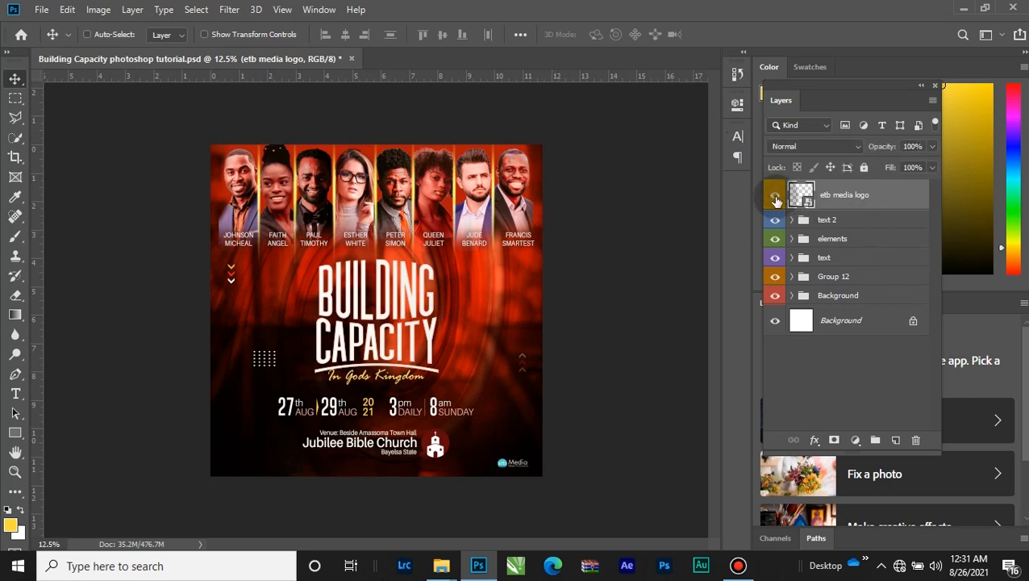